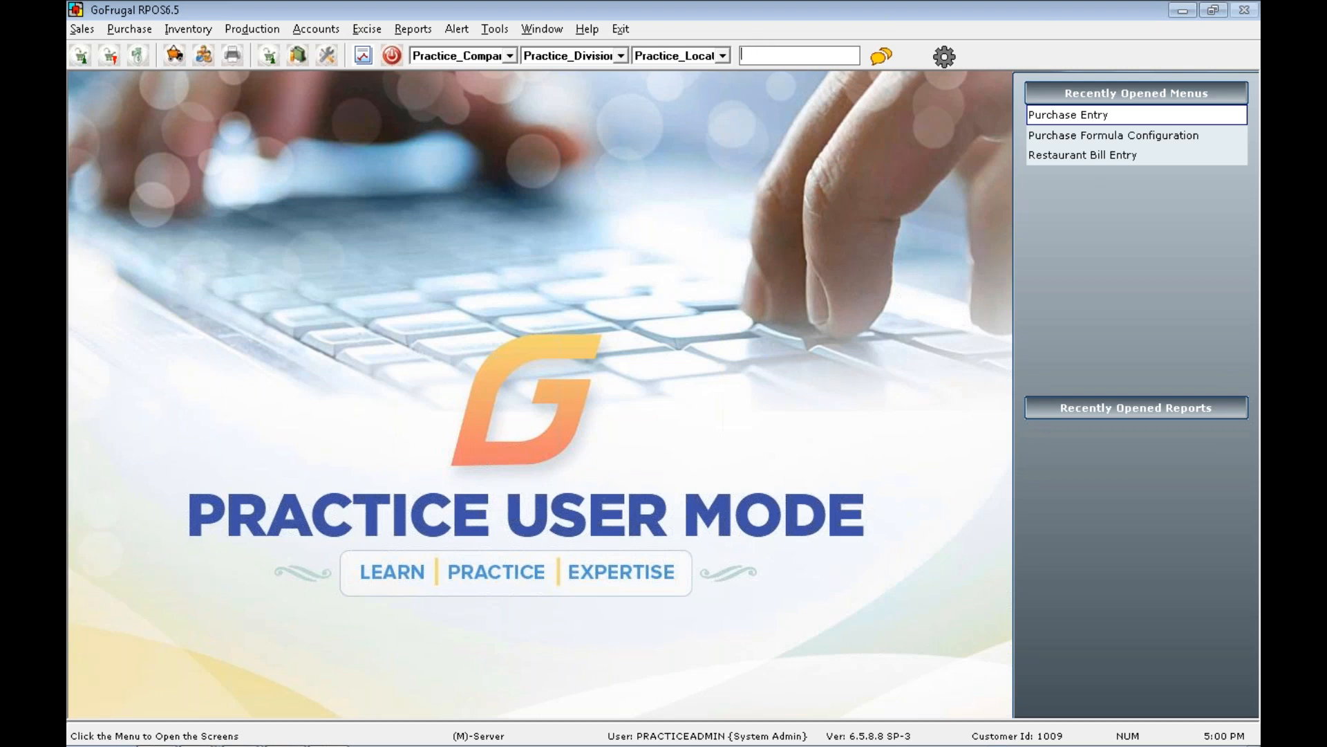
Search the menus for the Supplier Master and open it.
type("suppli")
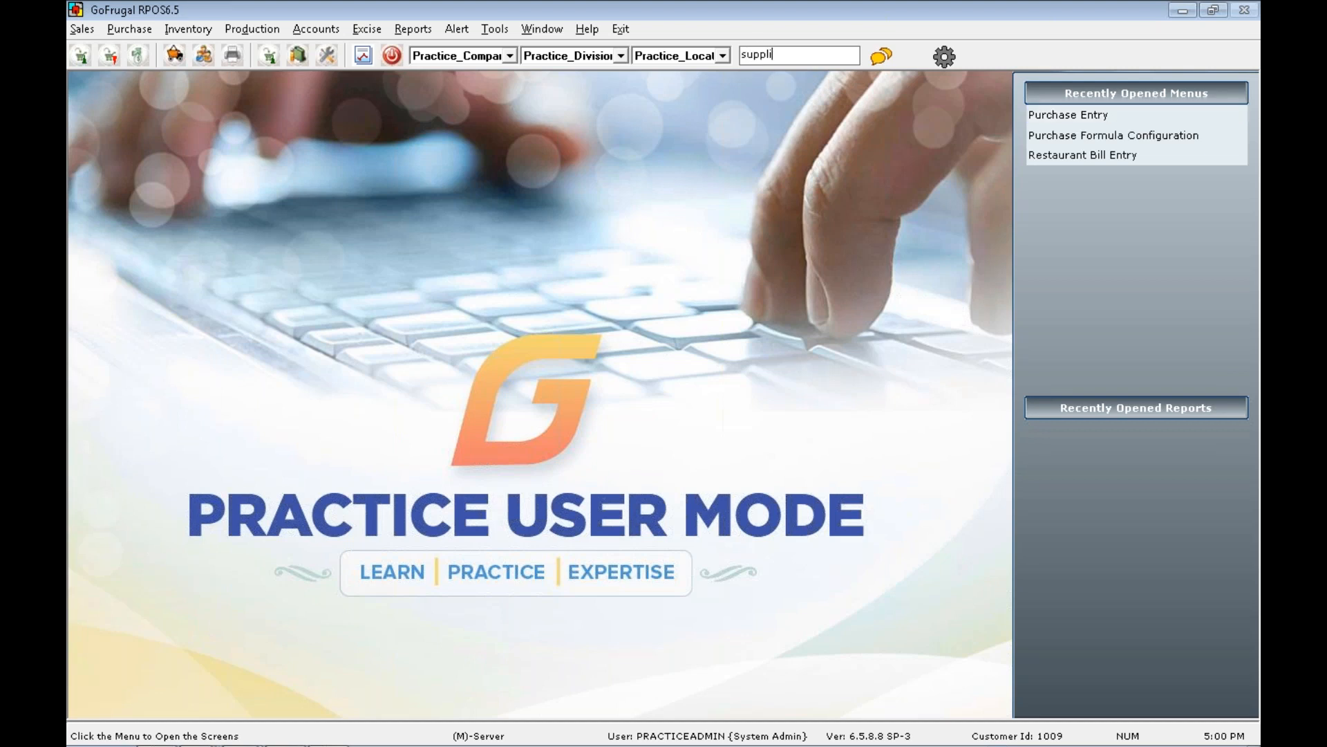
type("er ma")
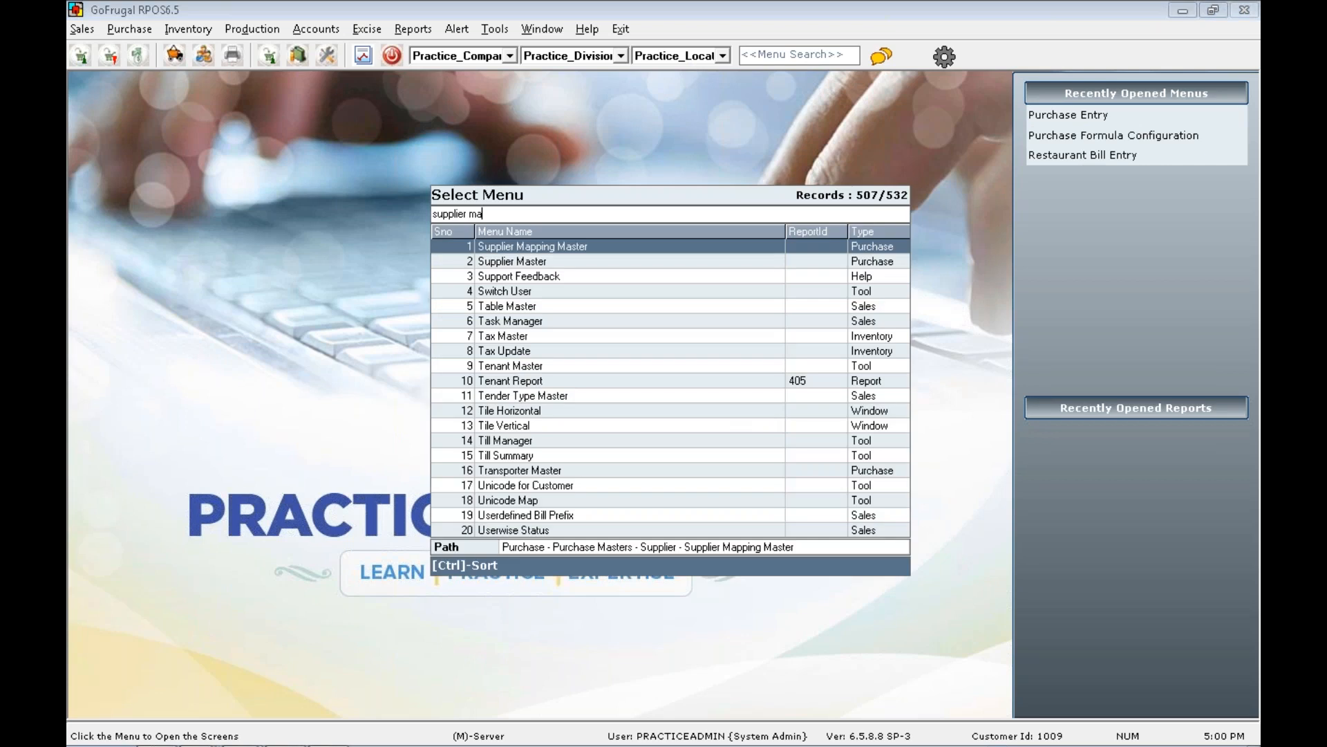
key("Down")
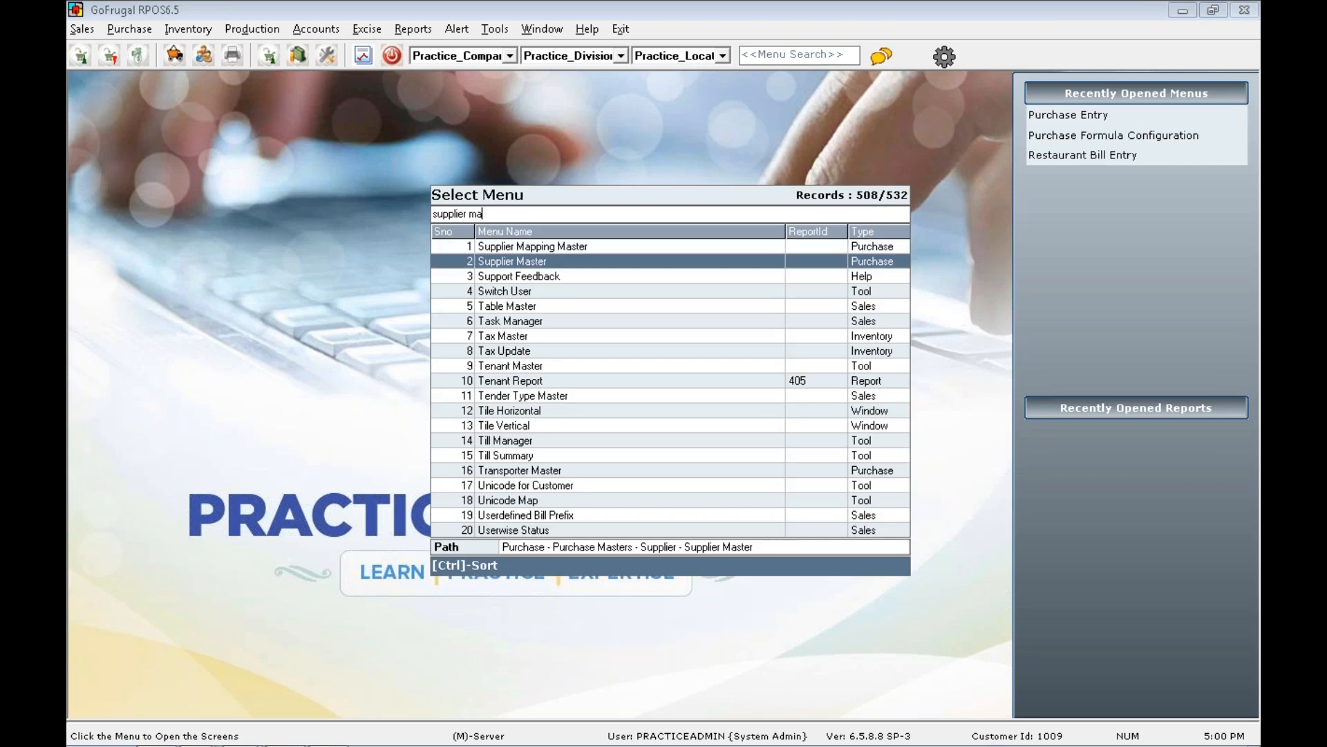
key("Return")
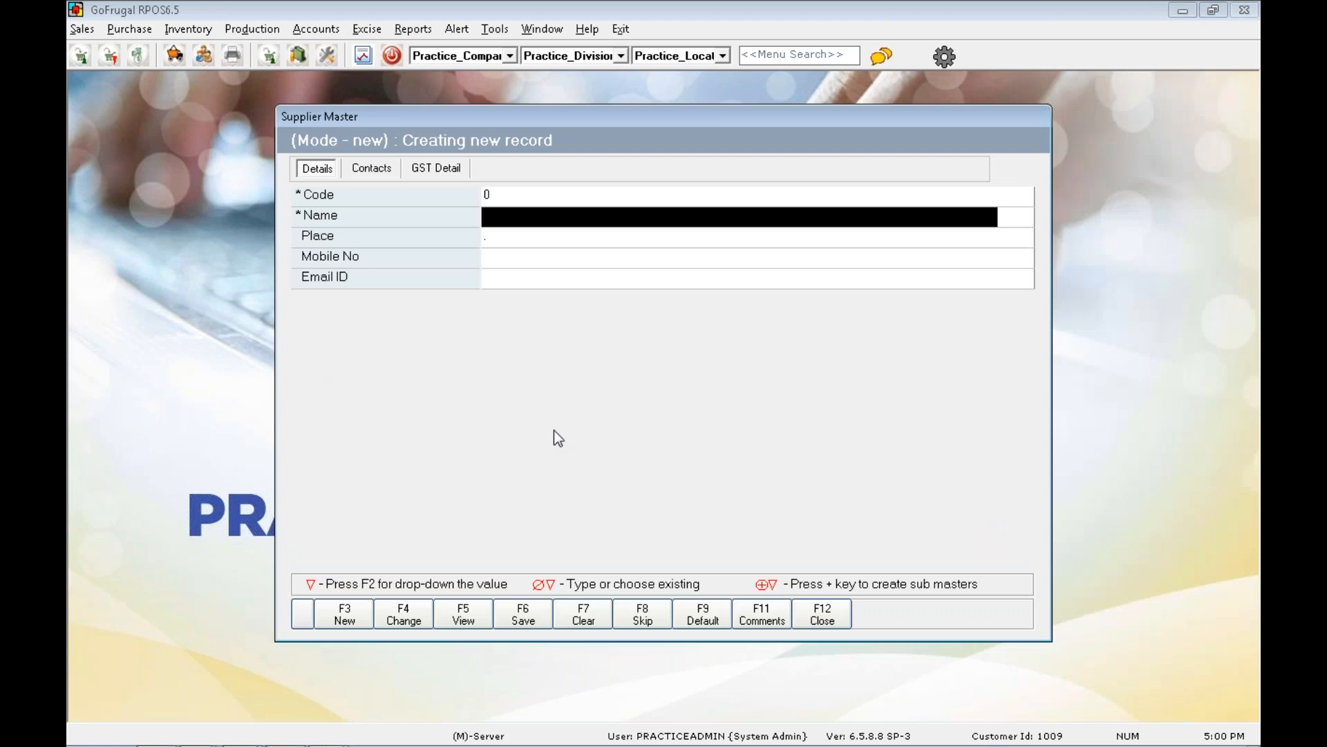
Load the SUBAM TRADERS supplier record for editing, review its GST details, and close the Supplier Master.
left_click(415, 615)
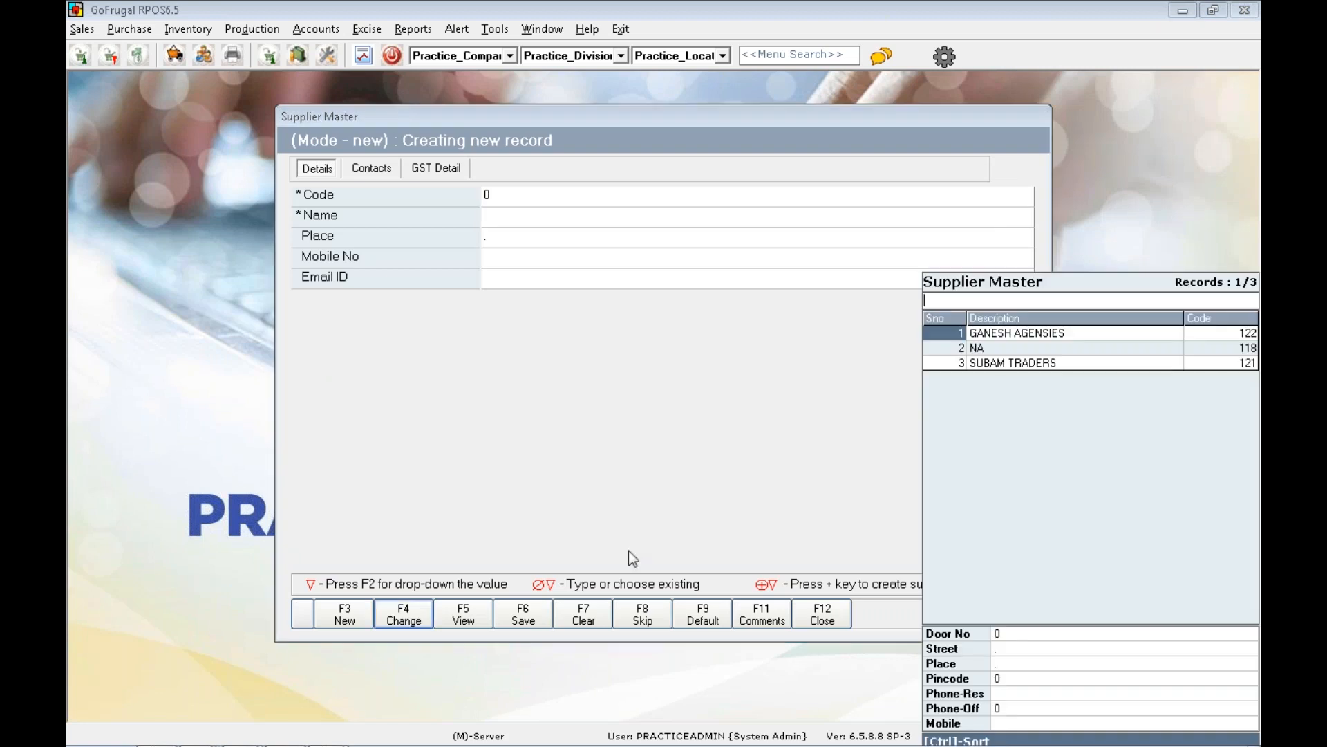
key("Down")
key("Down")
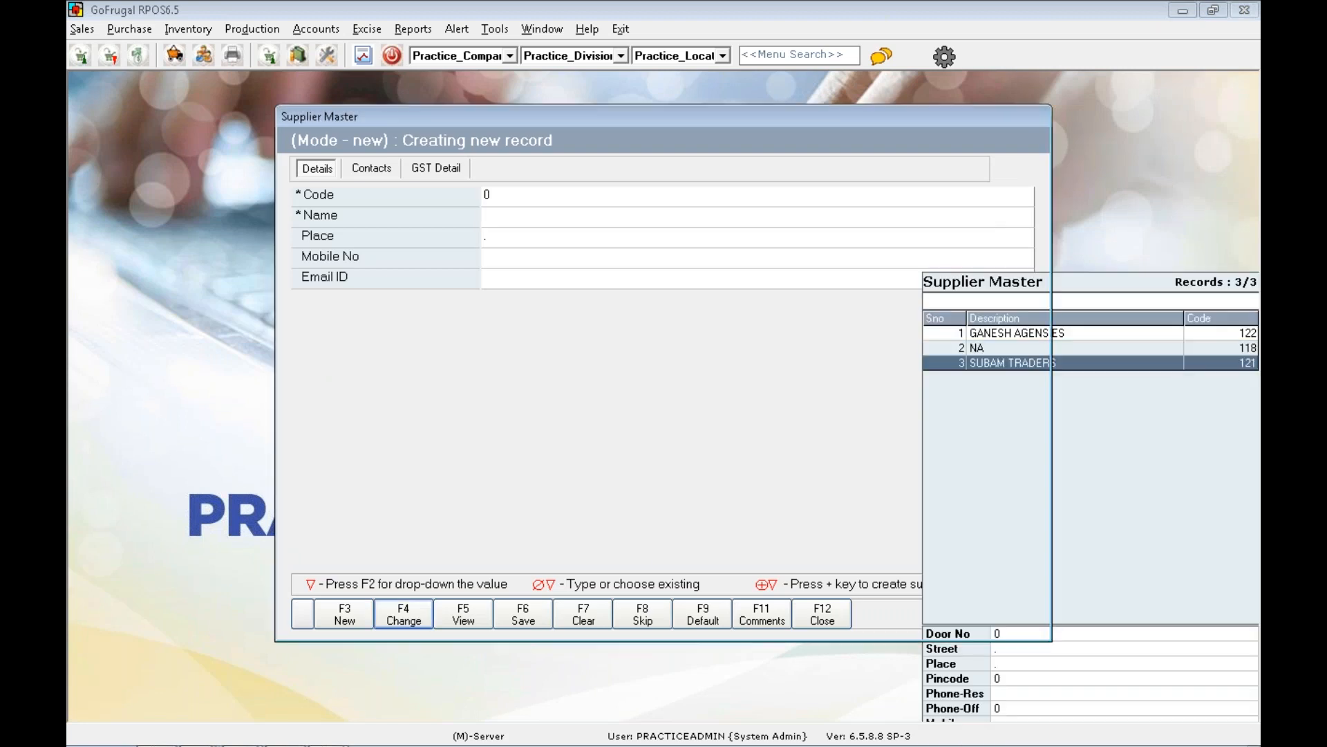
key("Return")
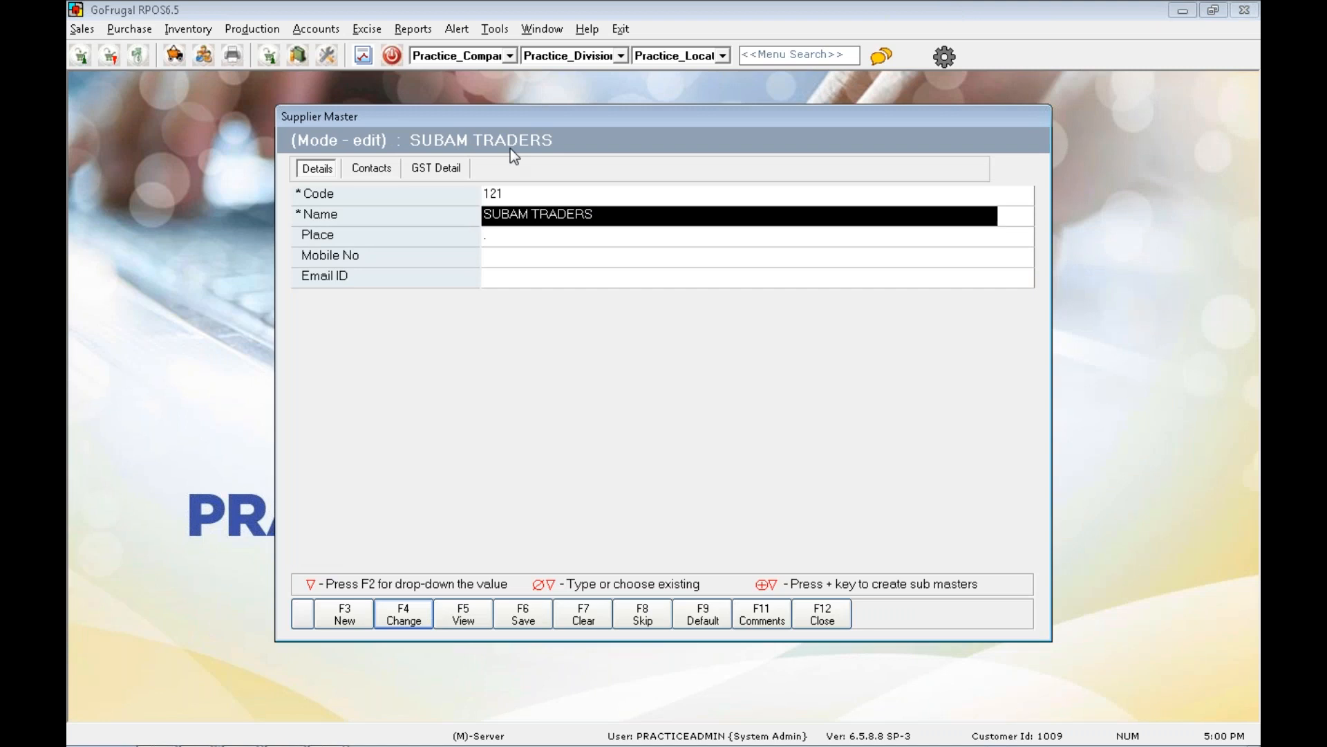
left_click(445, 170)
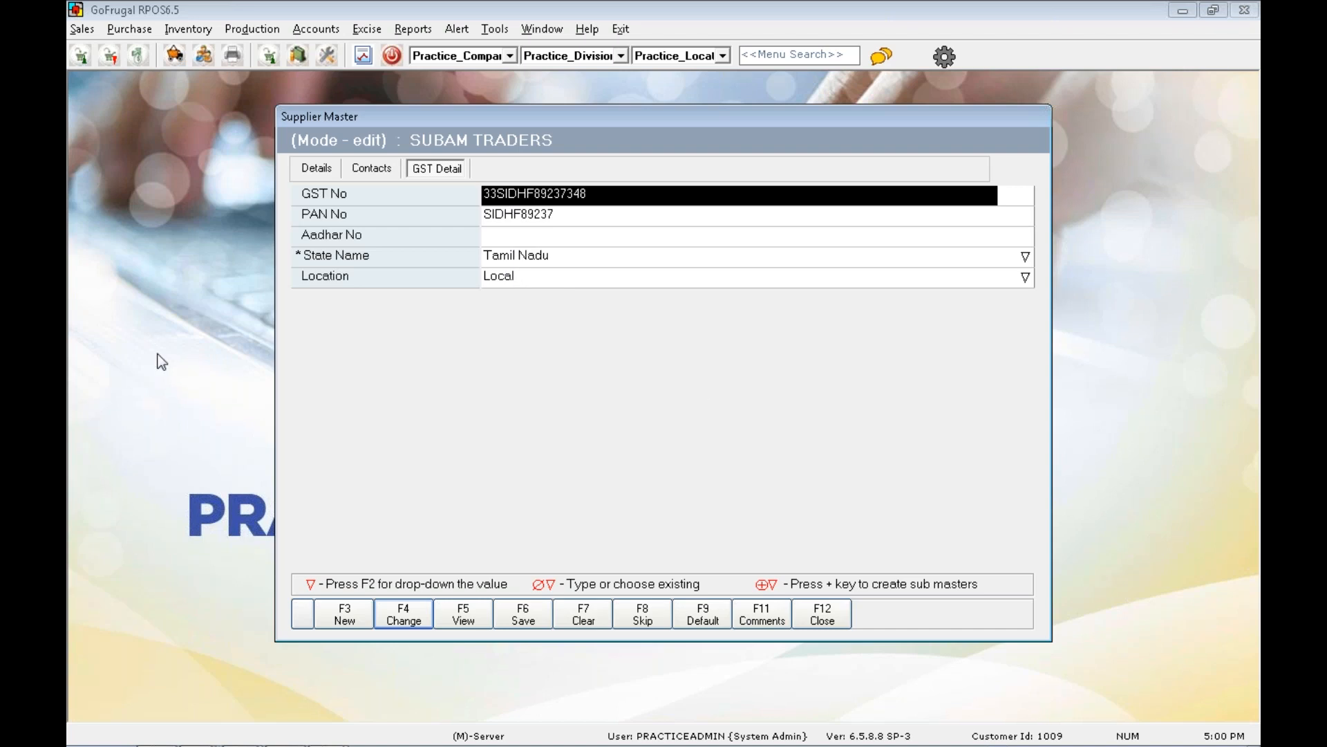
key("F12")
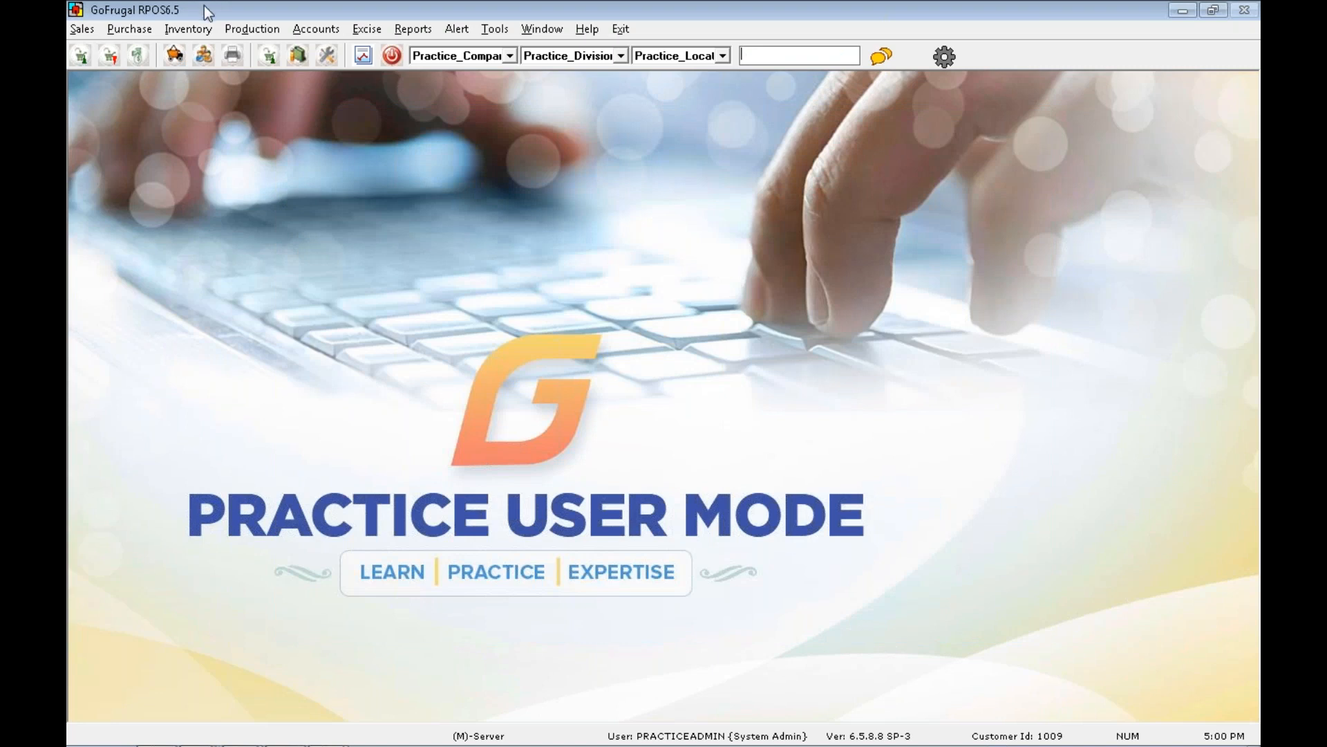
Start a purchase entry for supplier SUBAM TRADERS with invoice number 18 and an invoice amount of 100.
left_click(138, 31)
left_click(181, 98)
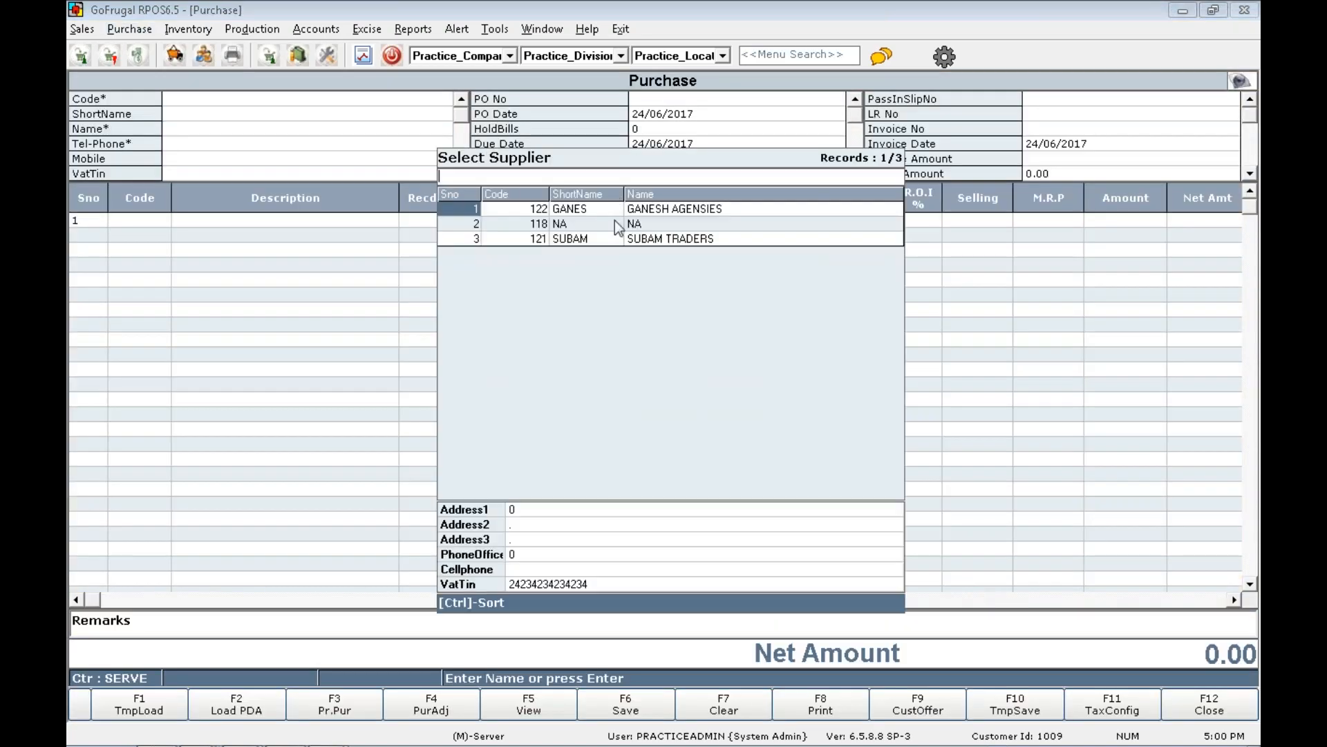
double_click(620, 239)
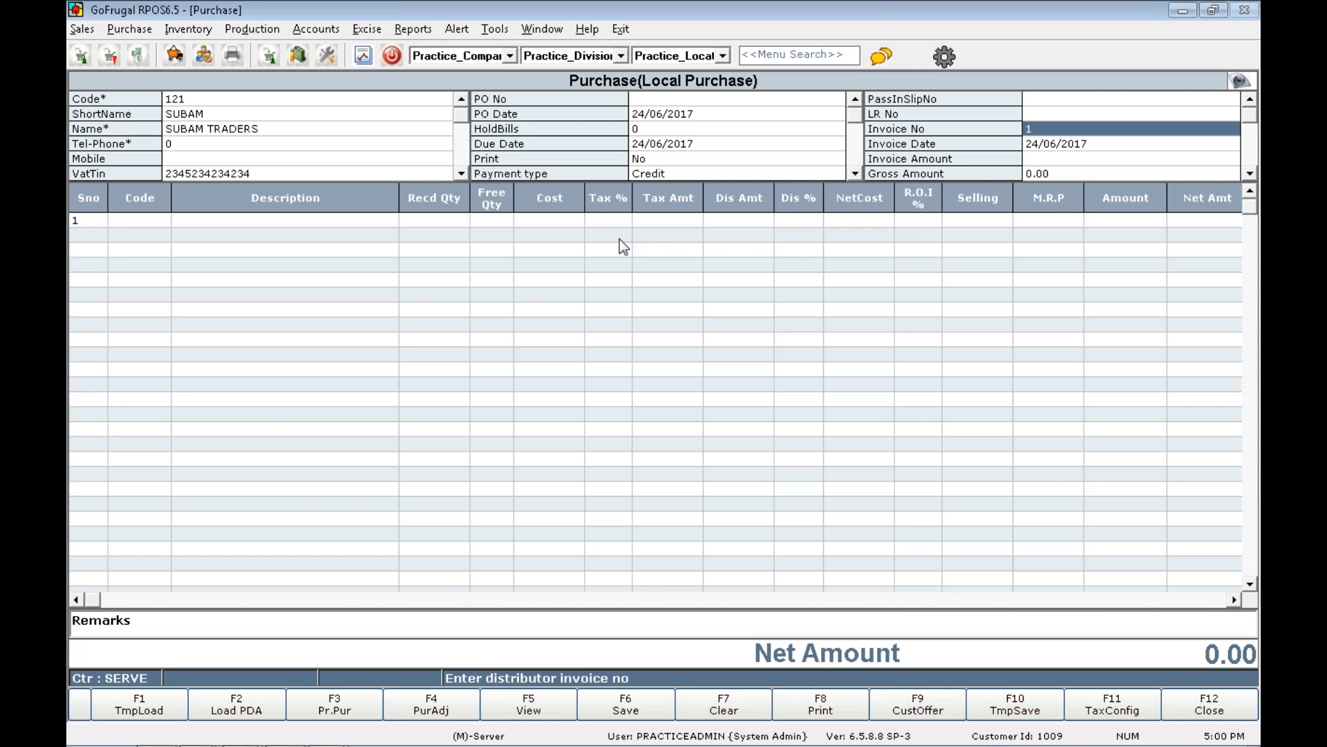
key("Return")
key("Return")
type("100")
key("Return")
key("Return")
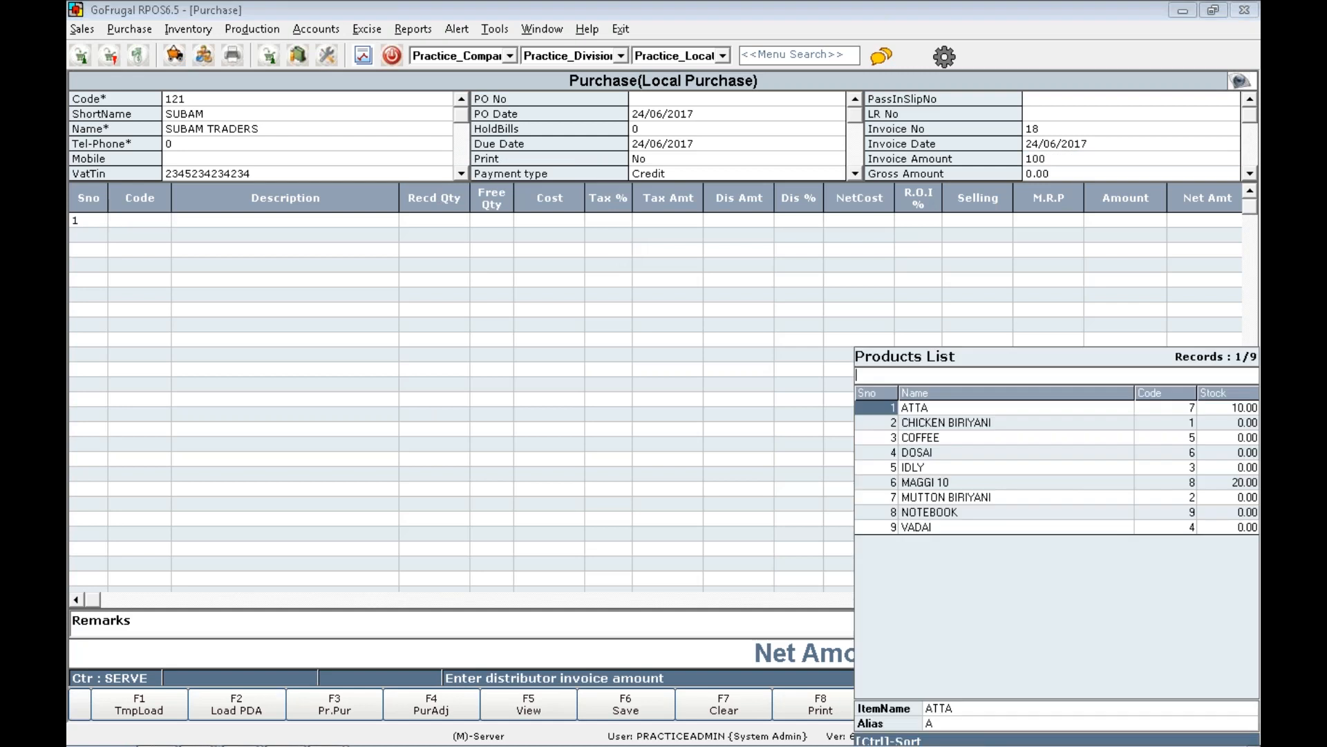
Add the product ATTA to the purchase with a received quantity of 10, keeping the default cost, tax and discount.
key("Down")
key("Down")
key("Up")
key("Up")
key("Return")
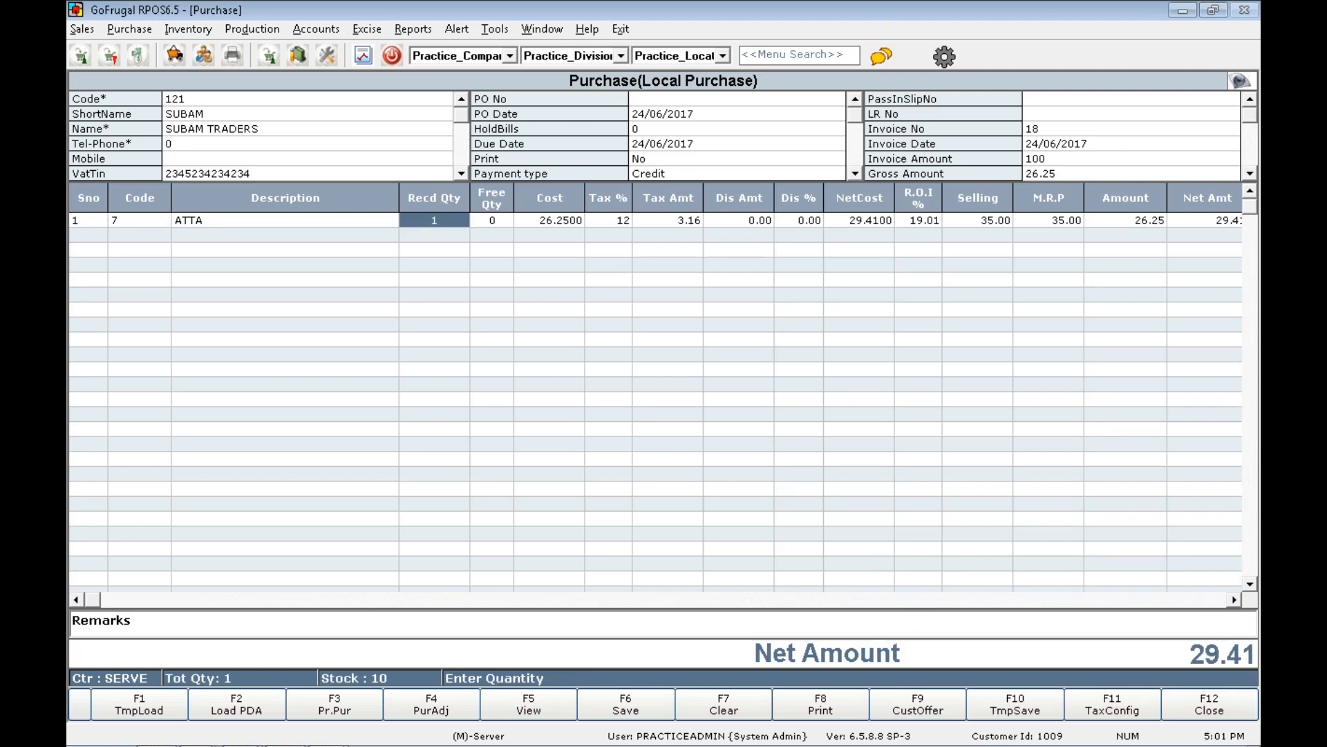
type("10")
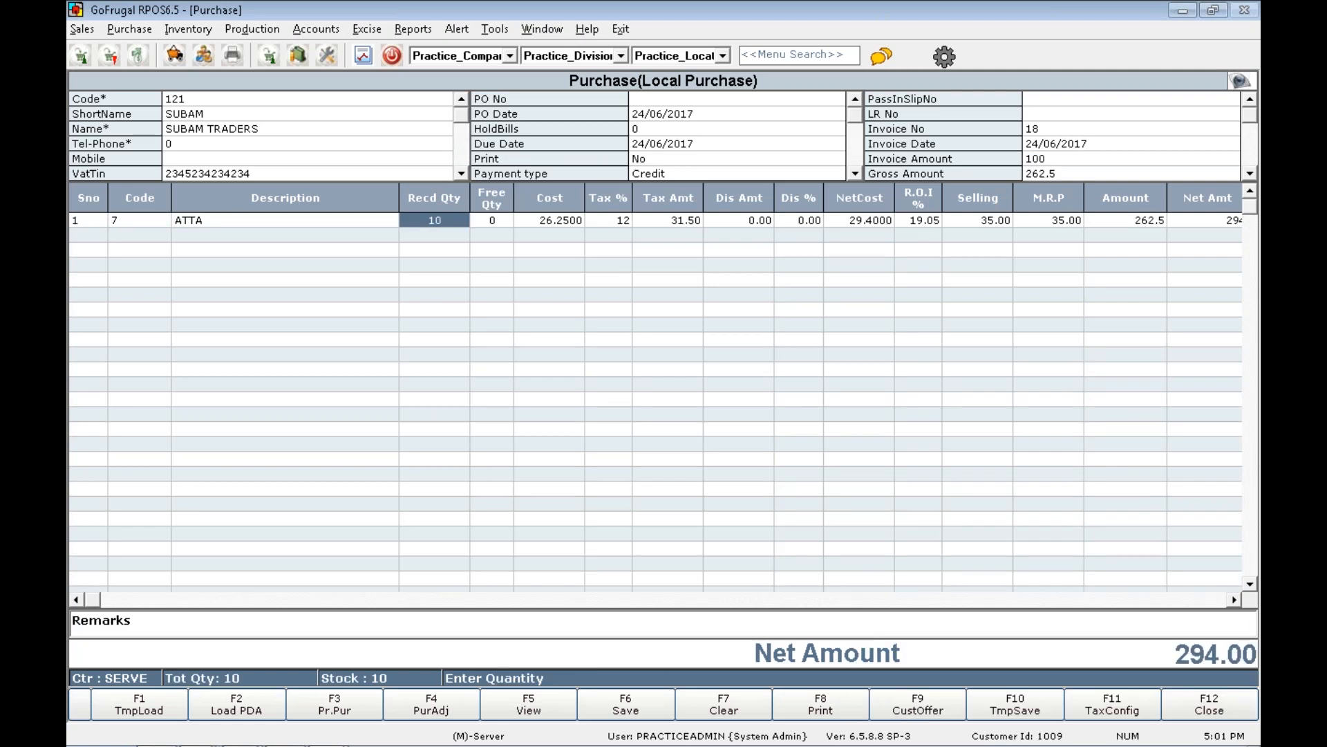
key("Return")
key("Return")
key("Return")
key("Return")
key("Return")
key("Return")
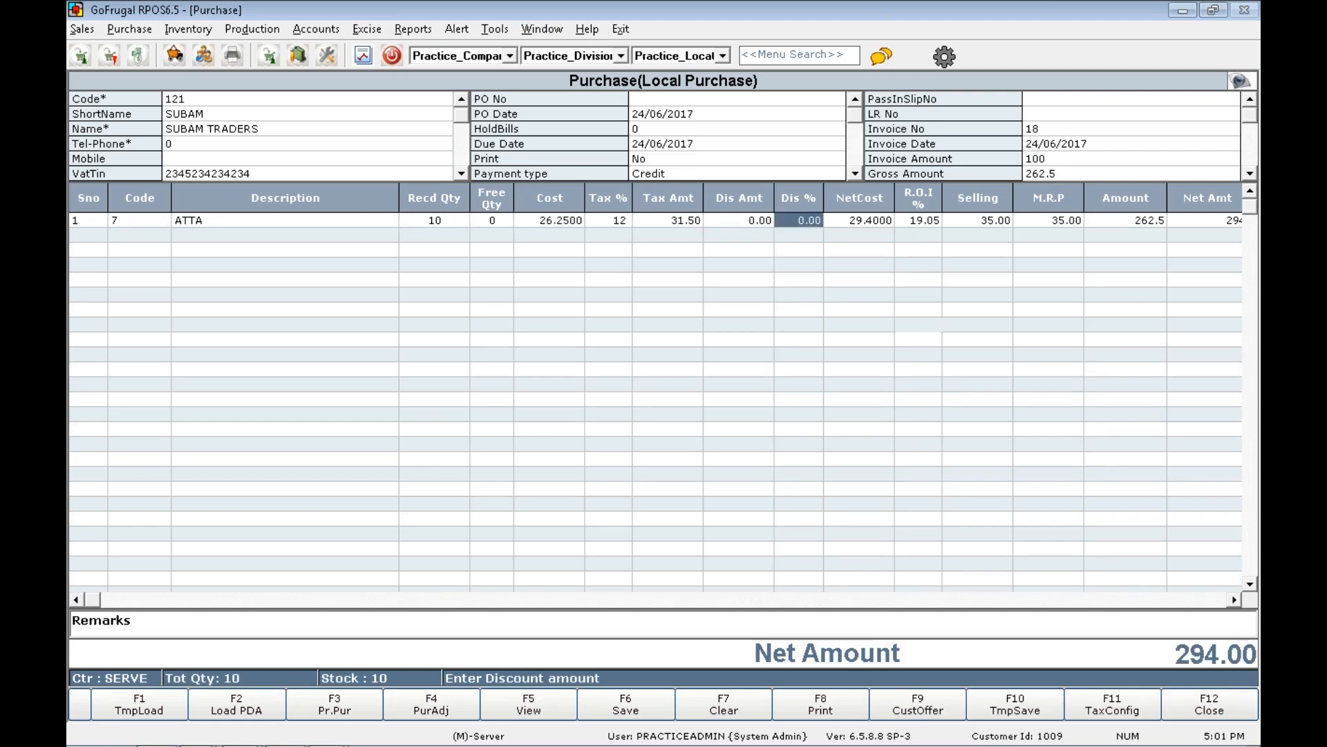
key("Return")
Add the product MAGGI 10 as the second purchase line with a received quantity of 10.
key("Down")
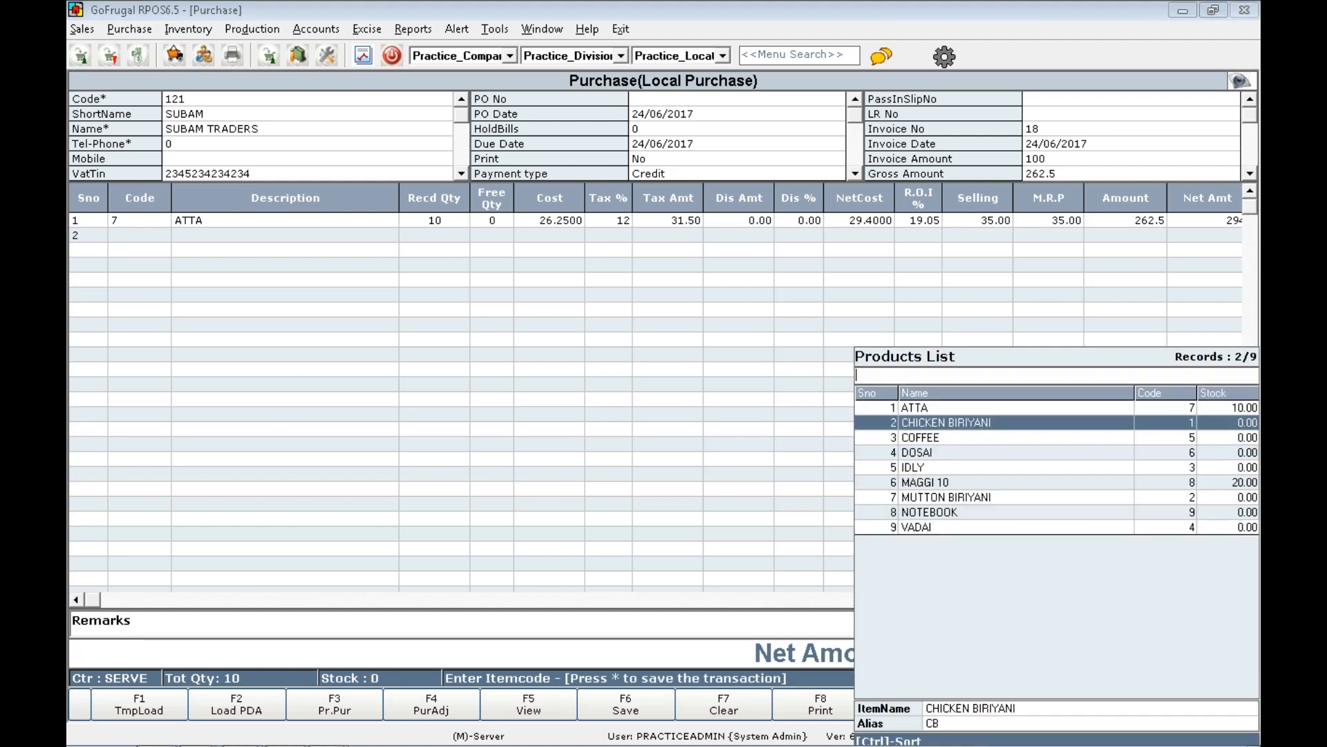
key("Down")
key("Down")
key("Down")
key("Down")
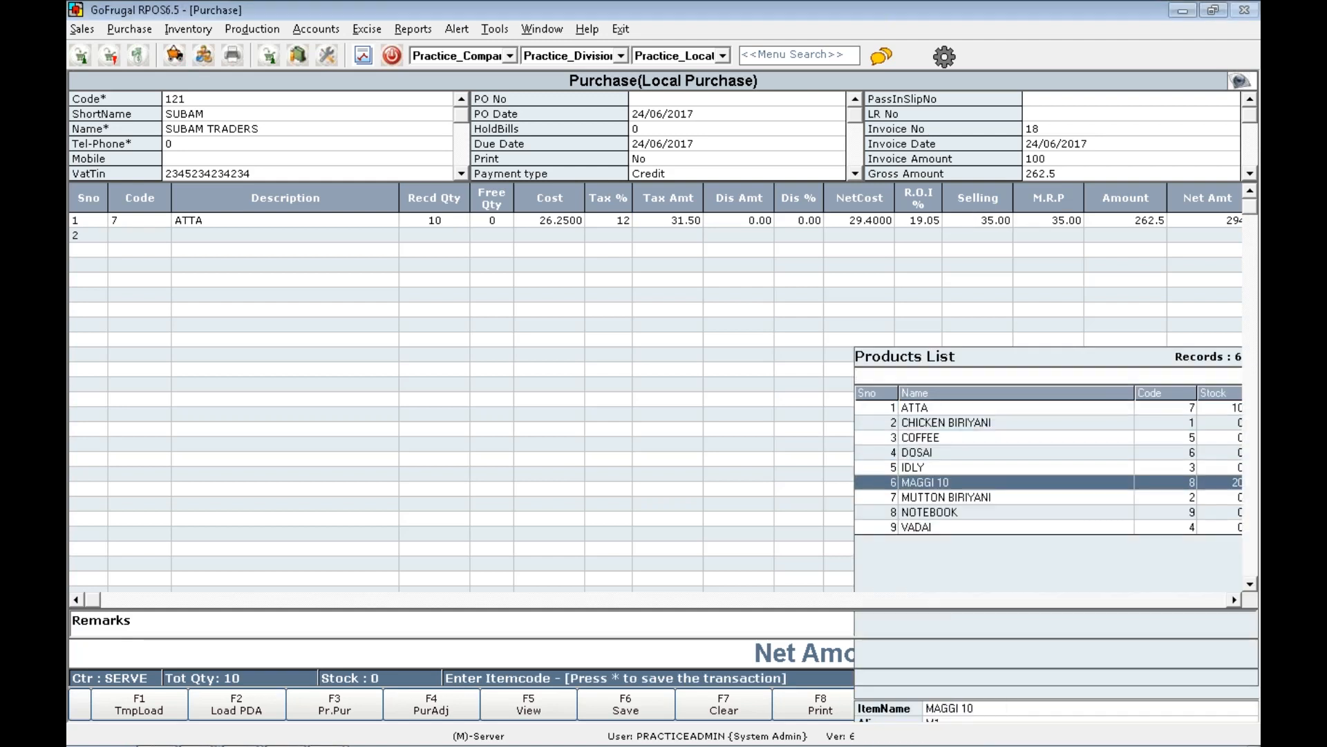
key("Return")
type("10")
key("Return")
key("Return")
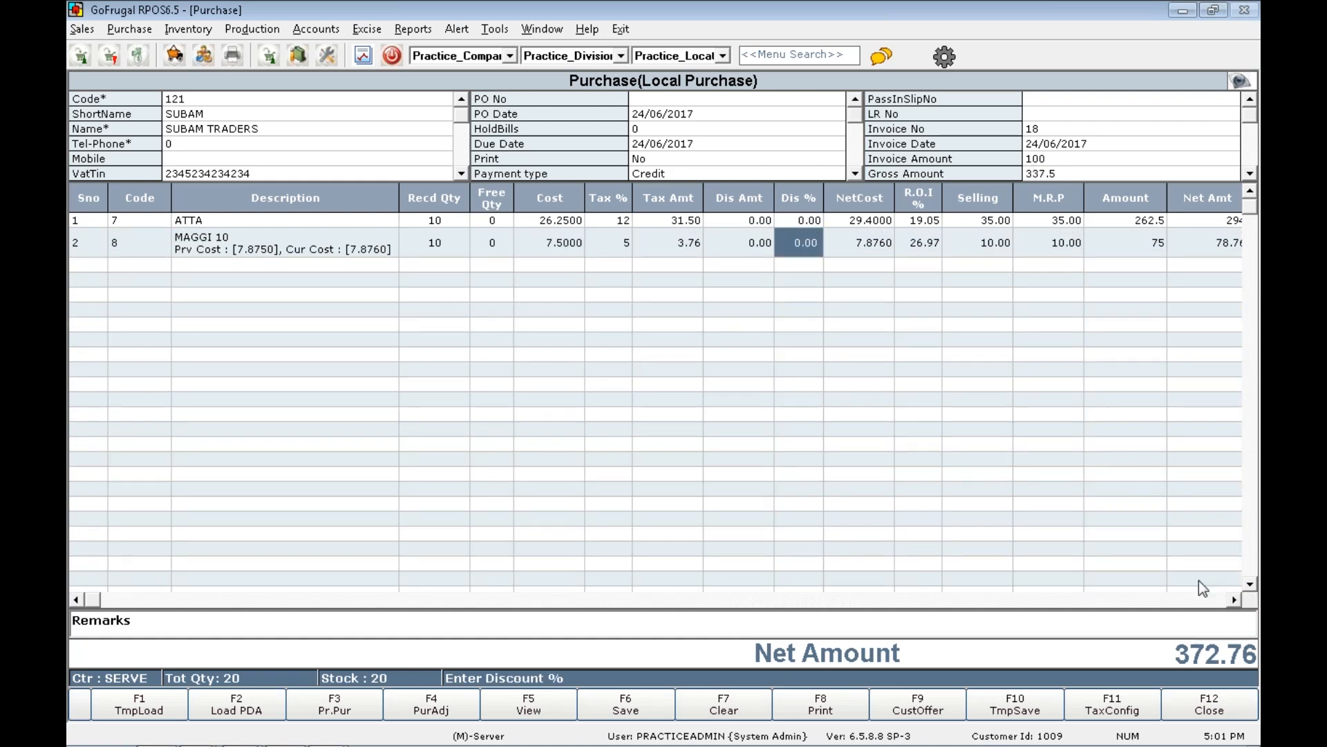
Set the purchase's invoice amount to 372.
left_click(1094, 164)
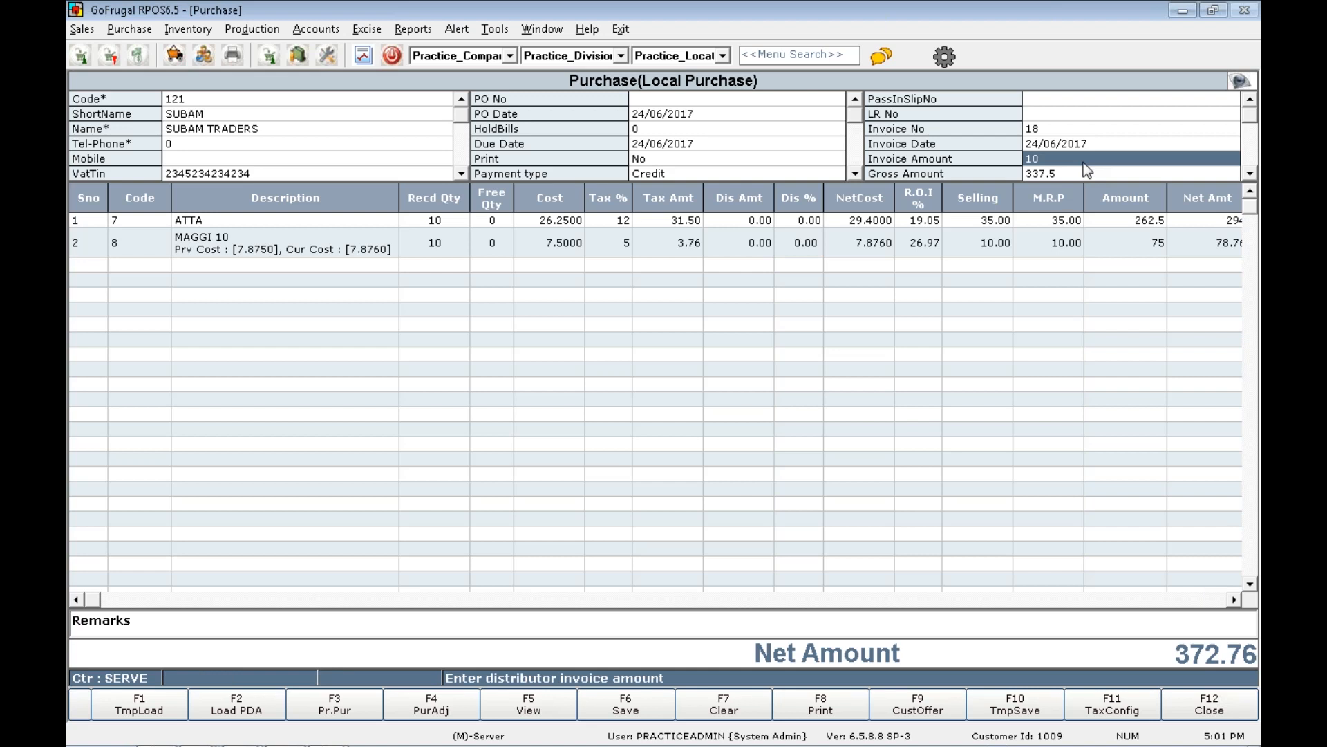
key("BackSpace")
key("BackSpace")
key("BackSpace")
type("372")
left_click(616, 286)
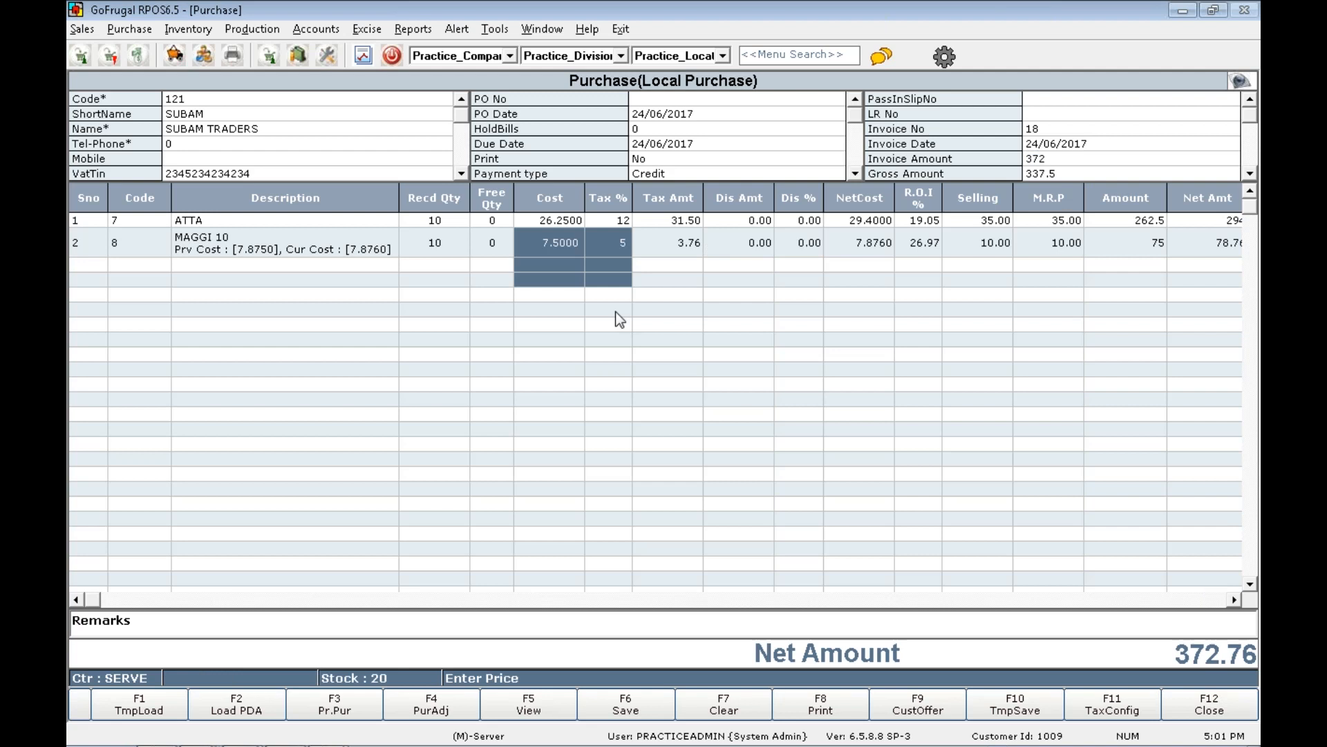
Save the purchase transaction without rounding off the payable amount to the invoice amount, and dismiss the GRN notice.
left_click(626, 707)
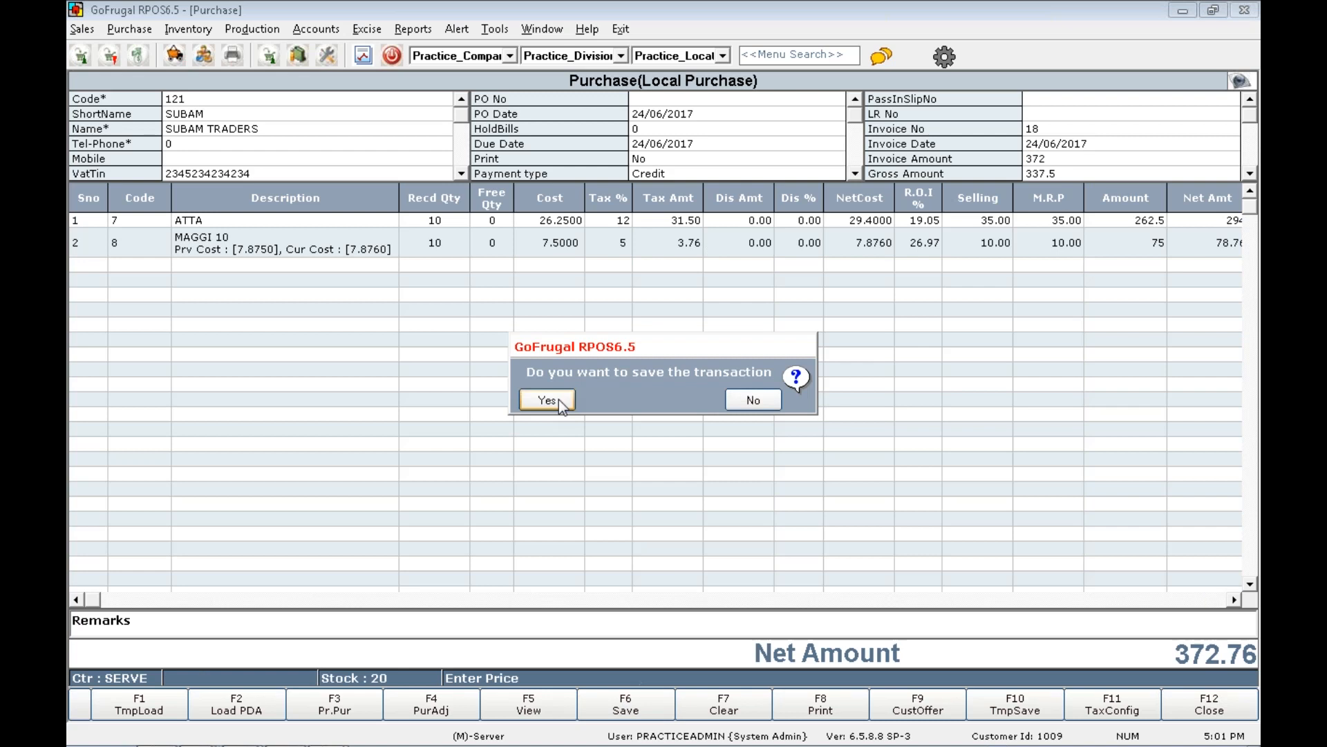
left_click(558, 399)
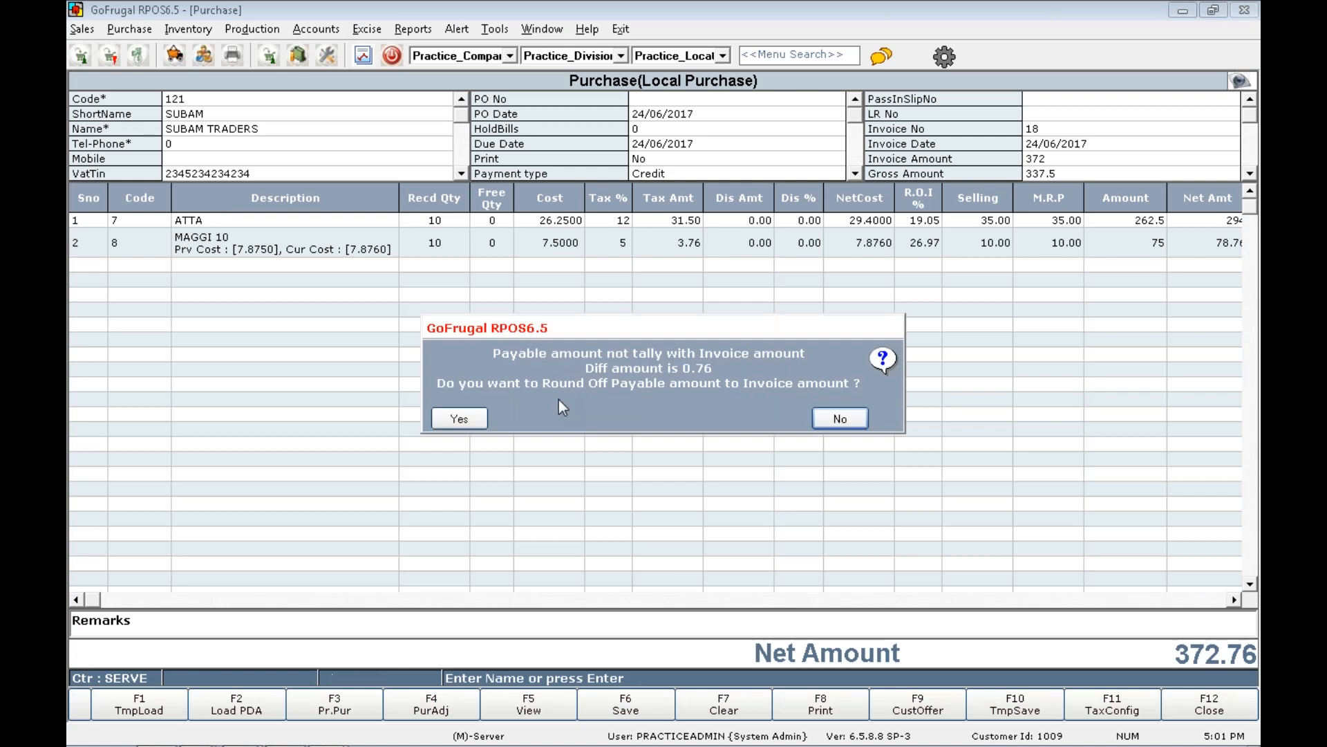
left_click(829, 425)
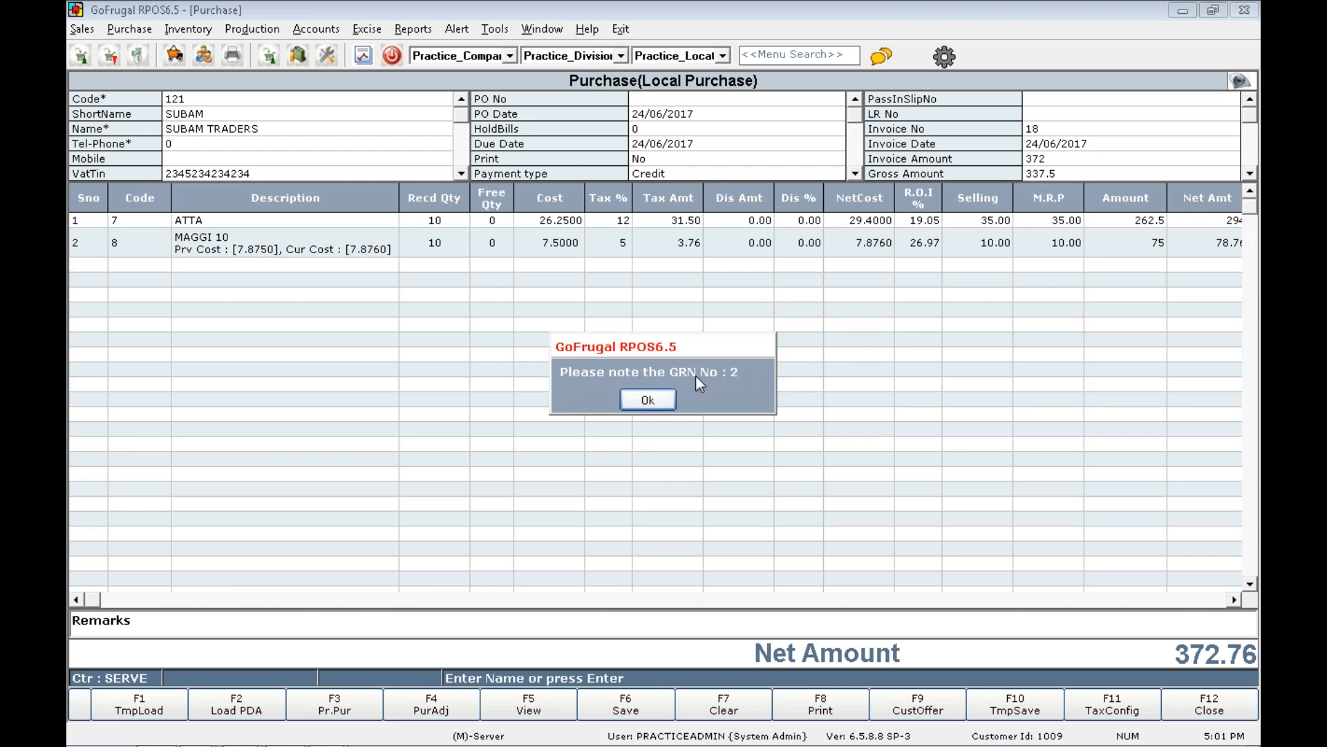
left_click(661, 399)
left_click(706, 407)
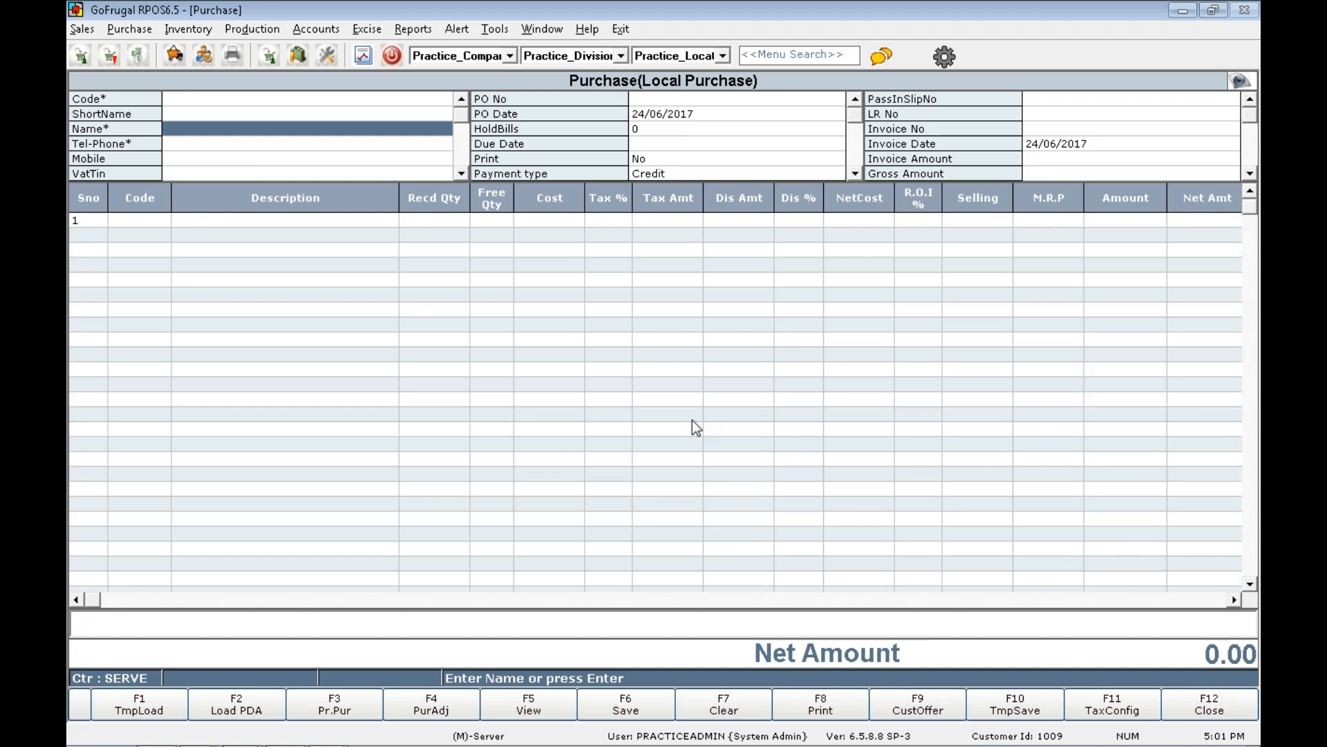
Switch to the financial accounts in GoFrugal TRAC and open the Day Book report.
left_click(316, 29)
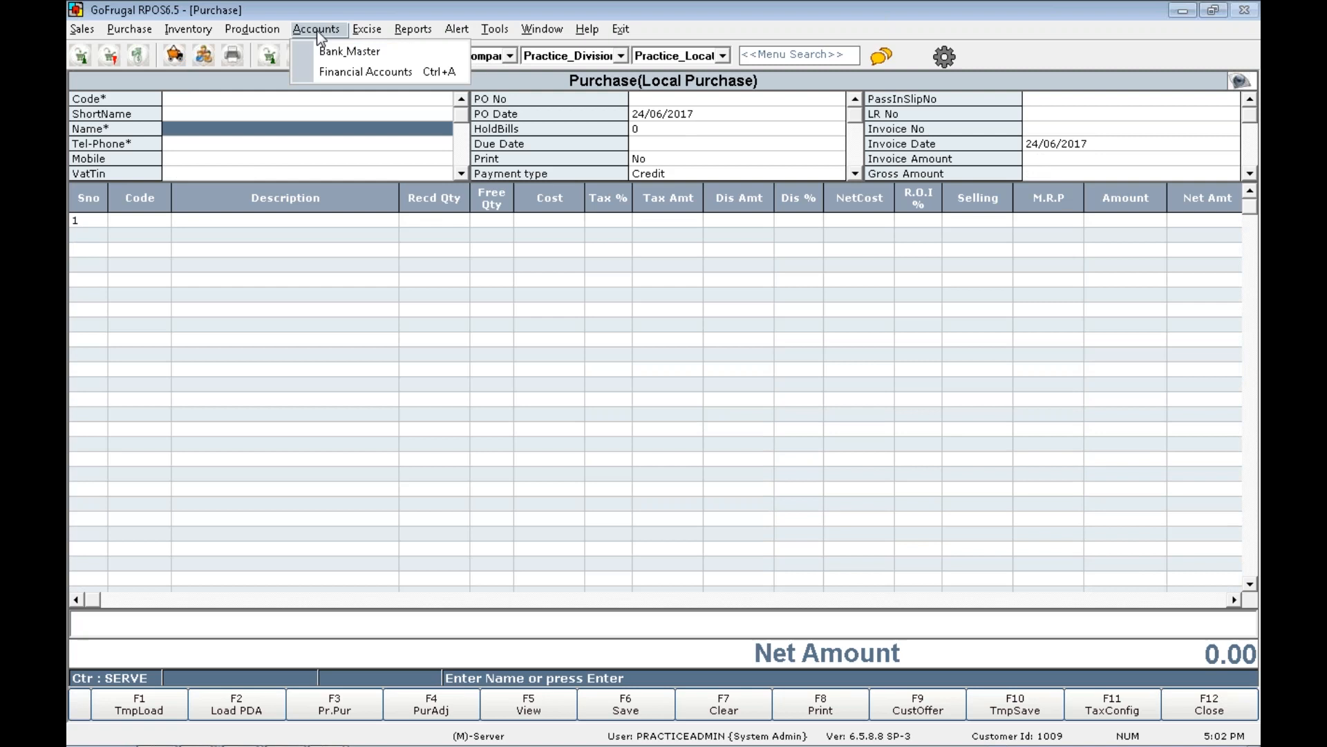
left_click(342, 65)
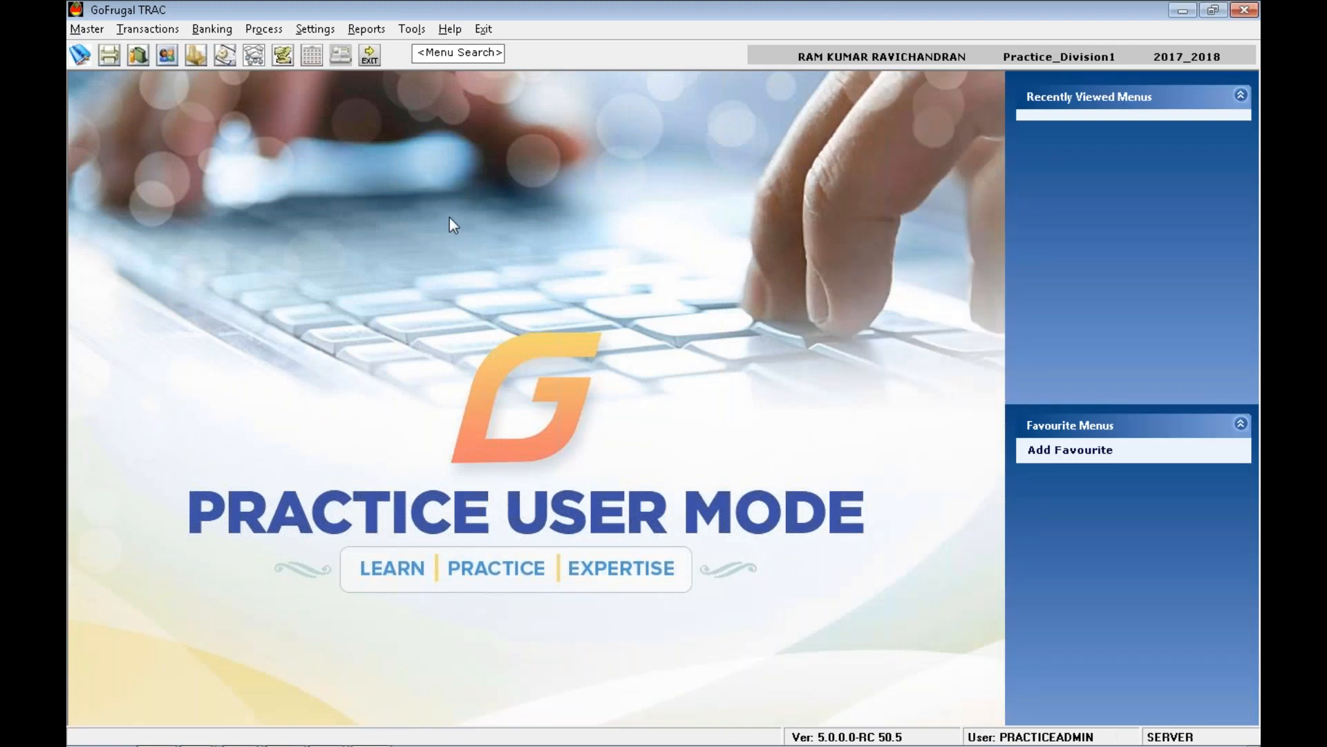
left_click(367, 29)
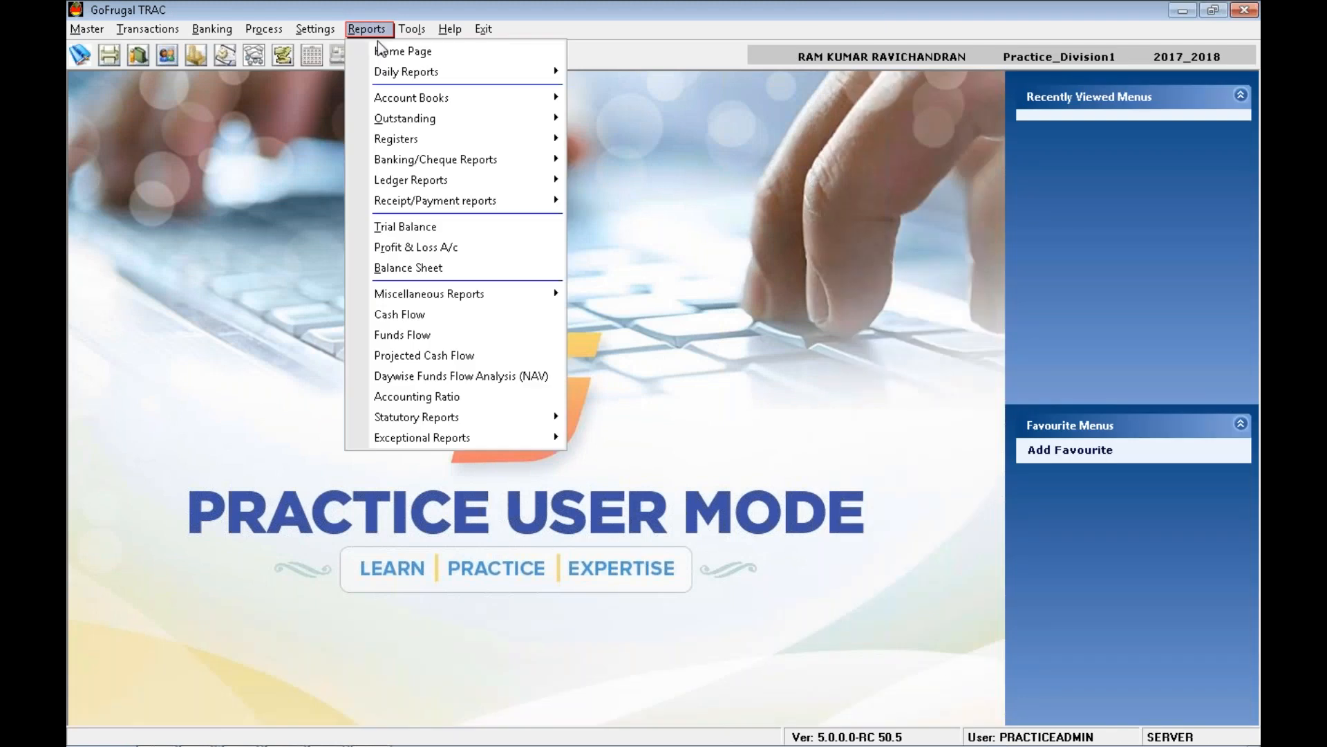
mouse_move(426, 76)
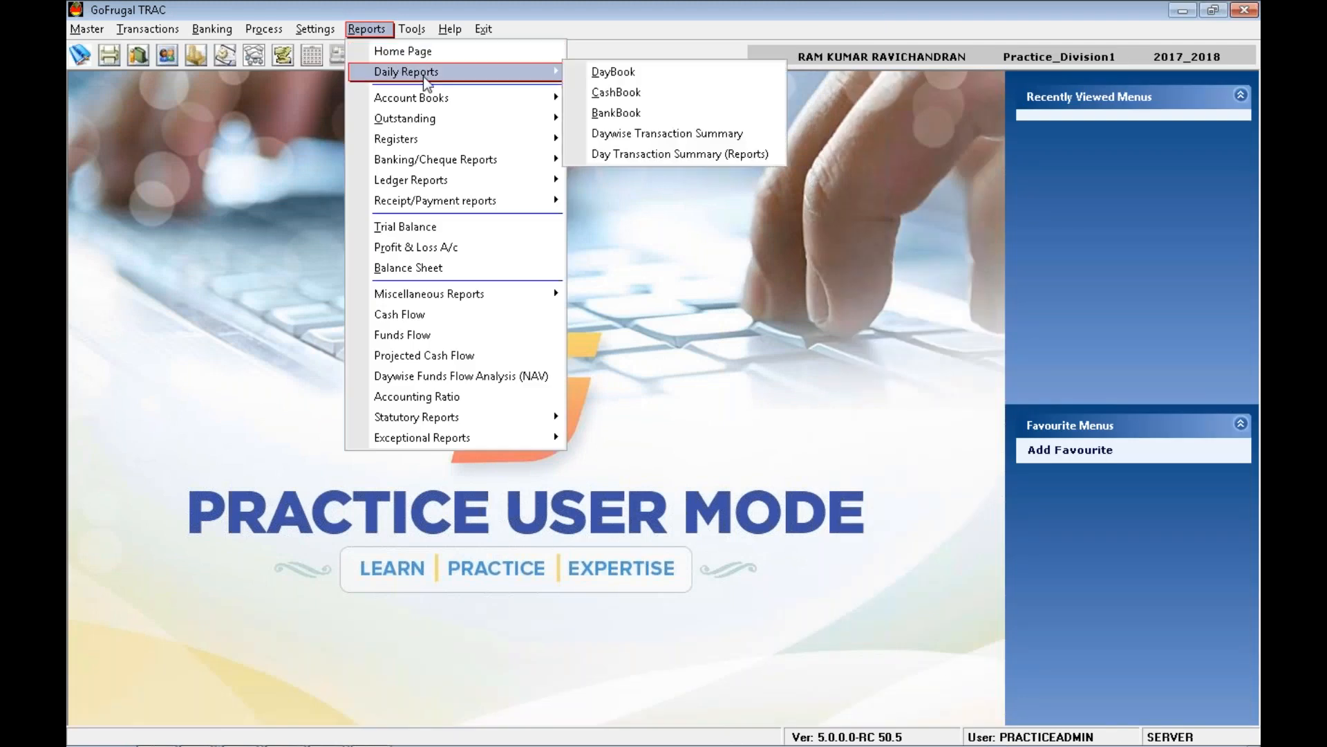
left_click(611, 75)
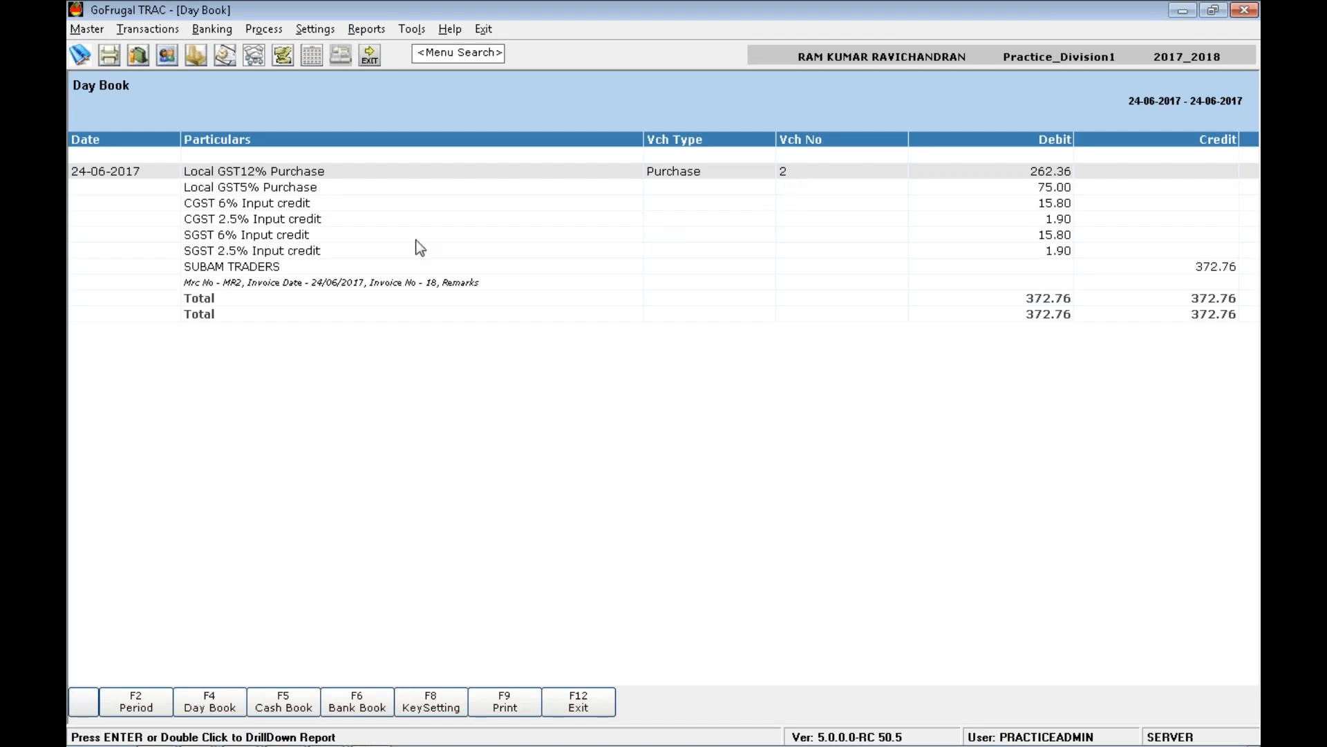
Examine the Day Book's local GST purchase lines and the matching CGST and SGST input credit entries.
left_click(252, 206)
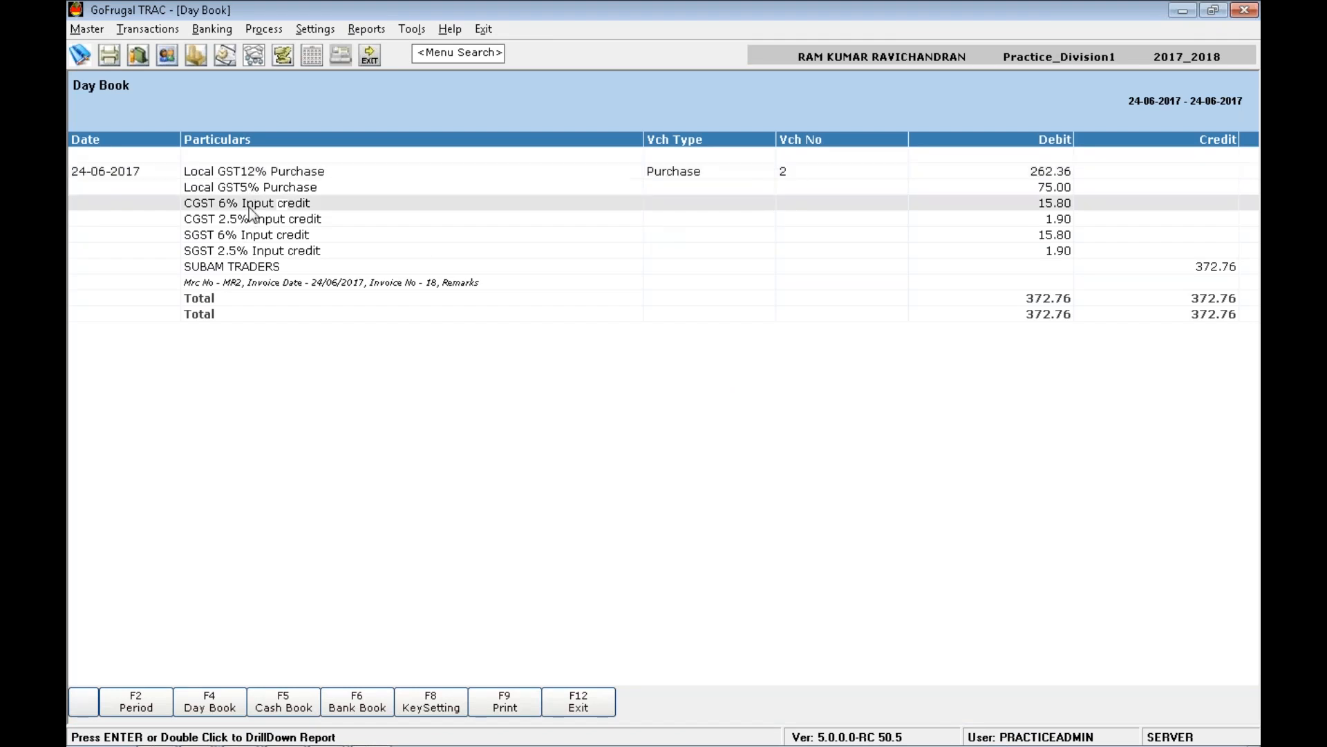
left_click(263, 177)
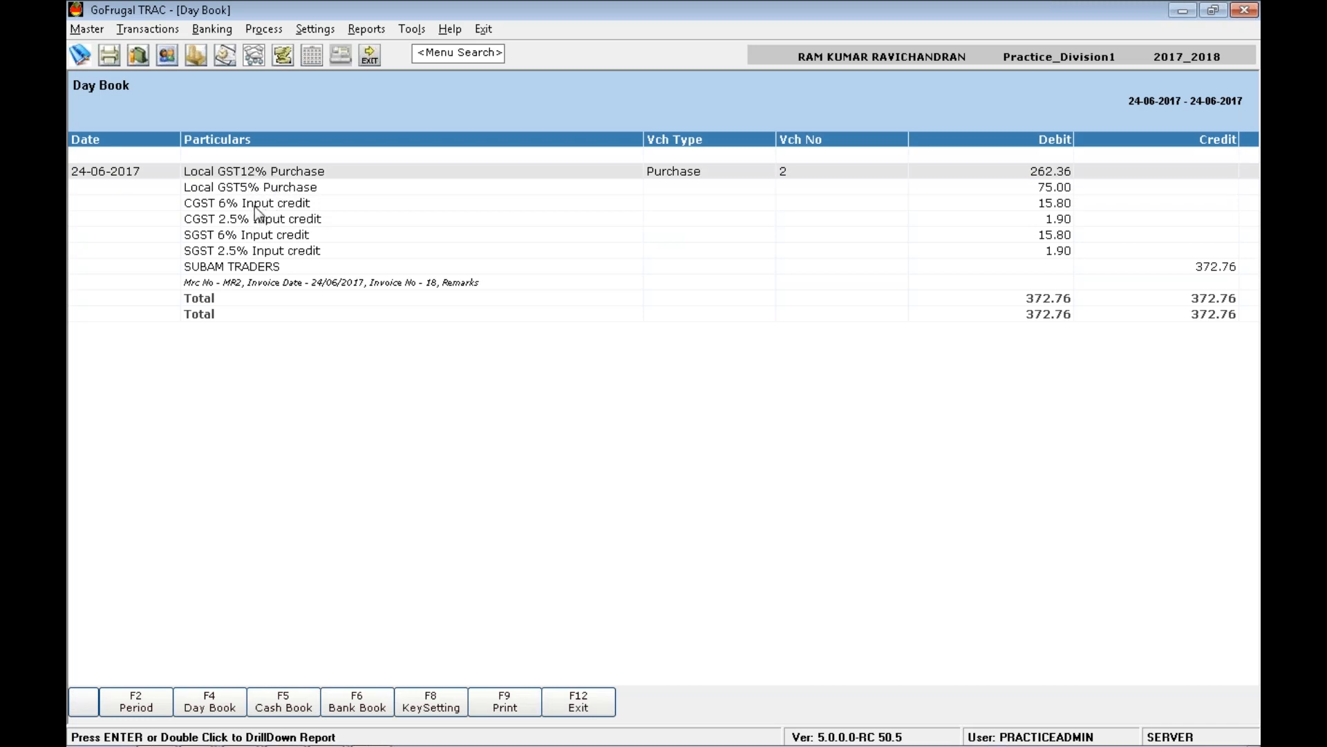
left_click(253, 206)
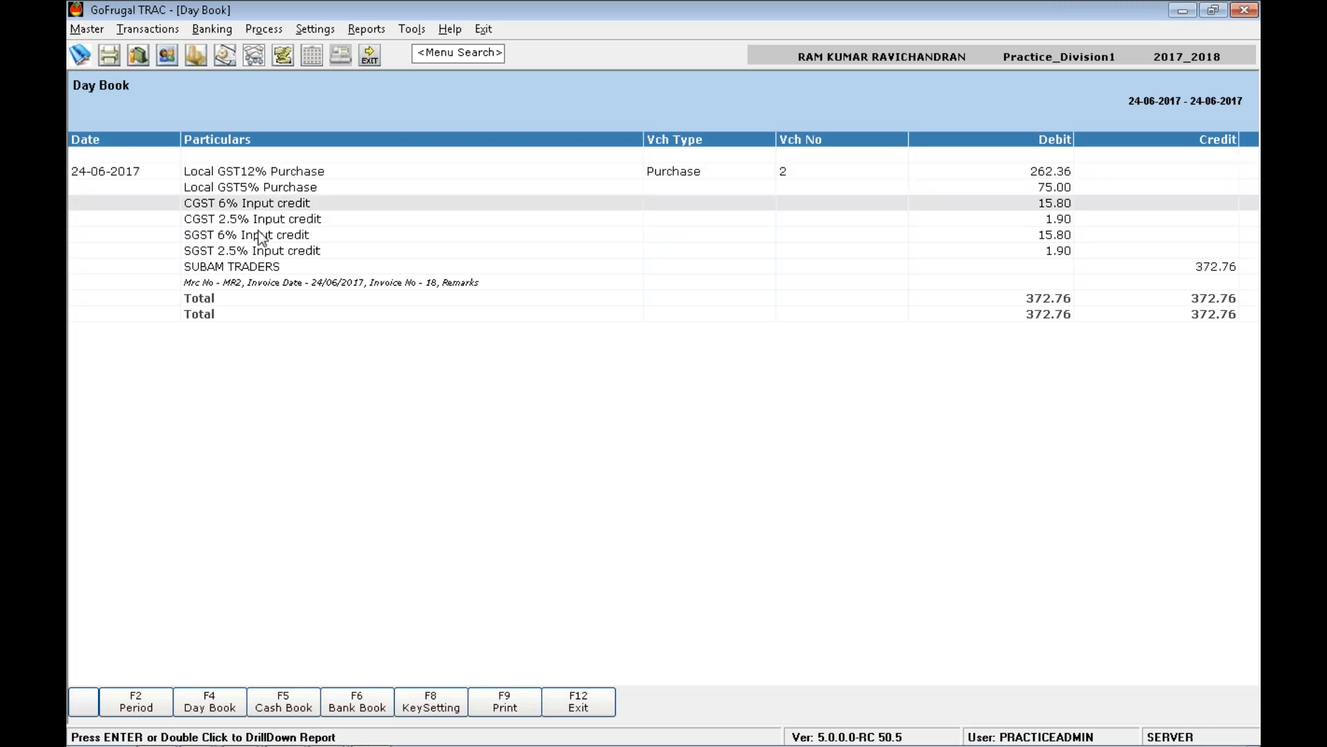
left_click(258, 237)
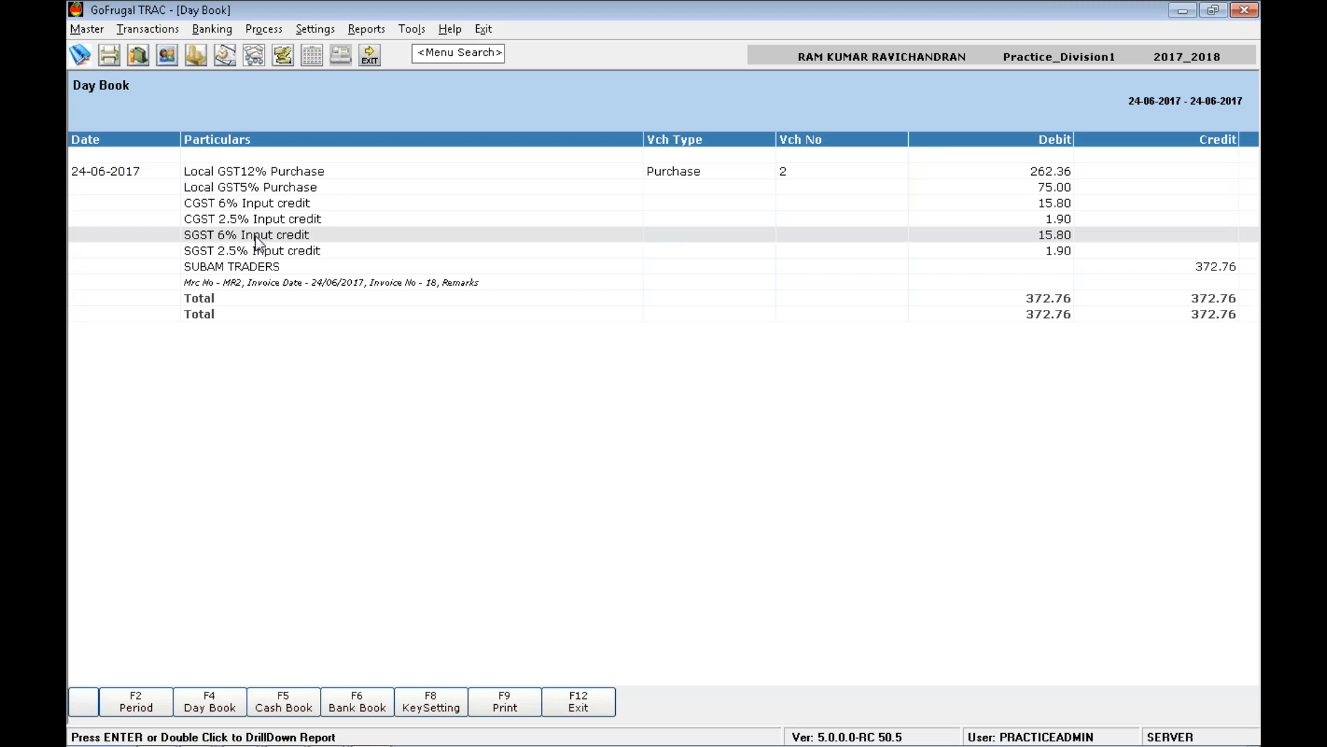
left_click(262, 192)
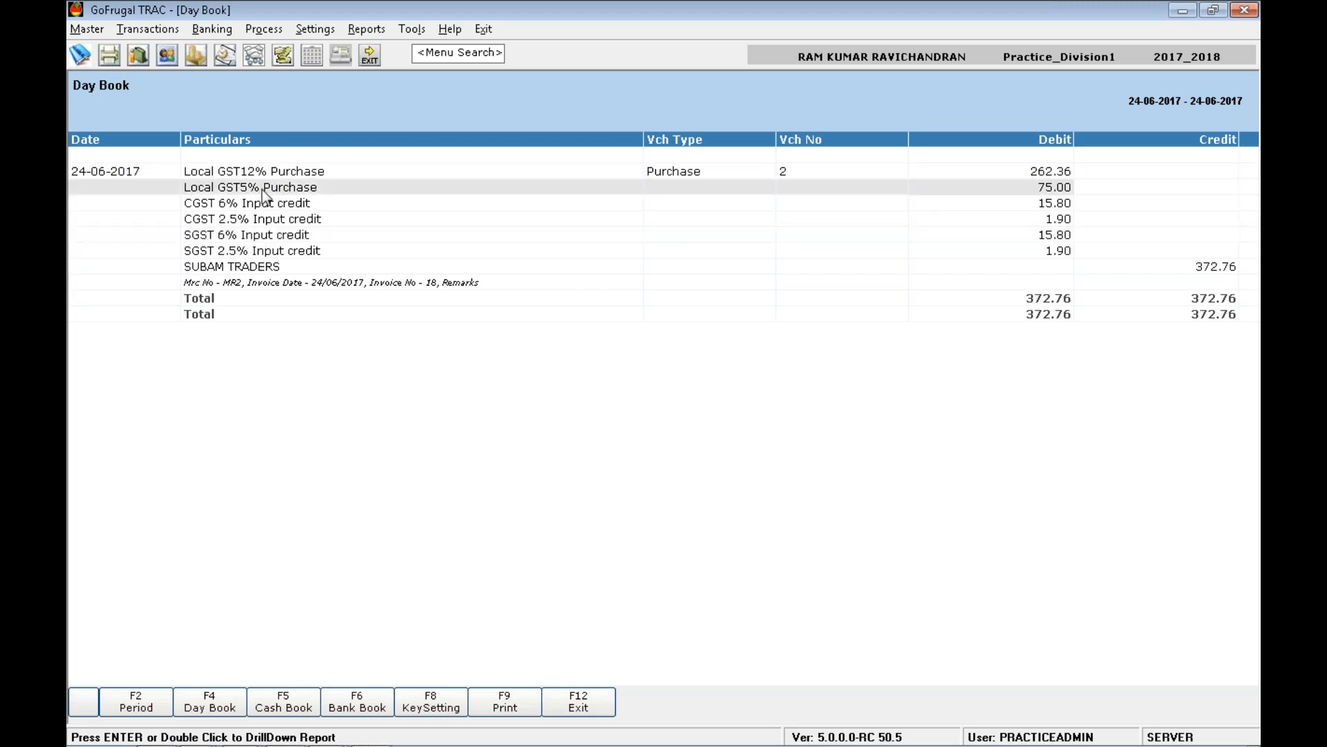
left_click(238, 220)
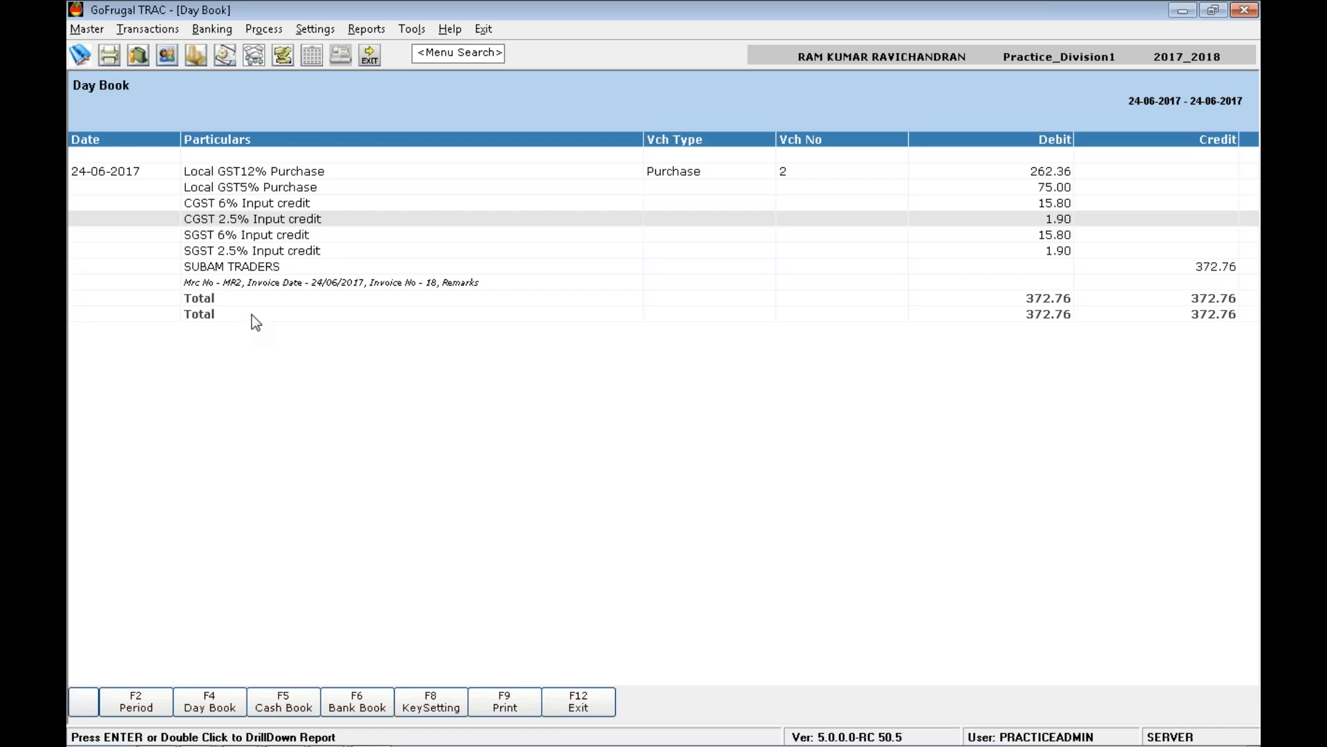
Close the Day Book report and switch back to the Purchase screen in GoFrugal RPOS6.5.
left_click(249, 253)
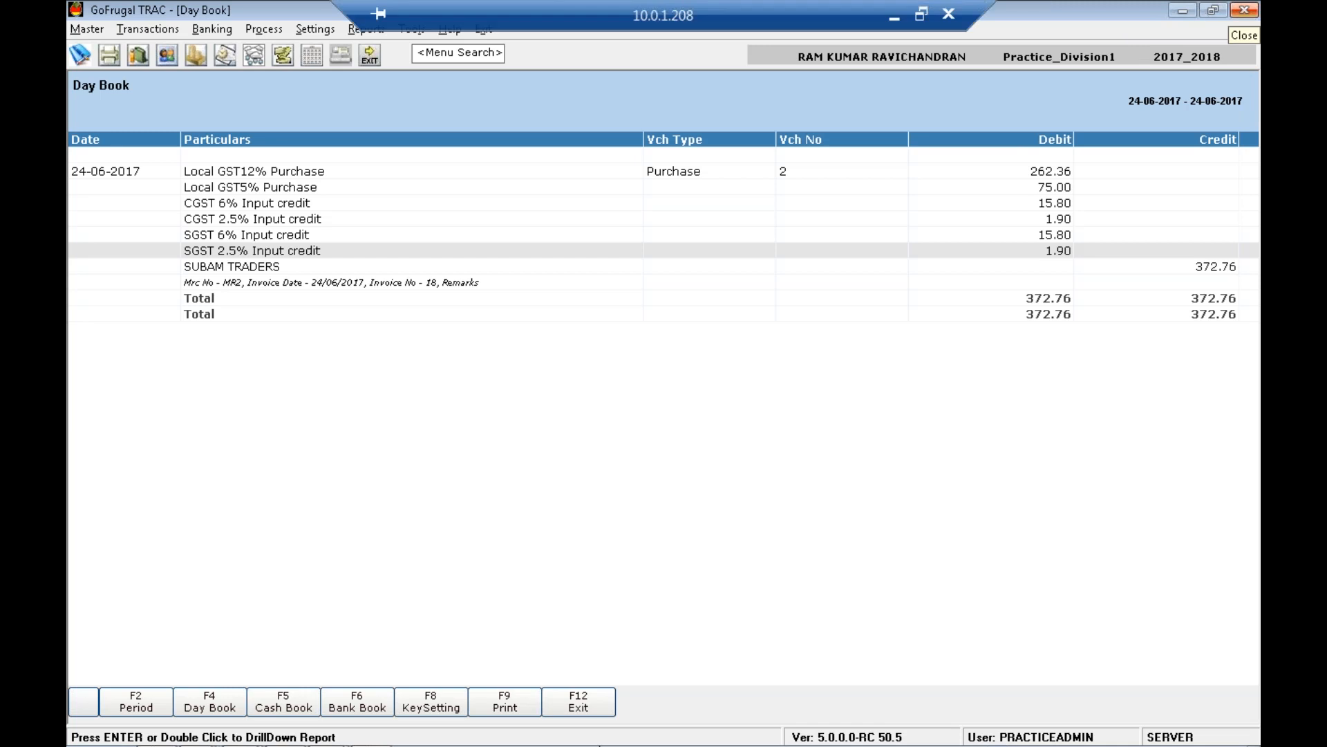
left_click(567, 697)
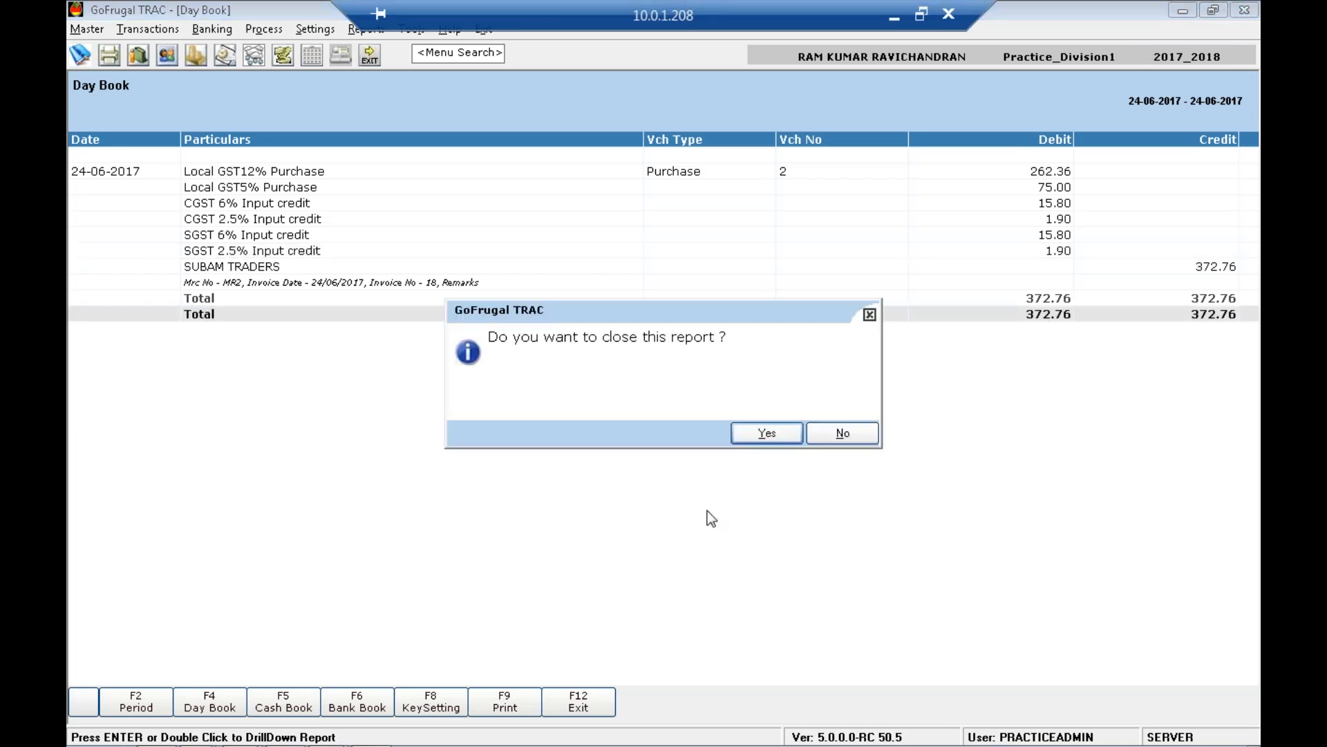
left_click(767, 432)
left_click(1182, 13)
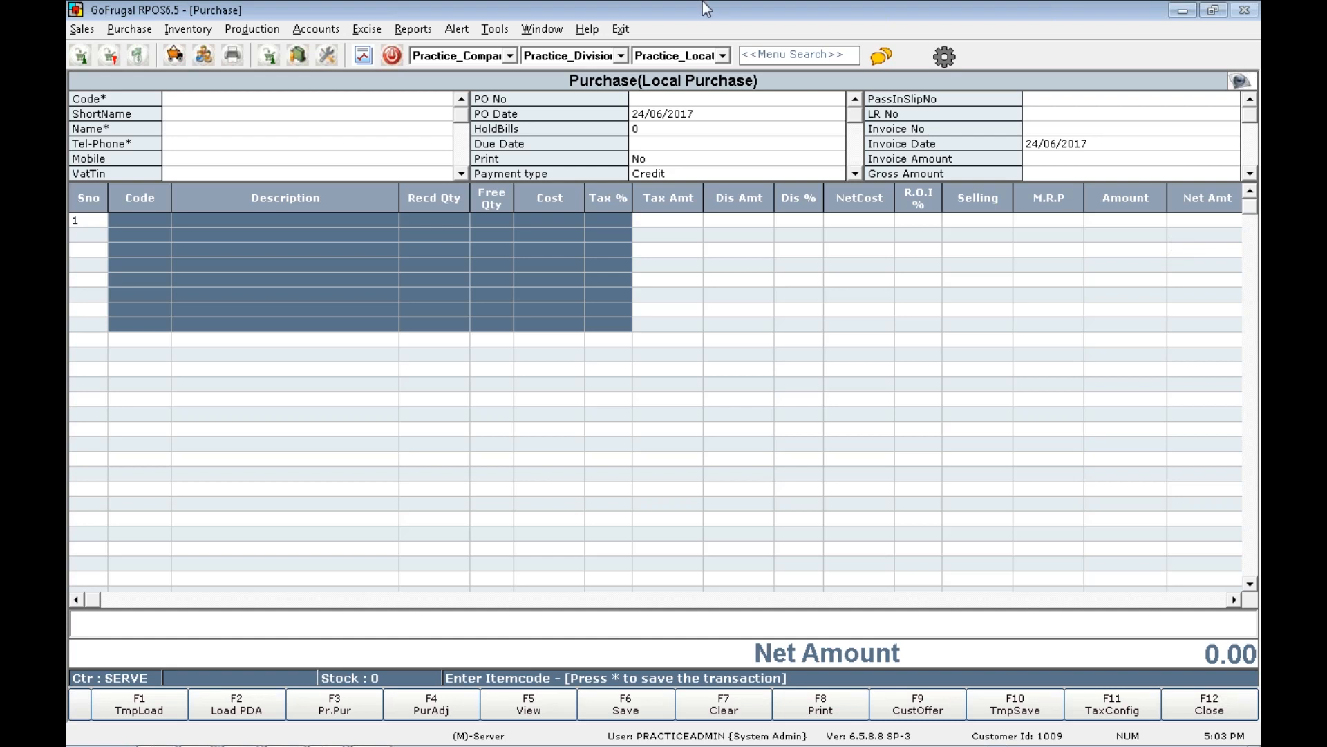
Bring up the Supplier Master, load the supplier GANESH AGENSIES in edit mode and view its GST details.
left_click(768, 60)
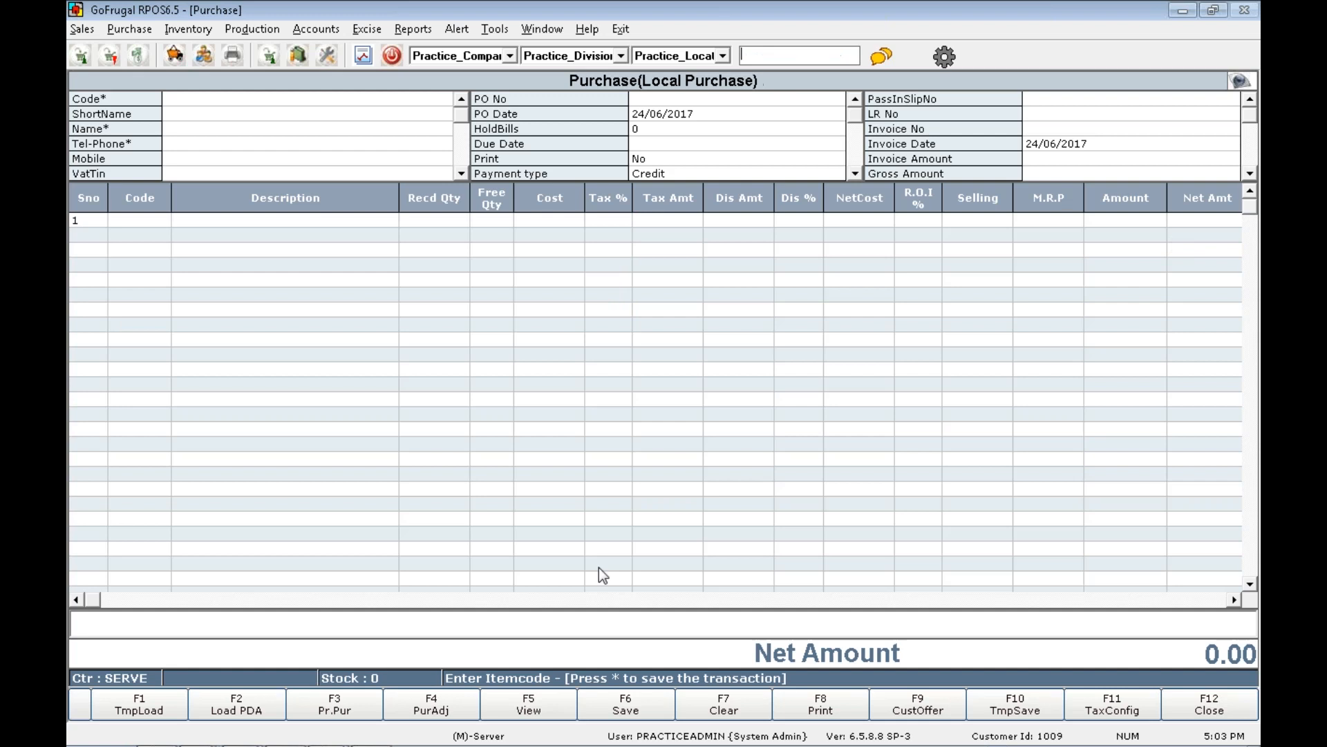
mouse_move(577, 745)
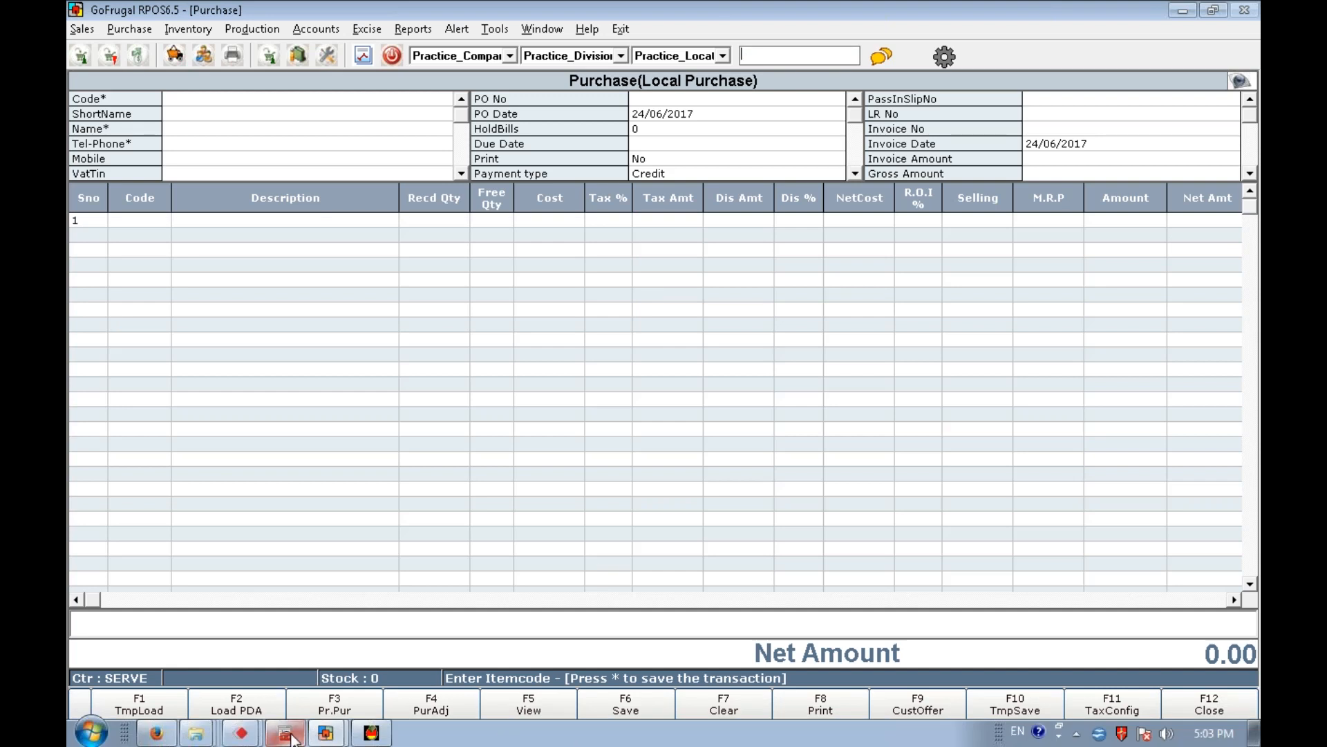
left_click(325, 733)
left_click(372, 700)
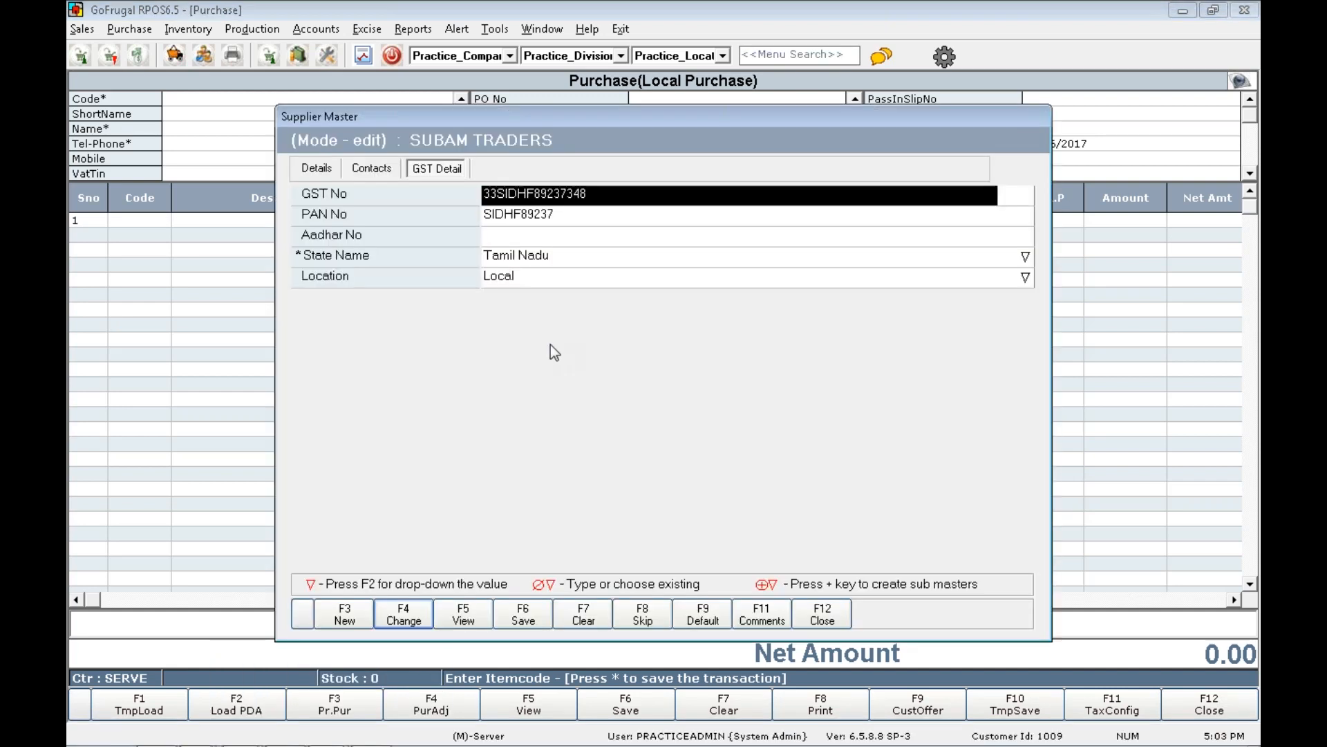
left_click(401, 610)
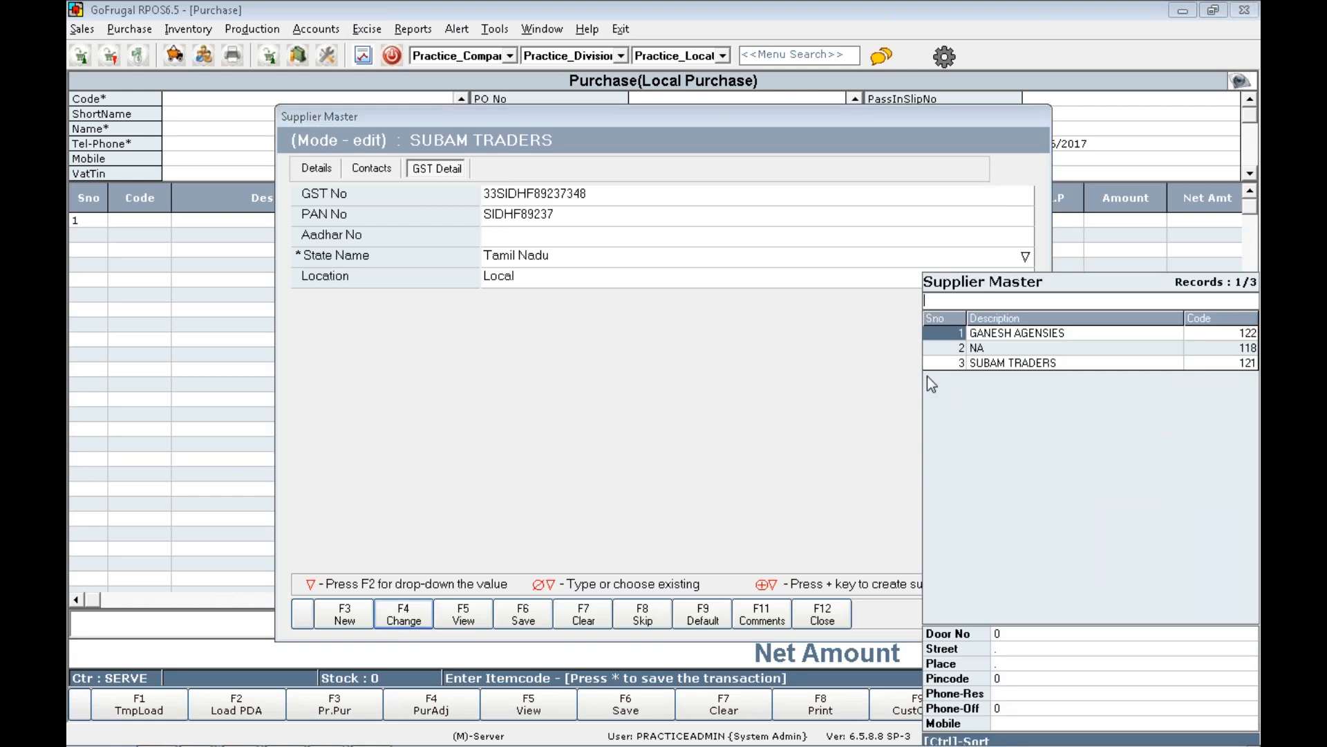
key("Return")
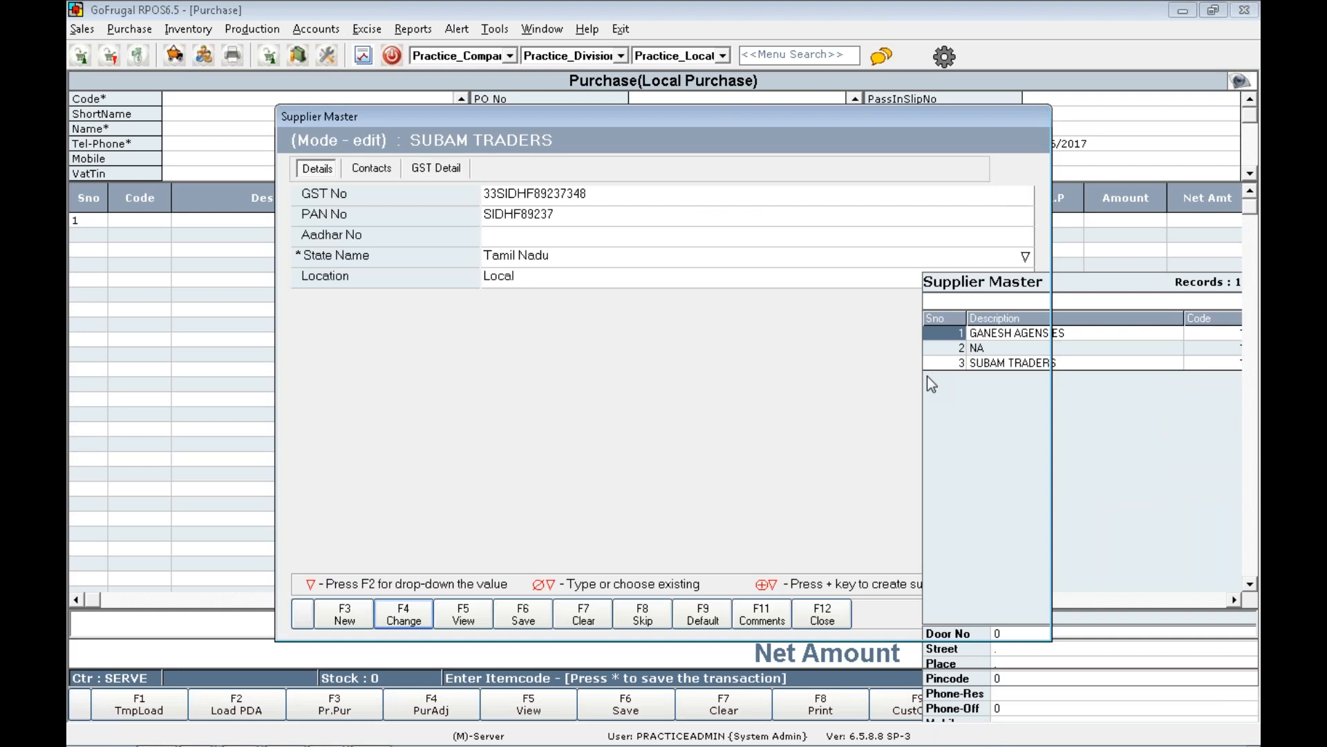
left_click(435, 170)
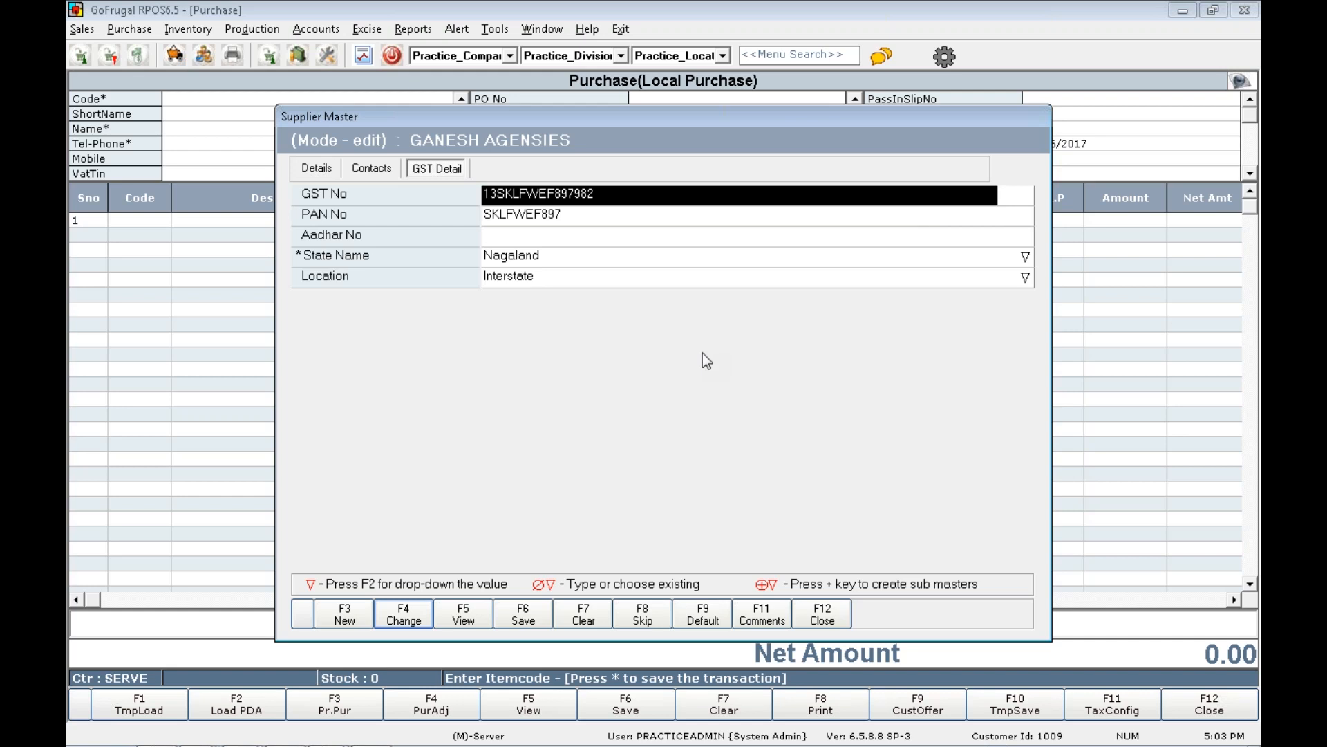
Start a purchase from supplier GANESH AGENSIES with invoice number 19 and invoice amount 19.
left_click_drag(223, 130, 223, 114)
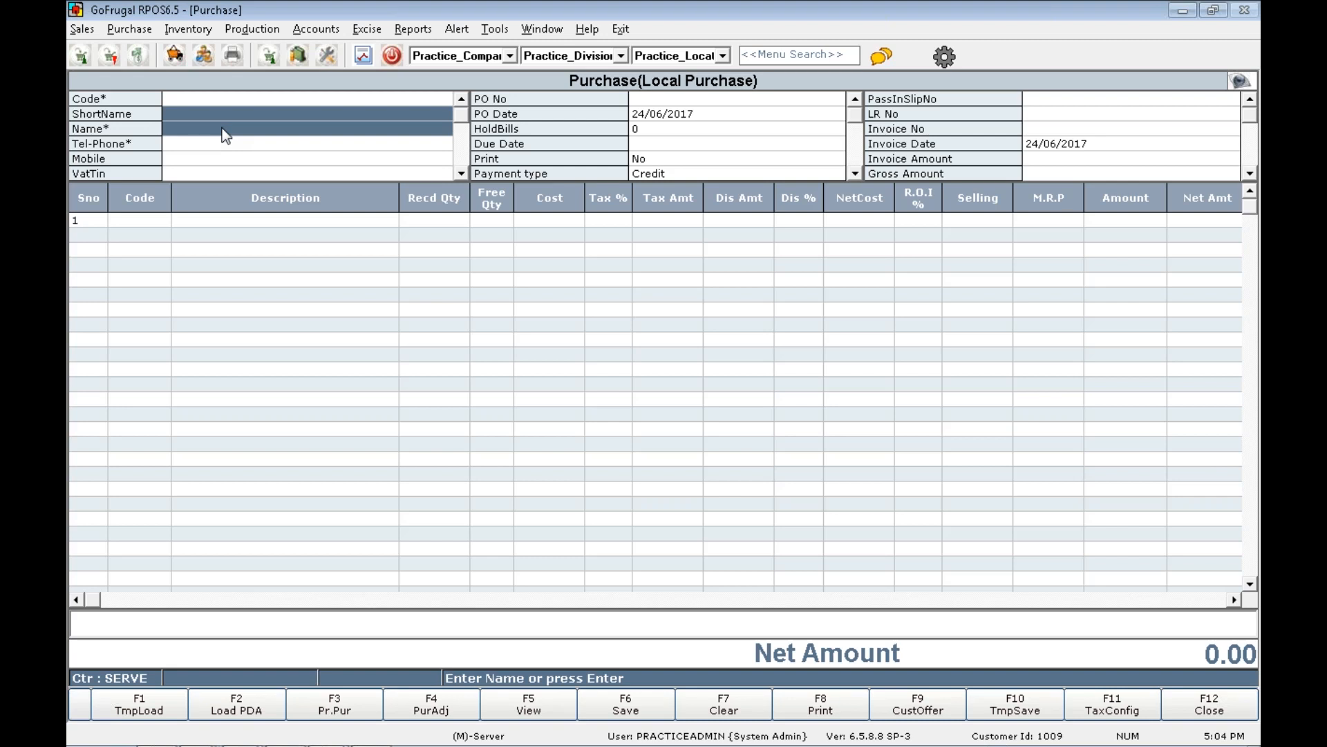
key("Return")
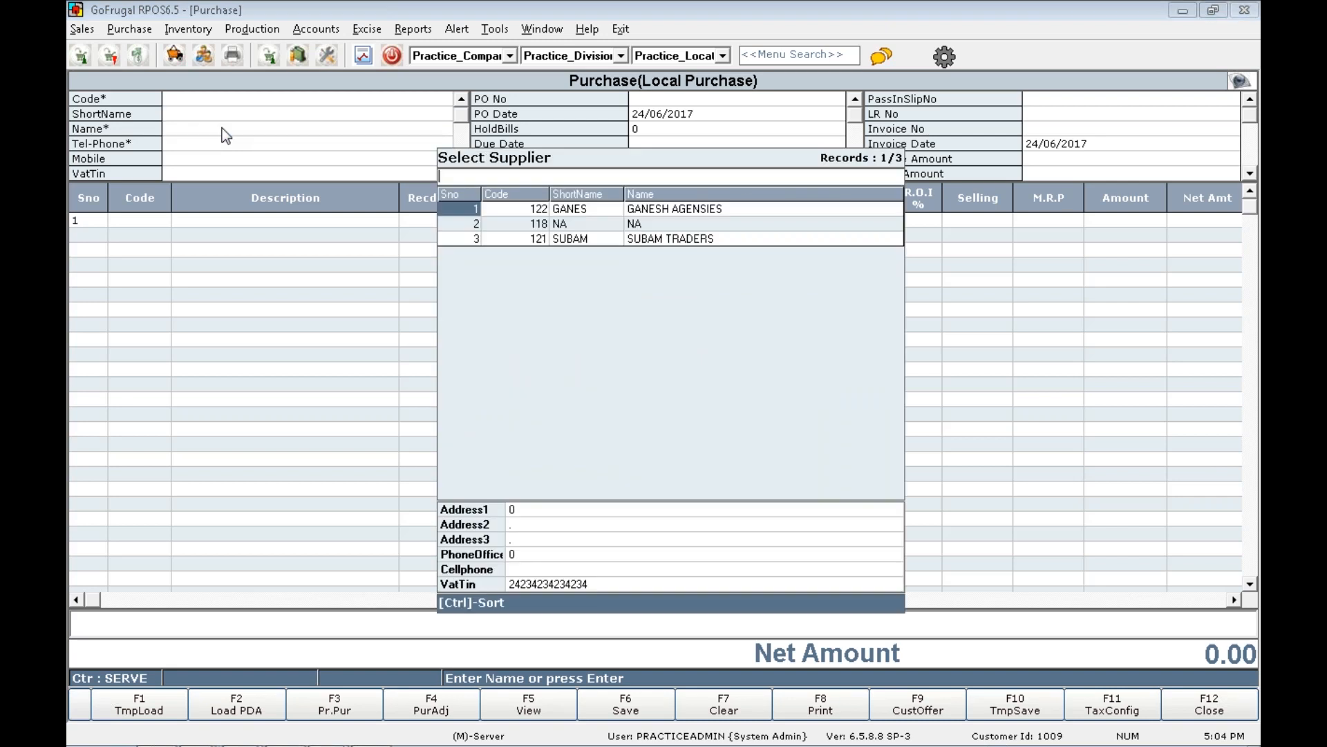
key("Return")
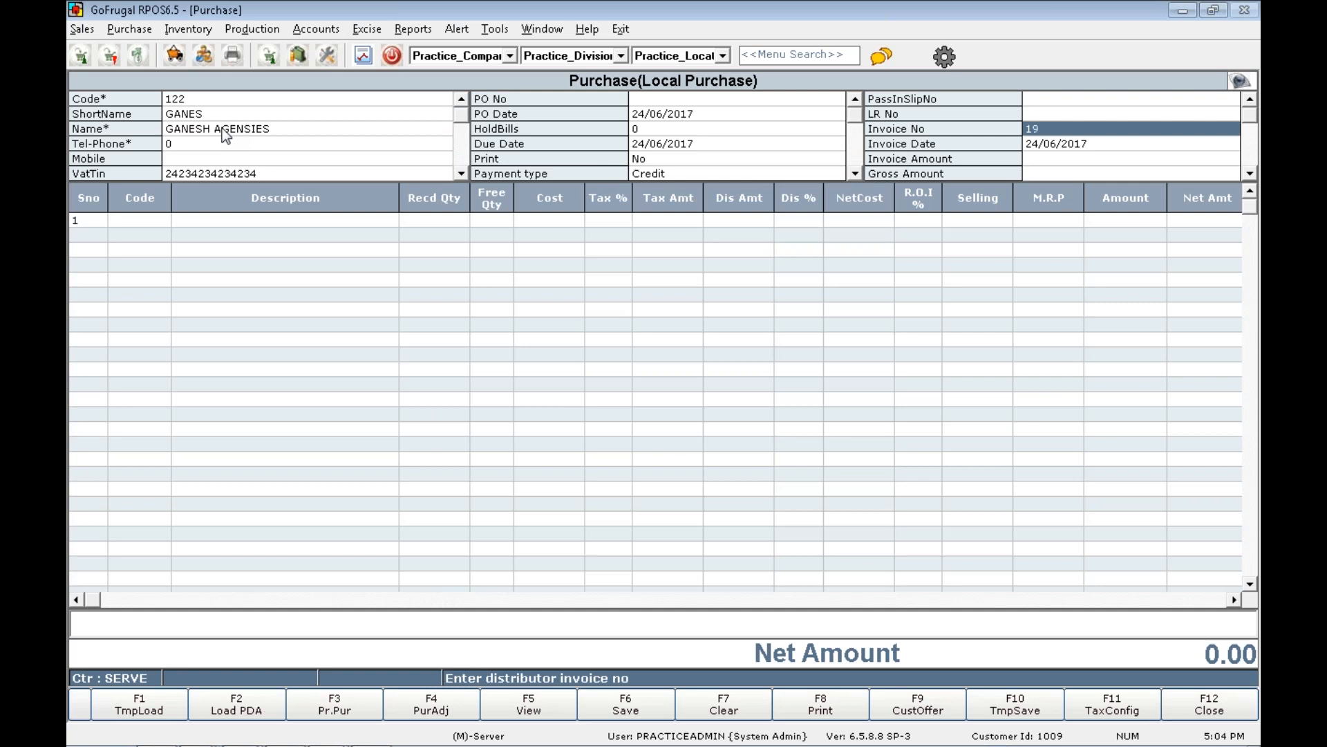
type("19")
key("Return")
key("Return")
type("19")
key("Return")
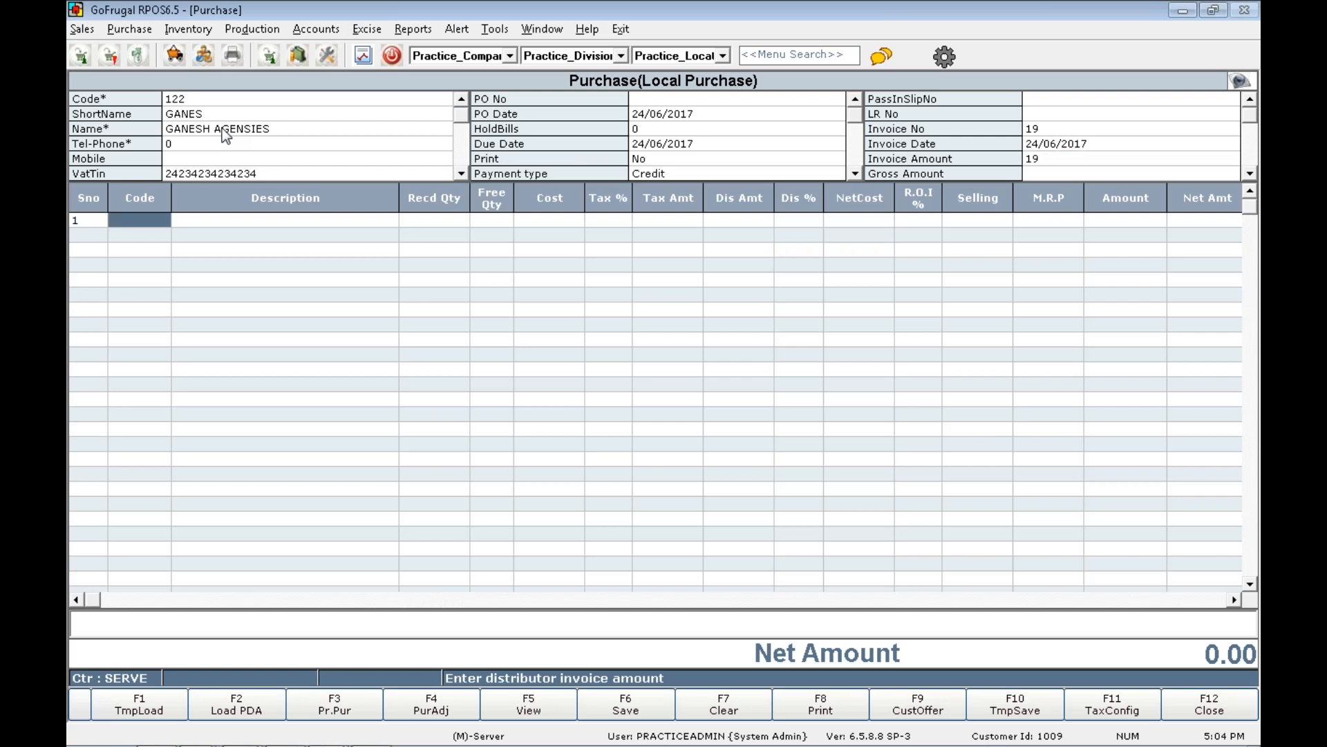
Add the product ATTA to the purchase with a received quantity of 10, keeping its default cost.
key("Return")
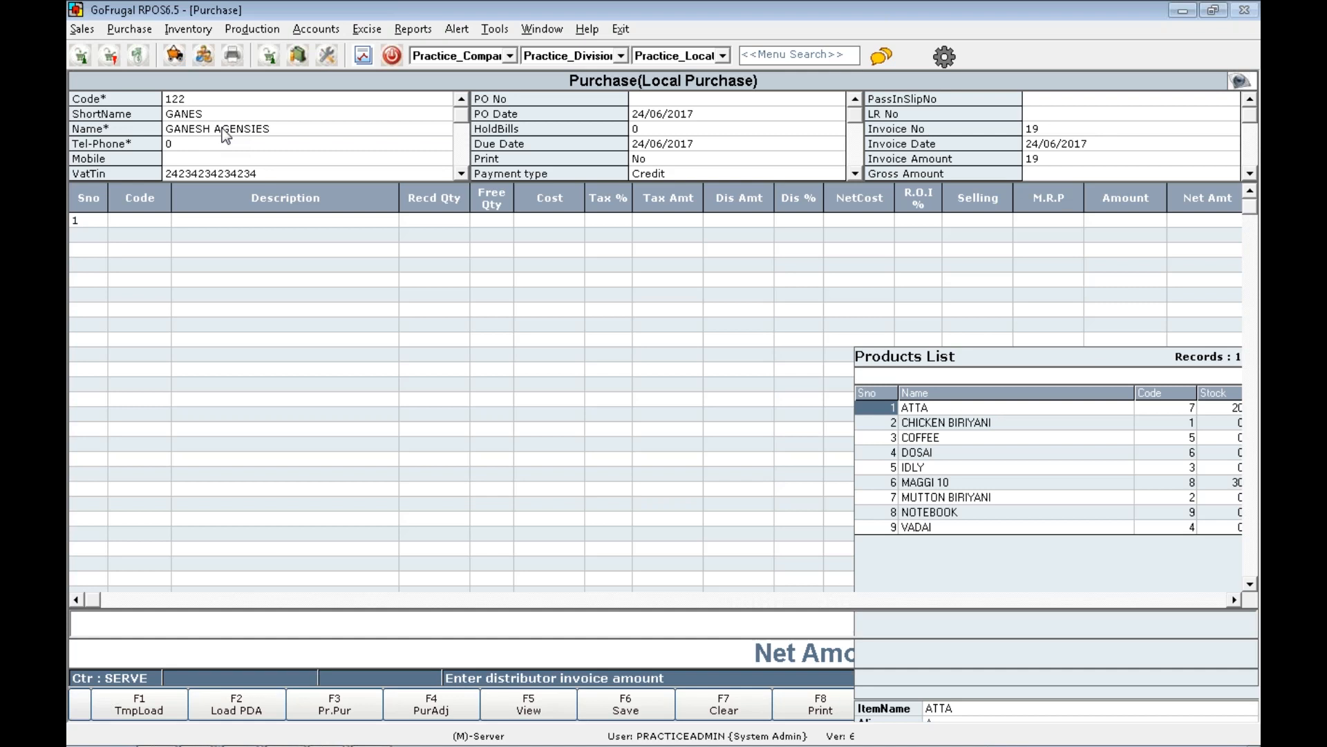
key("Return")
type("10")
key("Return")
key("Return")
key("Return")
key("Return")
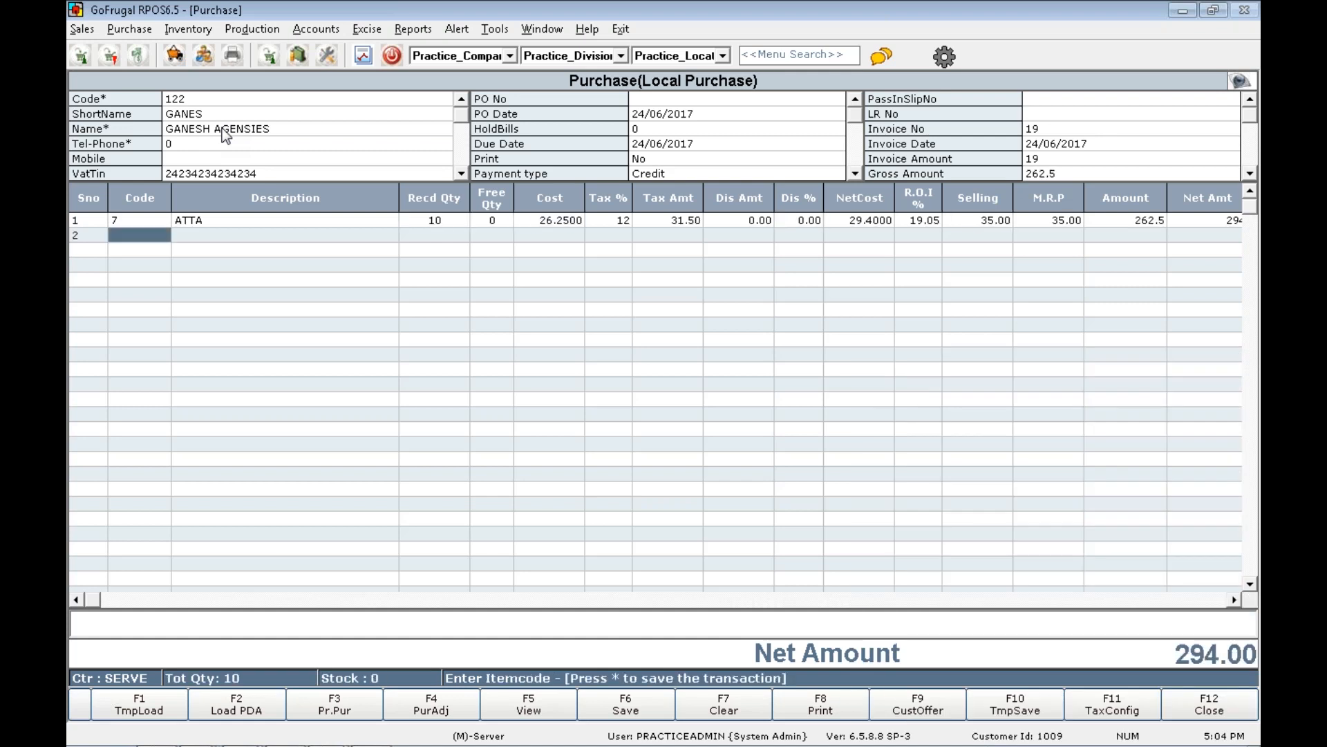
Add the product MAGGI 10 as the second purchase line with a received quantity of 10, keeping its default cost.
key("Return")
key("Down")
key("Down")
key("Down")
key("Down")
key("Down")
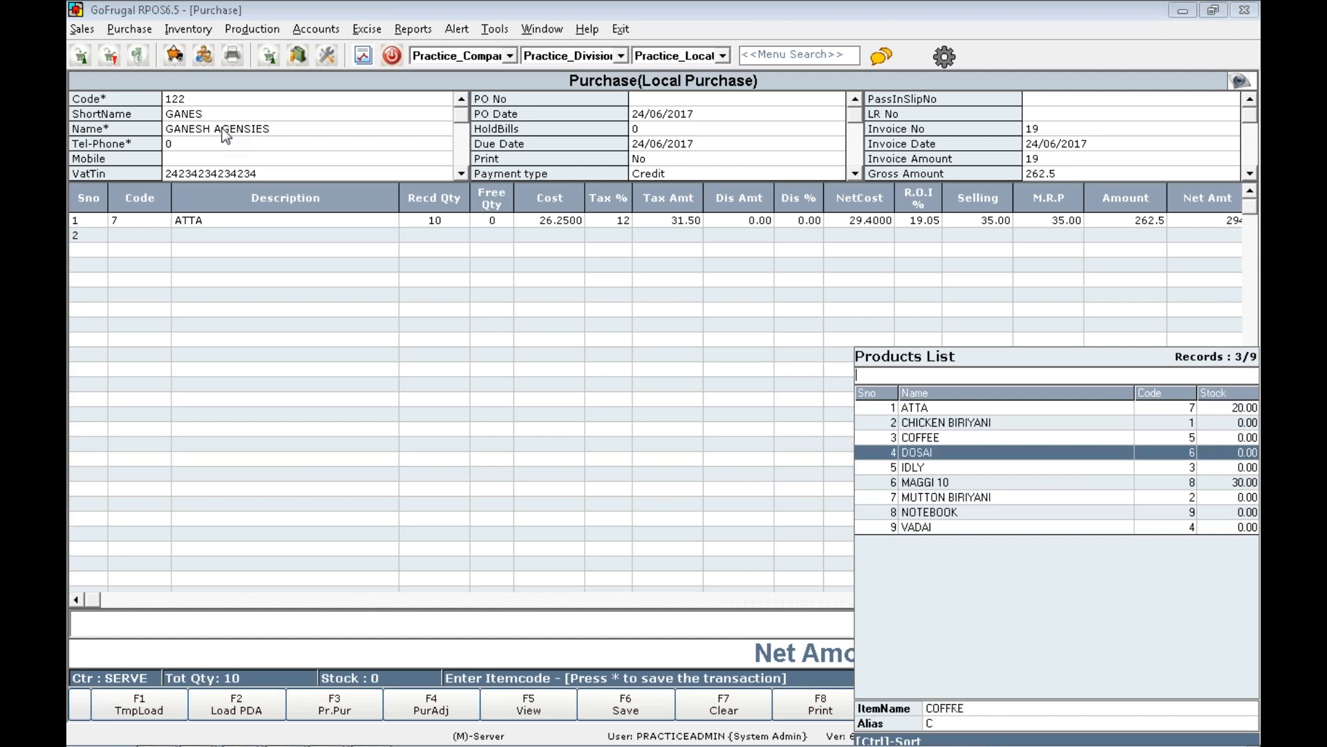
key("Return")
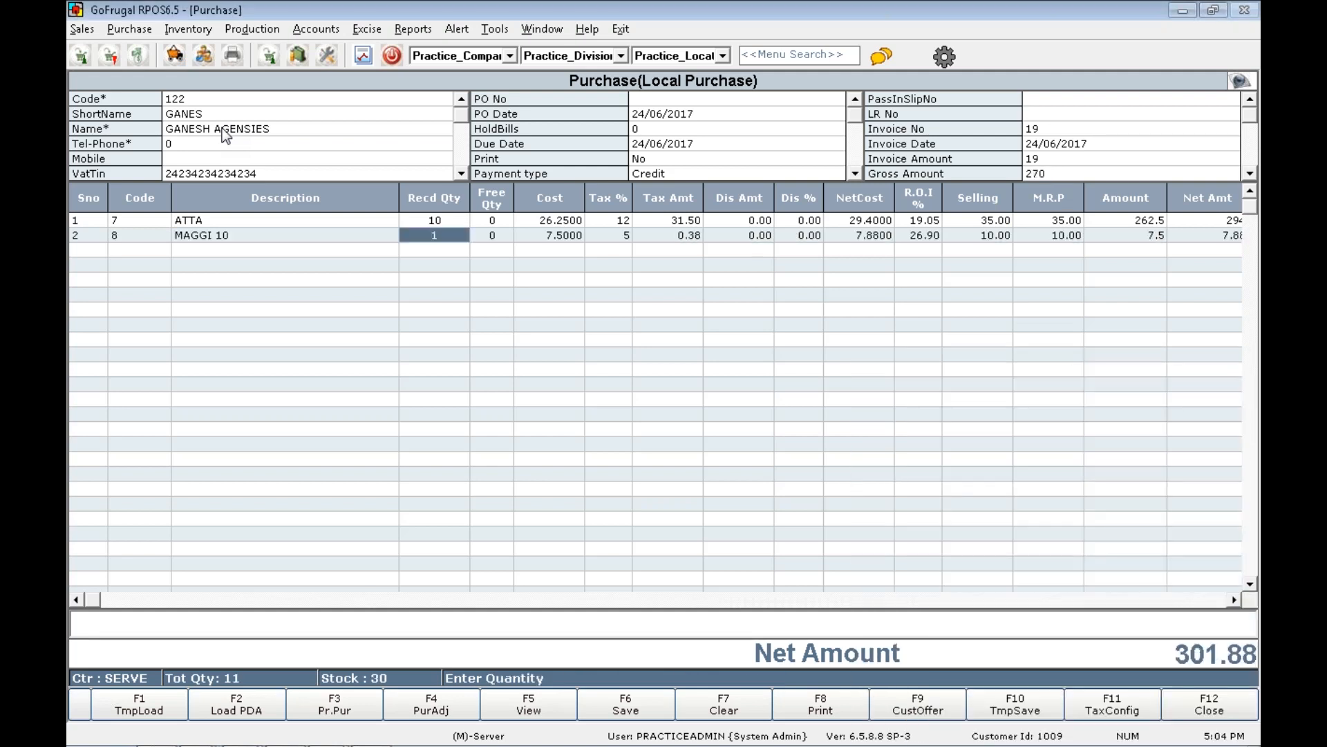
type("10")
key("Return")
key("Return")
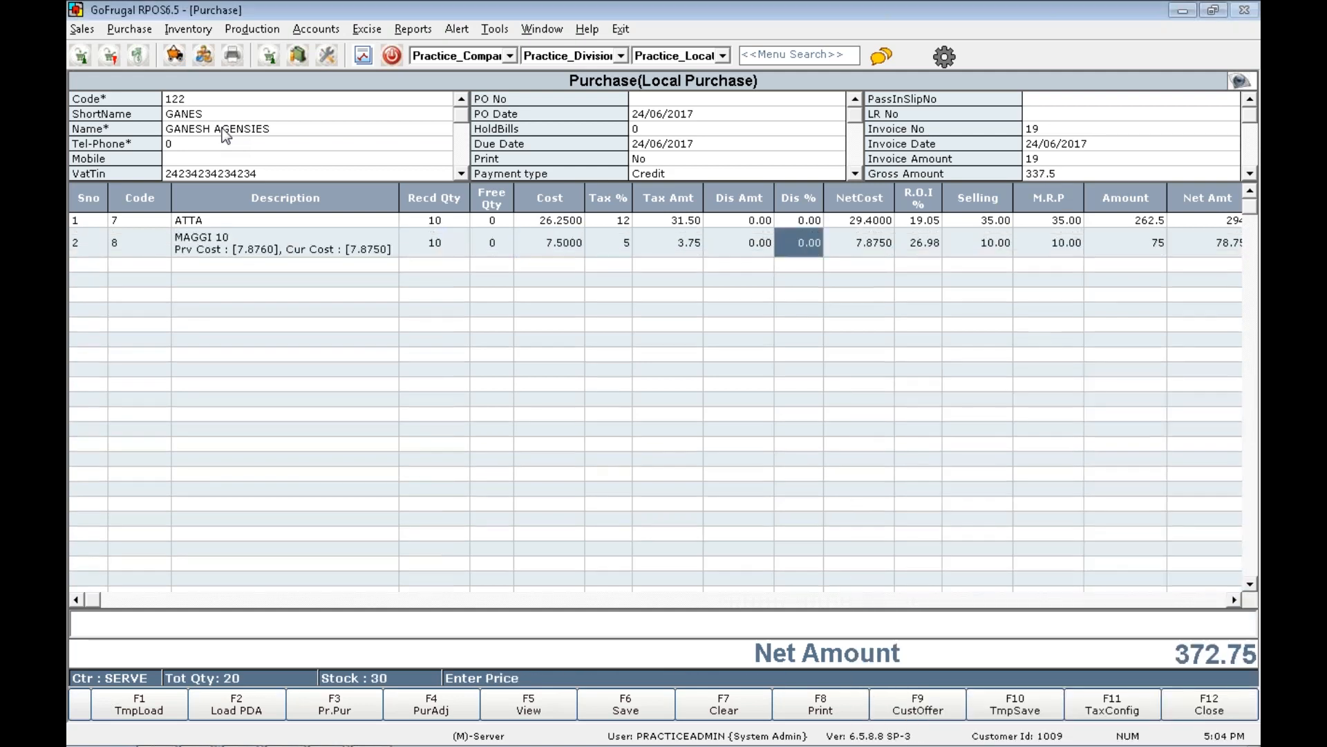
key("Return")
key("Return")
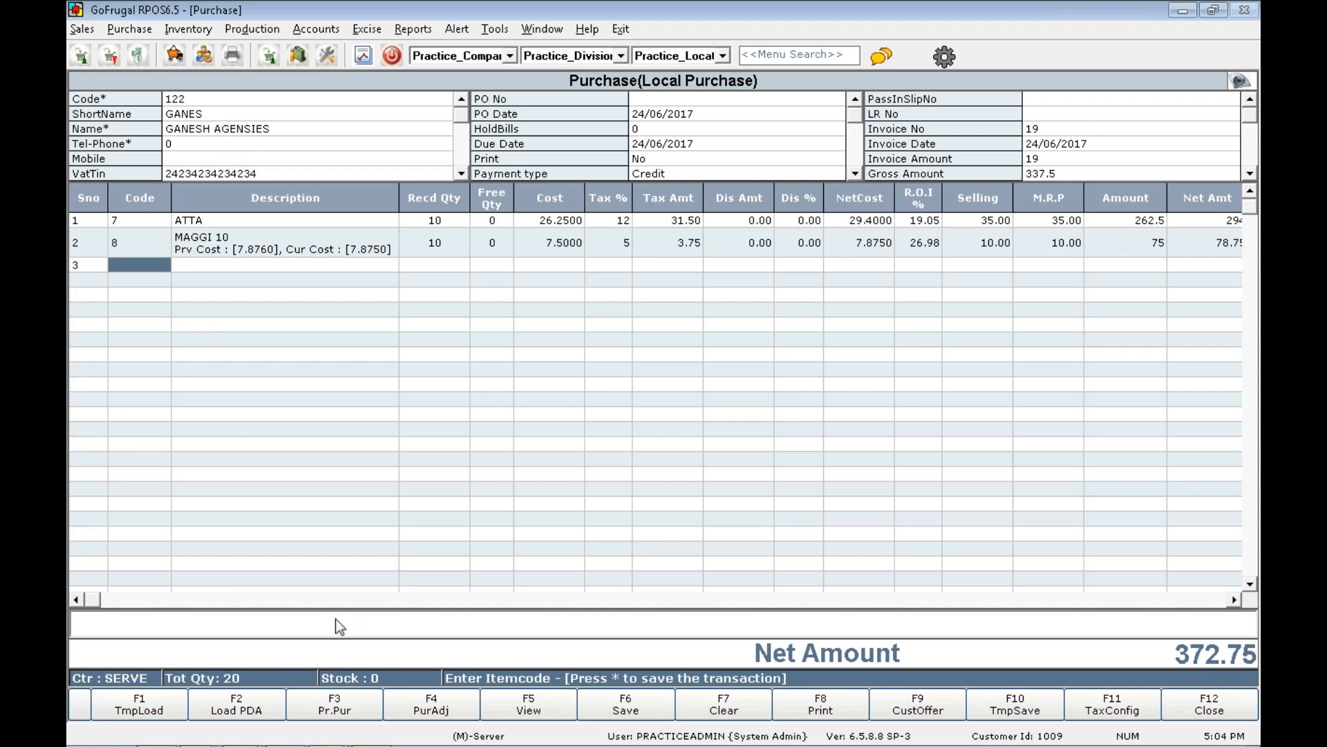
Decline saving the purchase with the mismatched payable amount and correct the invoice amount to 372.
left_click(655, 715)
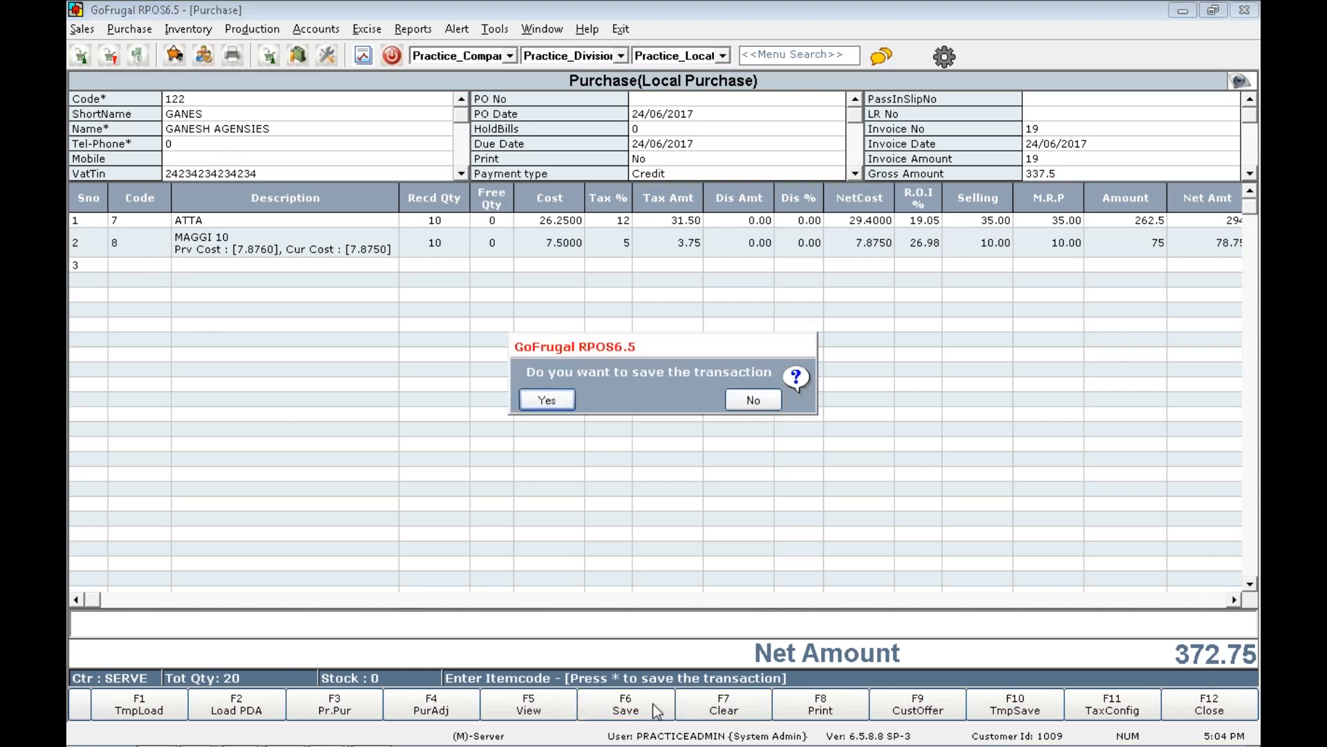
left_click(553, 409)
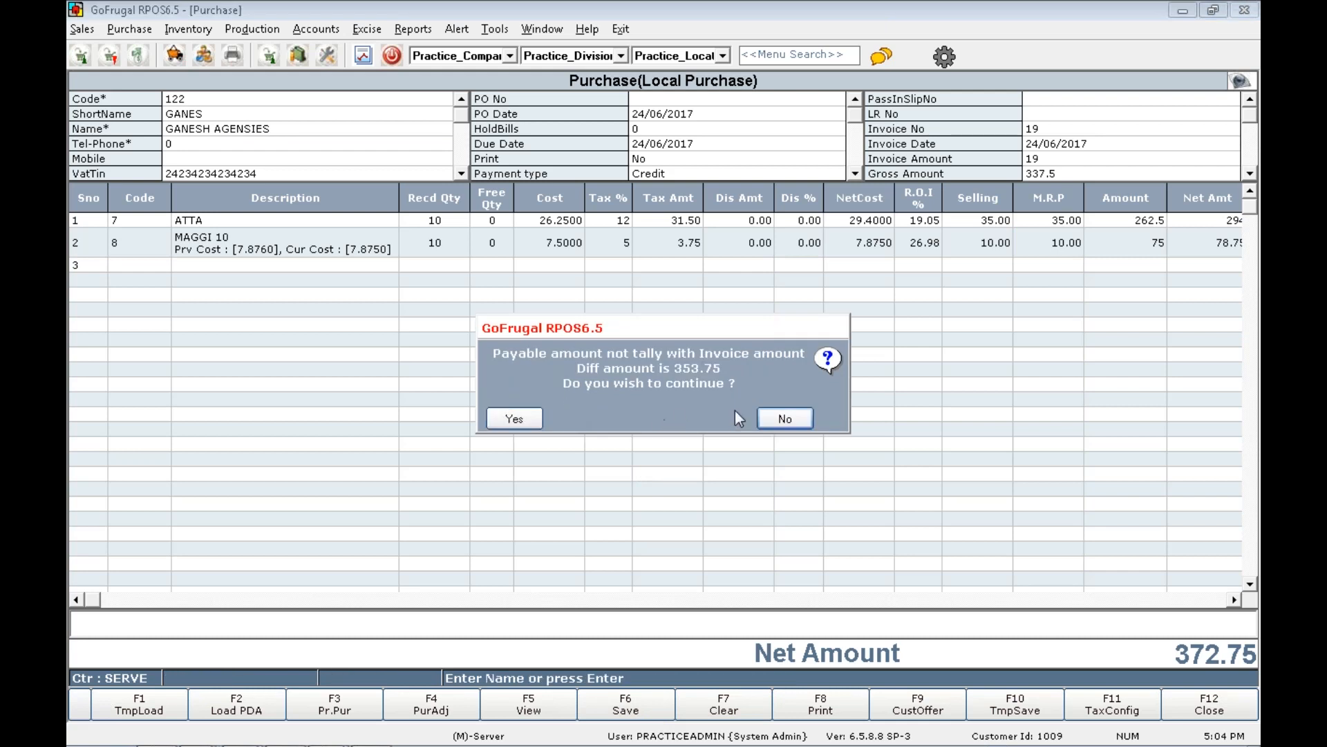
left_click(783, 419)
left_click(1058, 163)
key("BackSpace")
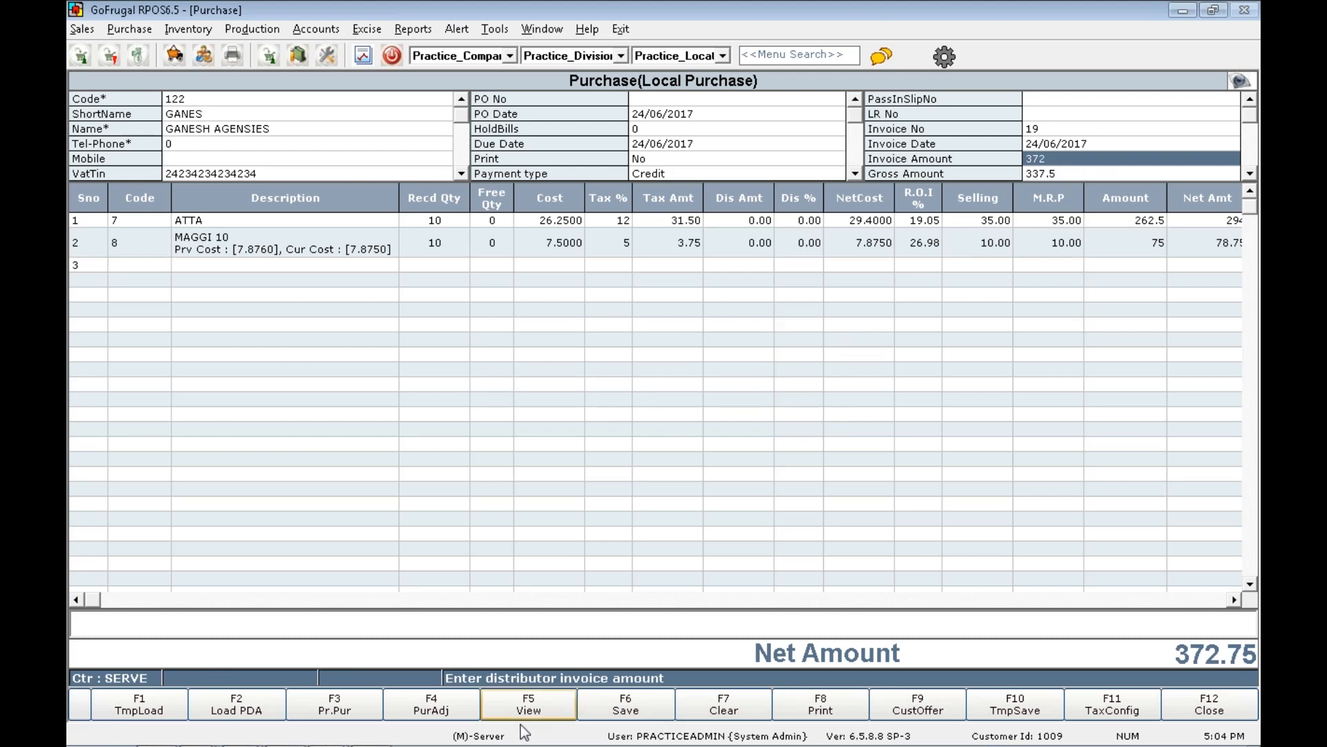
Save the GANESH AGENSIES purchase without rounding off the payable amount, and dismiss the GRN notice.
left_click(625, 706)
left_click(549, 401)
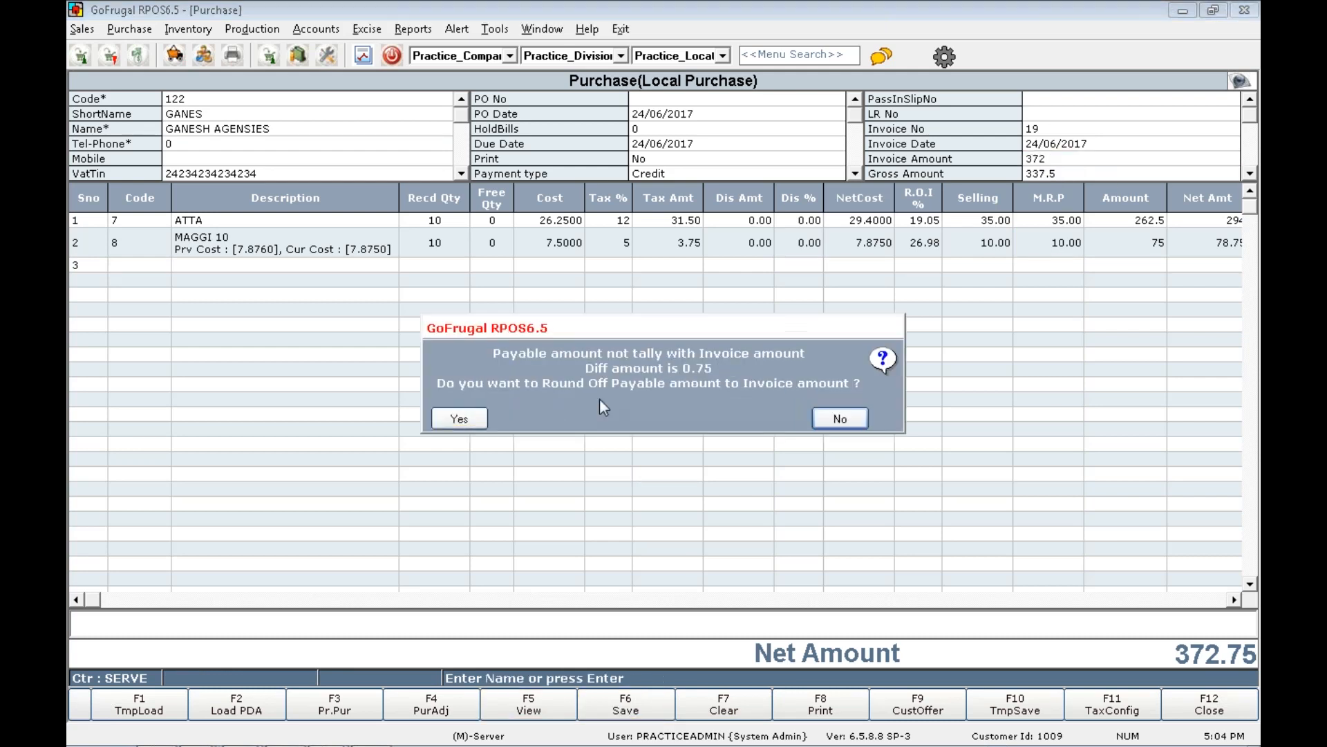
left_click(855, 425)
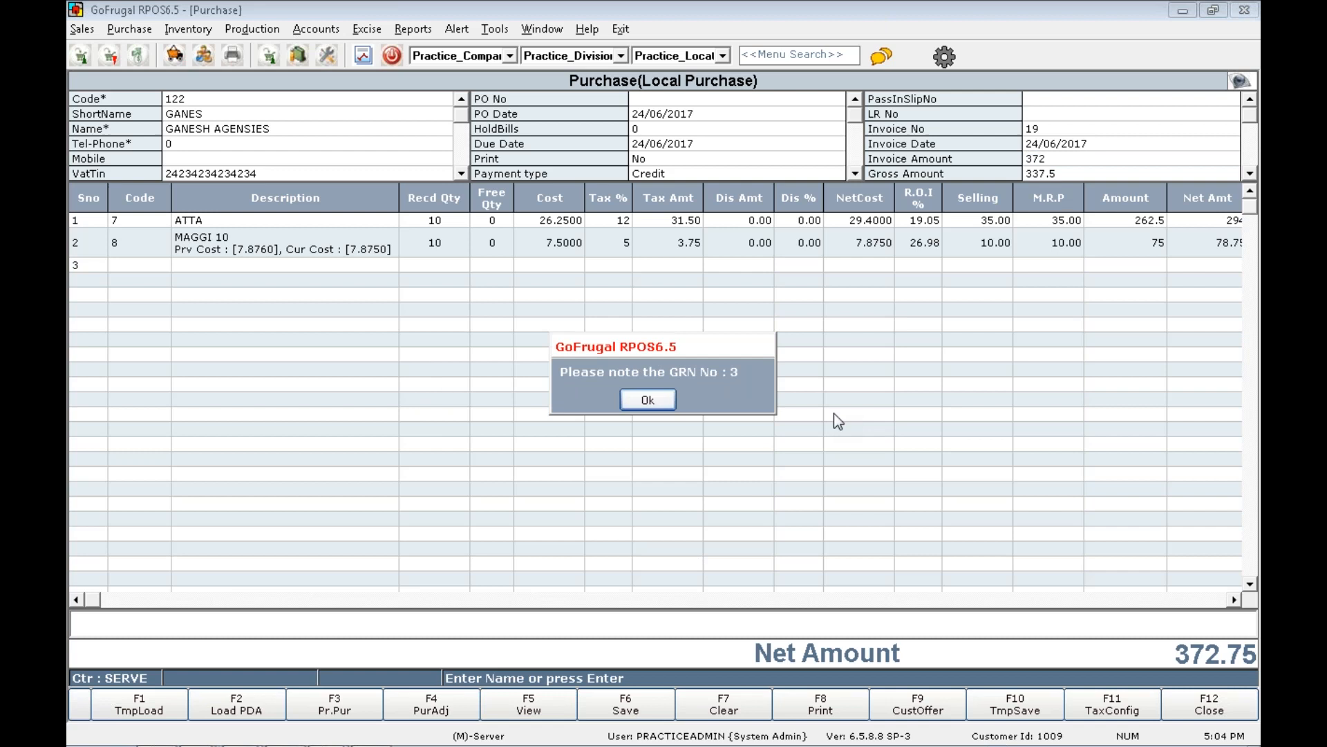
left_click(669, 402)
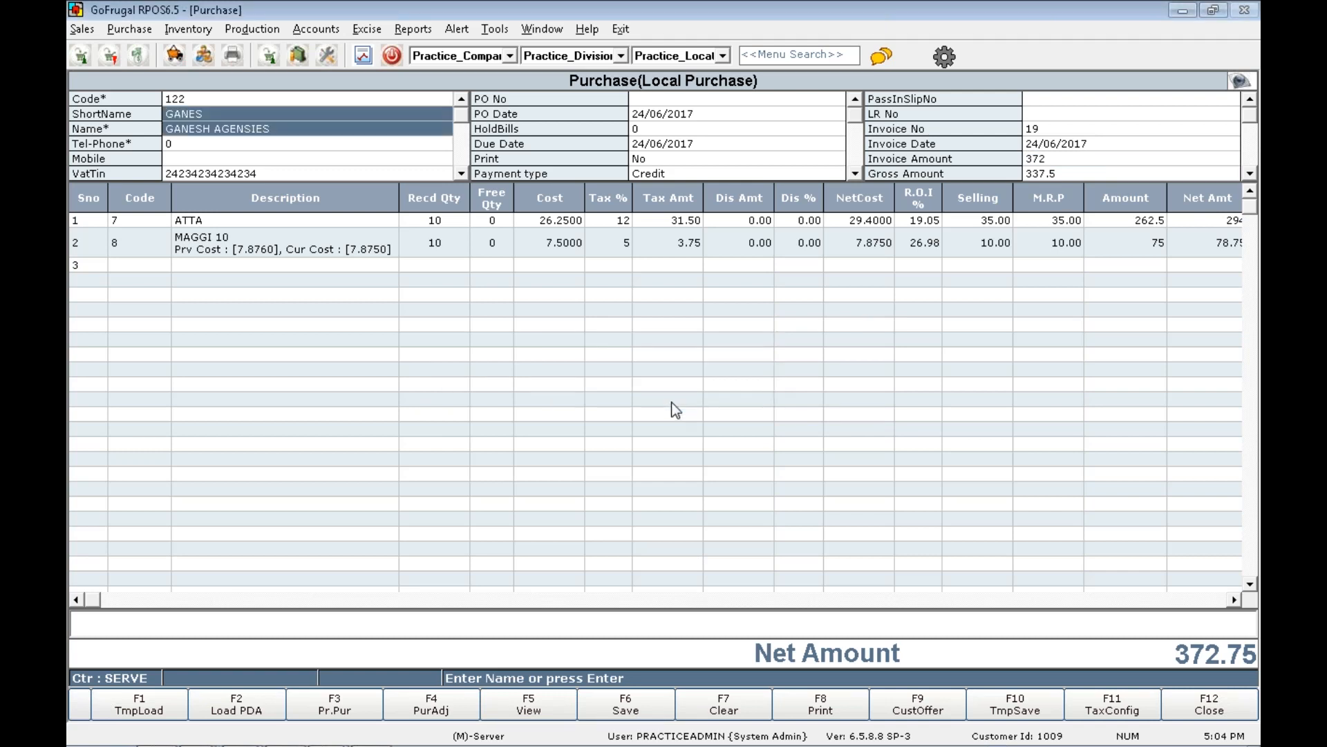
left_click(700, 404)
Switch to GoFrugal TRAC and examine the Day Book's interstate GST purchase and IGST input credit lines for GANESH AGENSIES, then close the report.
left_click(371, 733)
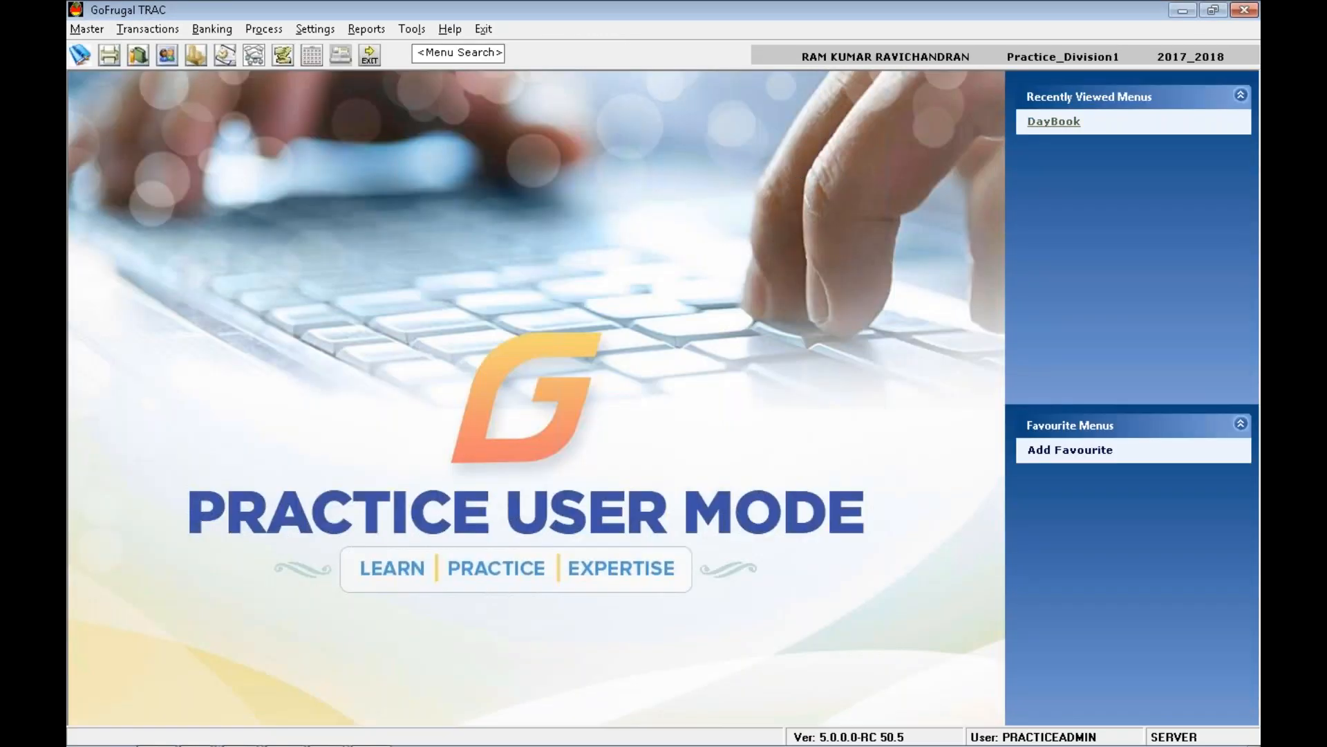
left_click(1053, 122)
left_click(244, 347)
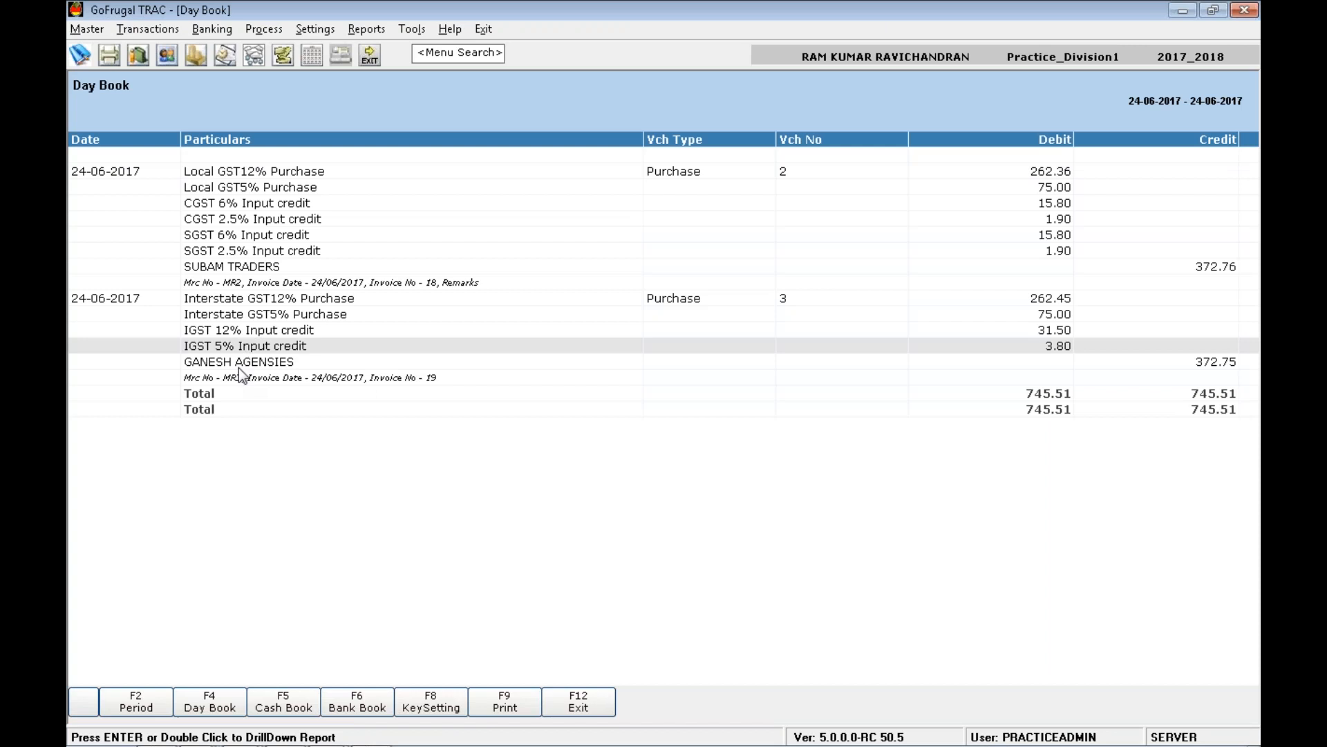
left_click(240, 367)
left_click(240, 332)
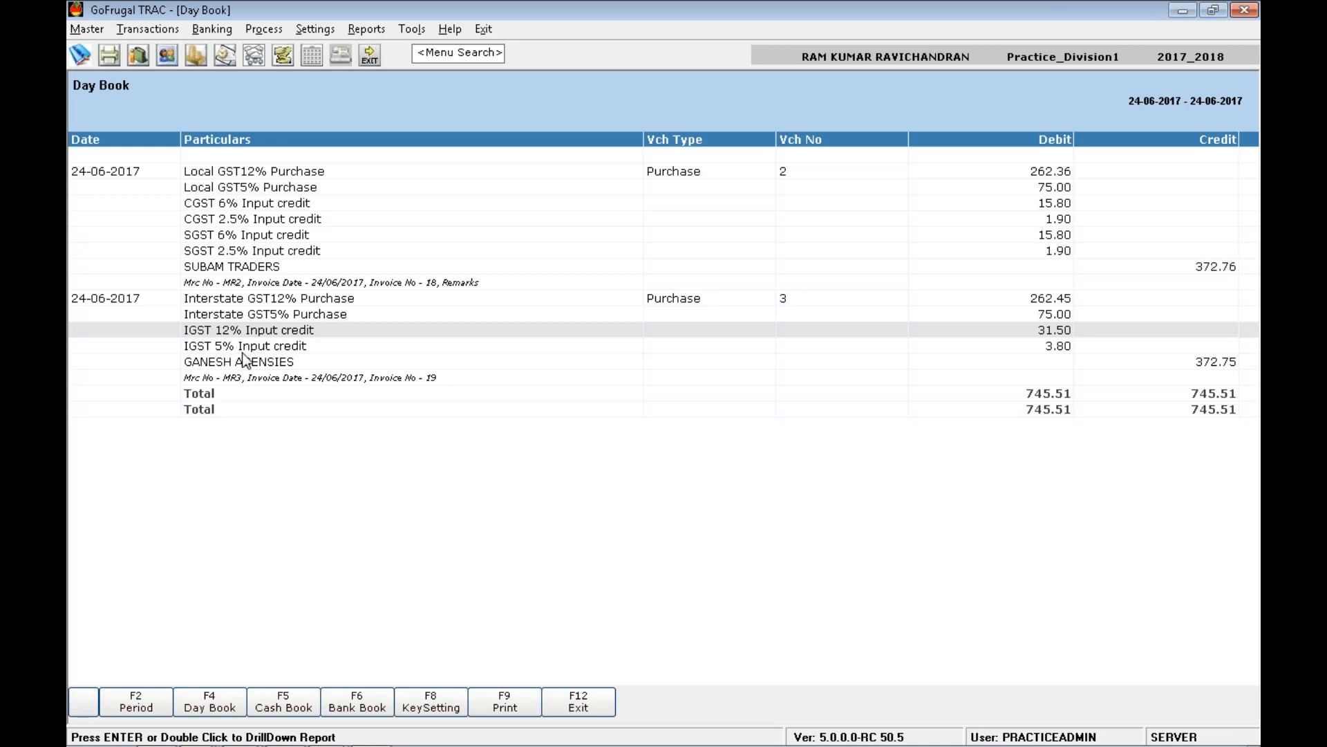
left_click(250, 348)
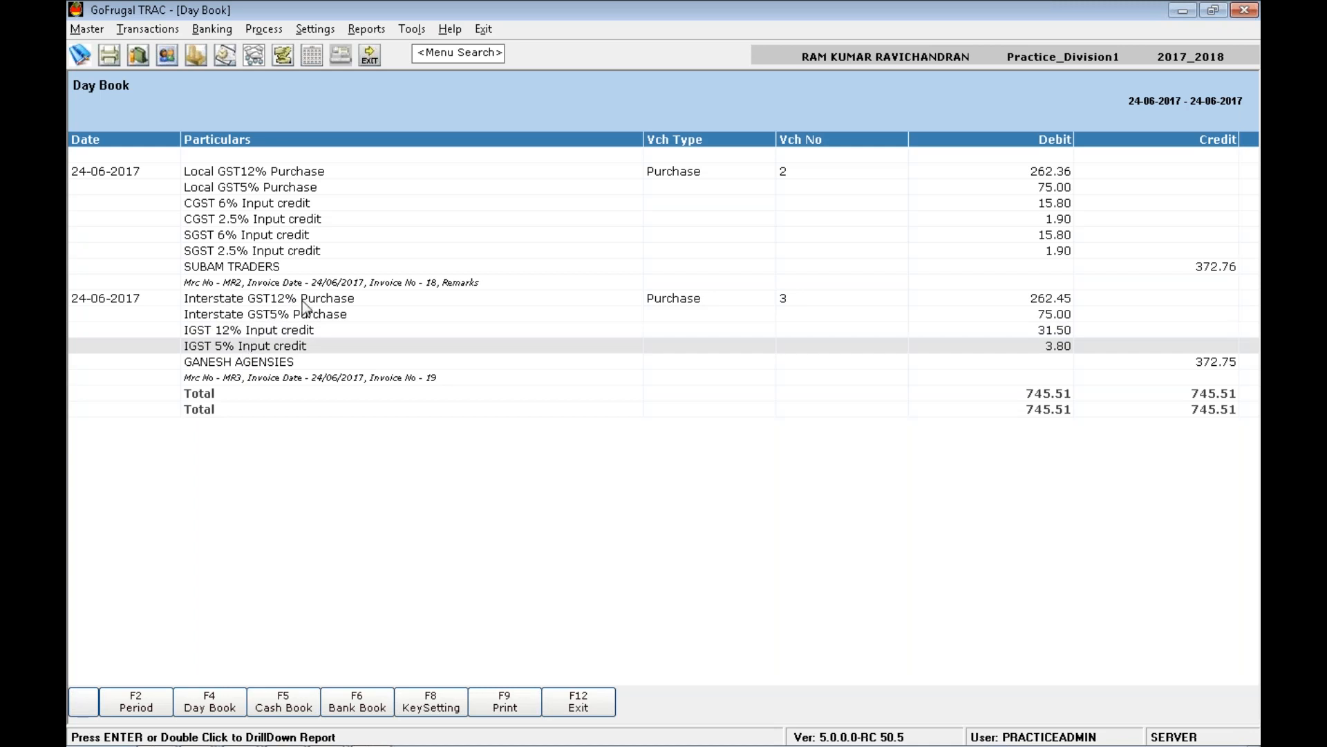
left_click(300, 303)
left_click(304, 320)
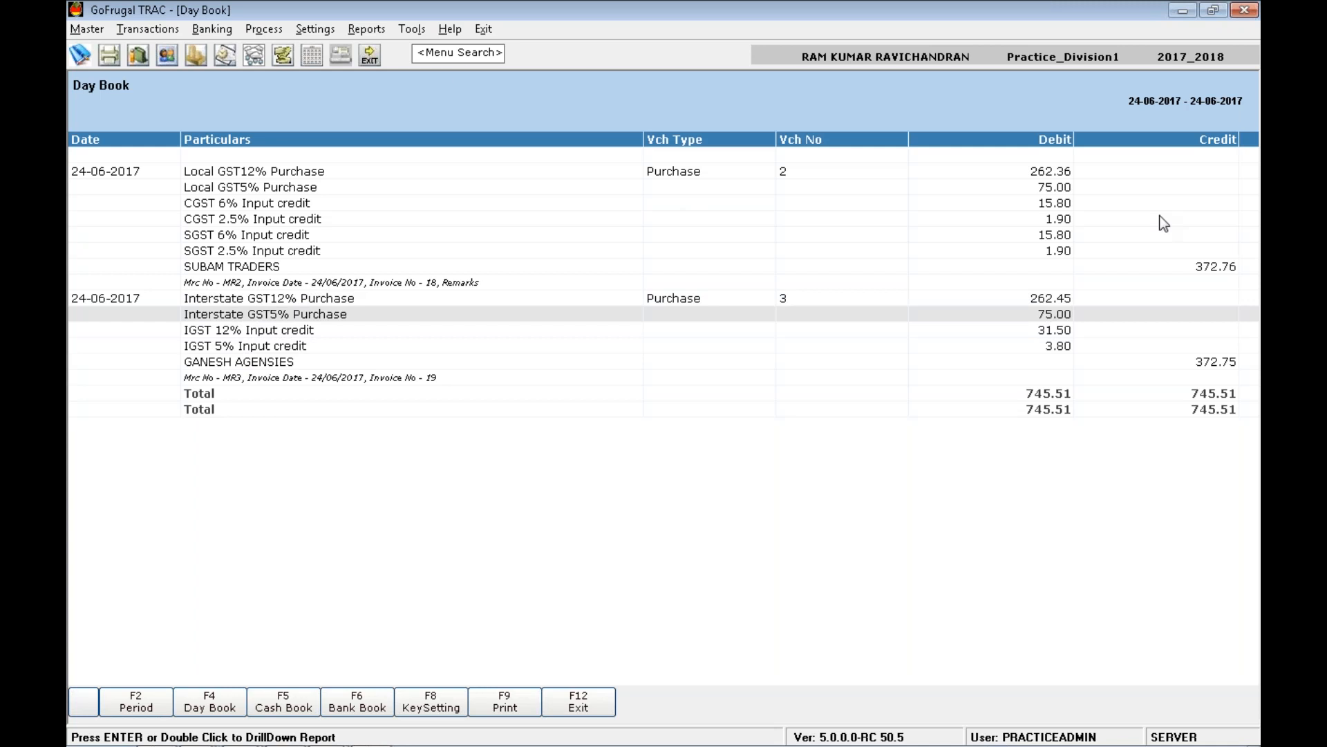
left_click(568, 702)
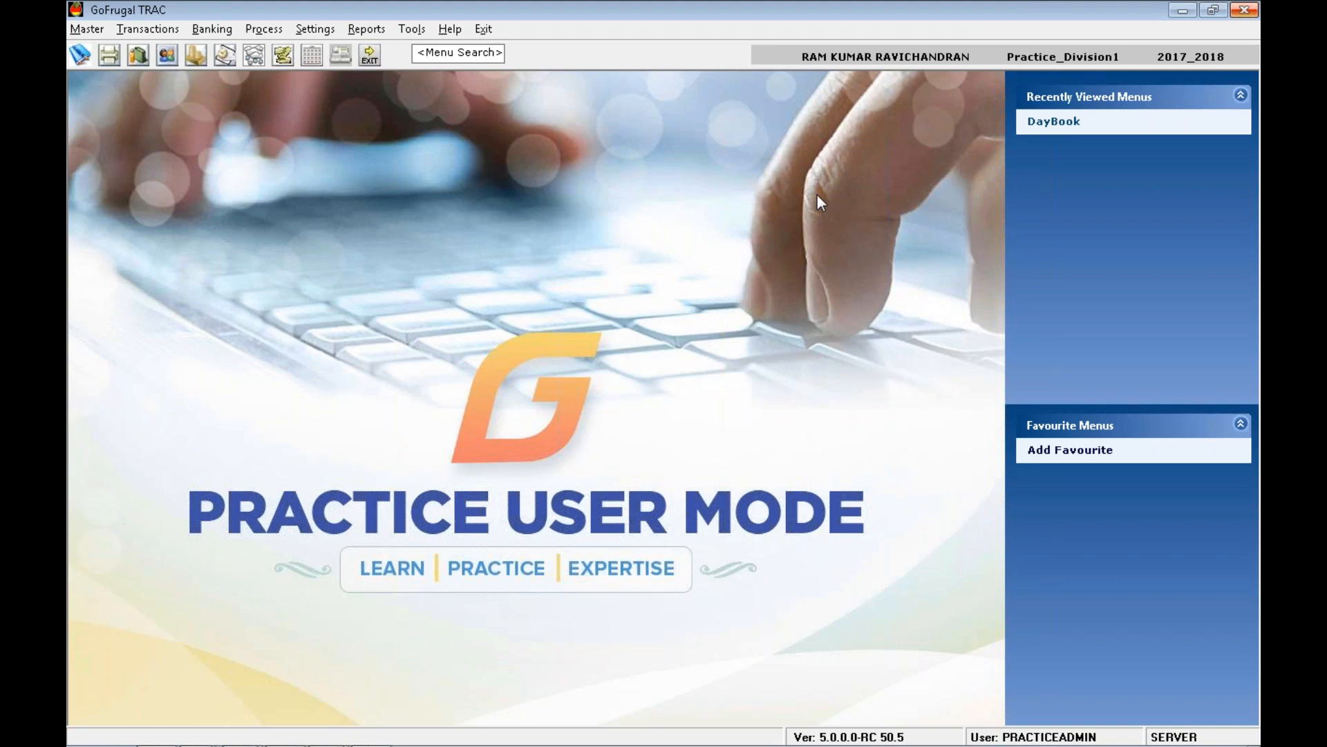
Switch back to GoFrugal RPOS6.5, search the menus for customer and open the Customer Master.
mouse_move(806, 2)
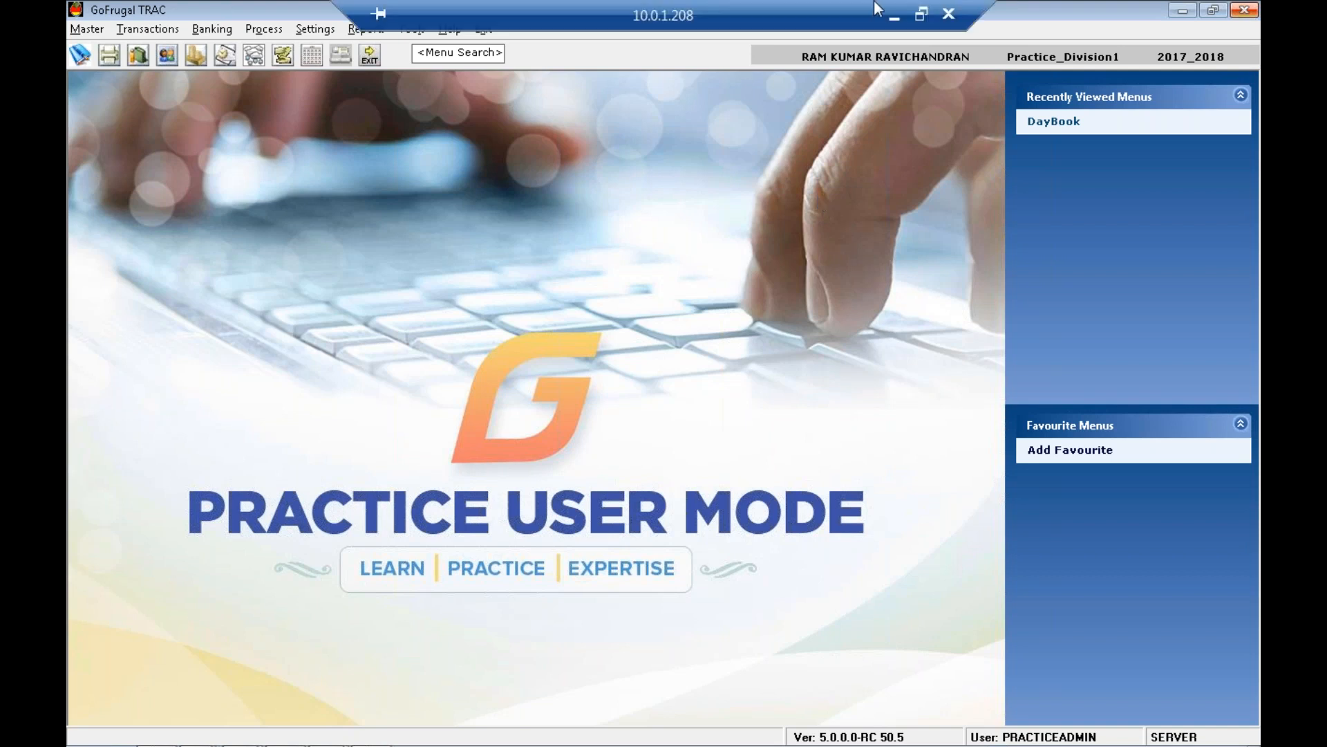
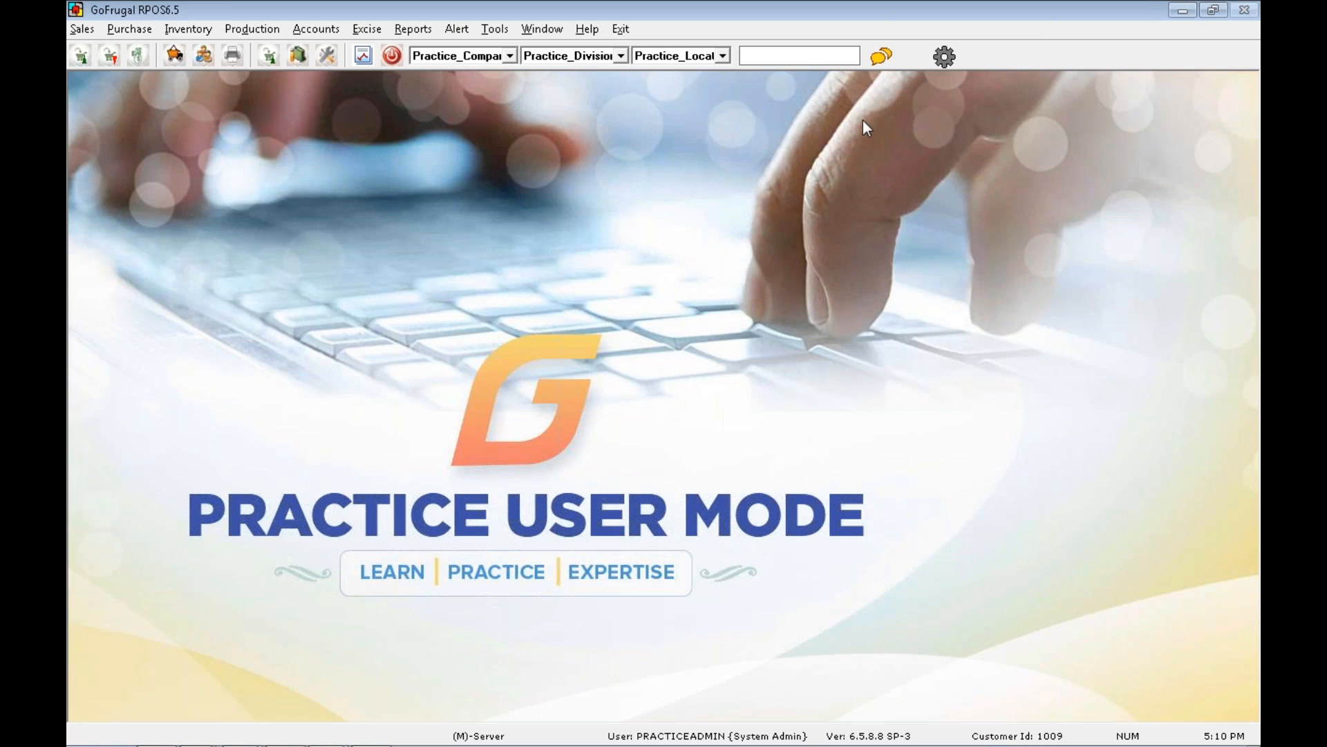
left_click(745, 55)
type("customer")
key("Return")
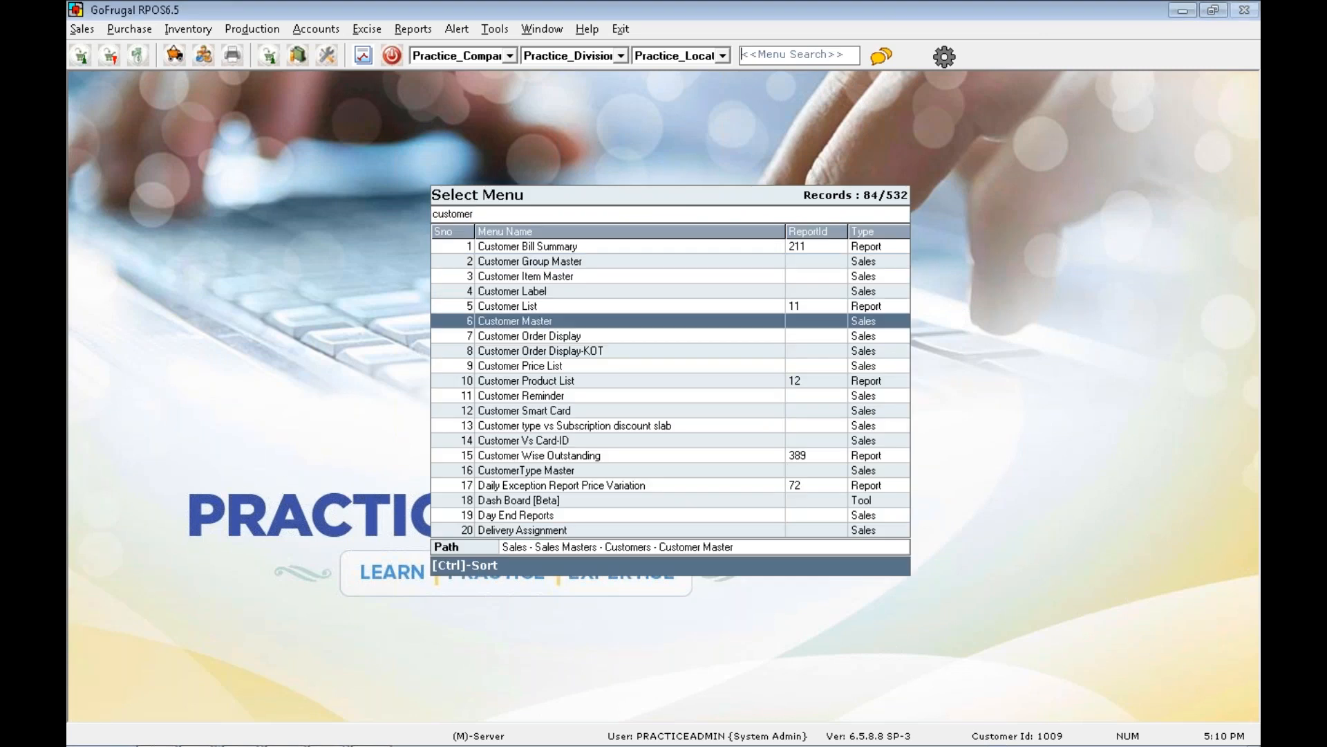
key("Return")
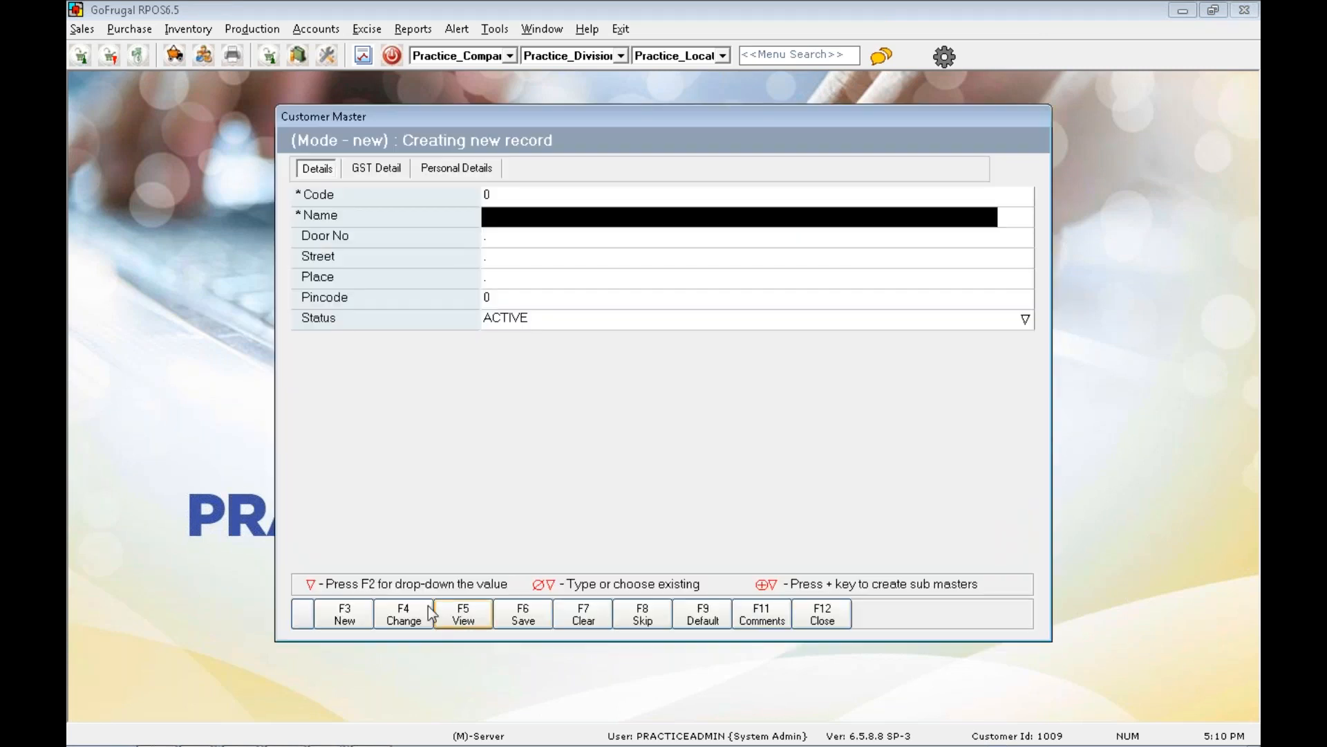
Open the second customer's record for editing, check the GST details including state and location type, and close the Customer Master.
left_click(408, 614)
key("Down")
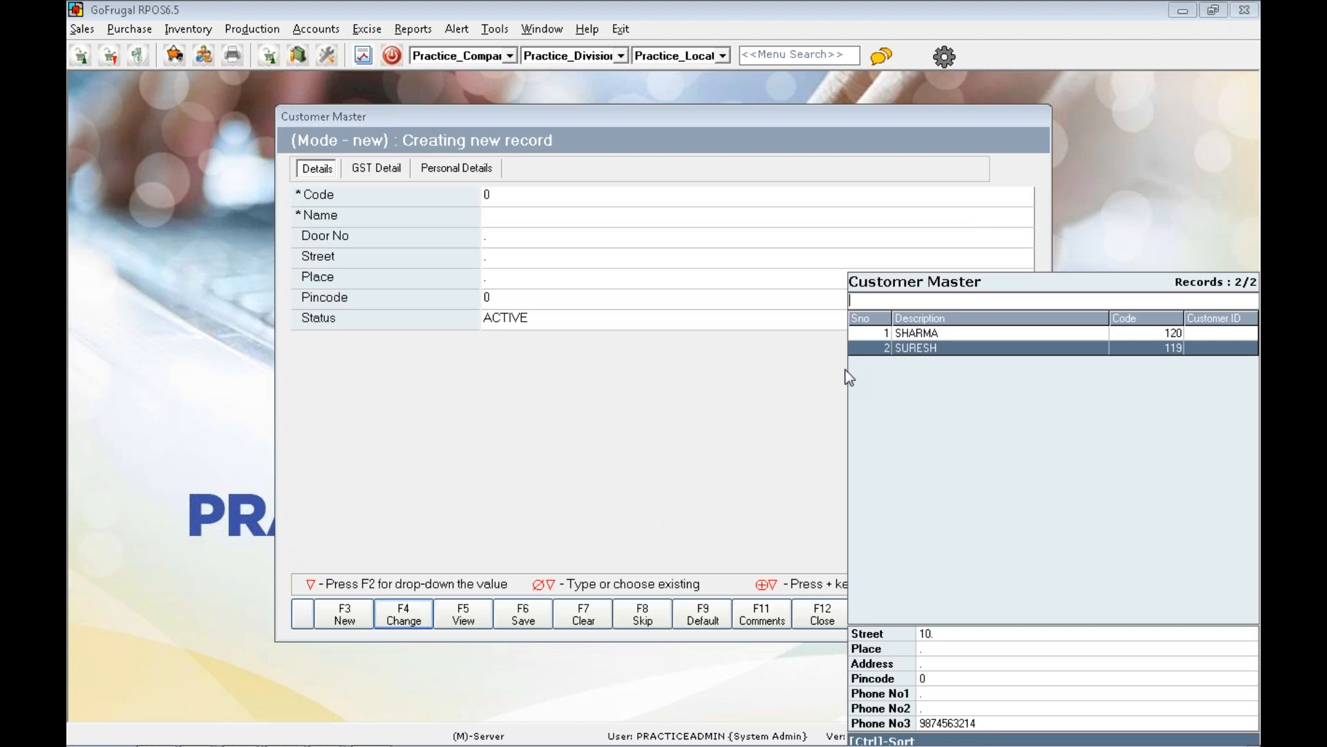
key("Return")
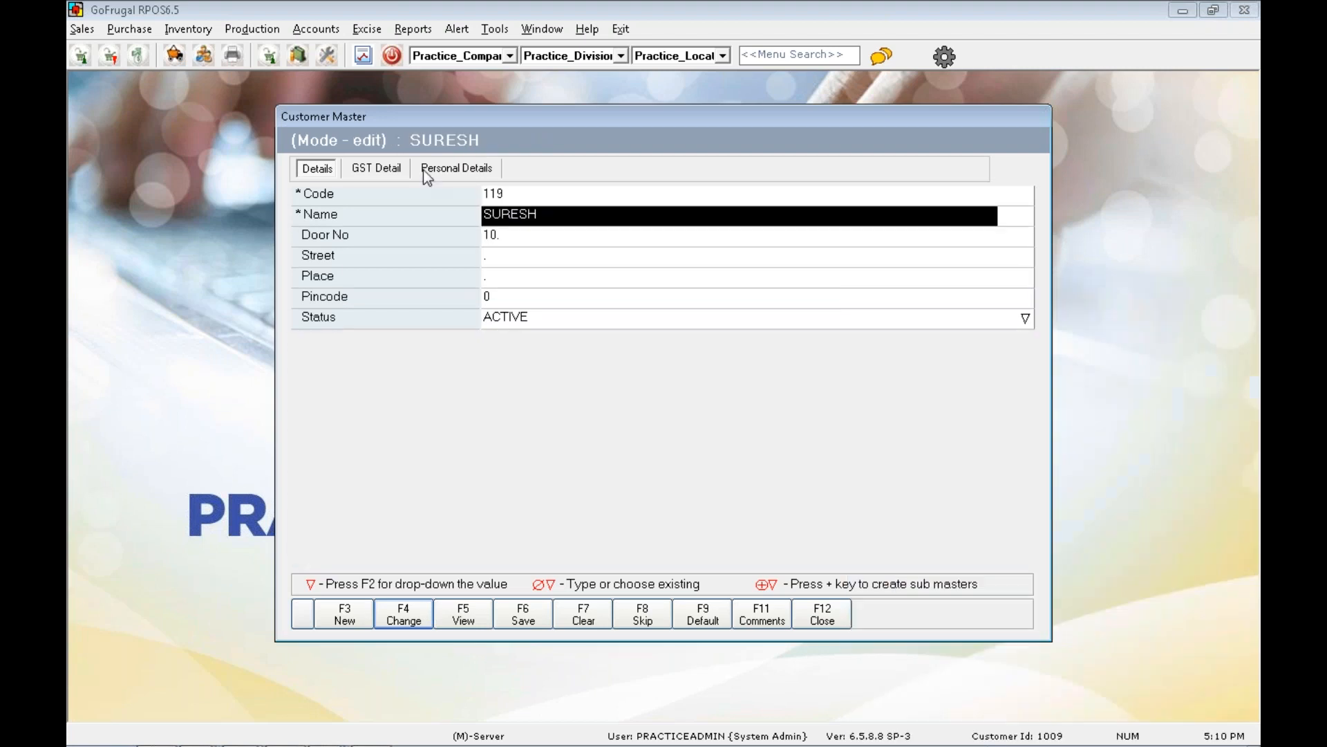
left_click(388, 168)
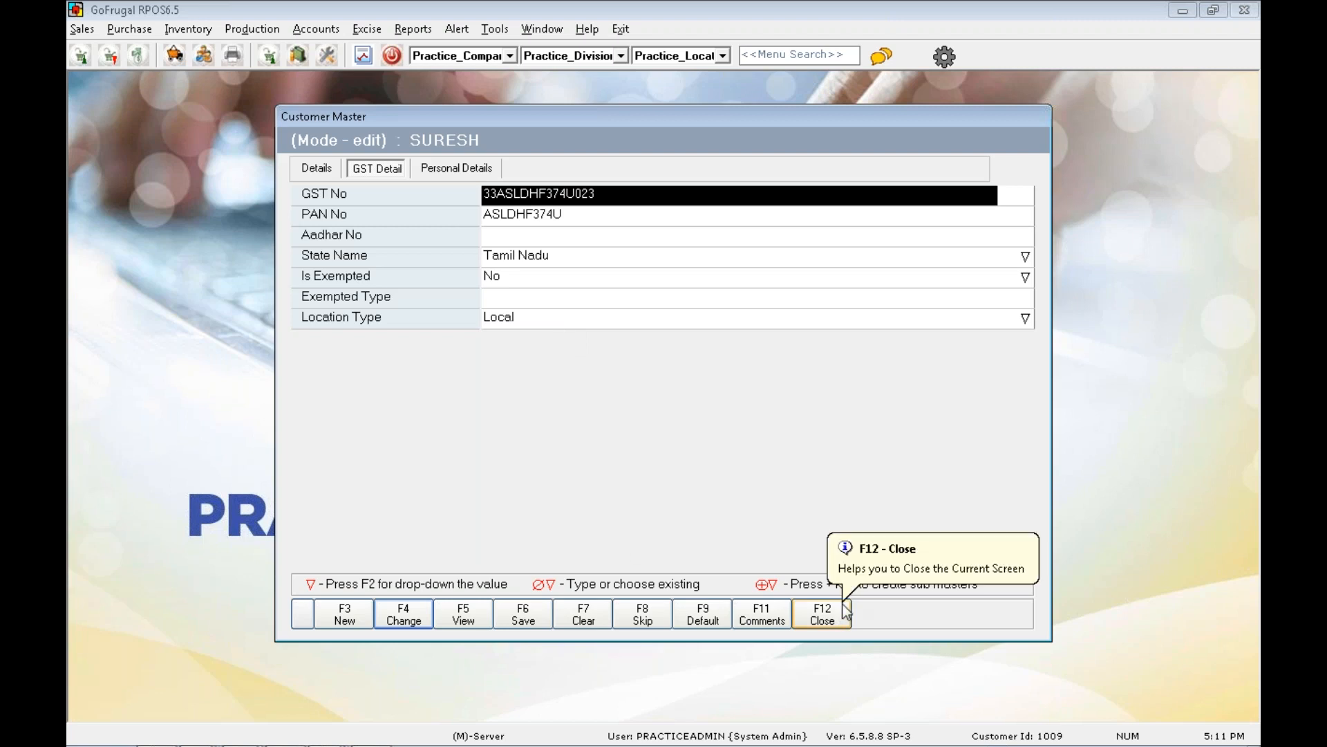
key("F12")
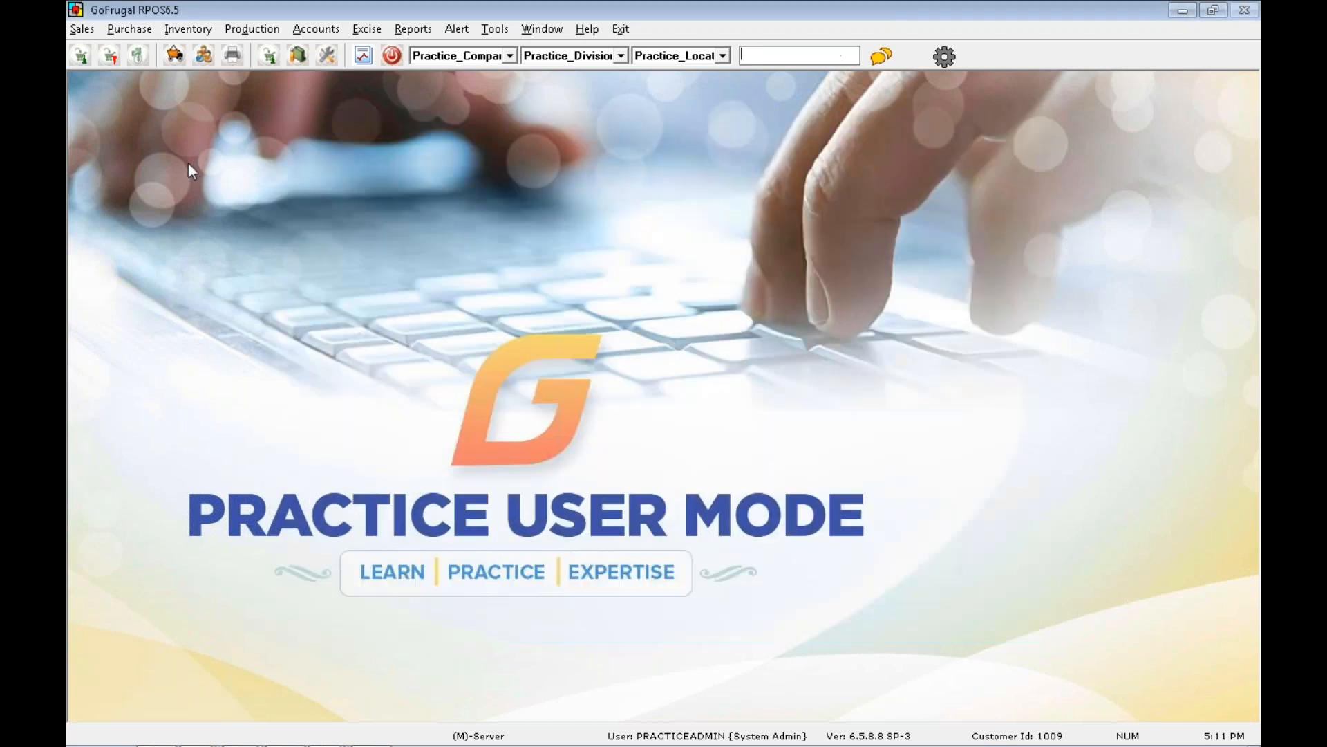
Open a new sales bill and select the local Tamil Nadu customer for it.
left_click(100, 34)
left_click(122, 84)
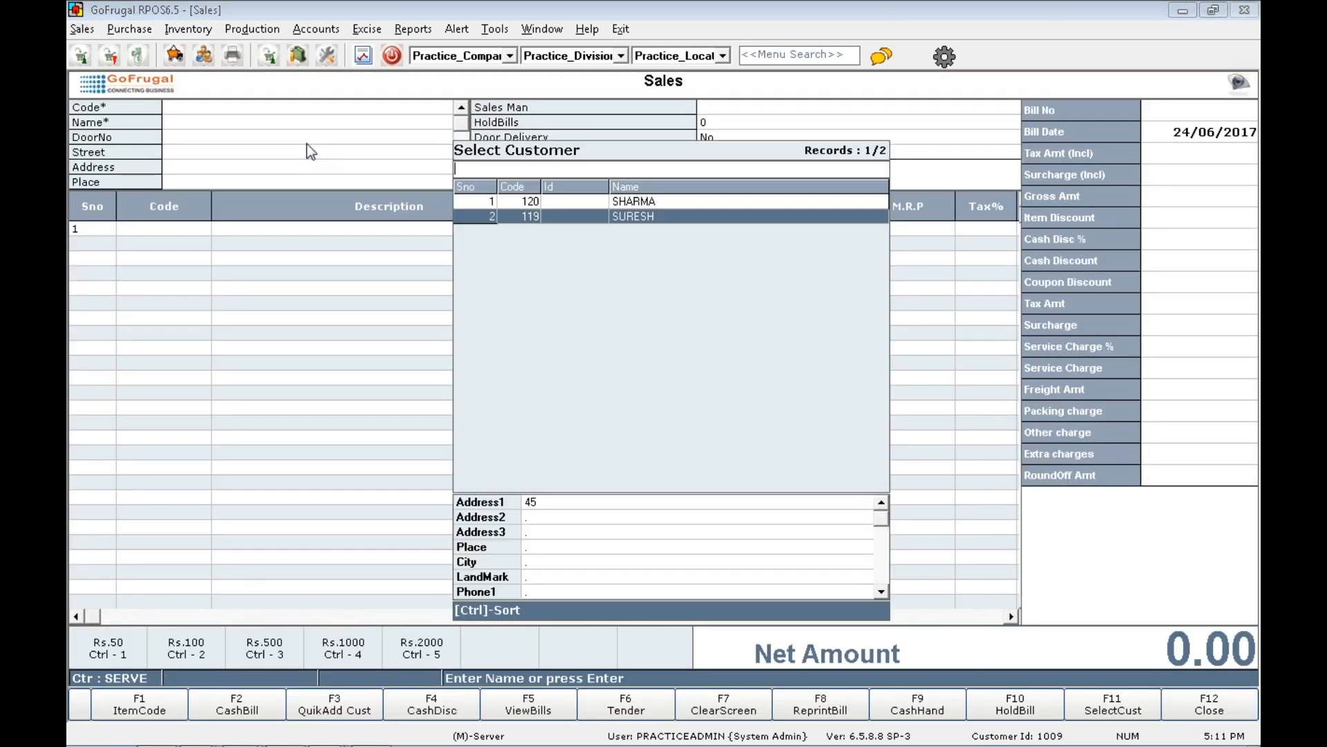
key("Return")
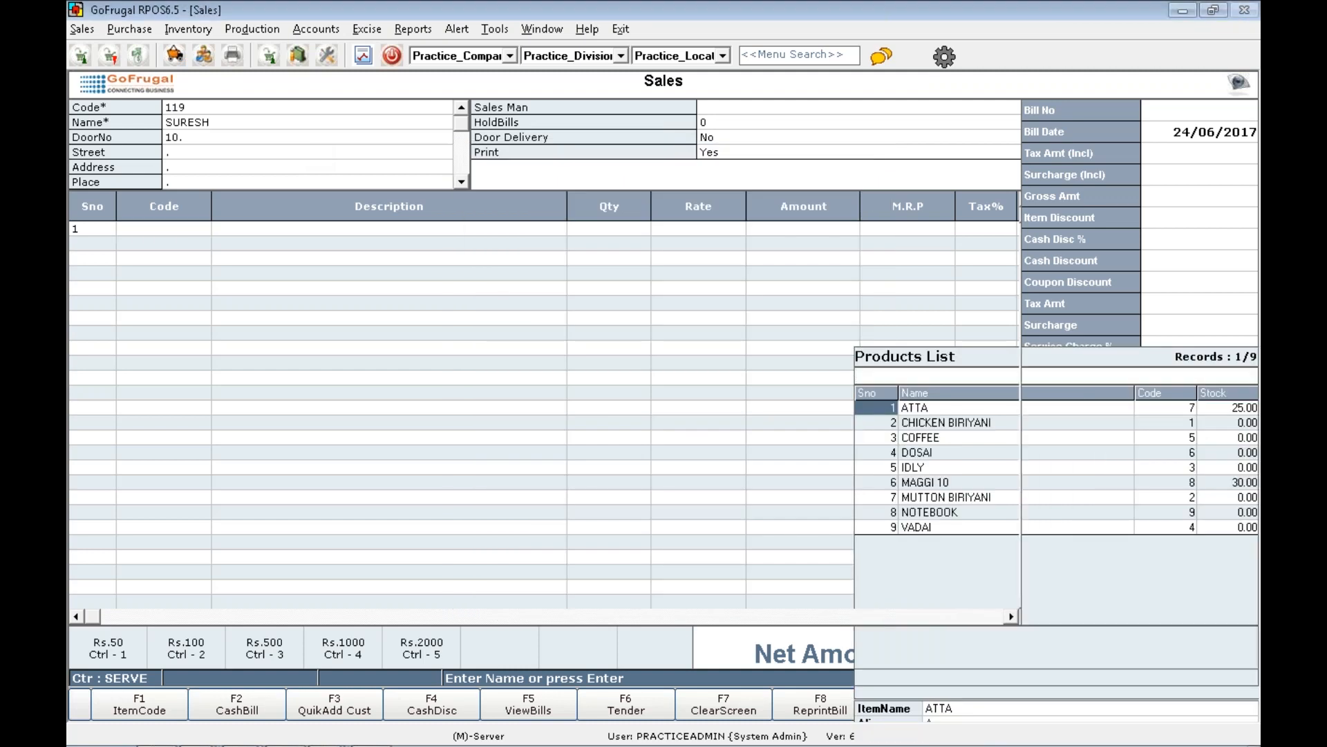
Add ATTA and MAGGI 10 to the sales bill with quantity 1 each.
key("Return")
key("Return")
key("Down")
key("Down")
key("Down")
key("Down")
key("Down")
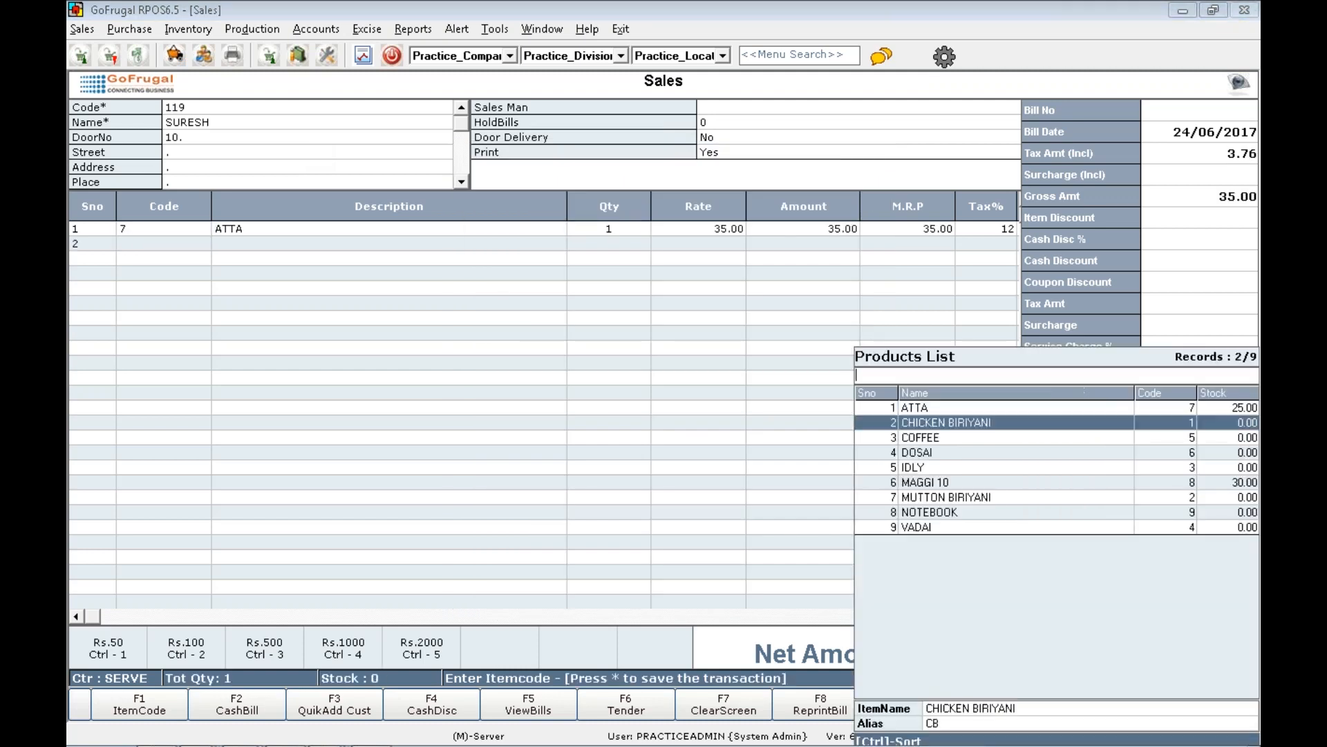
key("Return")
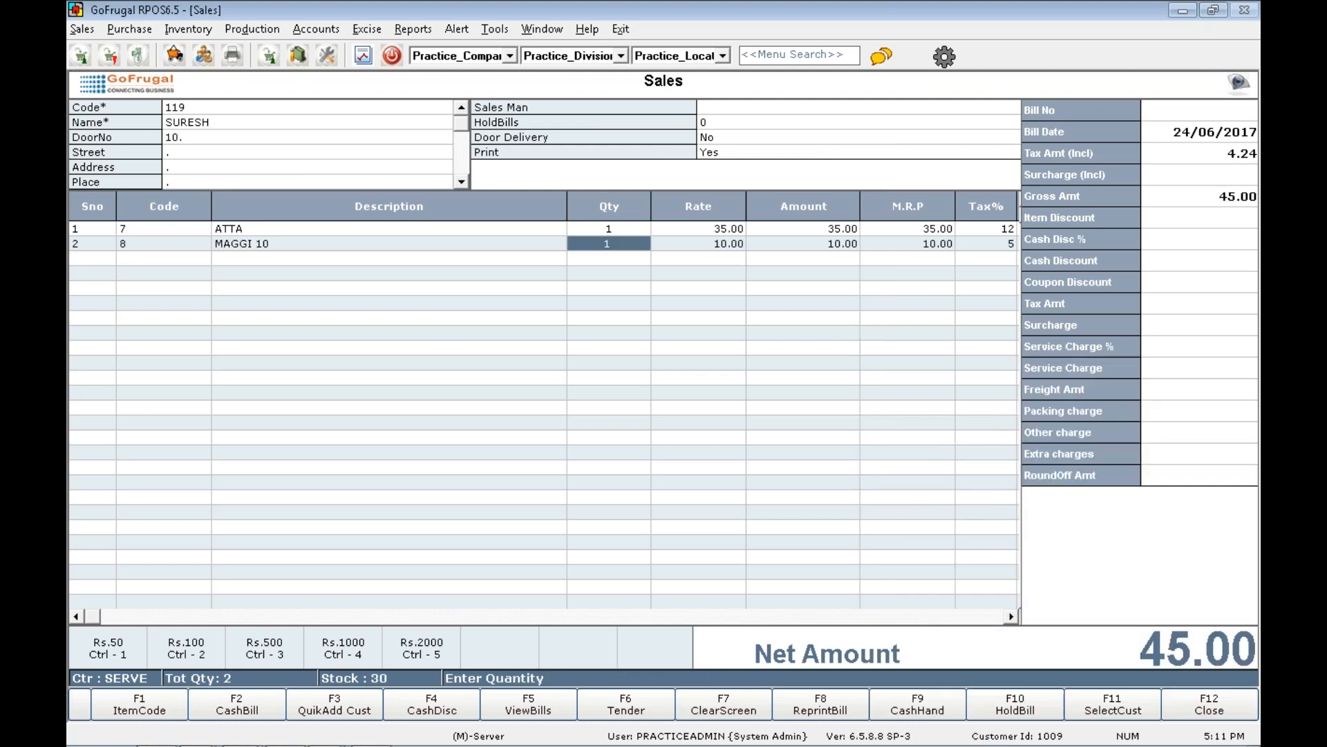
key("Return")
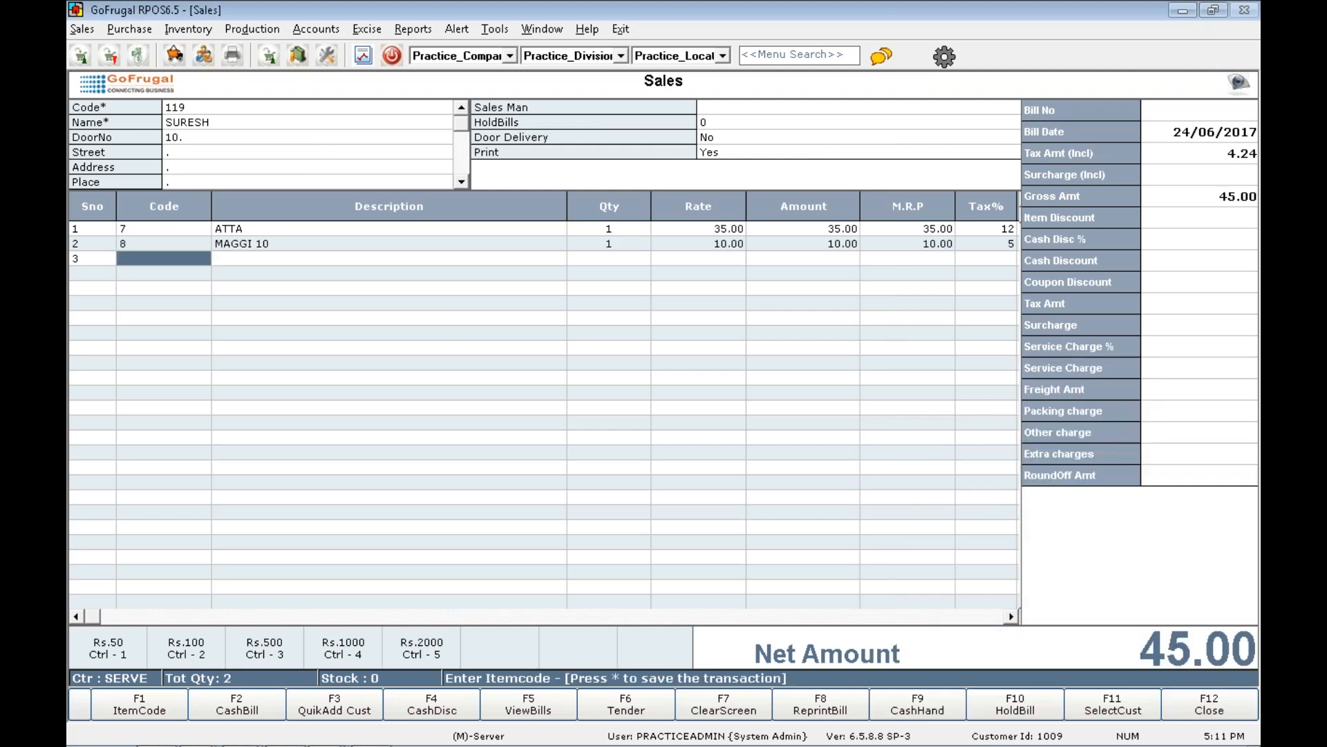
Check the bill's included tax amount, tender and save the bill, and close its print preview.
left_click(1190, 159)
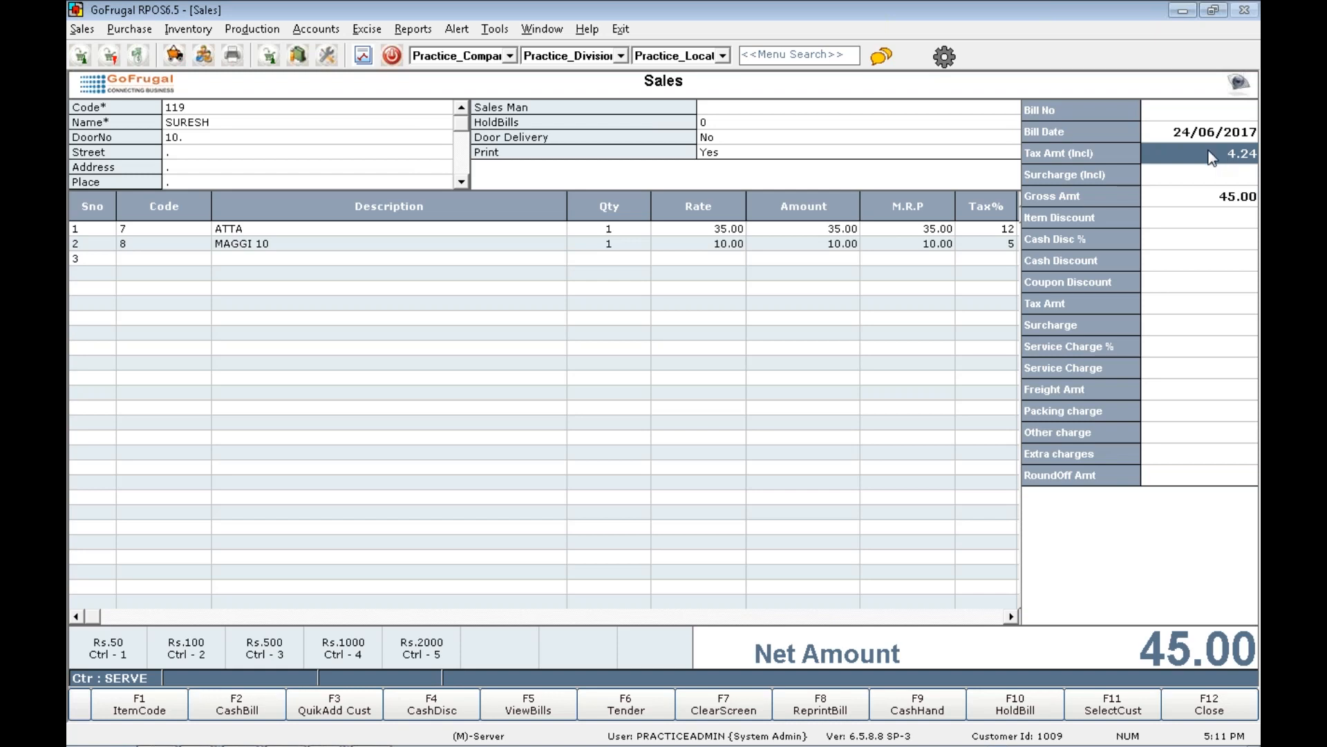
left_click(467, 321)
left_click(626, 703)
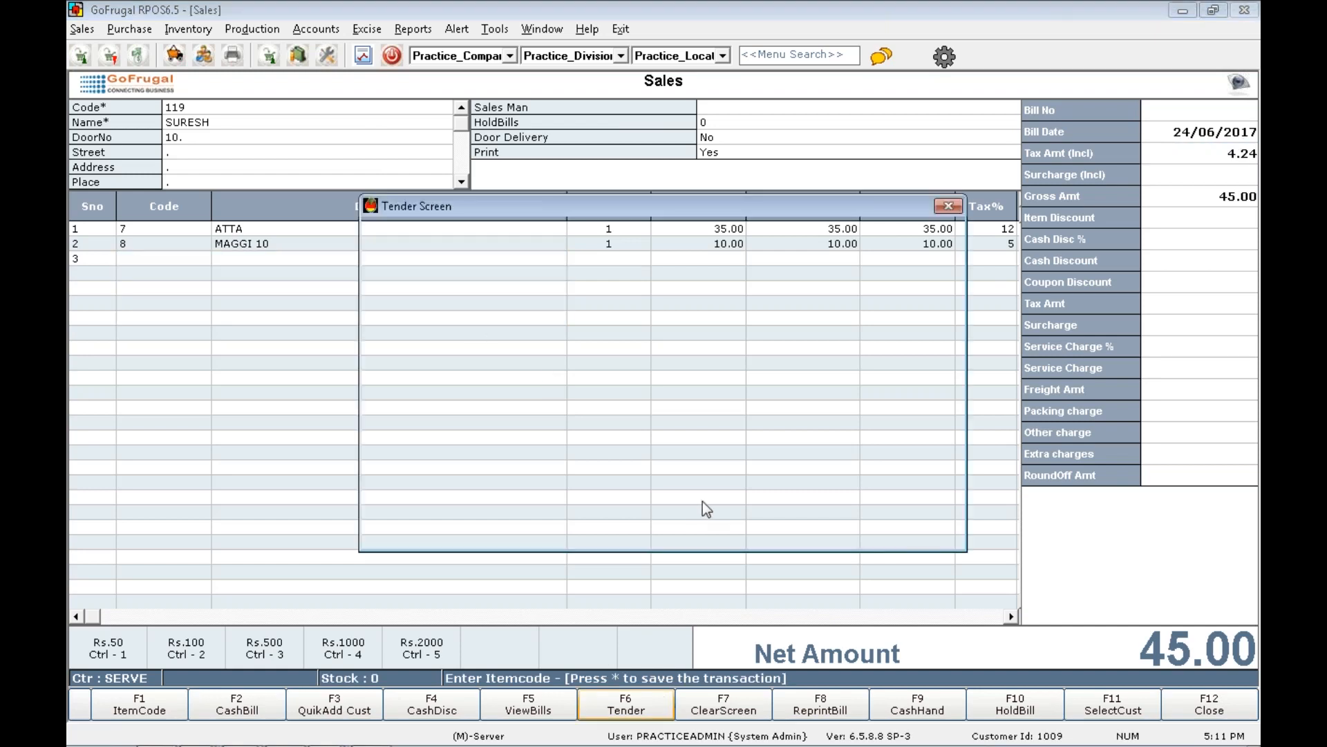
key("Return")
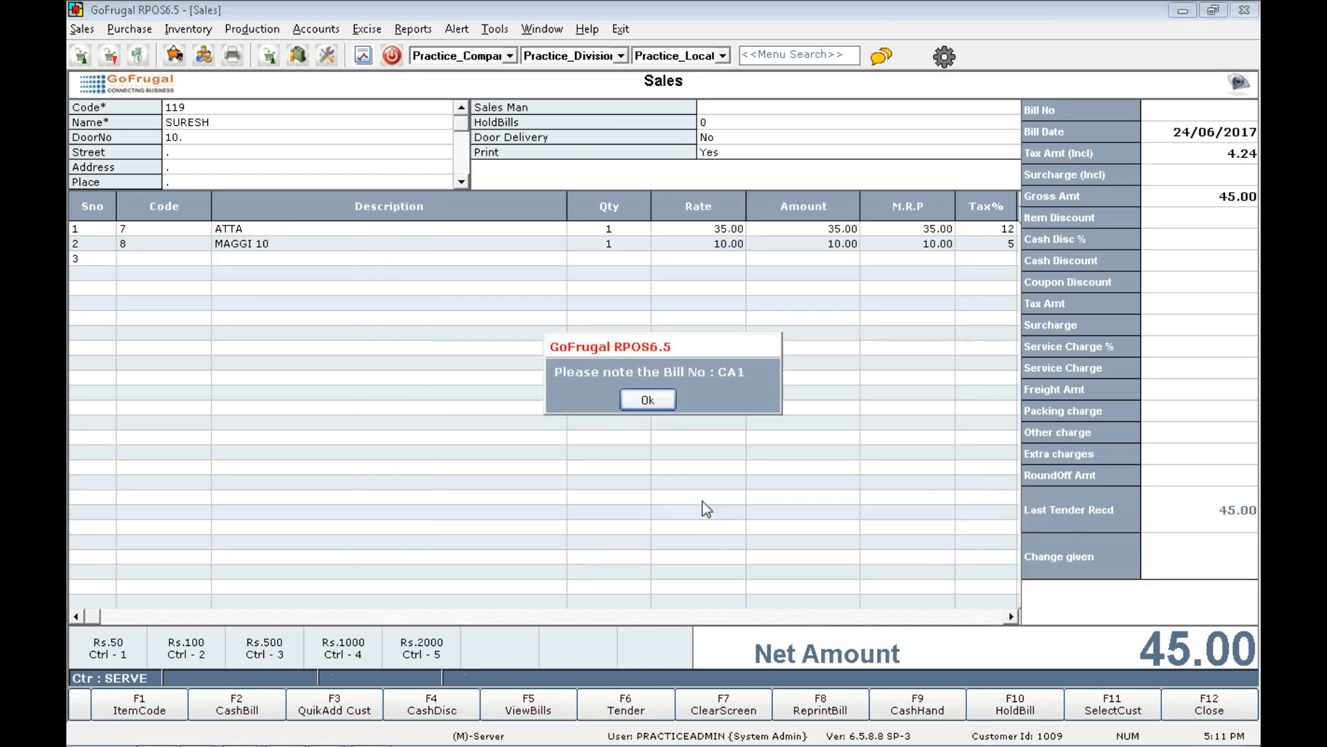
key("Return")
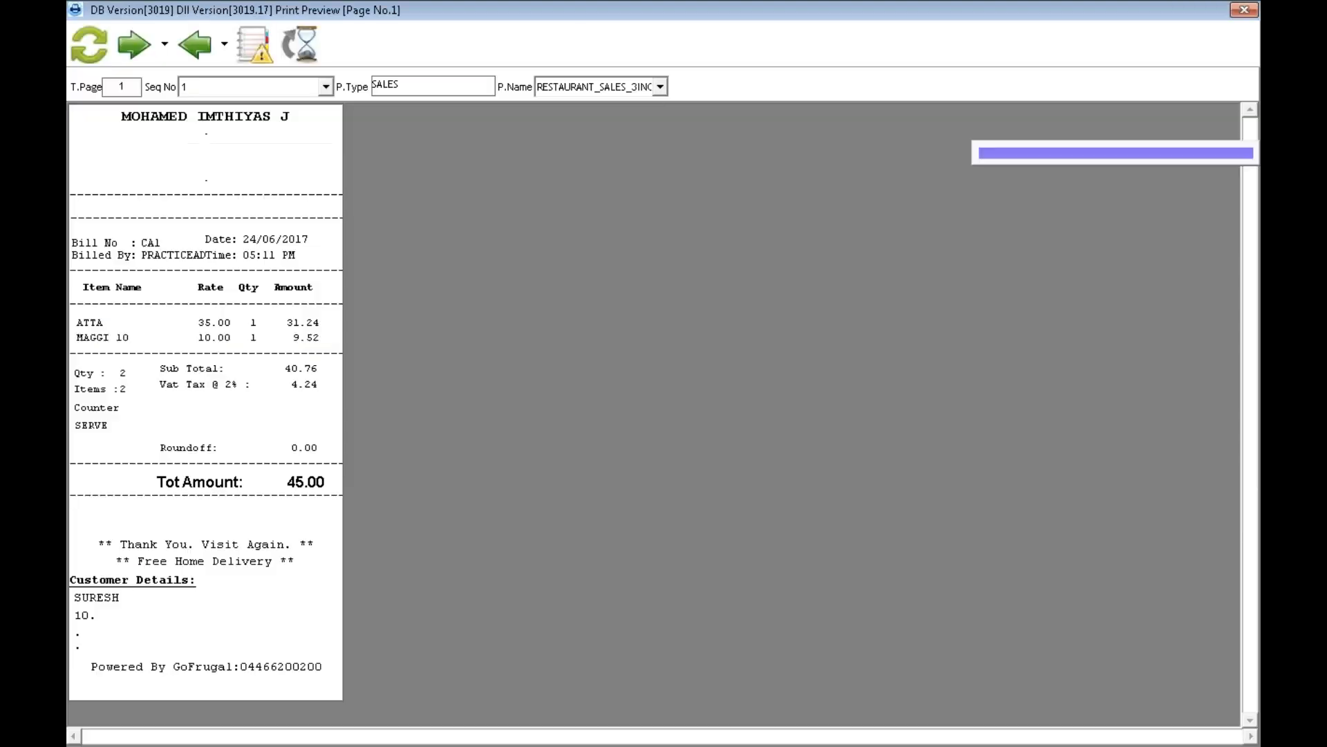
left_click(1252, 10)
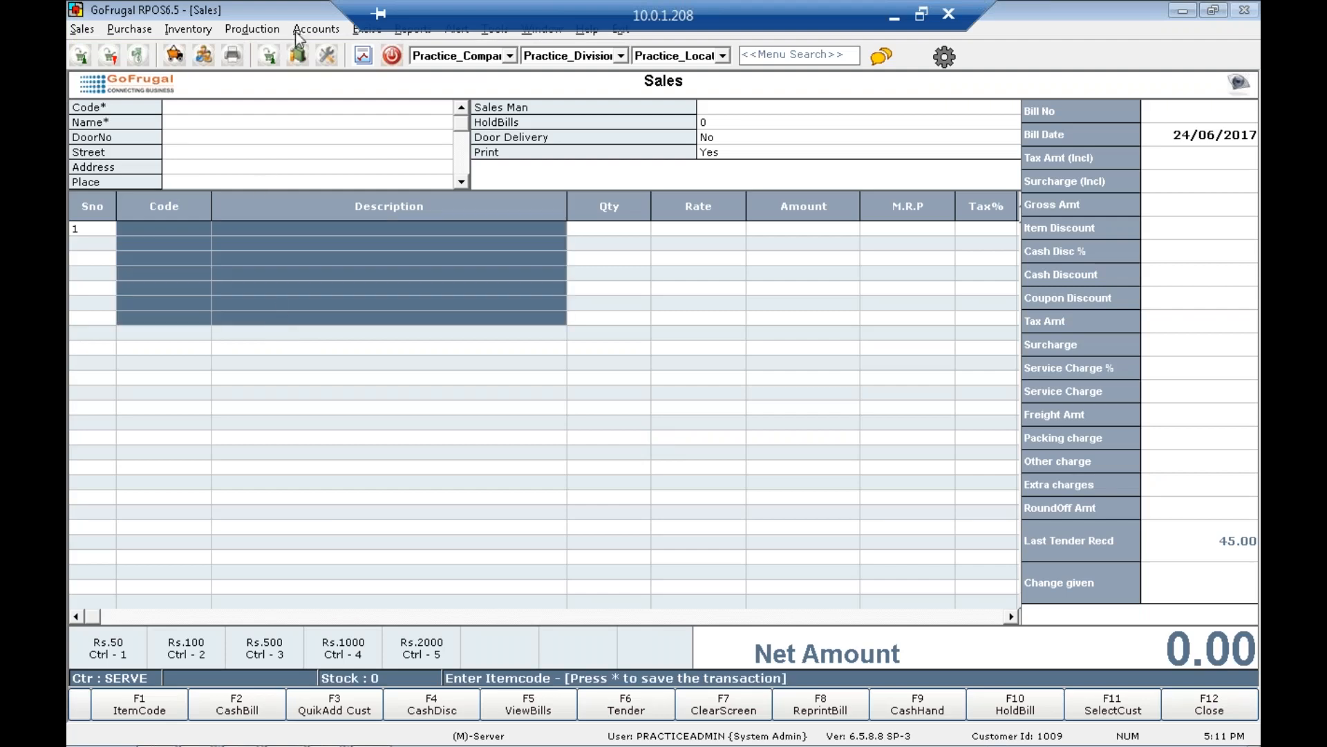
Switch to GoFrugal TRAC, examine the Day Book's local GST sales and CGST/SGST tax collection lines, and minimize it.
left_click(366, 734)
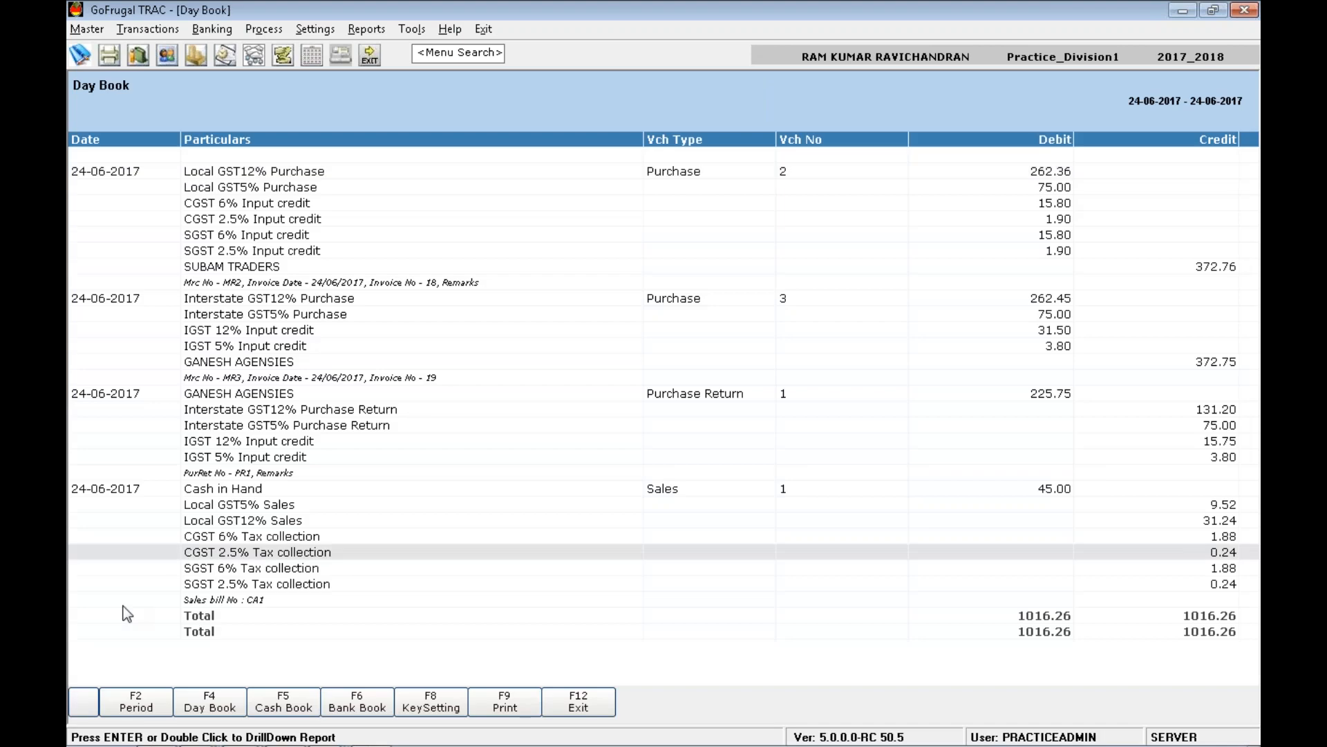
left_click(215, 492)
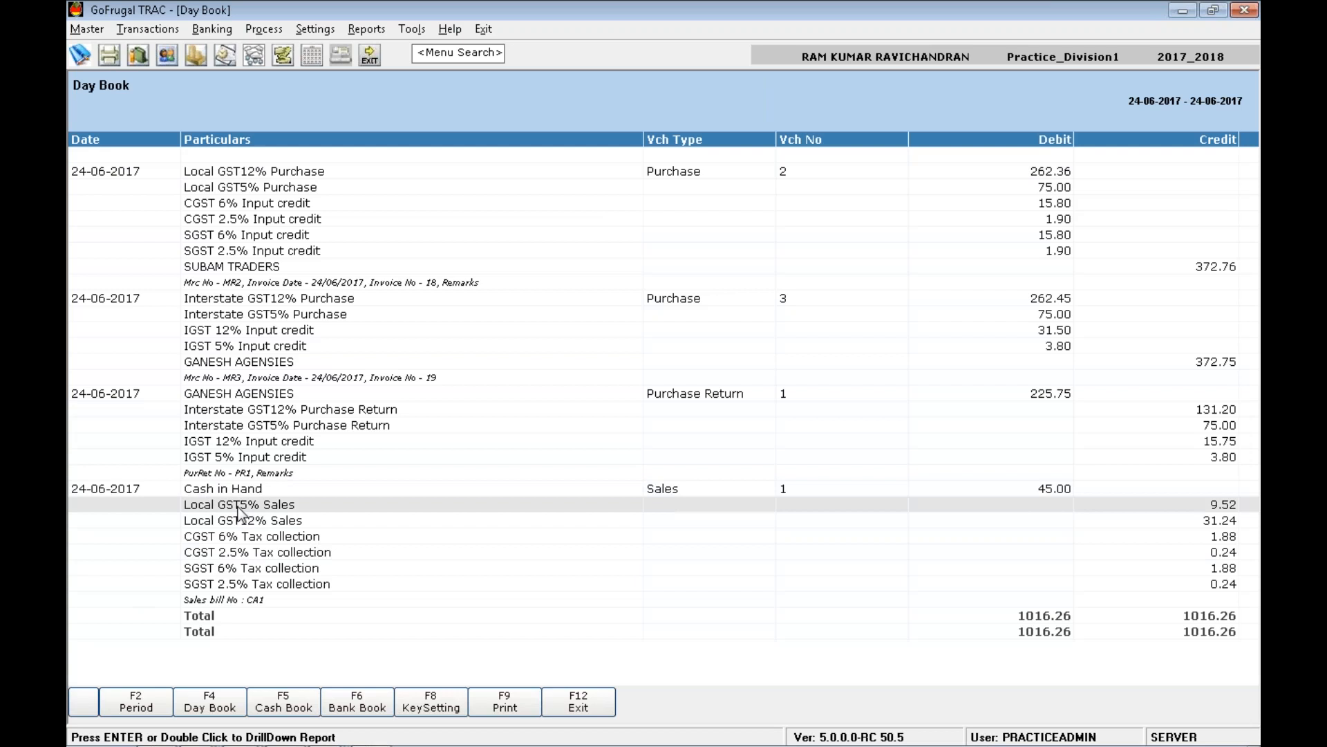
left_click(243, 524)
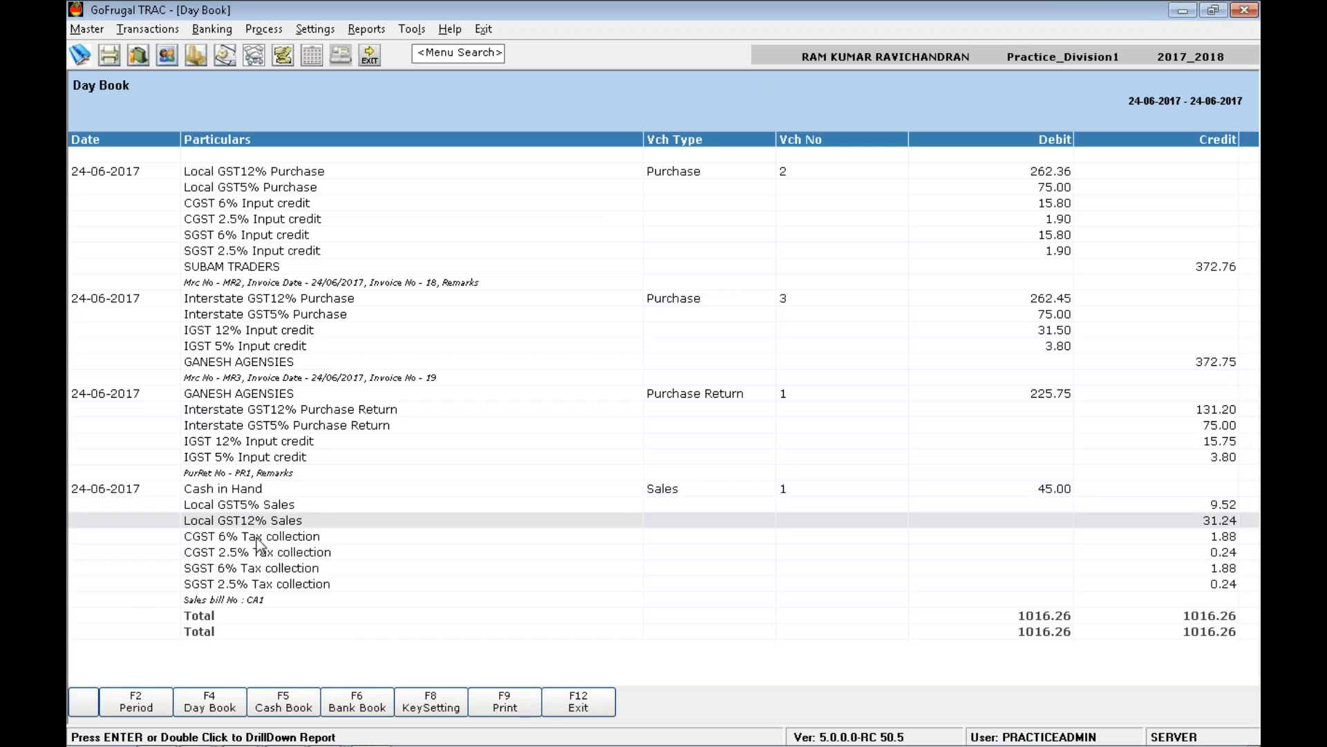
left_click(256, 538)
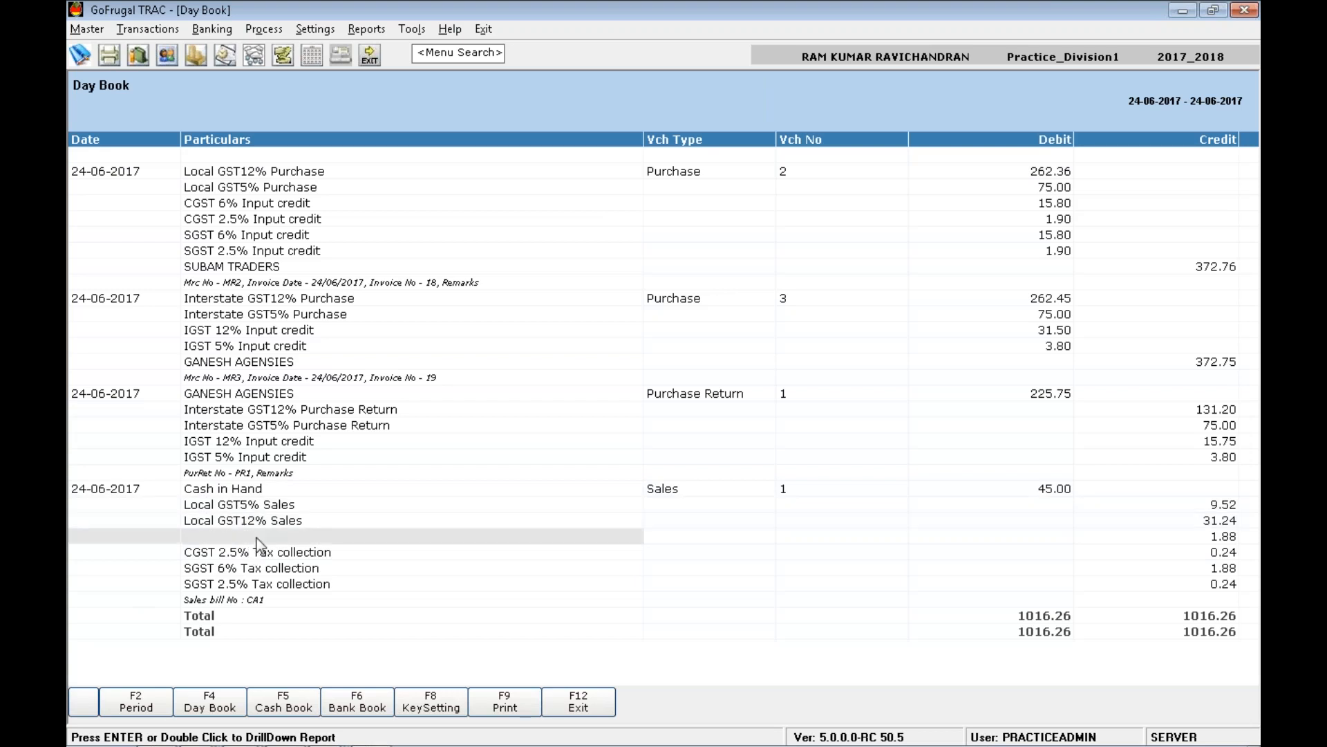
left_click(251, 573)
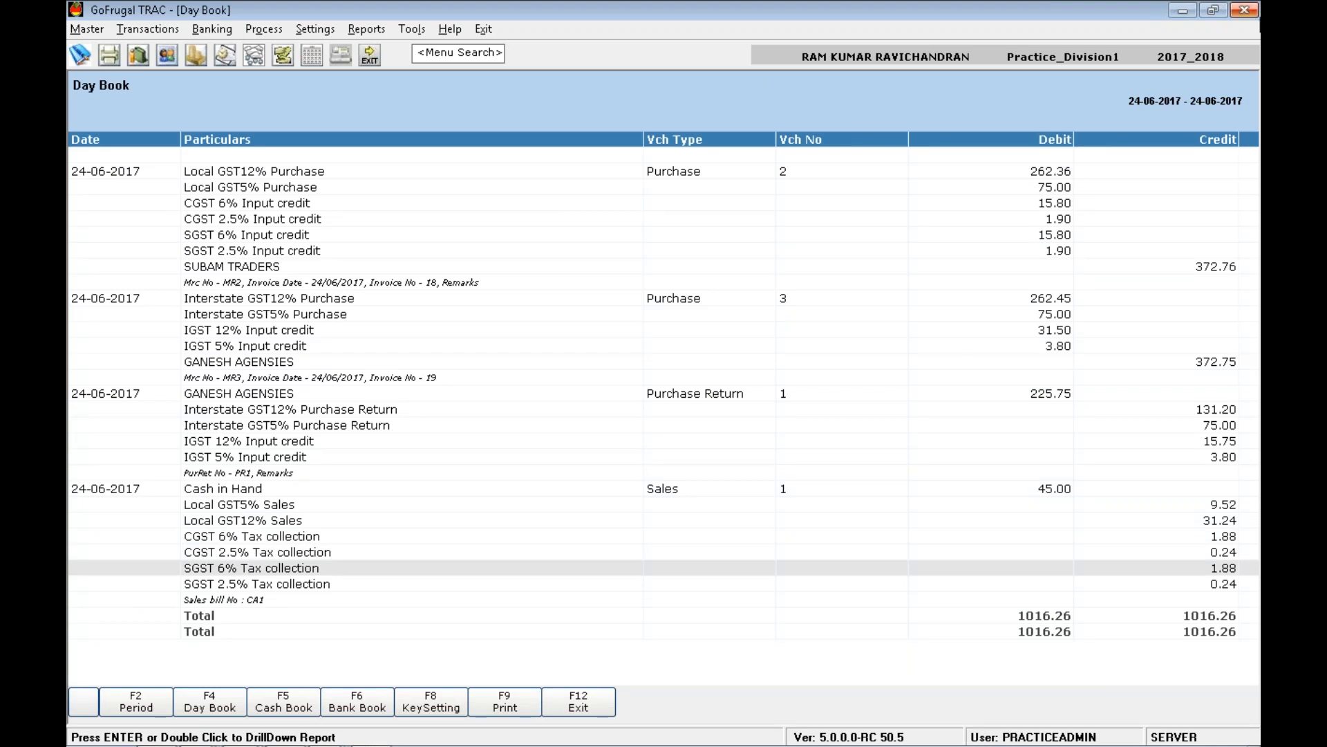
left_click(1176, 13)
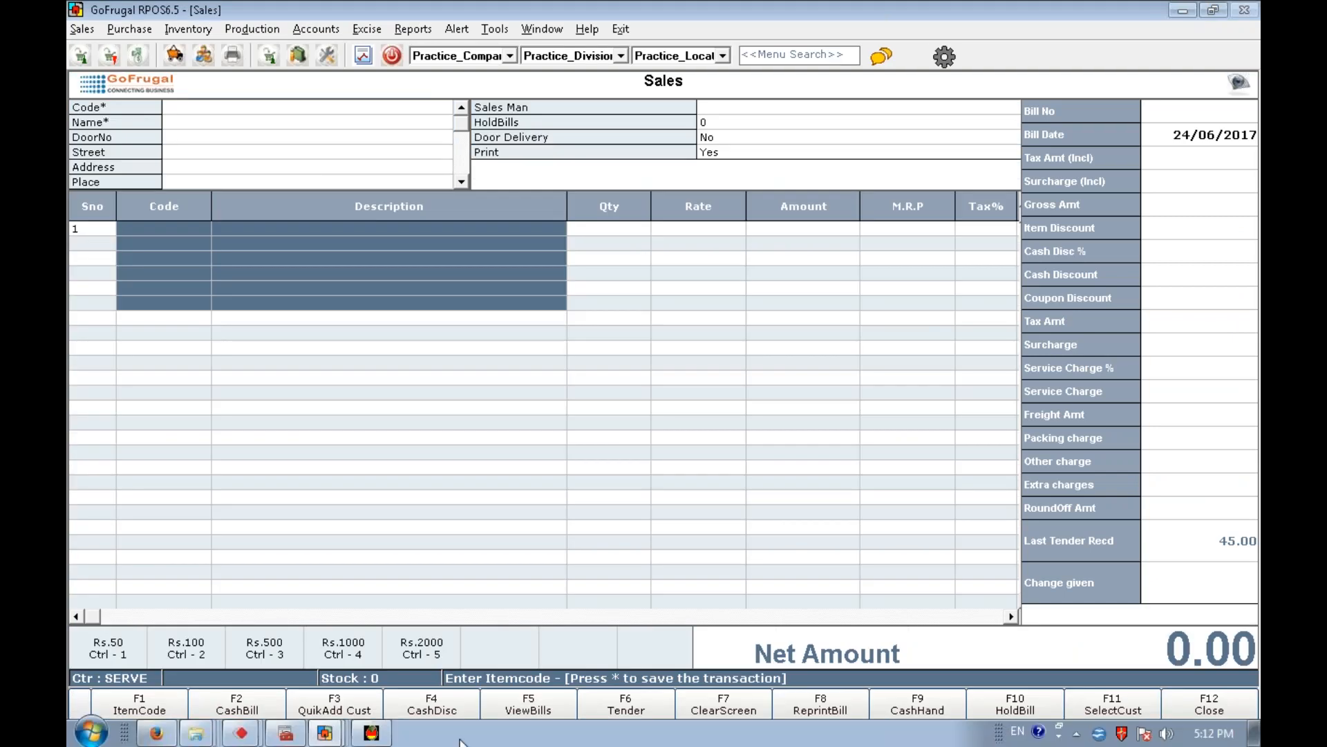
Bring up the Customer Master in GoFrugal RPOS6.5, check the first customer's state and location type, and return to the sales bill.
mouse_move(325, 734)
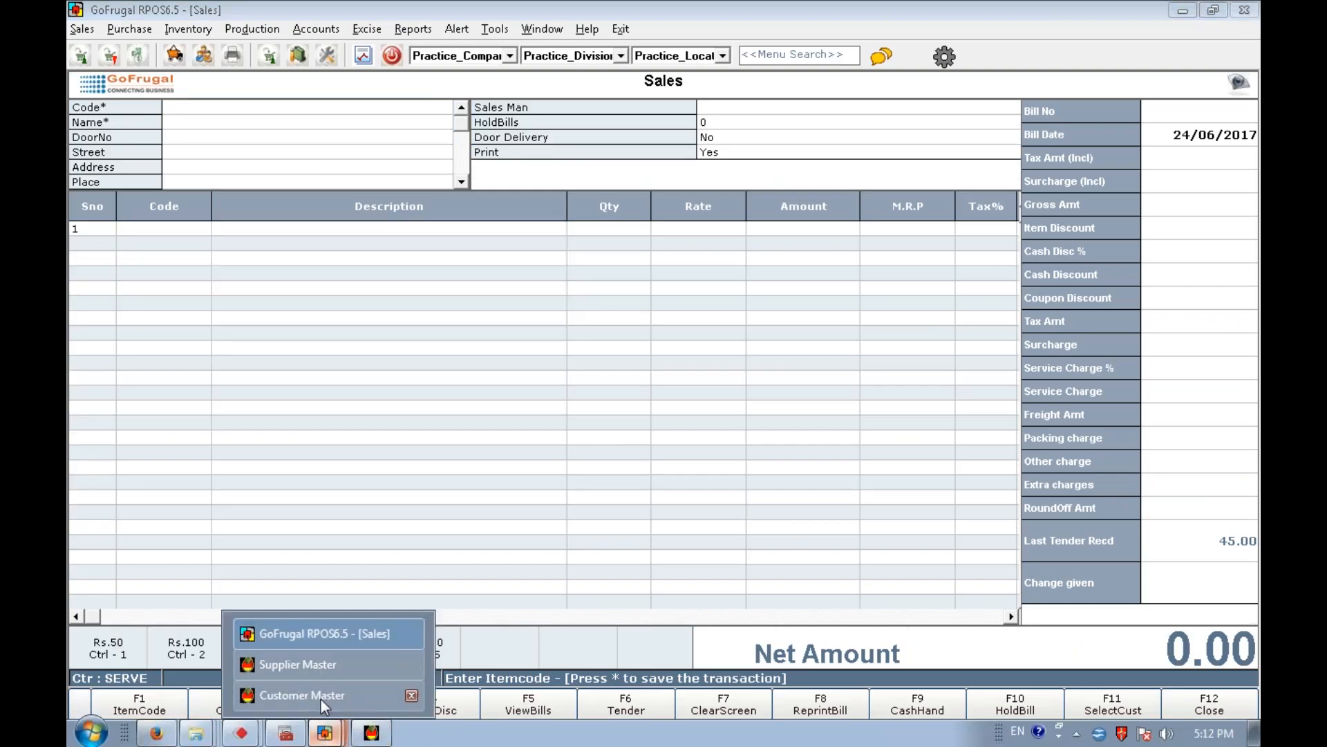
left_click(320, 694)
left_click(404, 614)
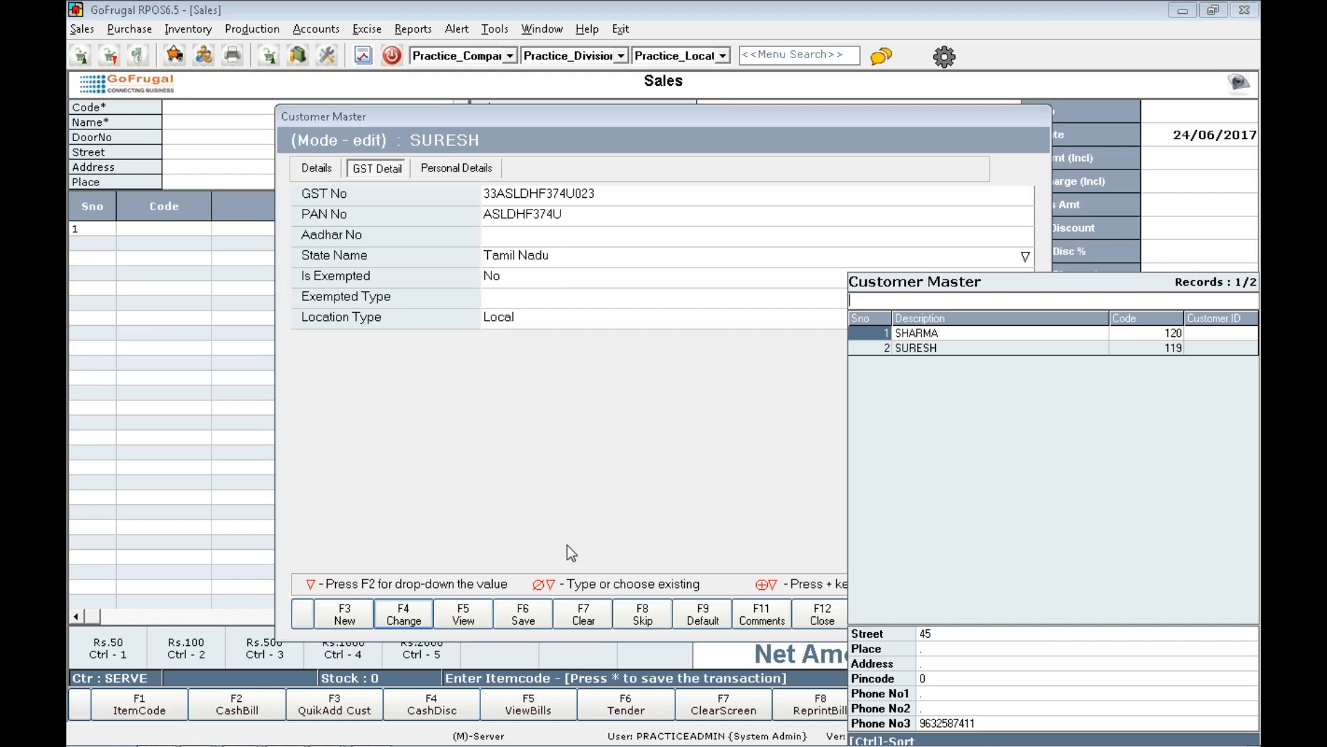
key("Return")
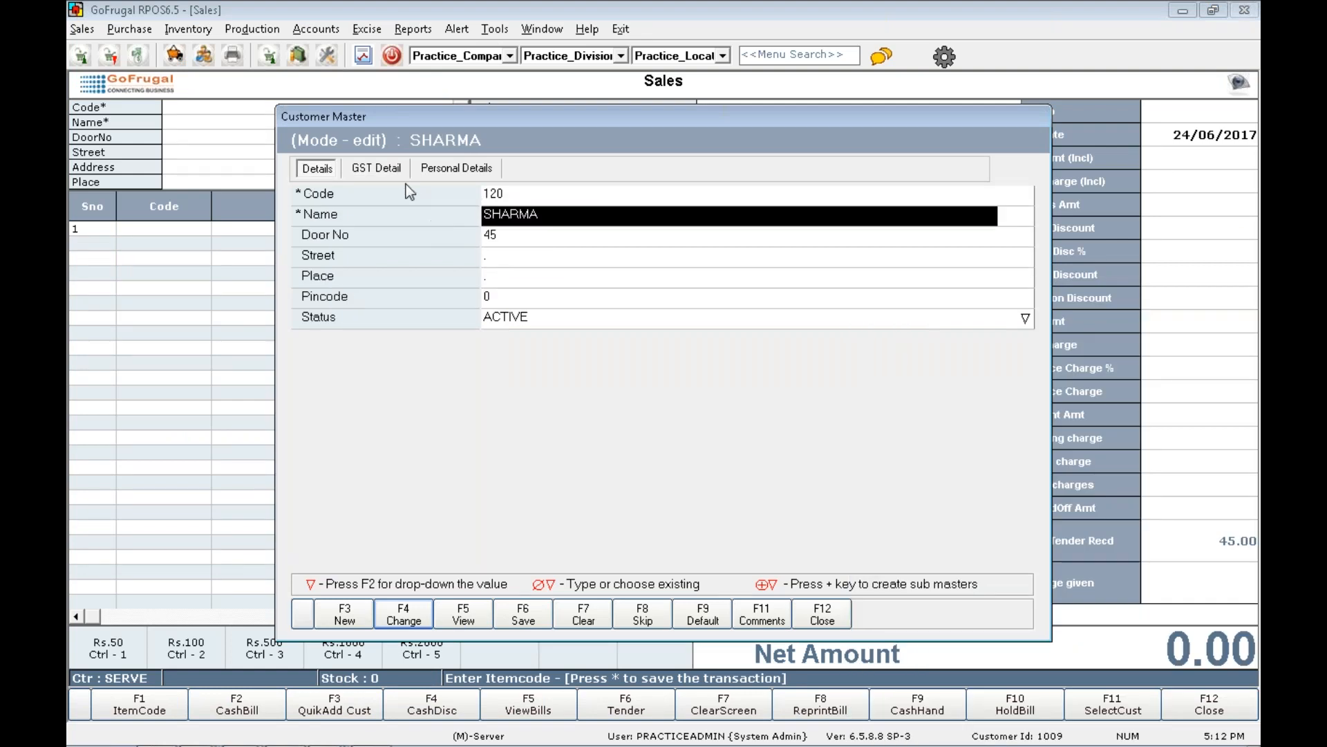
left_click(398, 172)
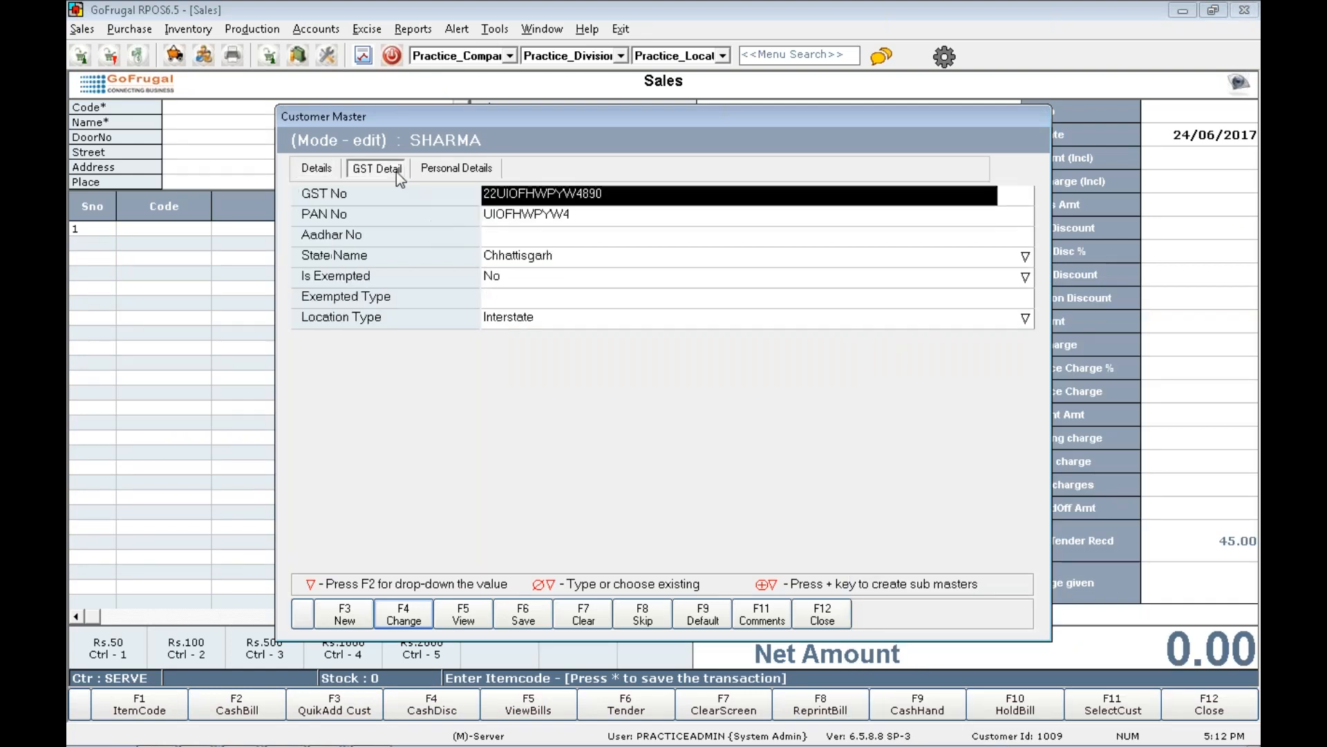
left_click(588, 261)
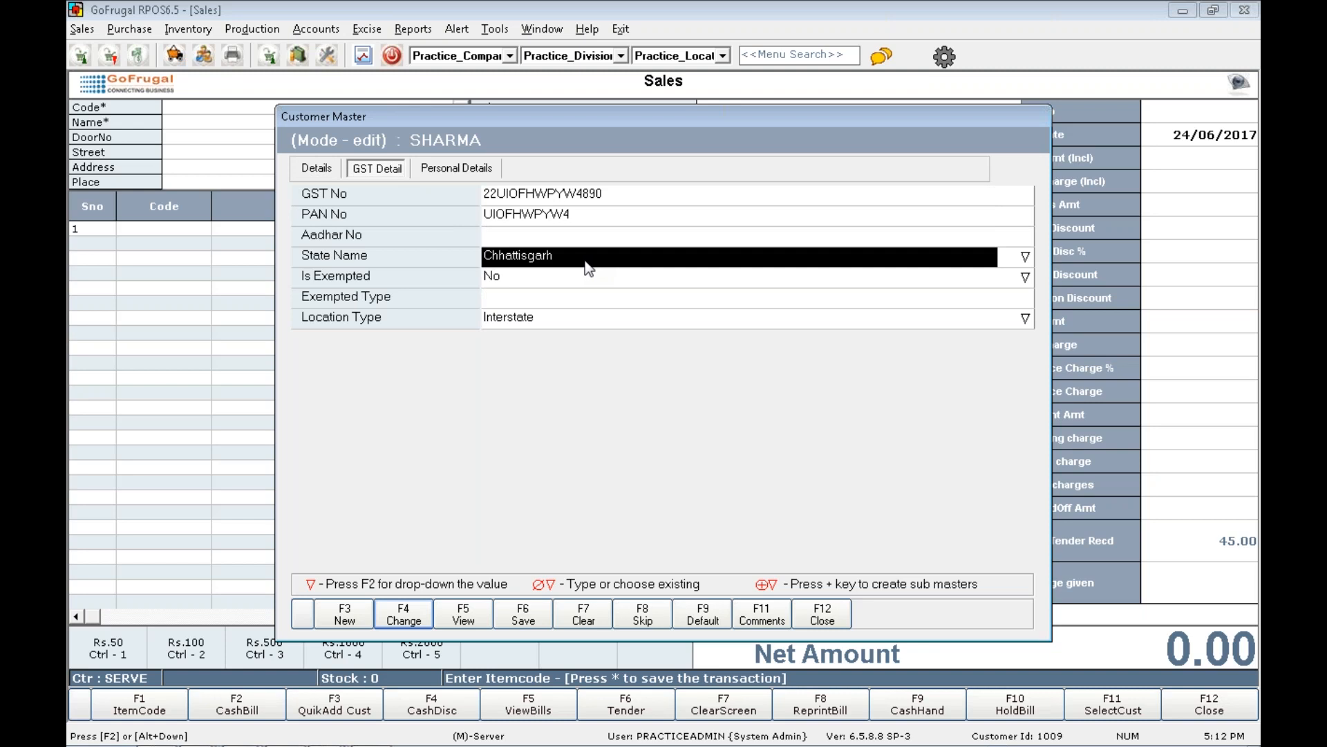
left_click(170, 241)
left_click(247, 123)
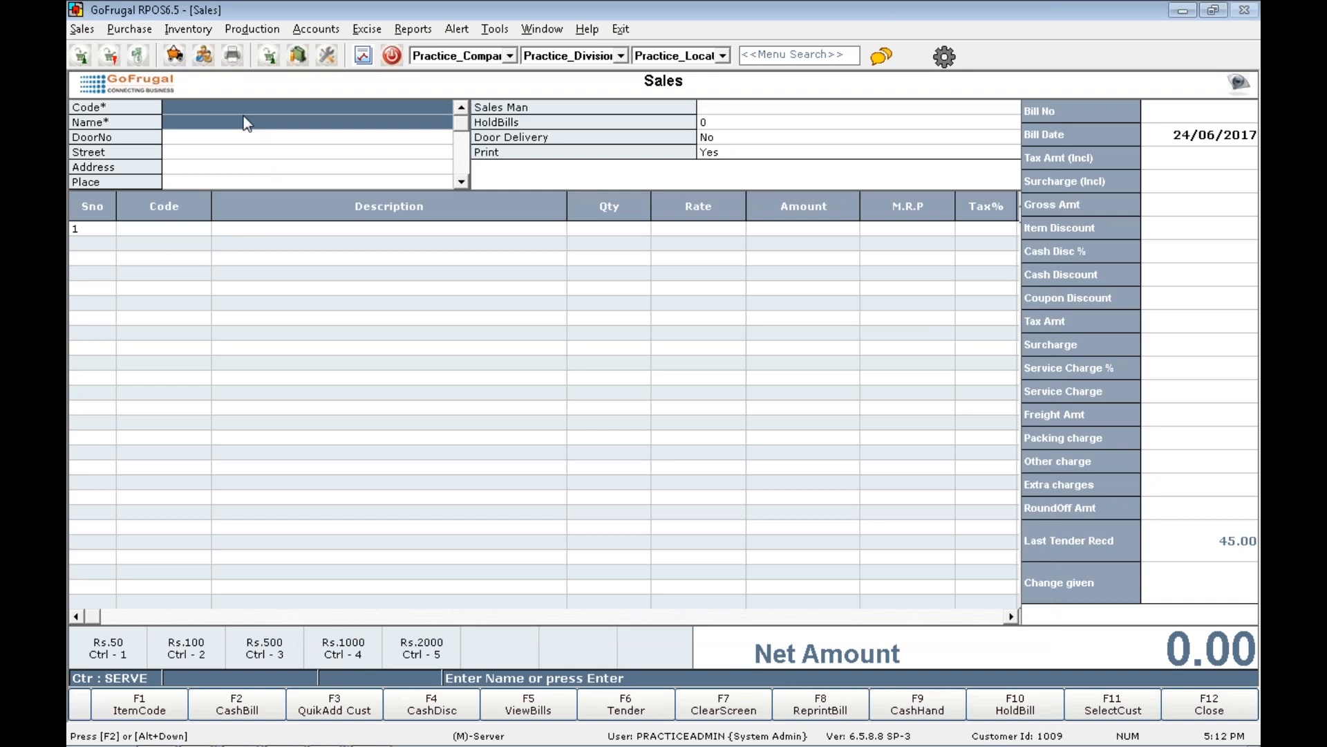
key("Return")
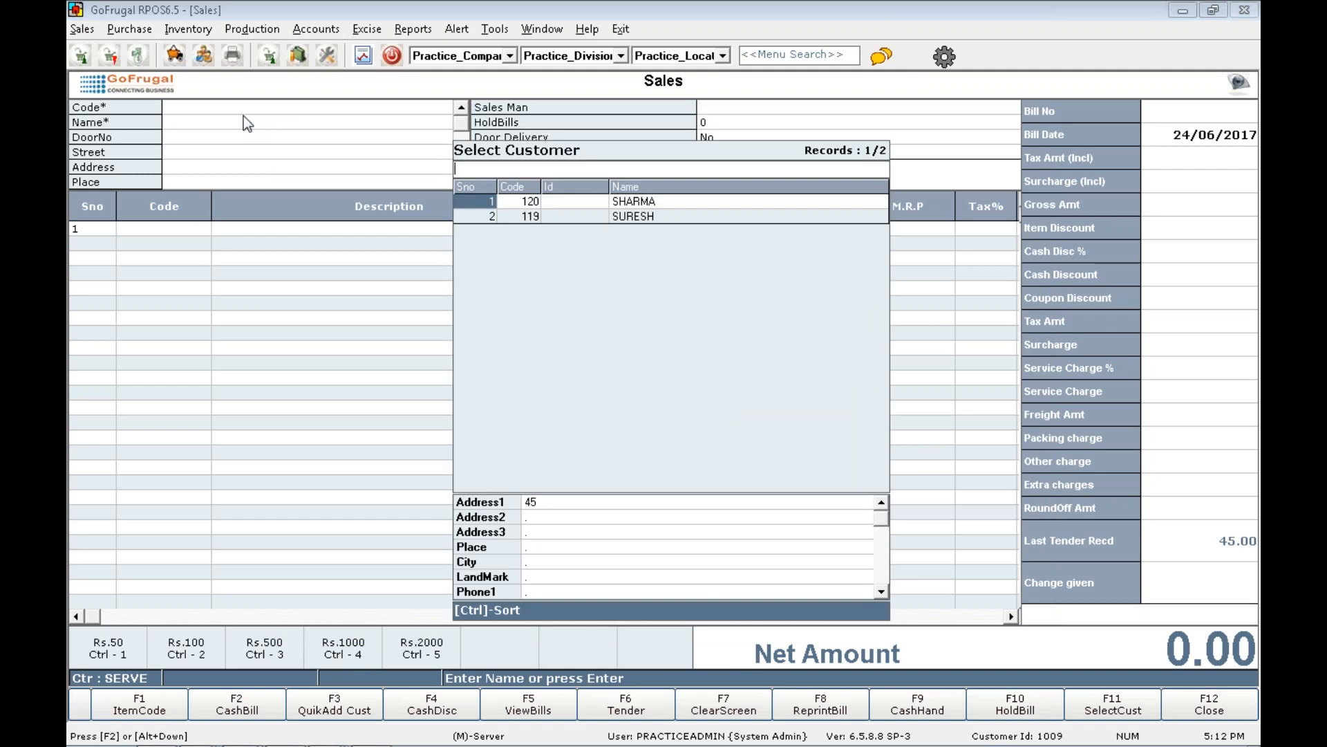
key("Down")
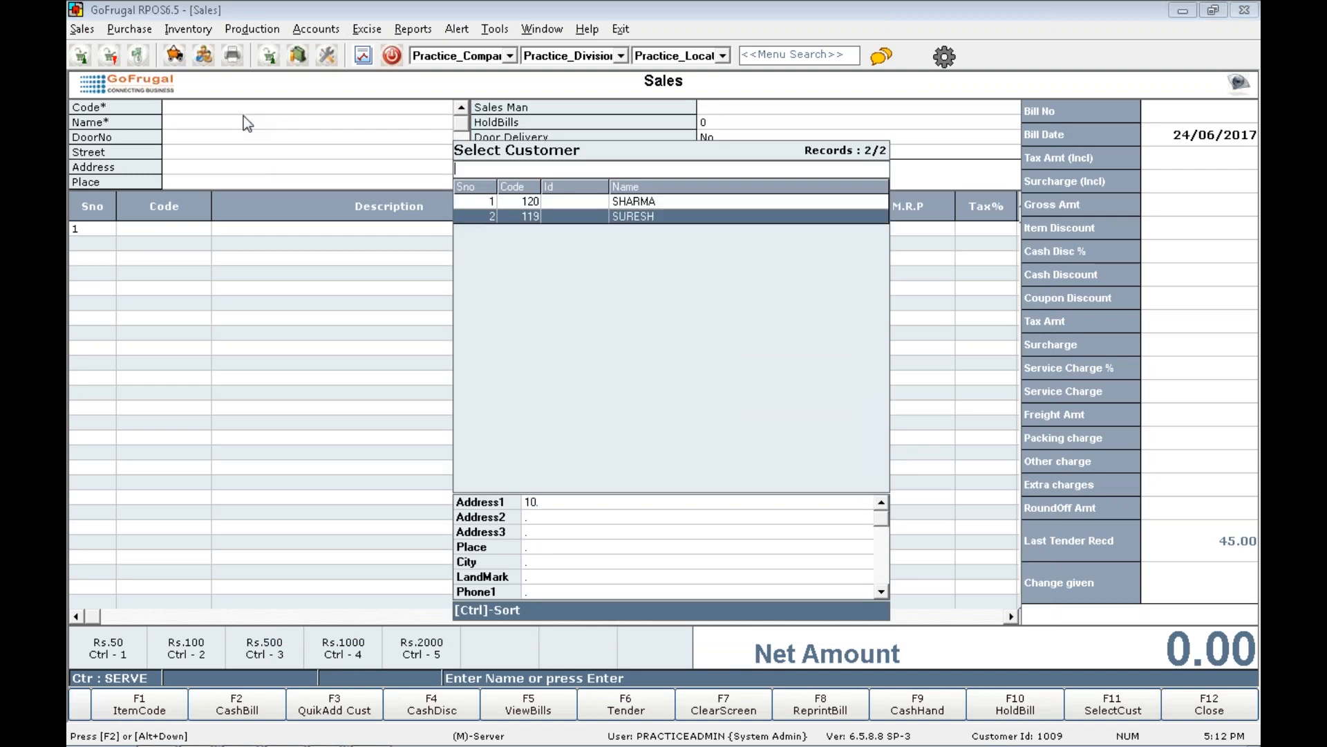
key("Return")
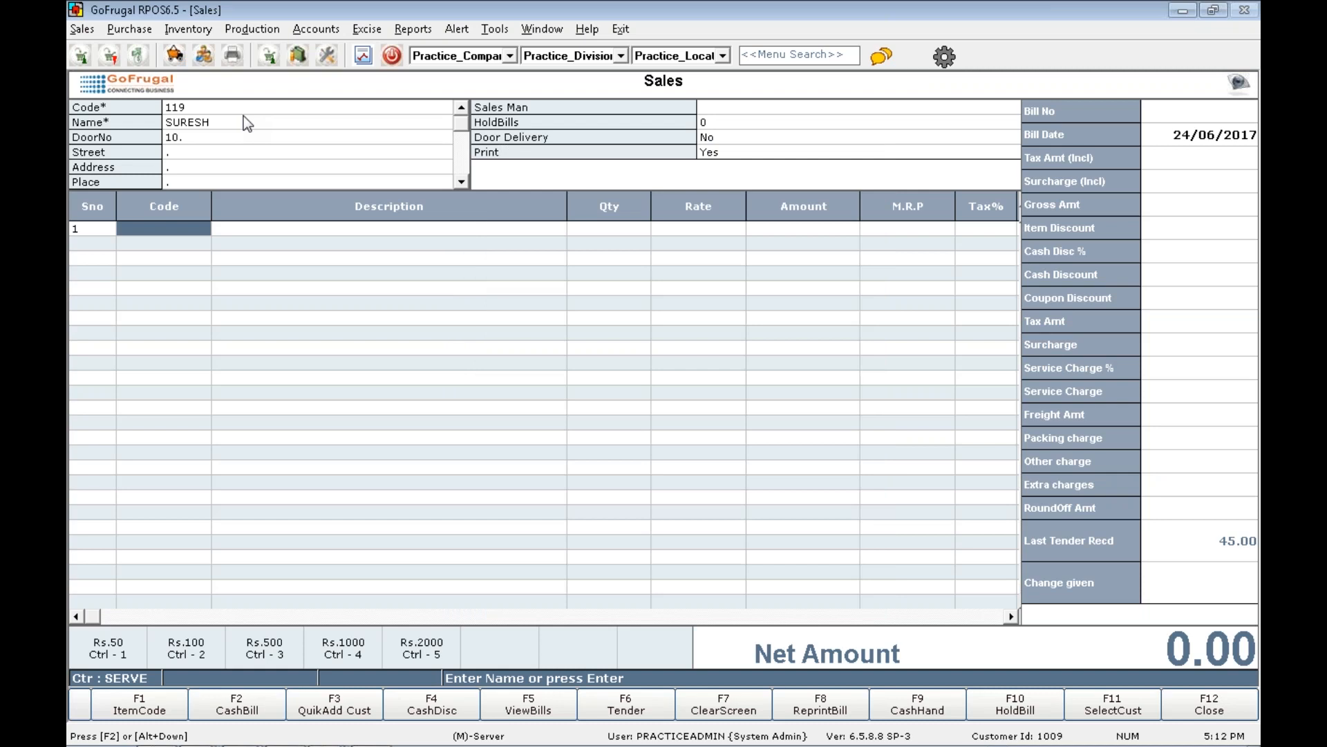
key("F2")
key("Return")
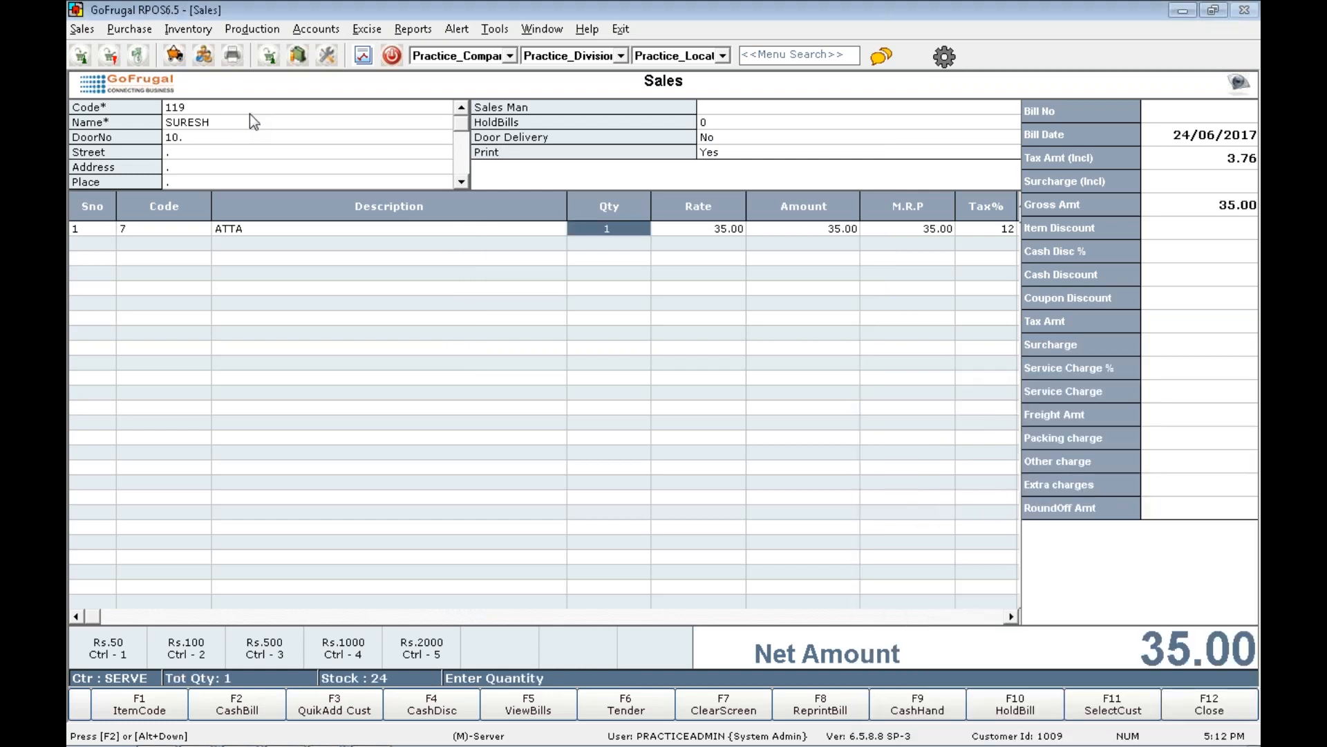
left_click(756, 706)
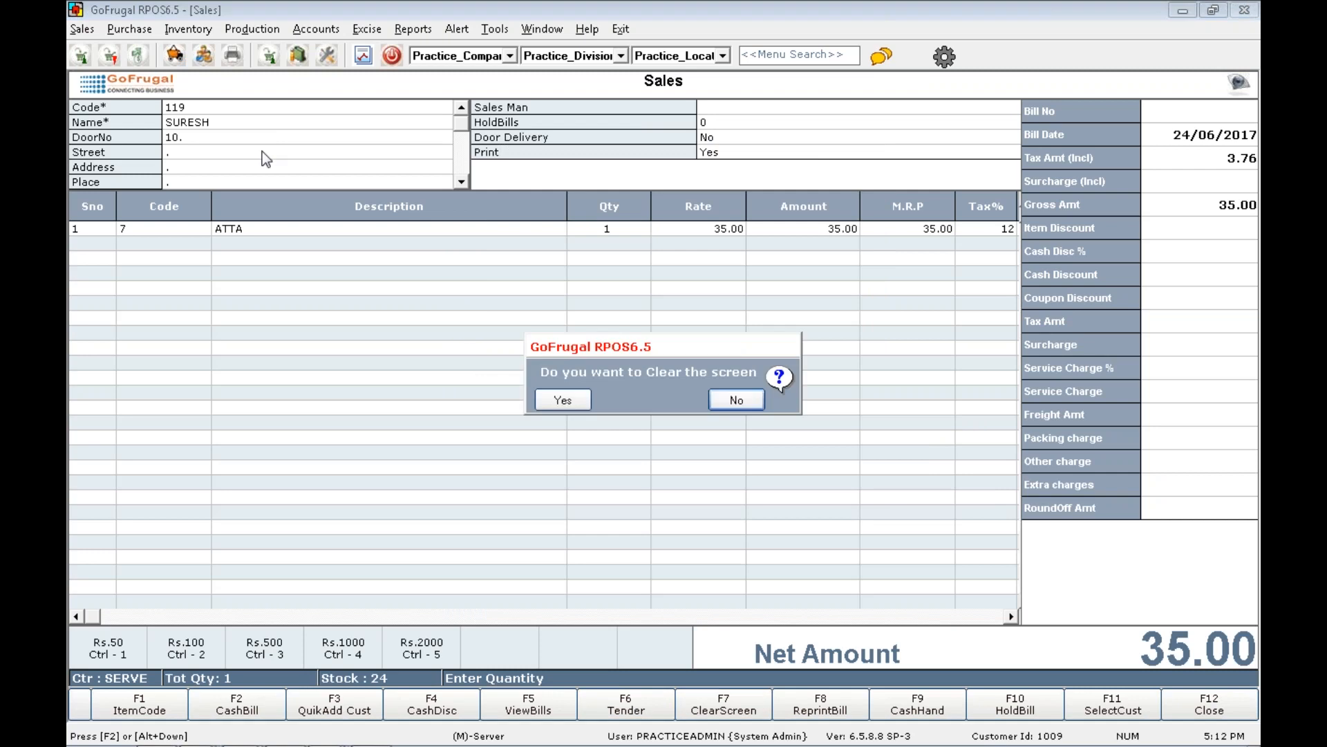
left_click(563, 400)
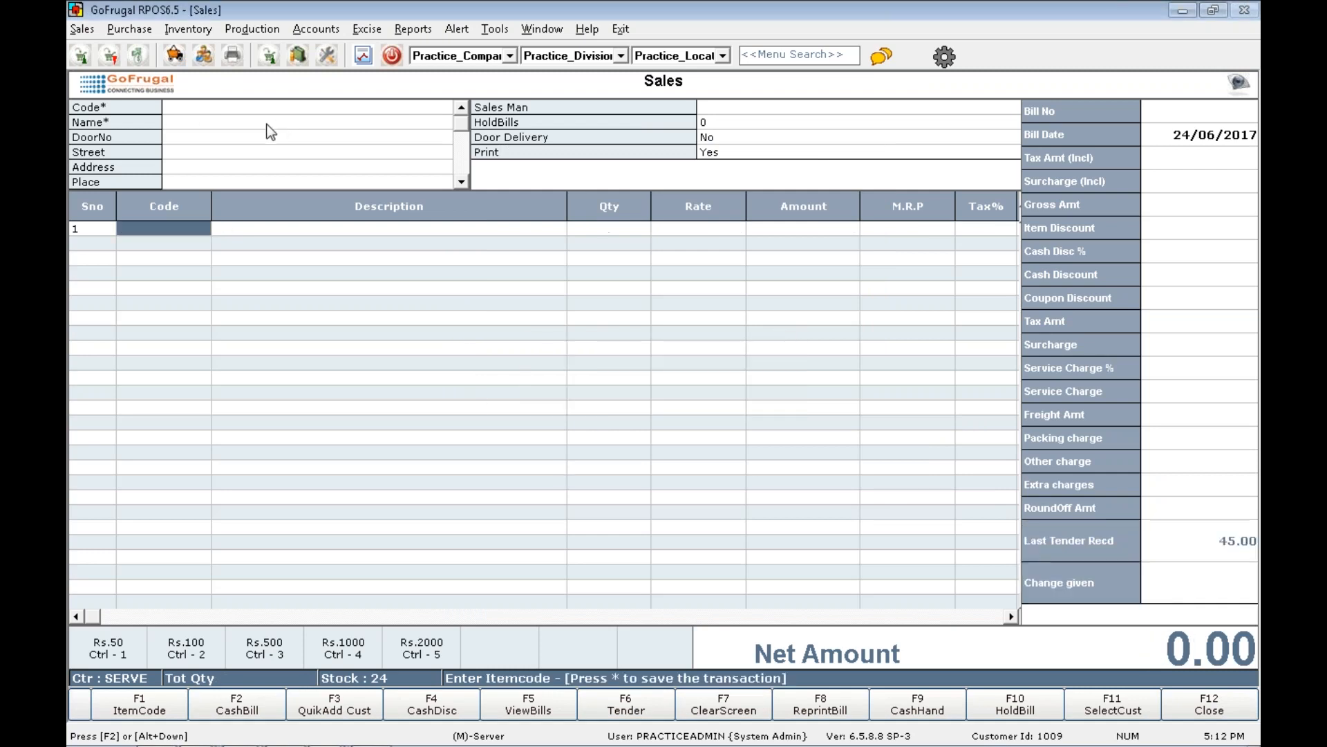
Select the interstate Chhattisgarh customer for the new sales bill.
left_click(270, 124)
key("Down")
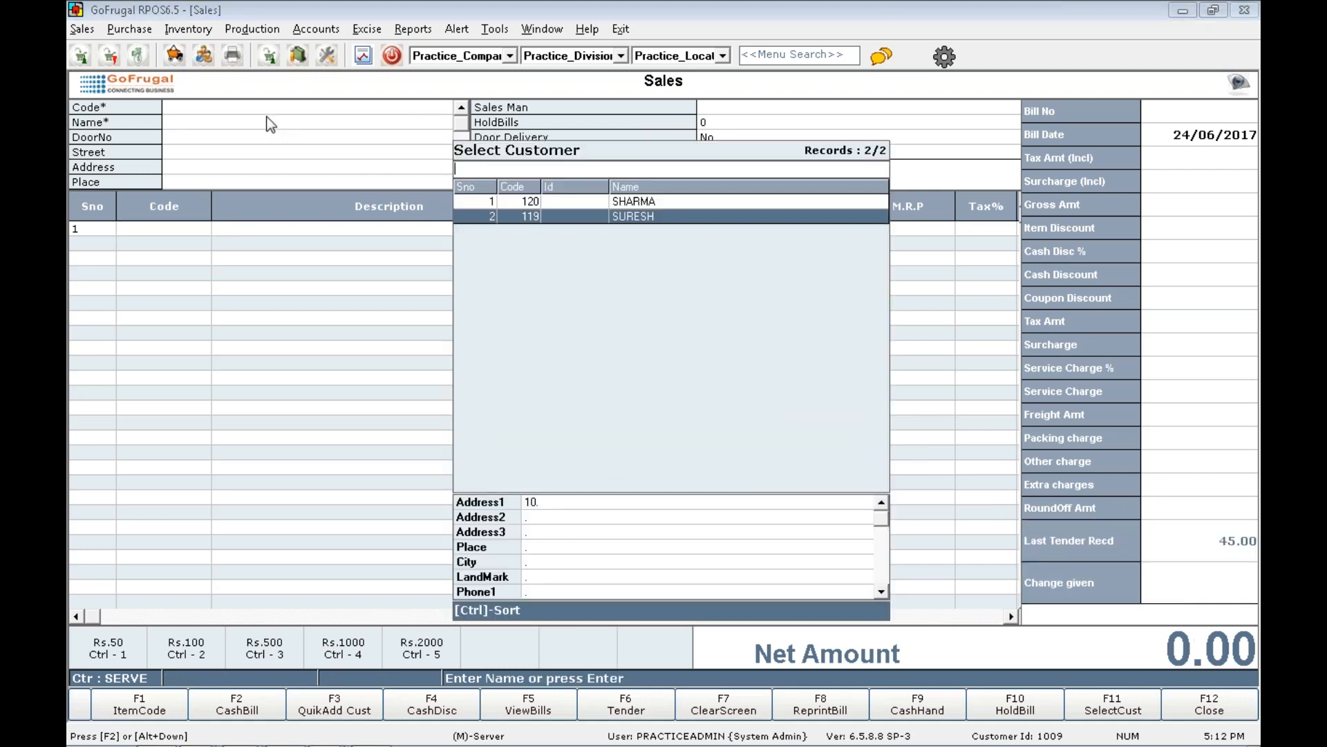
key("Up")
key("Return")
Confirm the interstate customer and add one ATTA as the bill's first item.
key("Return")
key("Return")
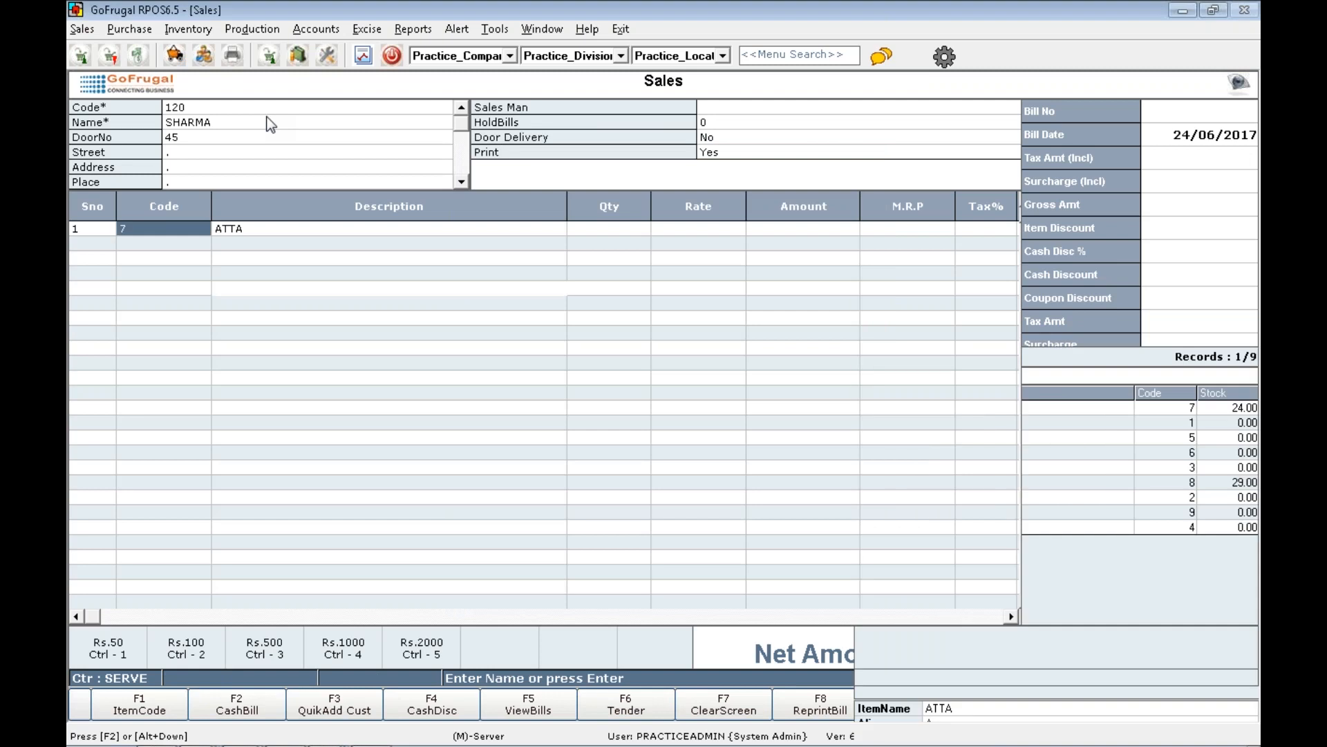
key("Return")
key("Return")
key("Down")
key("Down")
key("Down")
key("Down")
key("Down")
key("Down")
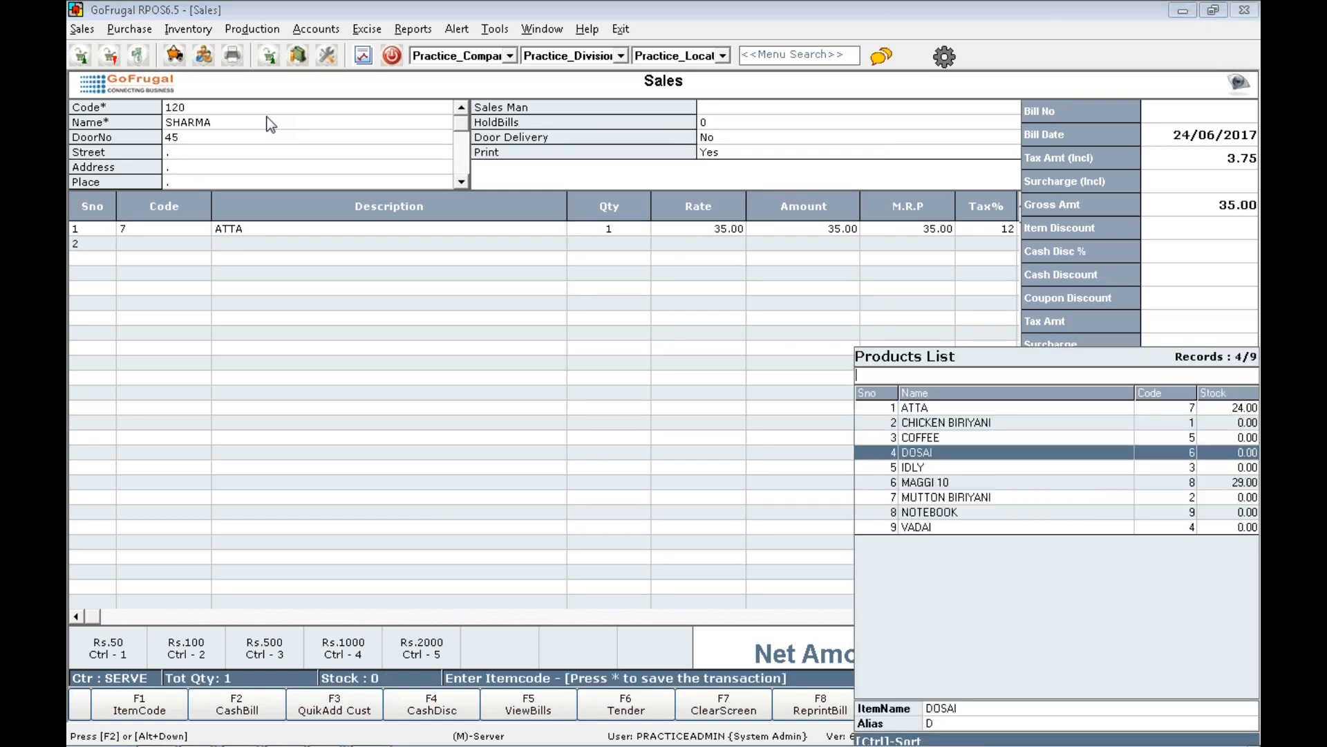
key("Down")
key("Return")
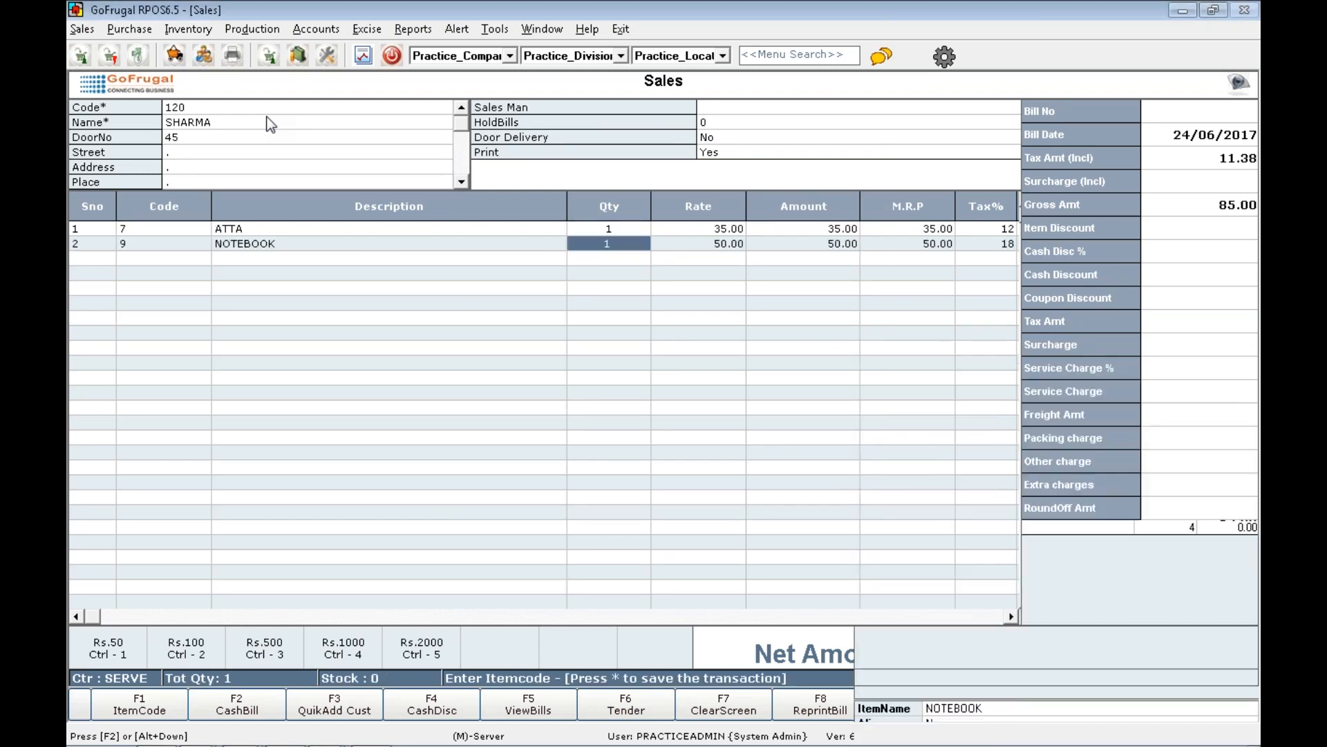
key("Return")
key("Delete")
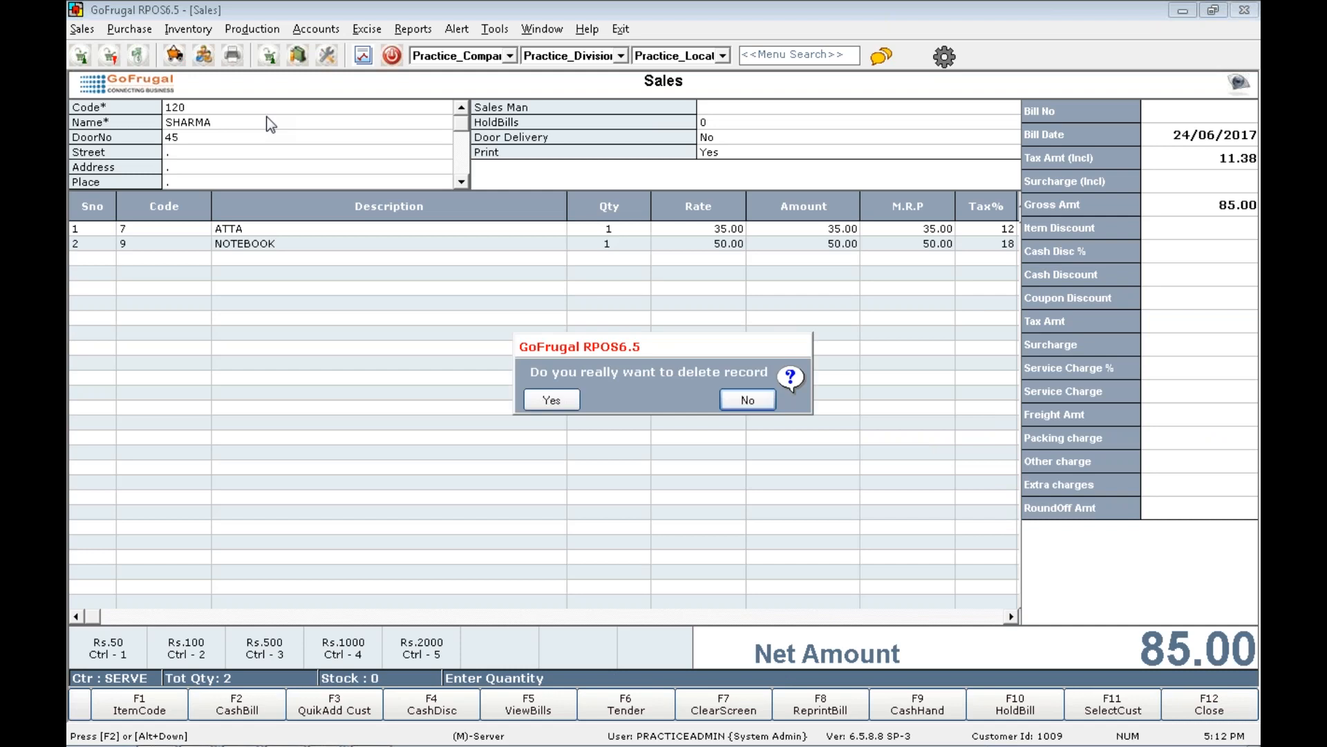
key("Left")
key("Return")
Add one MAGGI 10 as the bill's second item.
key("Return")
key("Down")
key("Down")
key("Down")
key("Down")
key("Down")
key("Return")
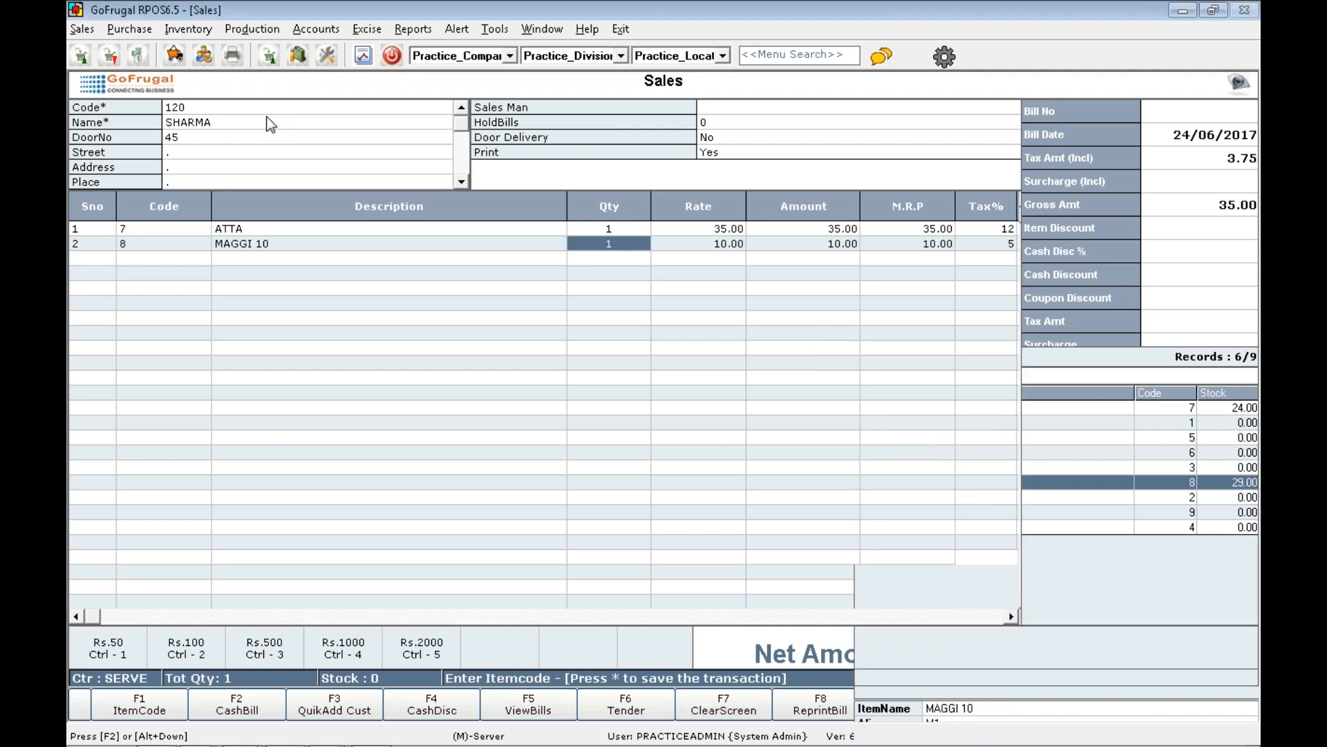
key("Return")
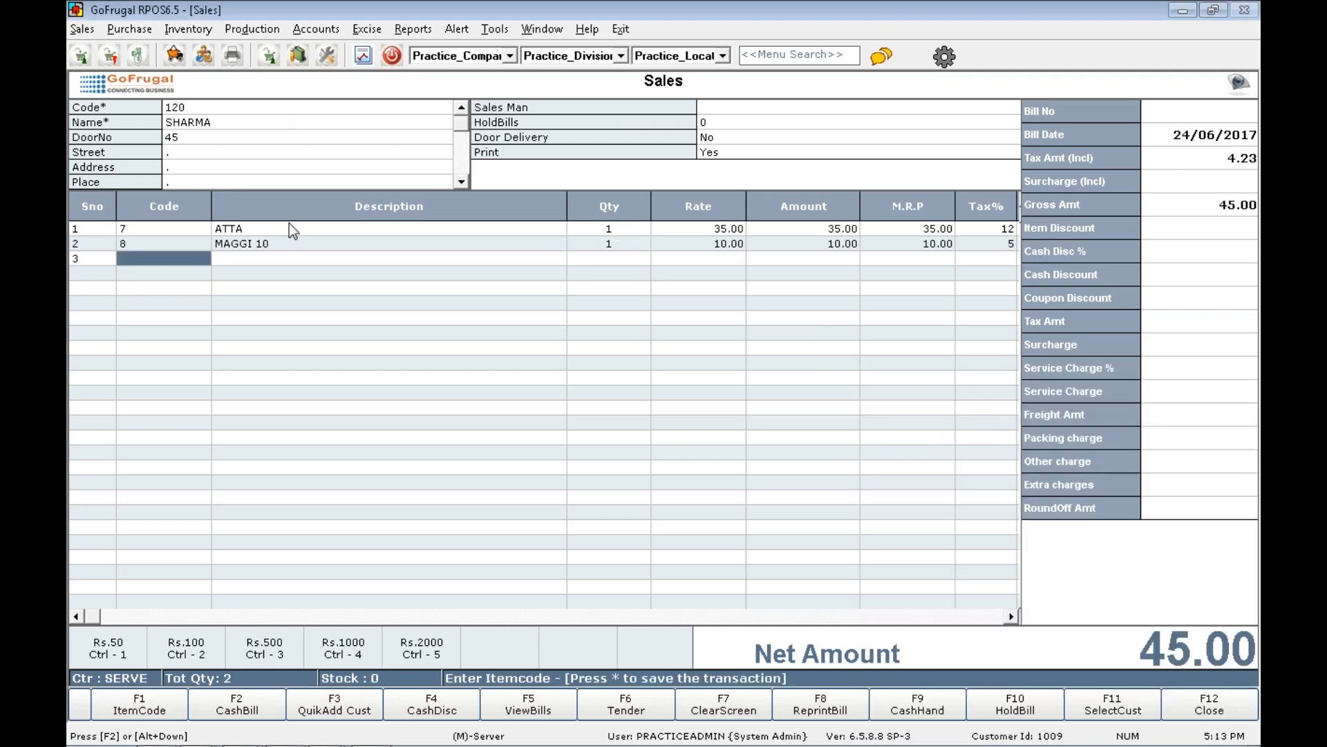
Tender the interstate sales bill in cash and save it.
left_click(664, 710)
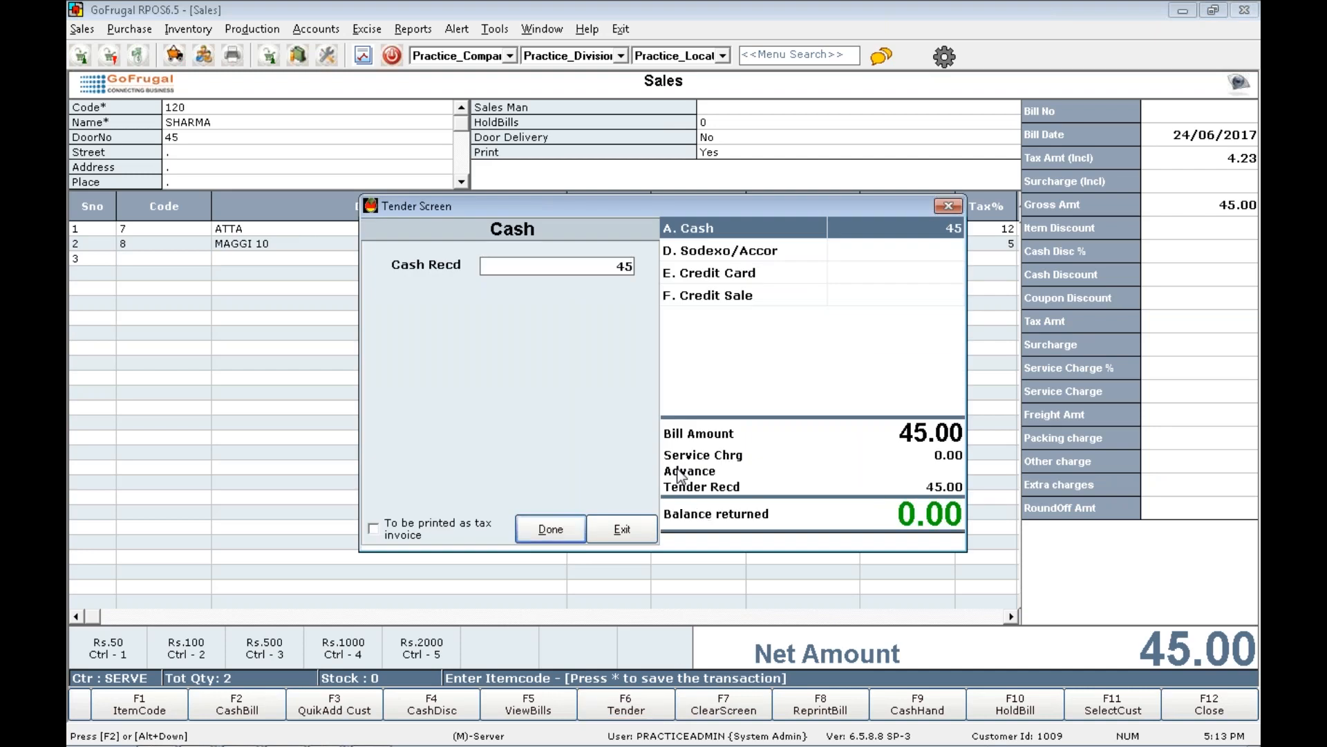
key("Return")
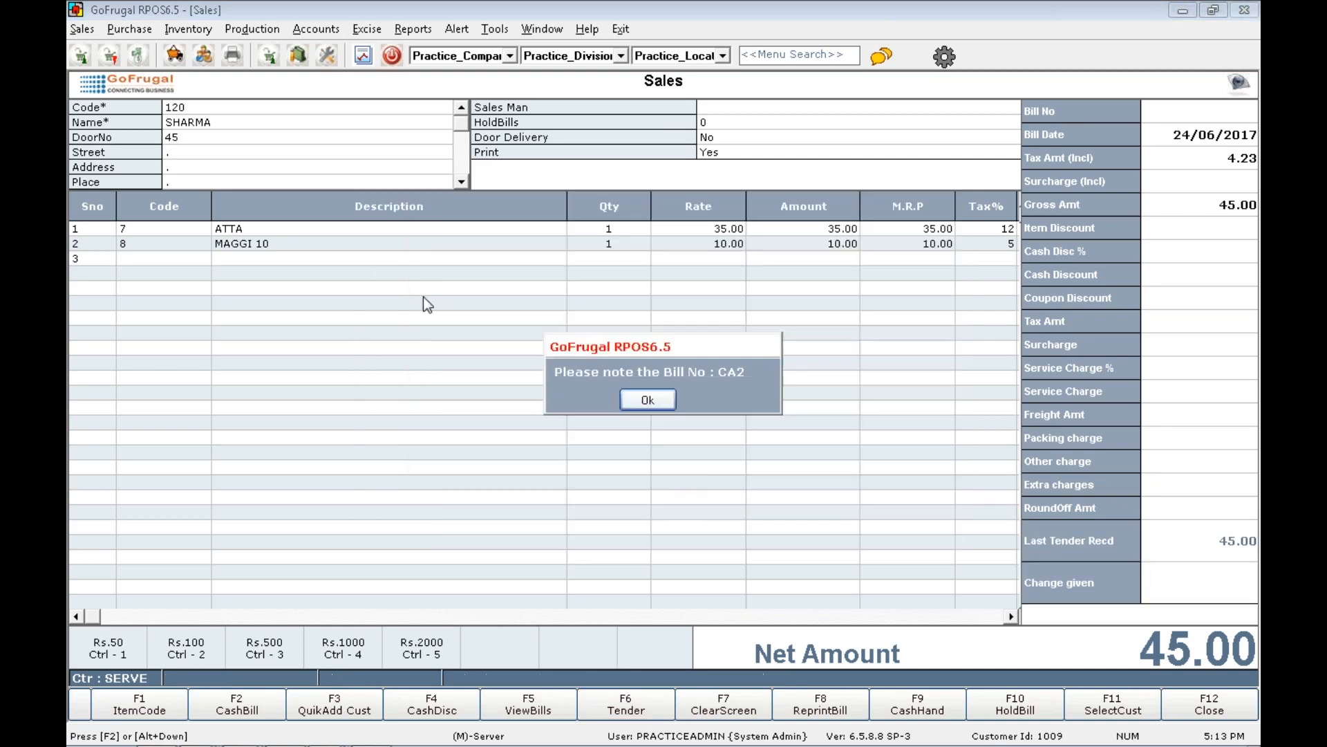
left_click(649, 399)
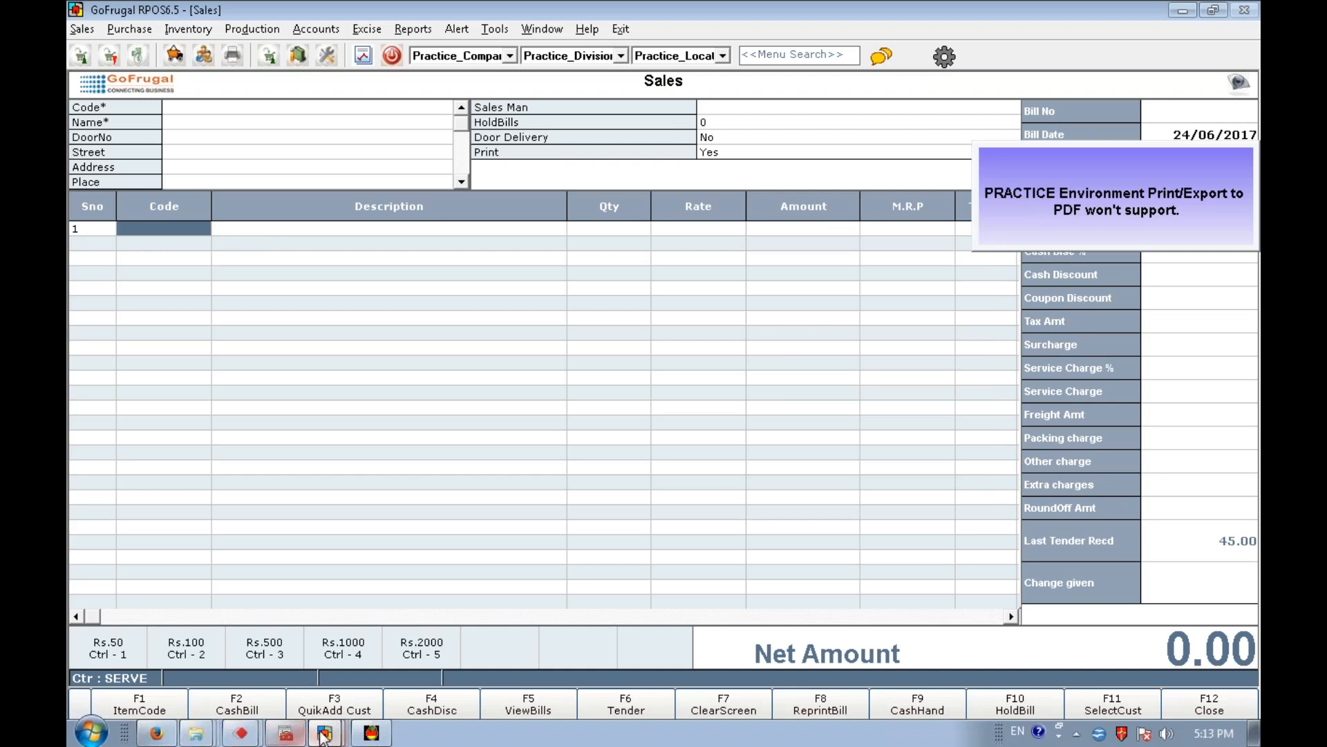
Switch to GoFrugal TRAC and reload the Day Book to include the new sales bill.
left_click(372, 734)
key("Escape")
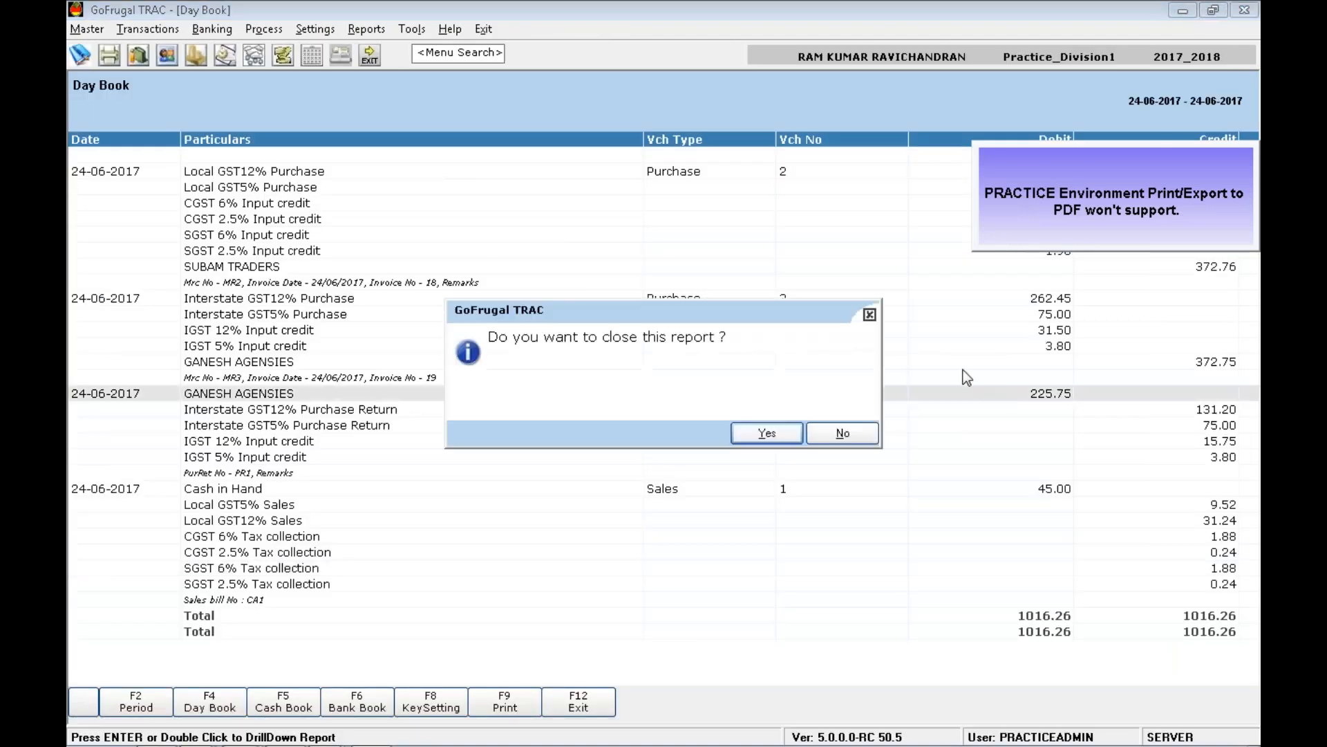
left_click(766, 433)
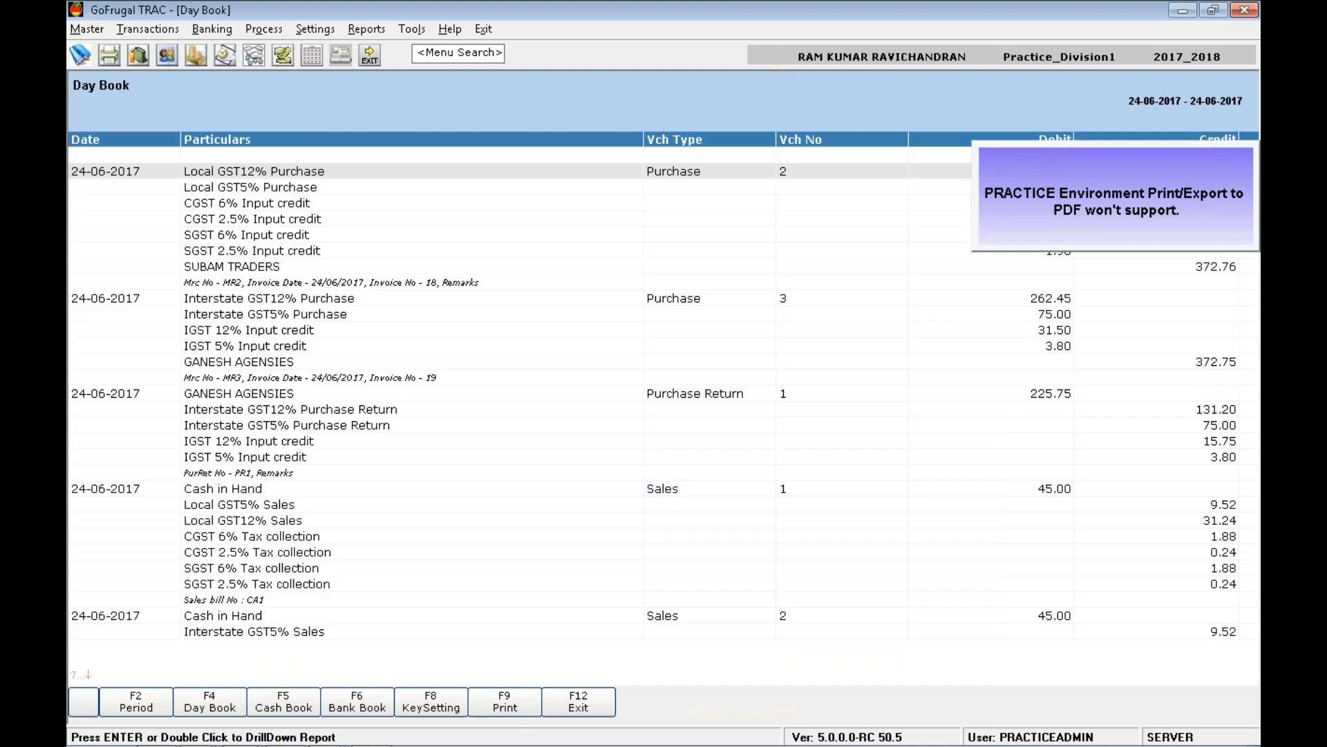
left_click(1083, 208)
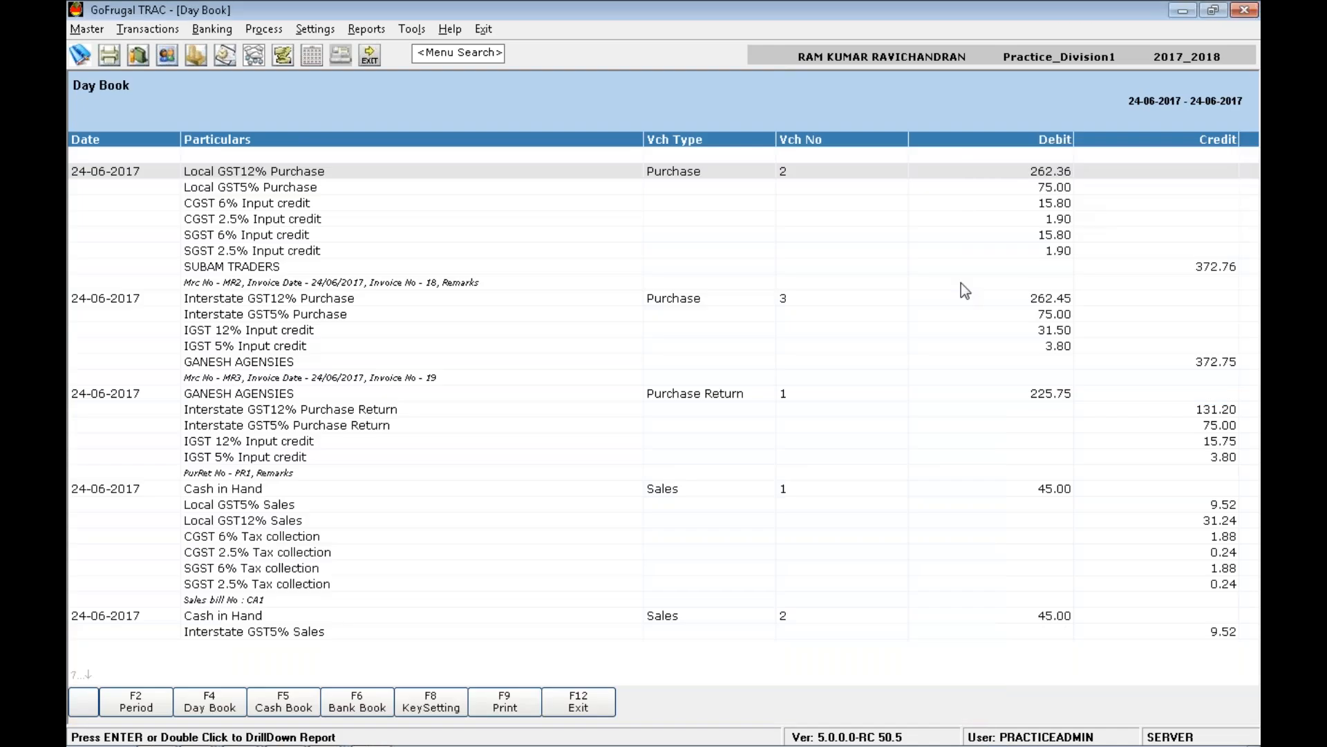
Examine the Day Book's interstate GST sales and IGST tax collection lines for the second sales bill, and leave the report.
left_click_drag(229, 536, 260, 601)
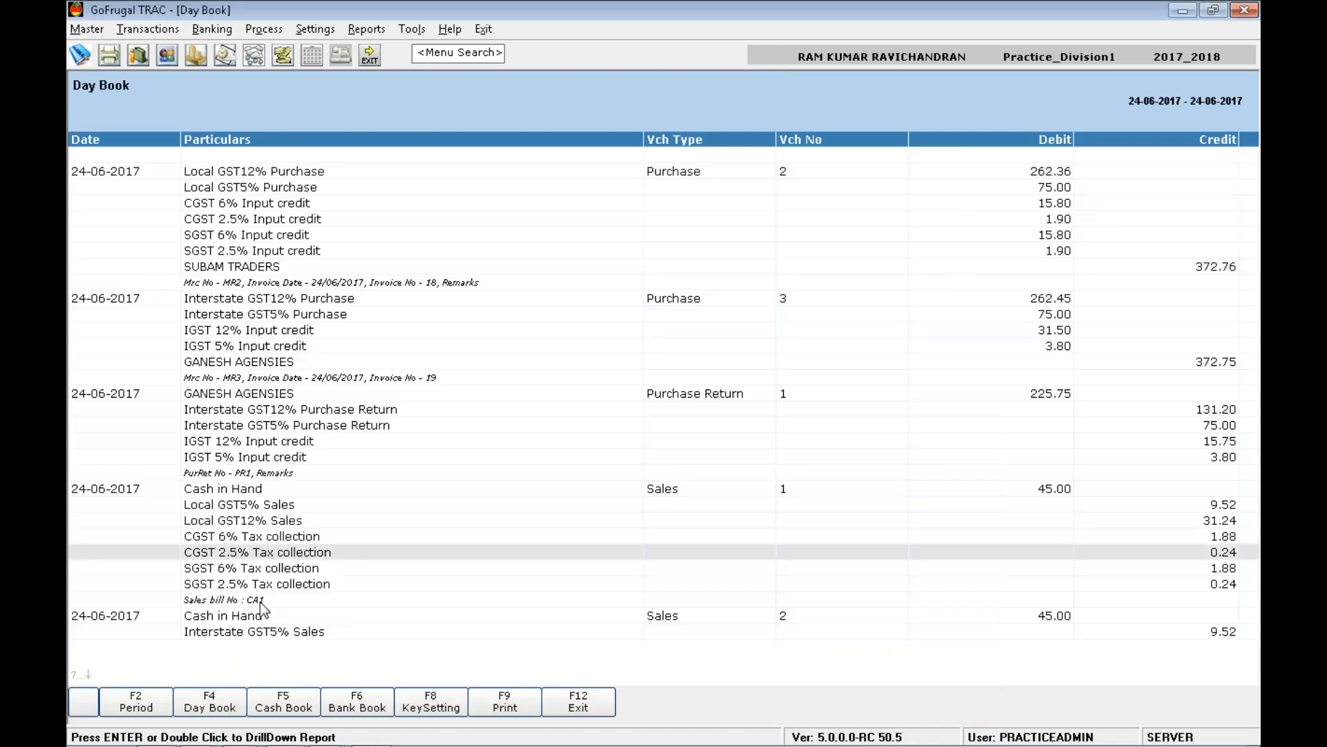
scroll(259, 602, "down", 3)
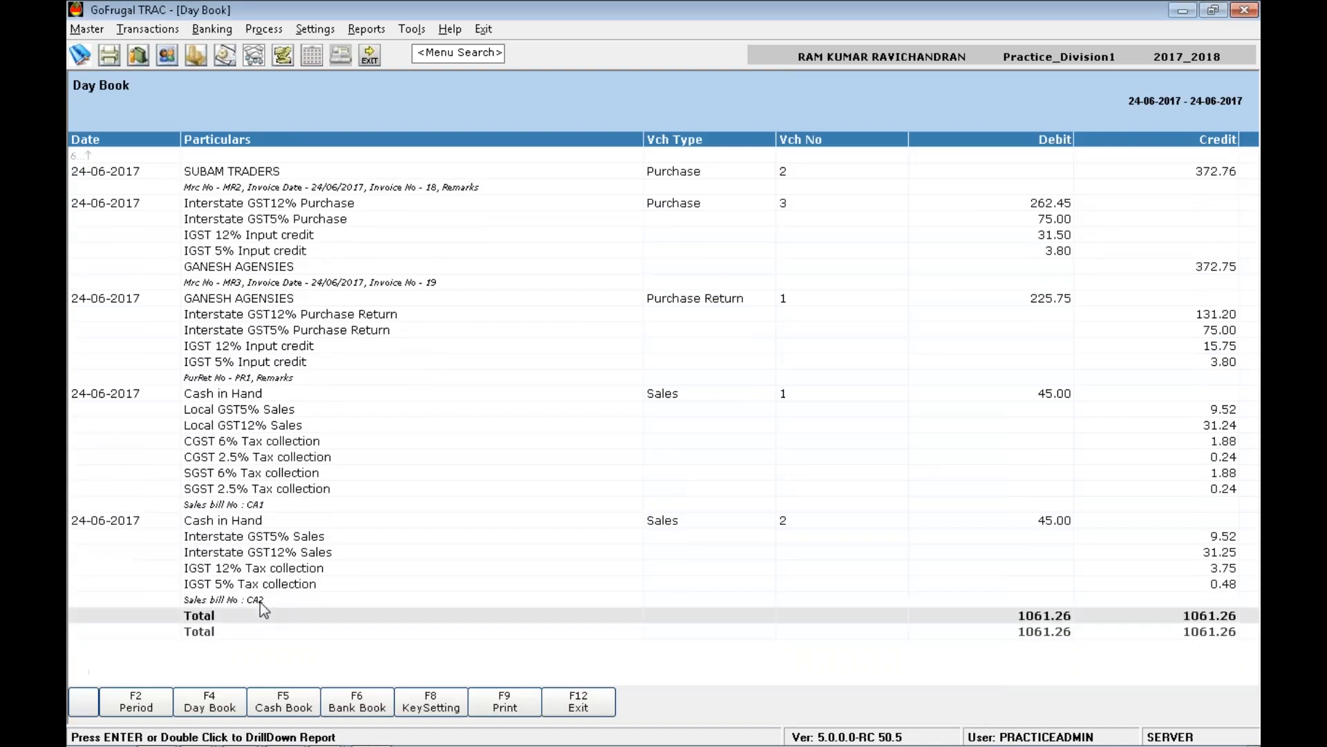
key("Up")
key("Up")
key("Up")
key("Up")
key("Up")
key("Down")
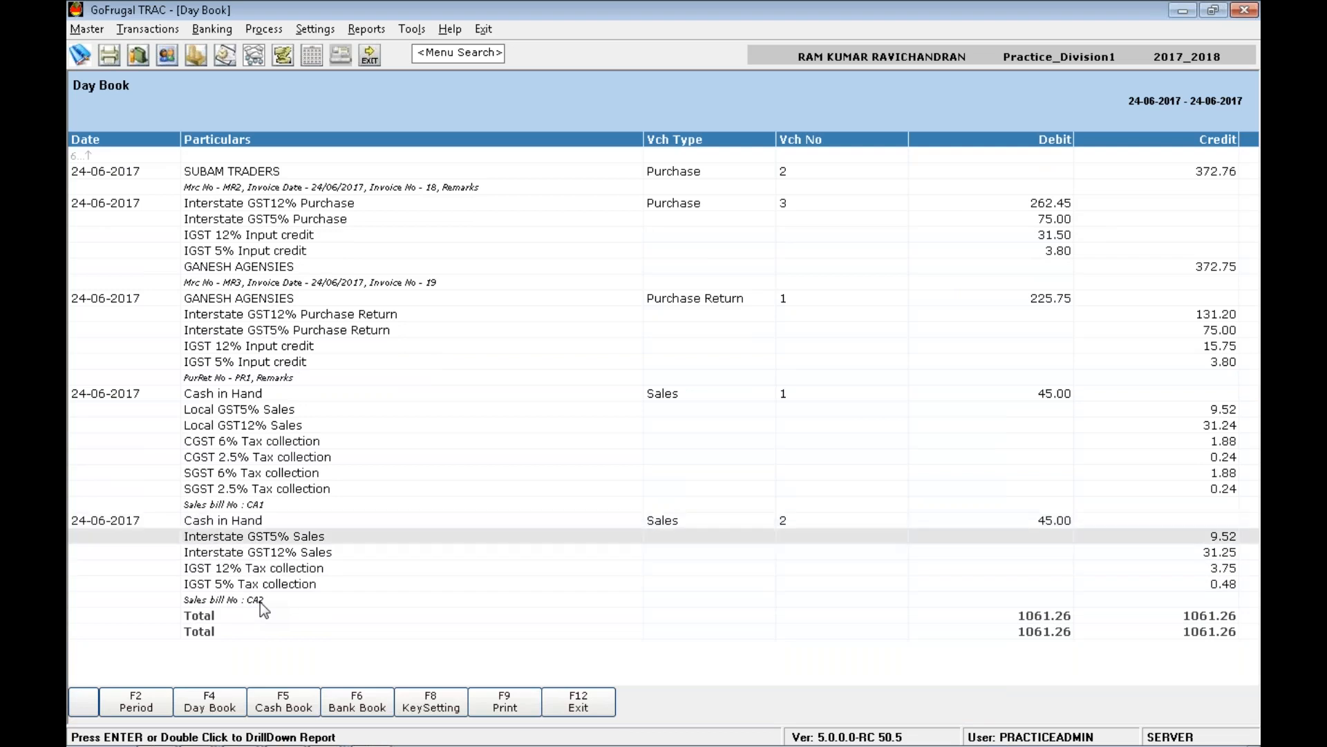
key("Down")
key("Down")
key("Down")
key("Up")
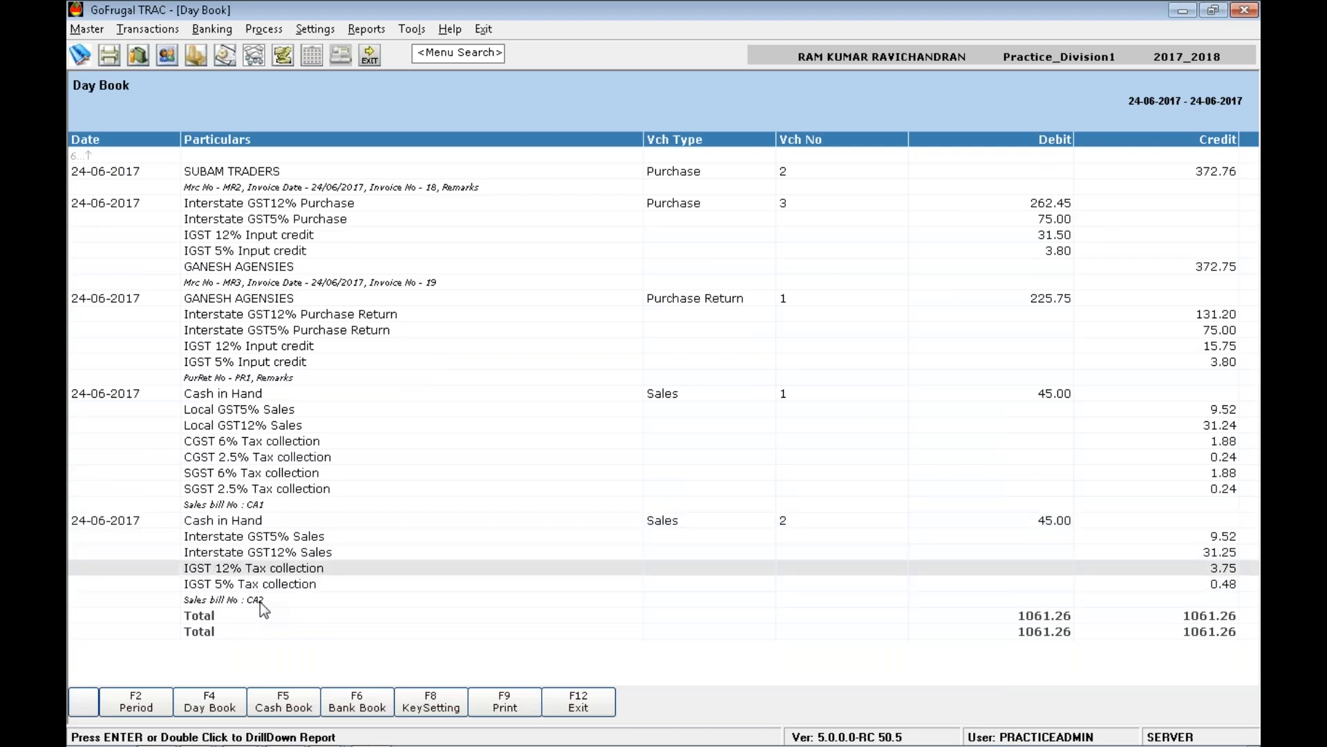
key("Up")
key("Up")
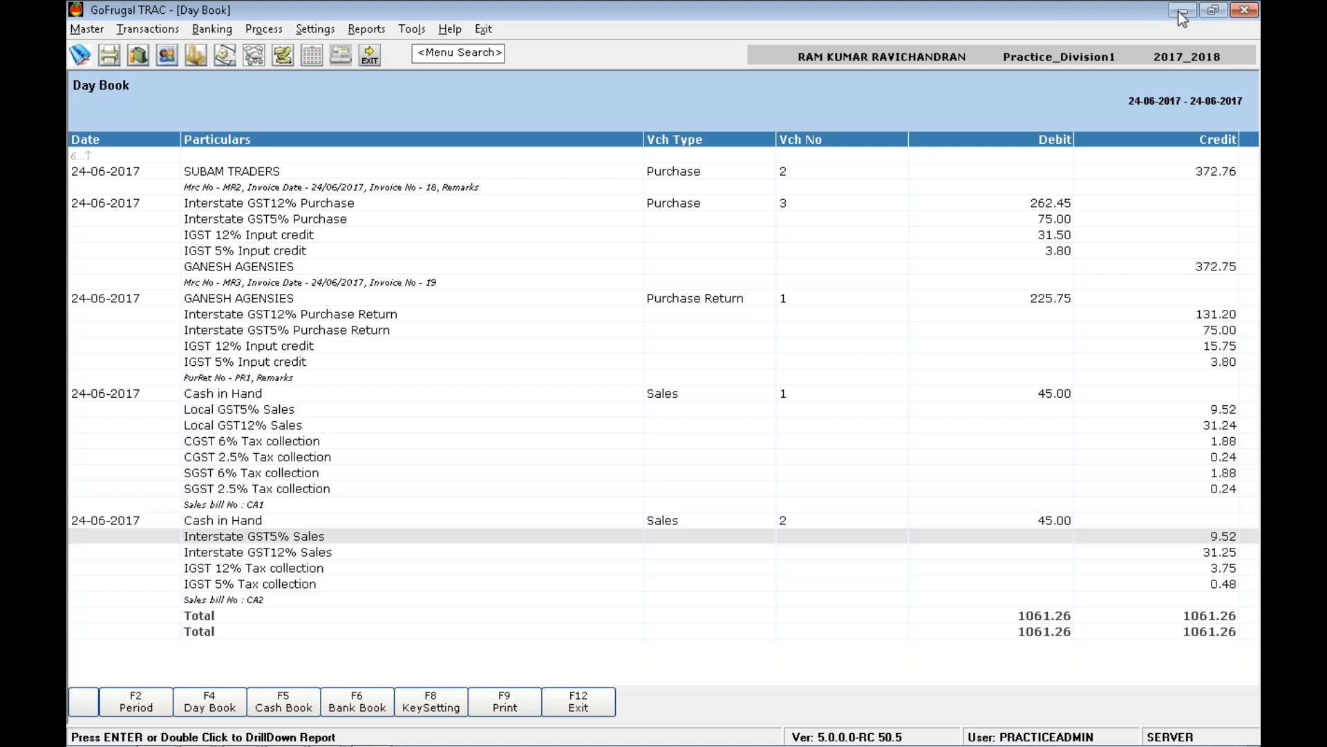
left_click(605, 703)
Switch to the GST presentation in Firefox and show slide 12 on Sales for local and interstate customers.
mouse_move(905, 27)
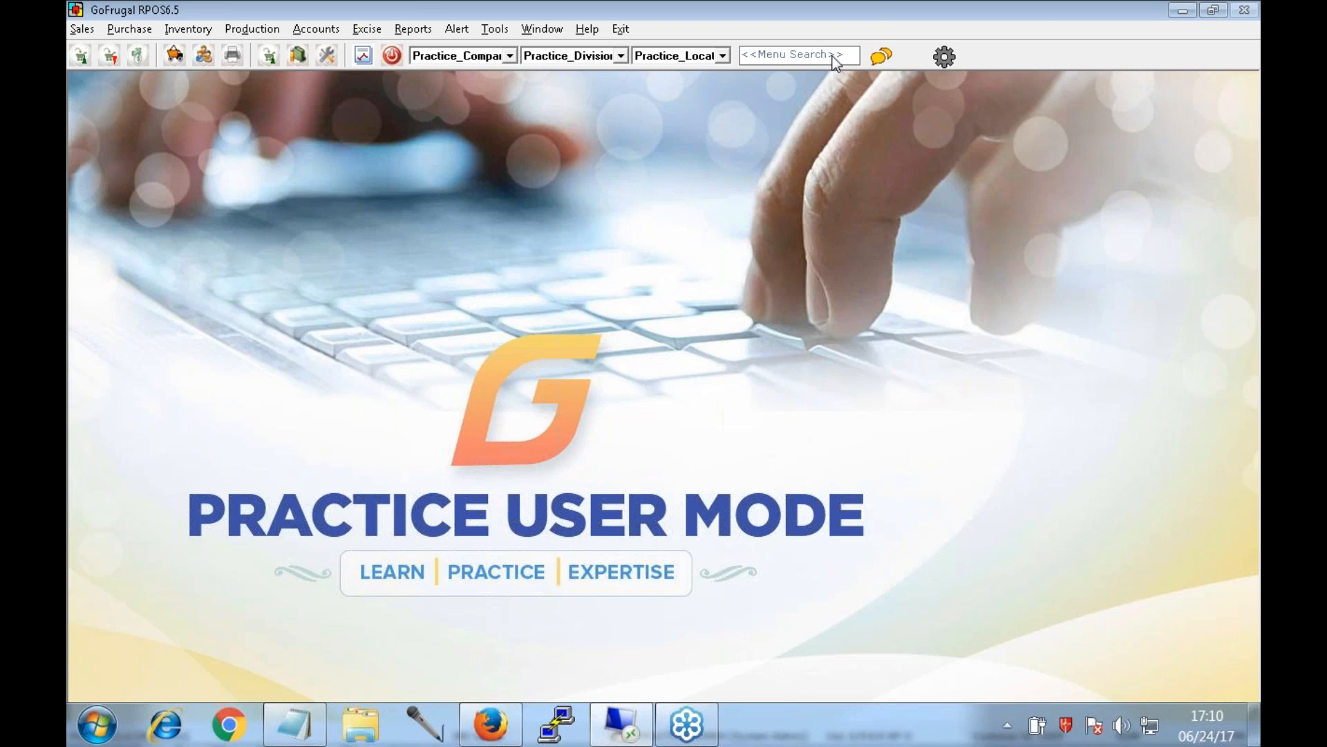
mouse_move(838, 1)
left_click(894, 15)
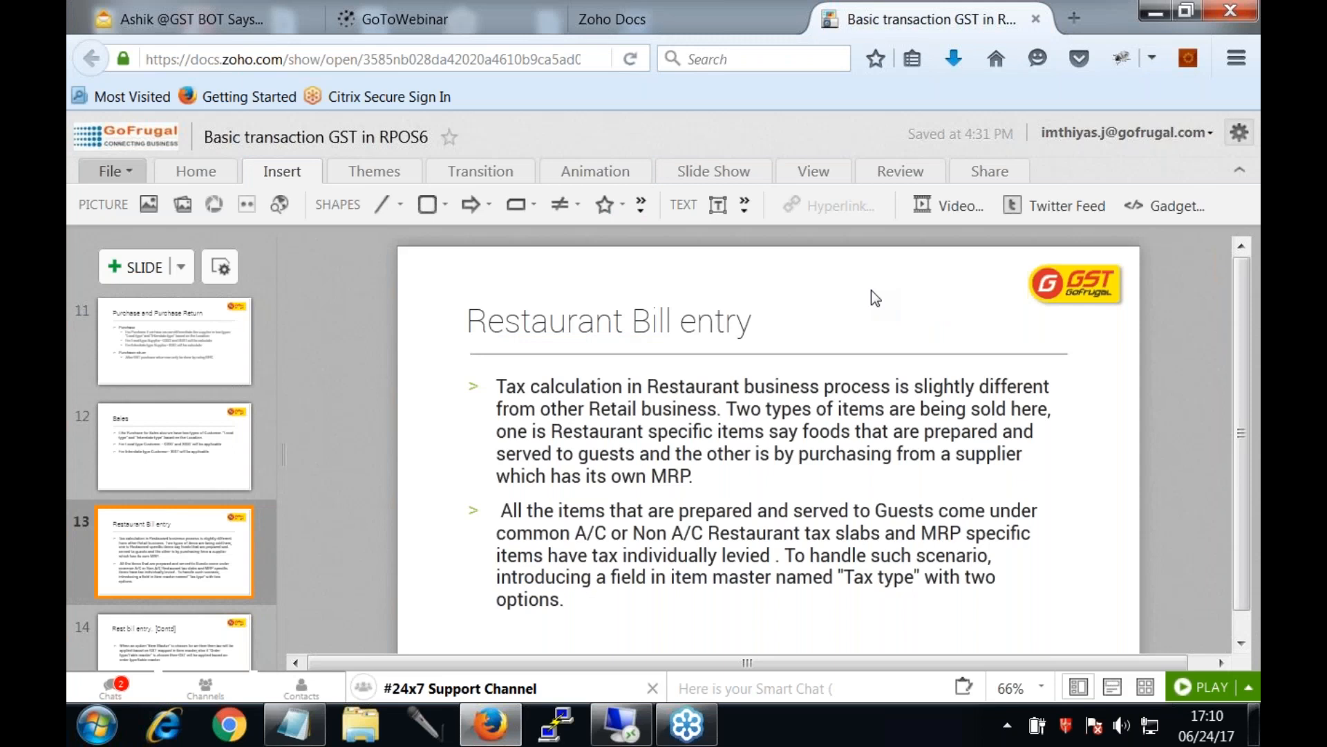
left_click(172, 439)
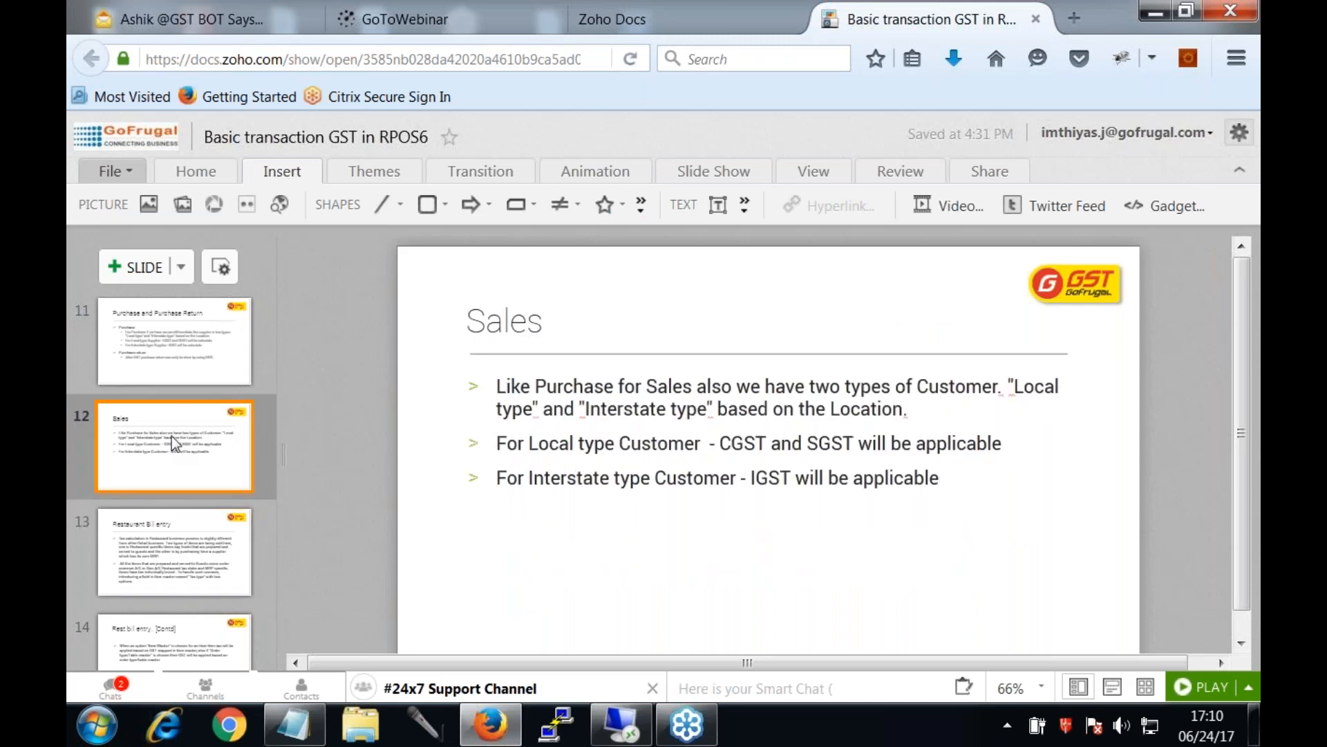
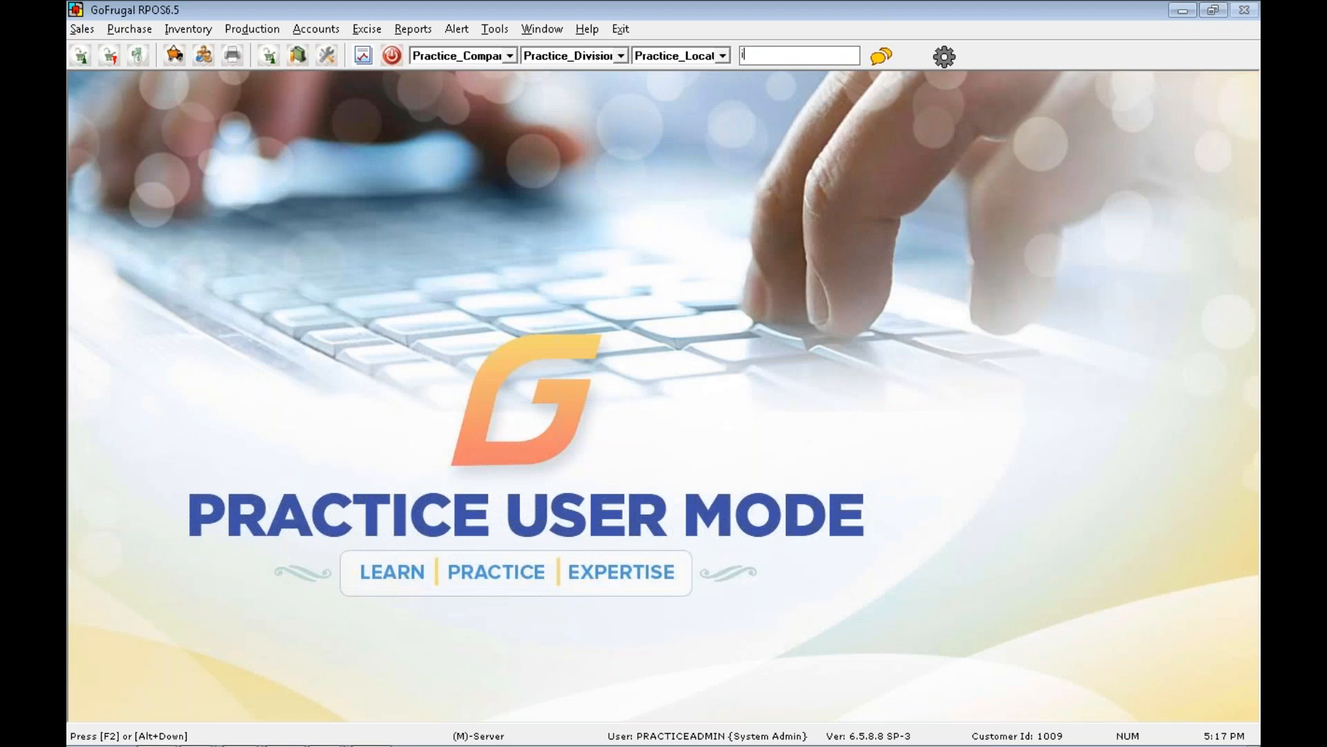
Open the Item Master in GoFrugal RPOS6.5 and load CHICKEN BIRIYANI for editing.
type("tem master")
key("Return")
key("Return")
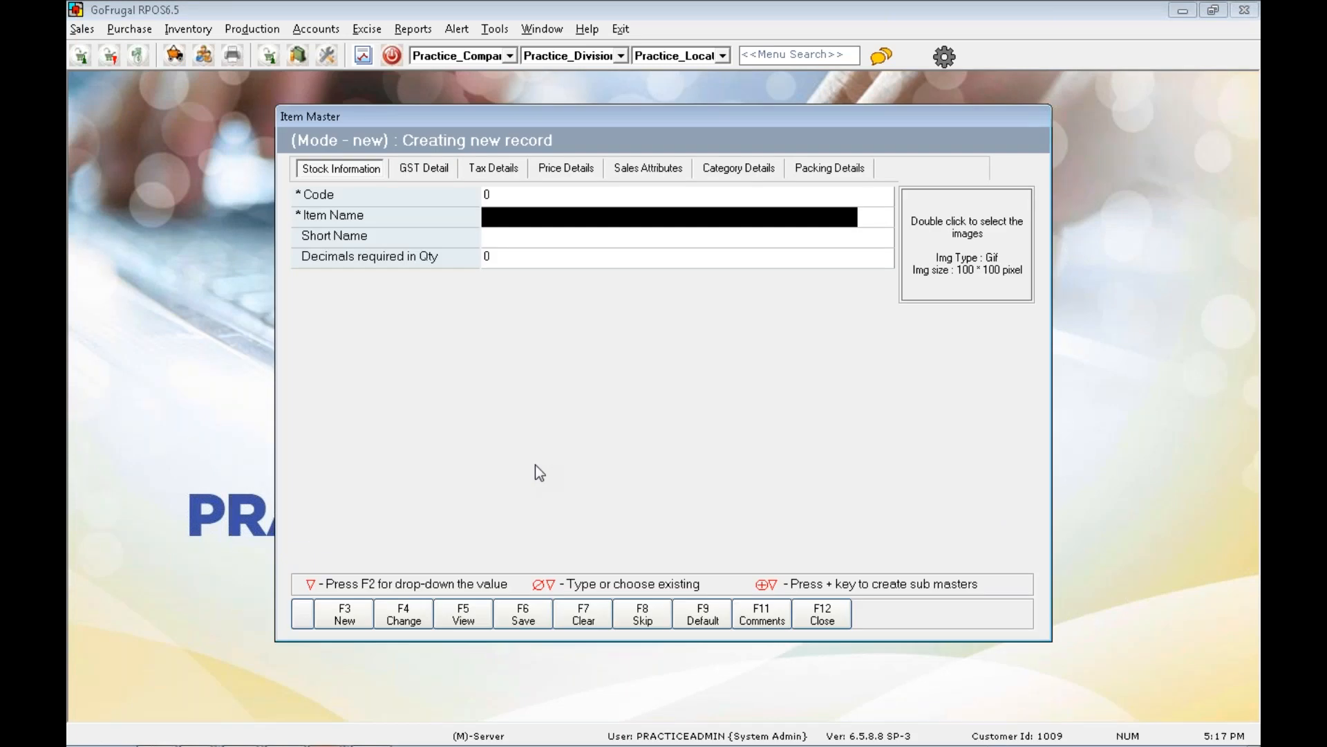
left_click(415, 614)
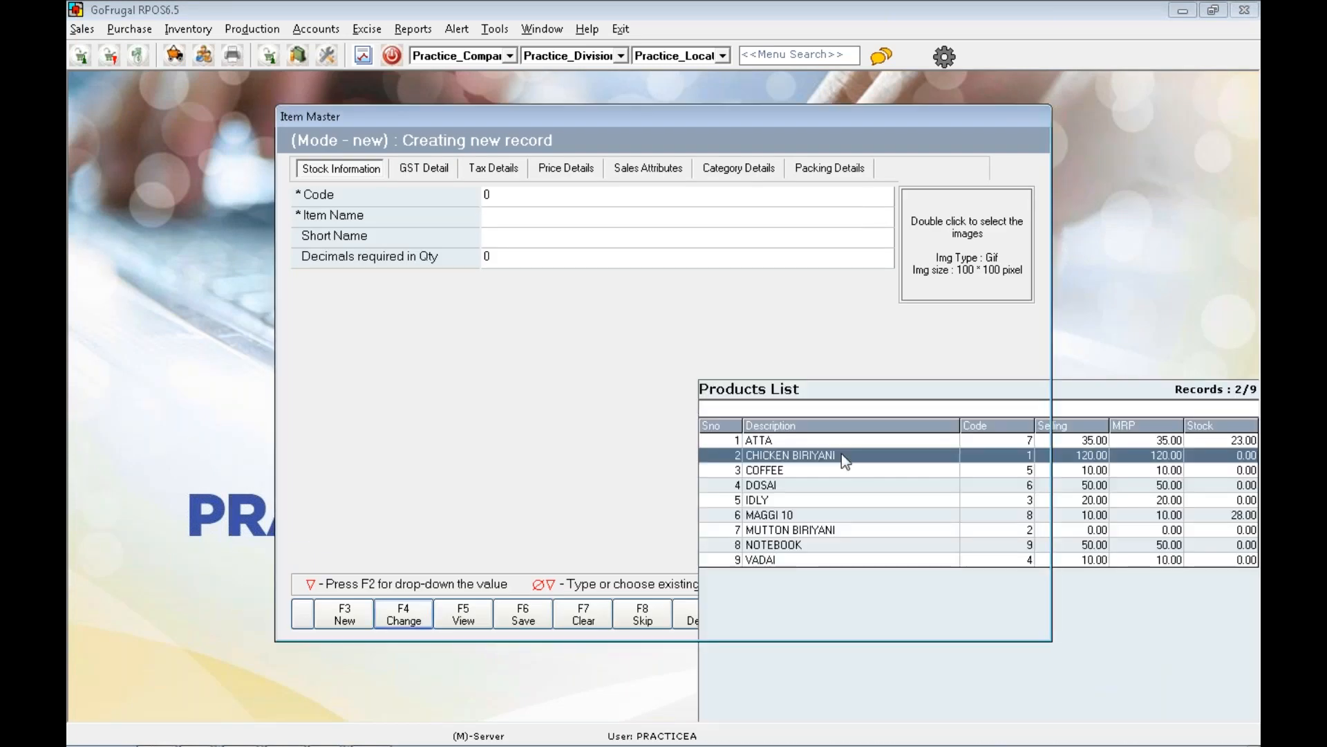
double_click(840, 453)
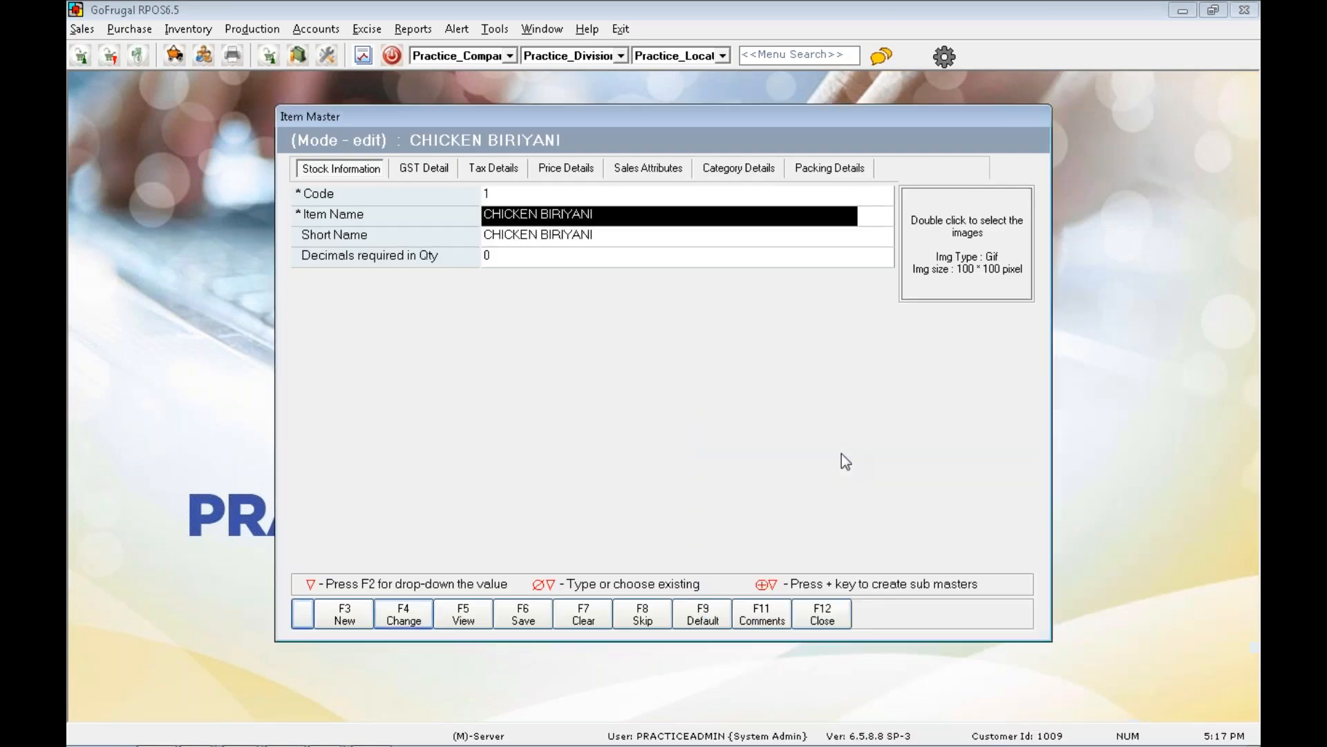
Check the GST Tax and Tax Based on settings in CHICKEN BIRIYANI's GST details.
left_click(443, 171)
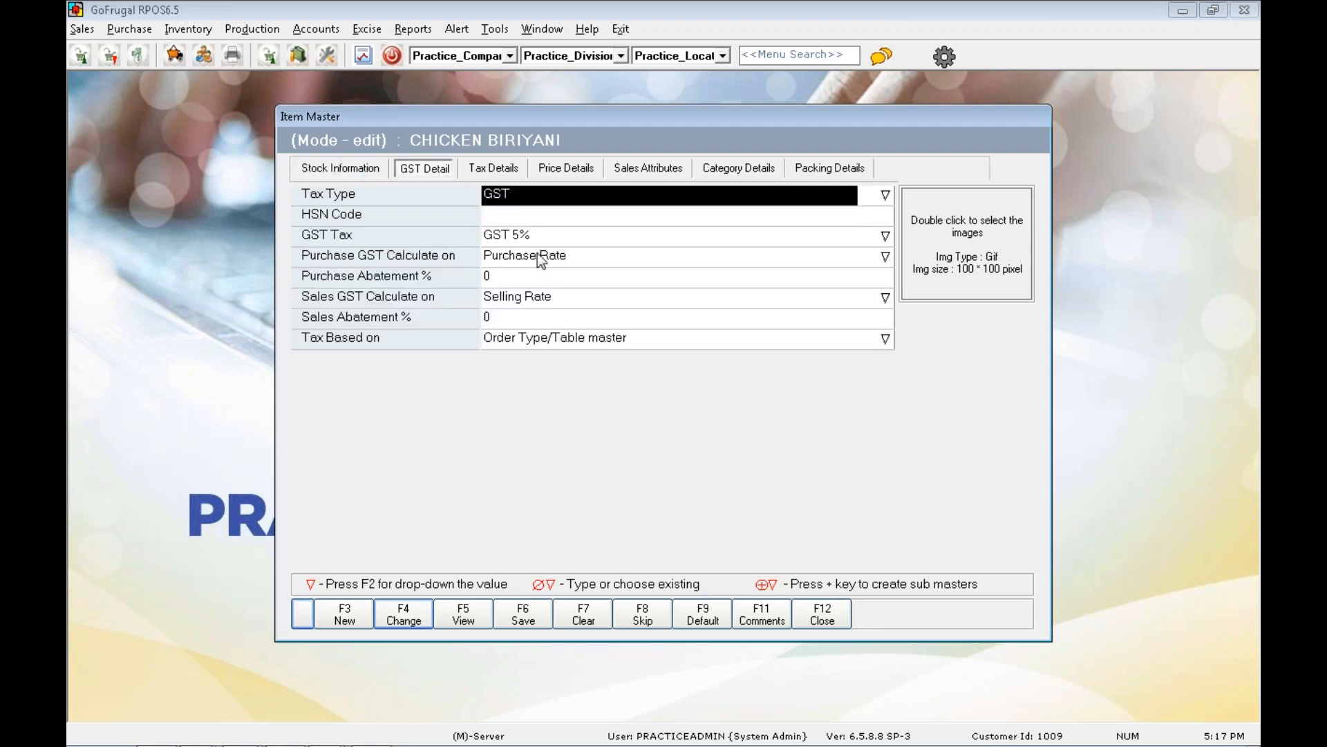
left_click(551, 344)
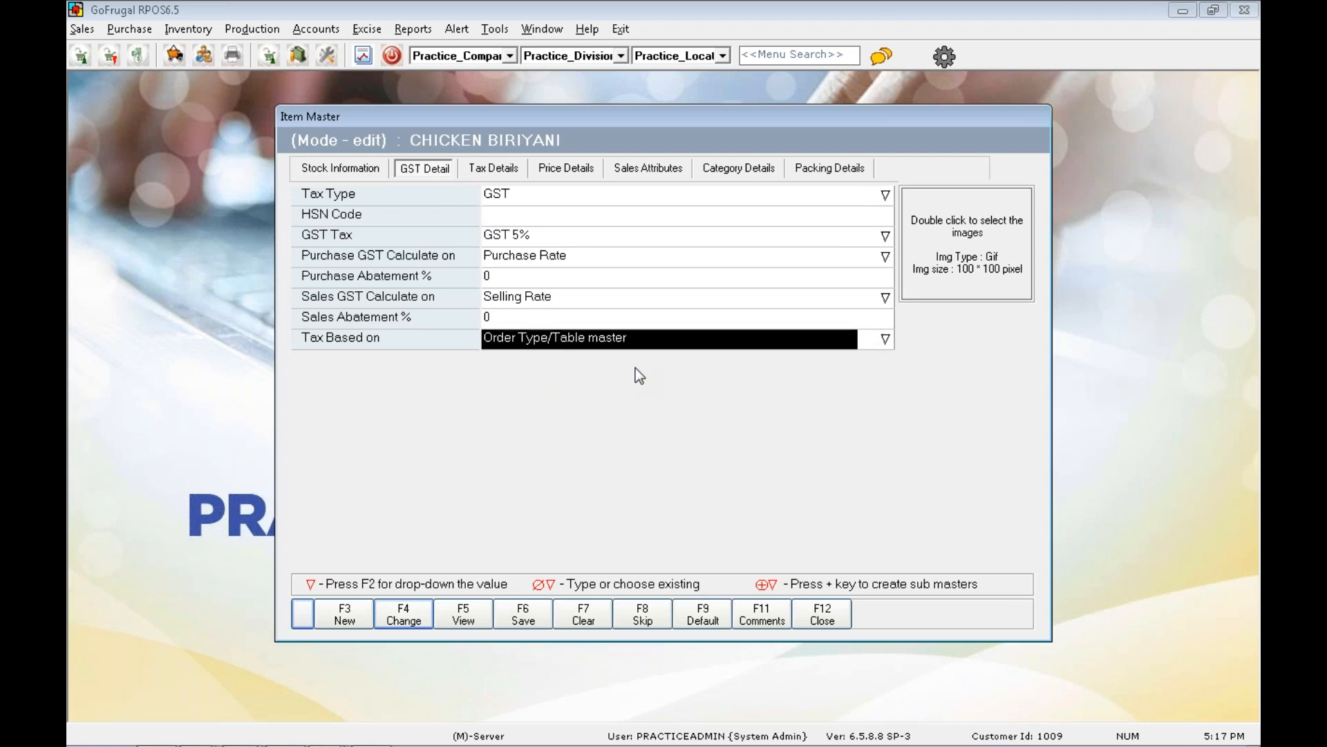
left_click(517, 235)
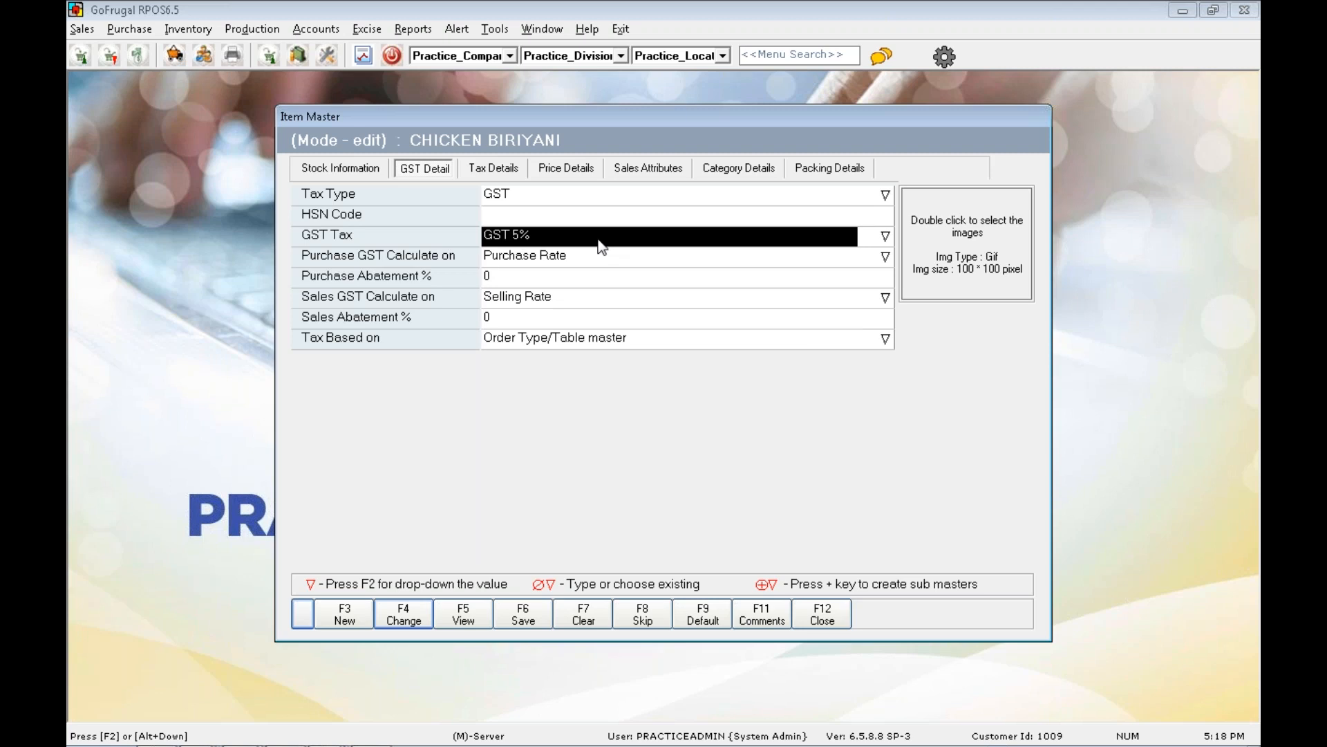
Load COFFEE from the product list and check its GST Tax and Tax Based on settings.
left_click(398, 614)
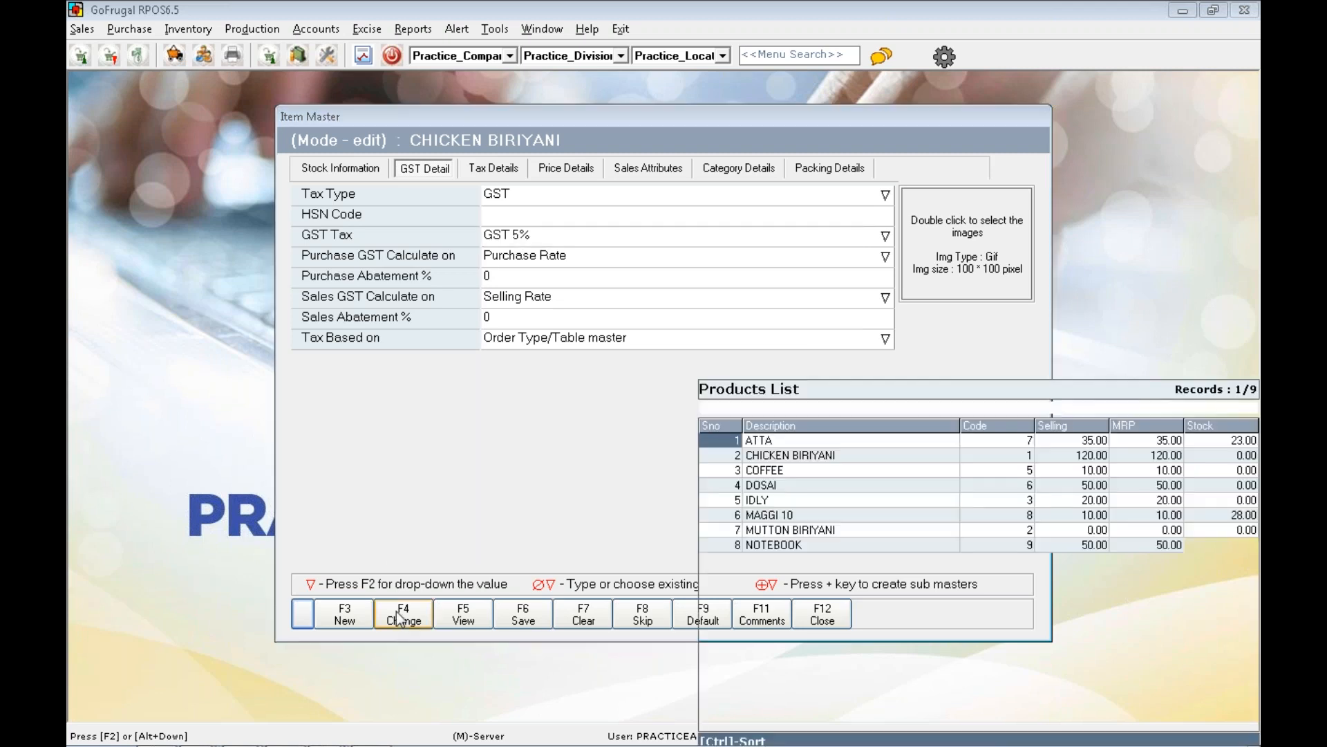
double_click(824, 473)
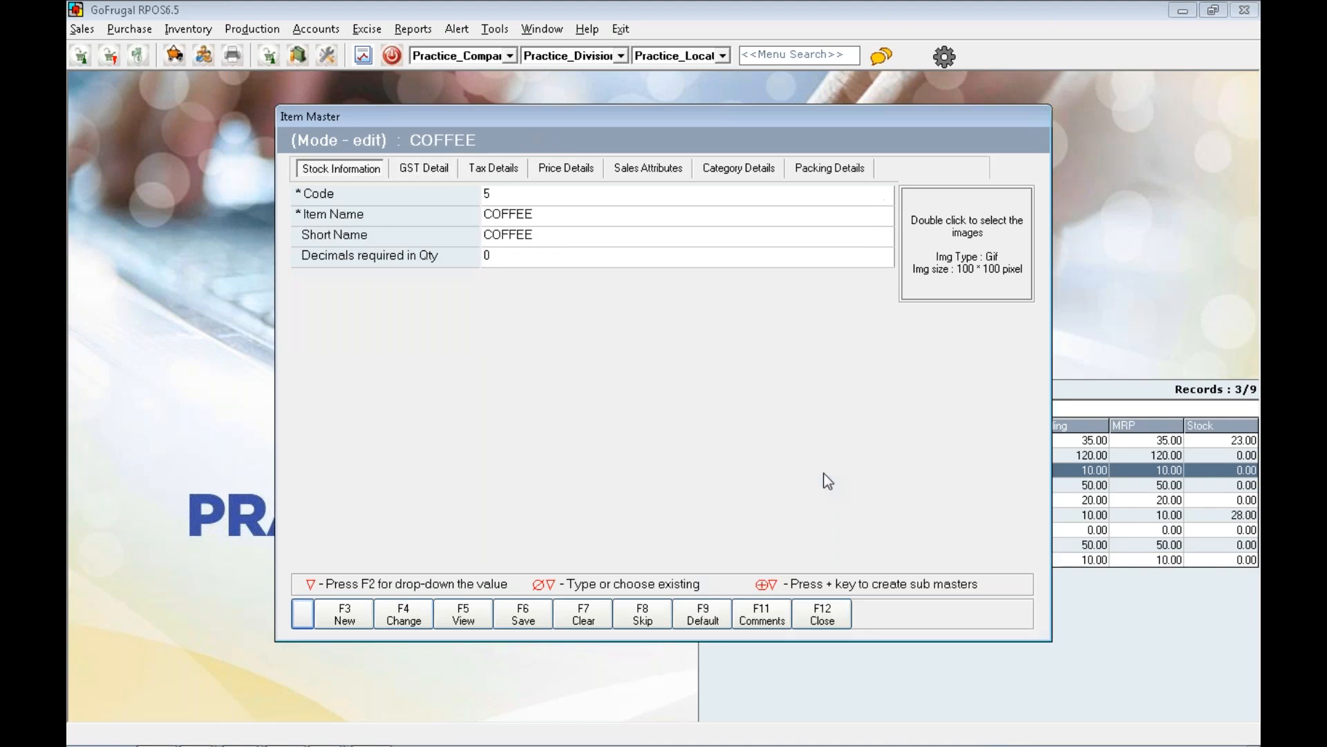
left_click(427, 168)
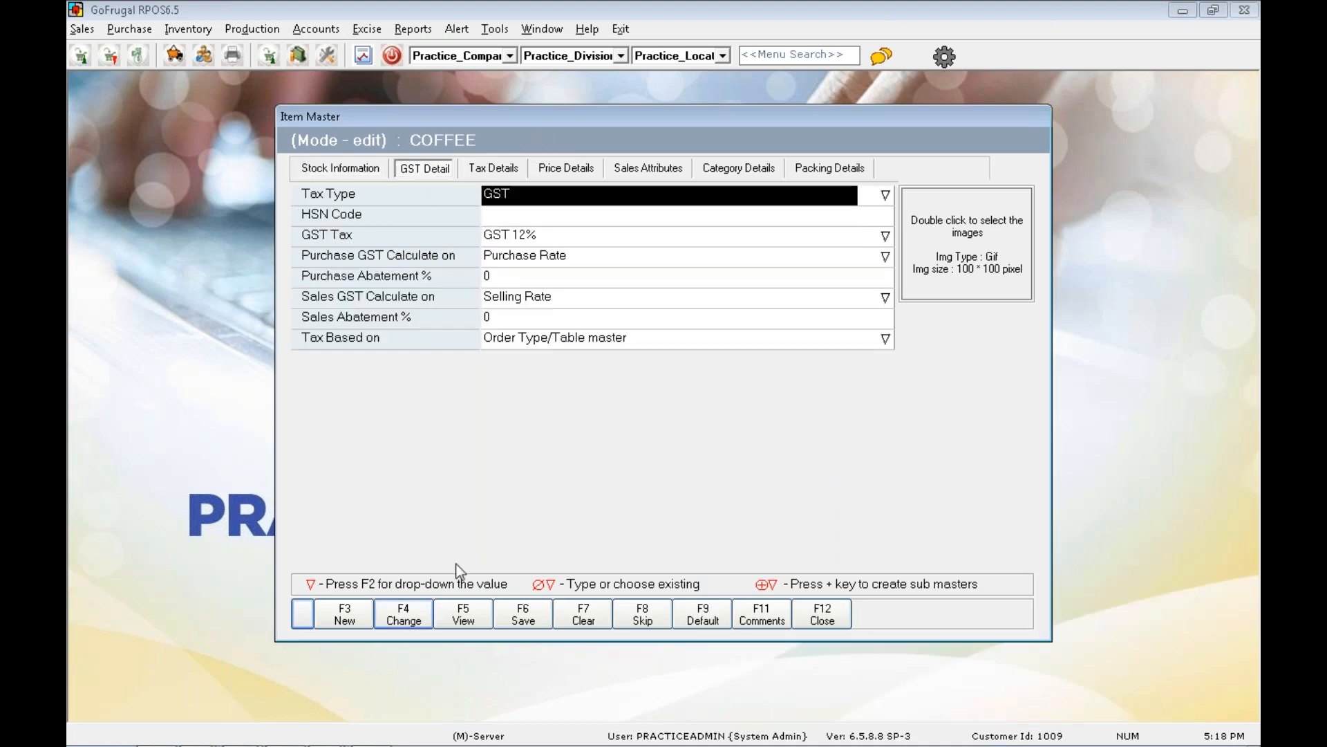
left_click(401, 619)
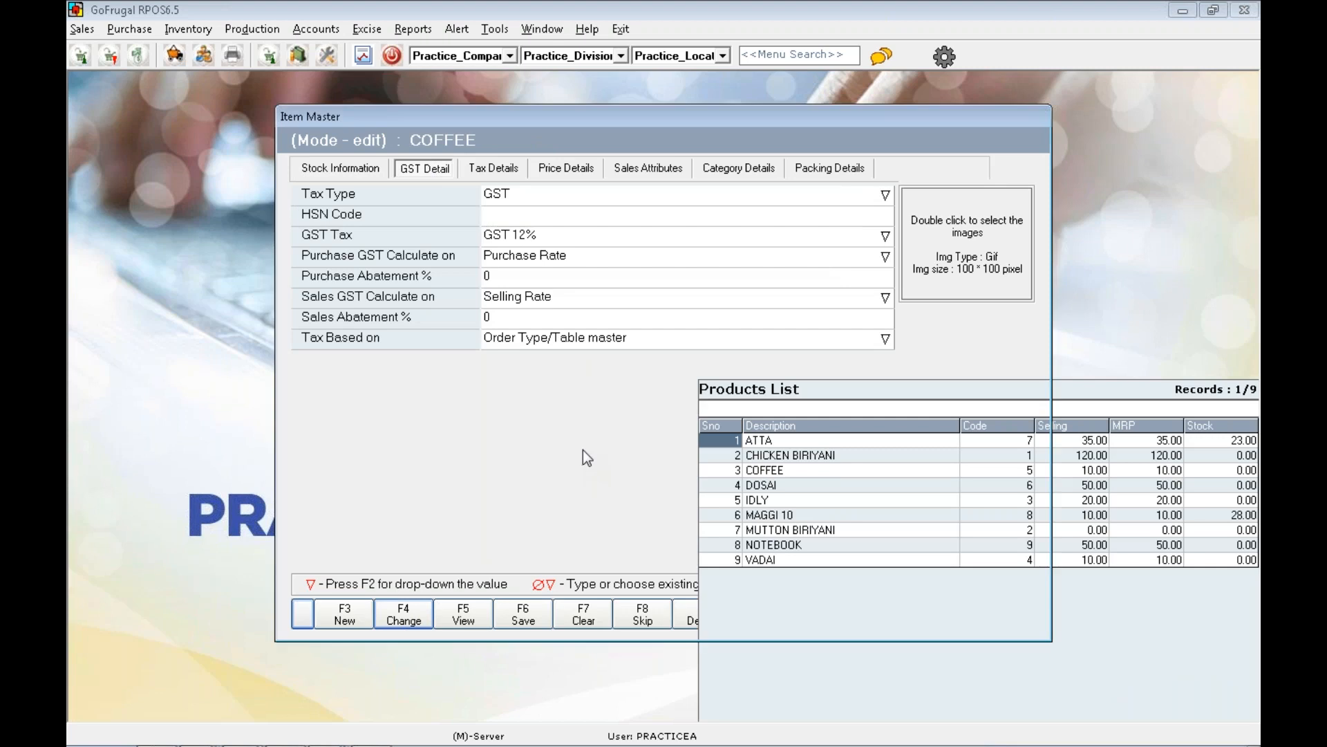
key("Escape")
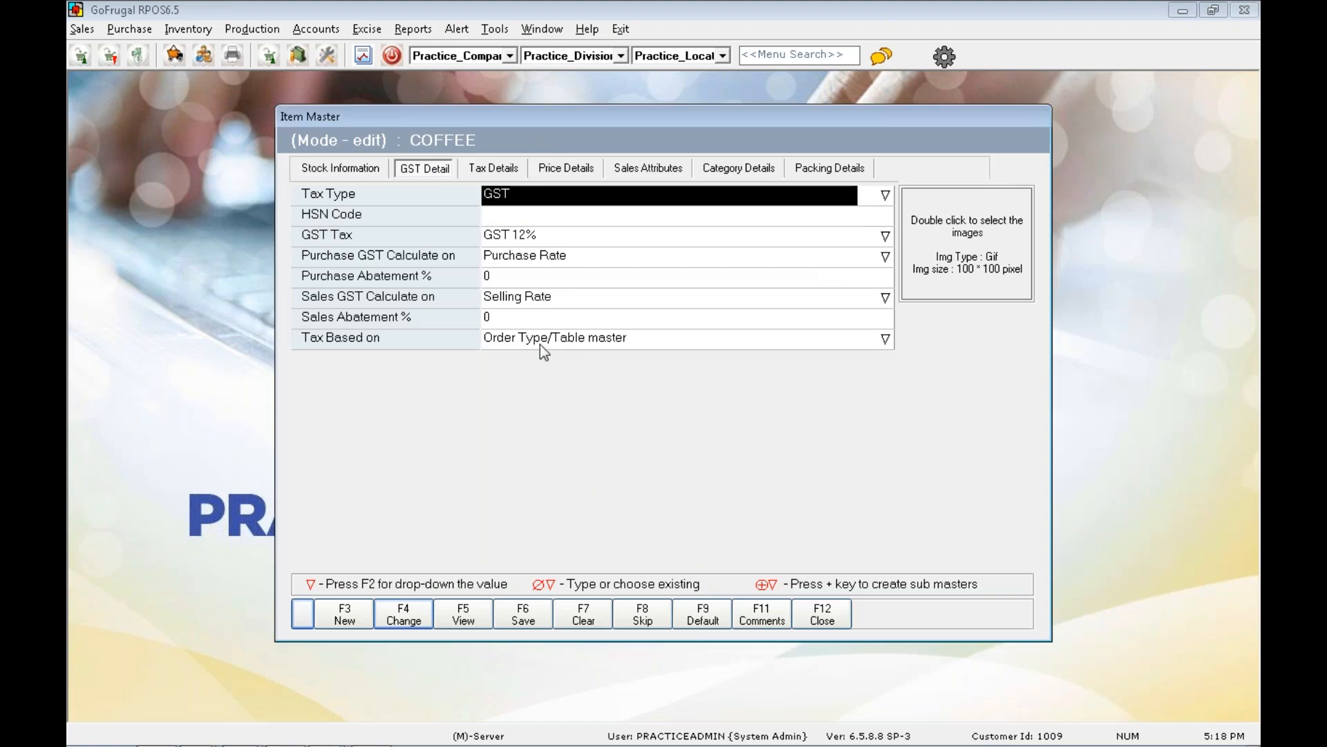
Load MUTTON BIRIYANI from the product list and display its GST details.
left_click(405, 613)
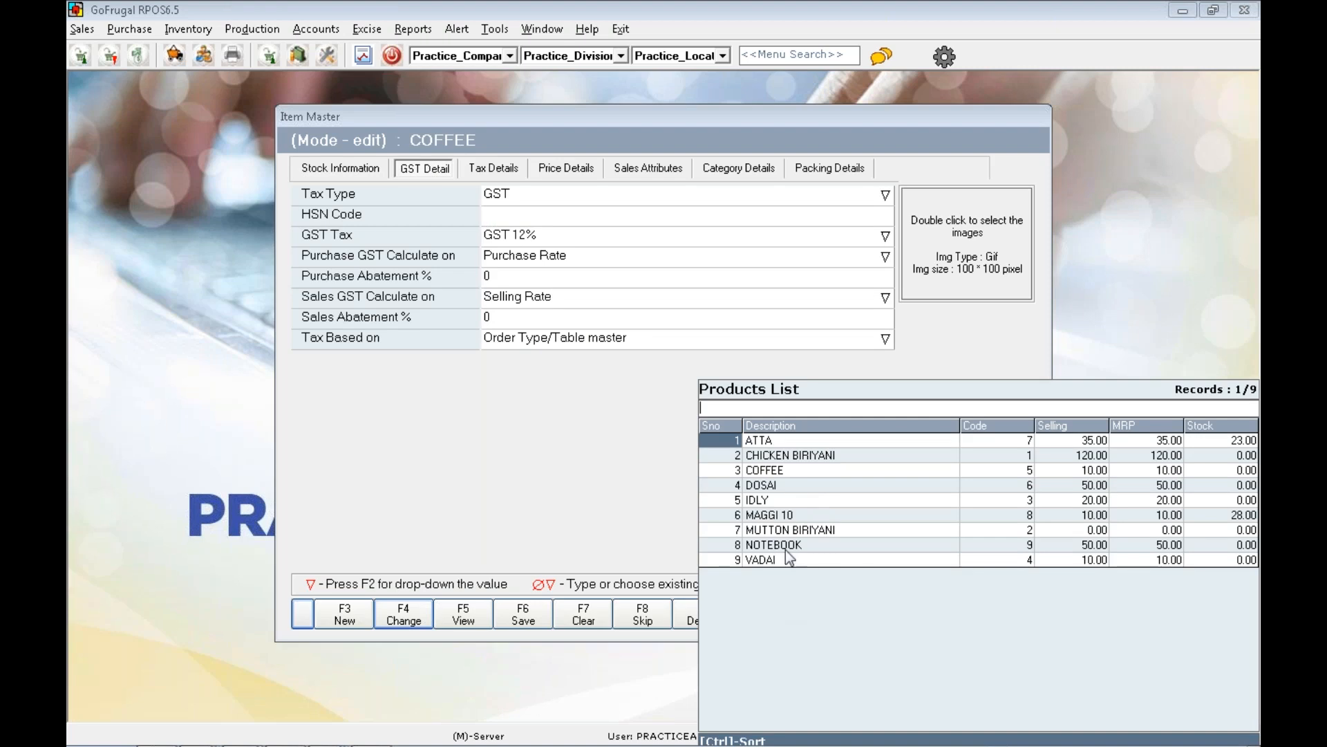
double_click(794, 530)
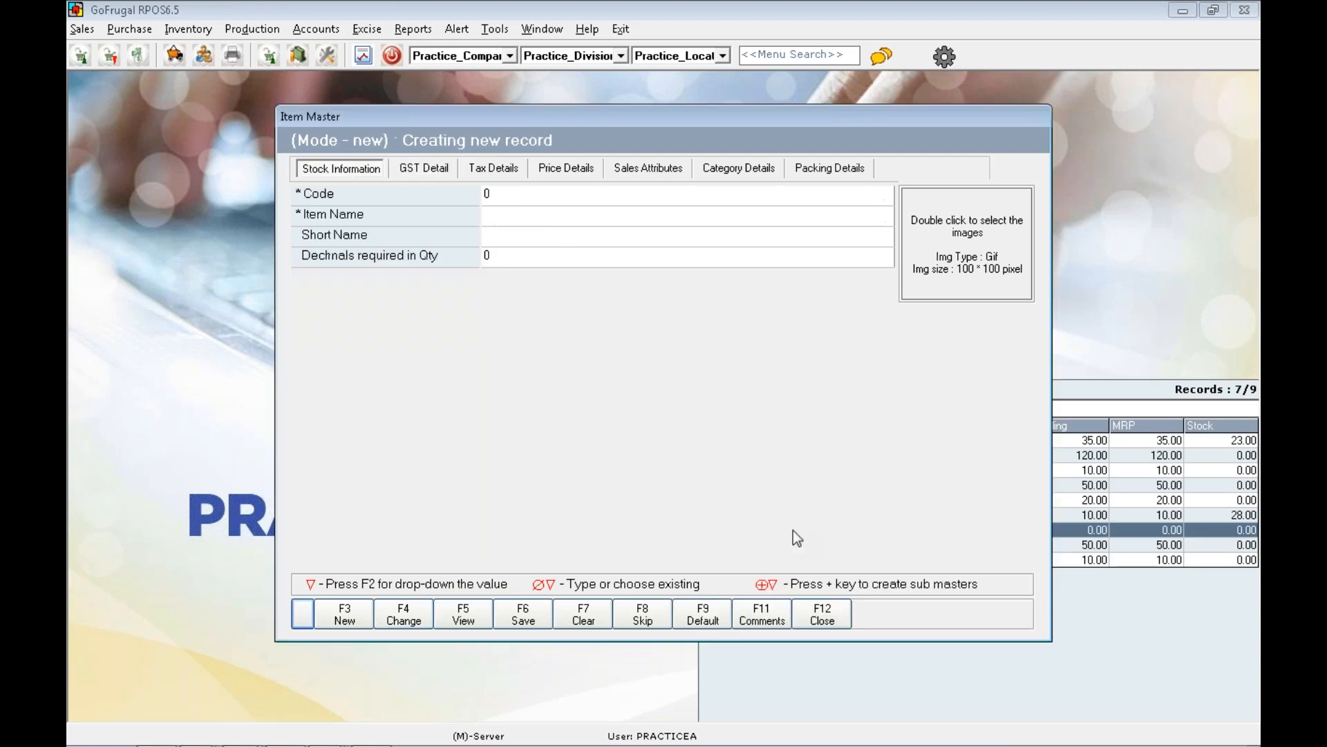
left_click(437, 176)
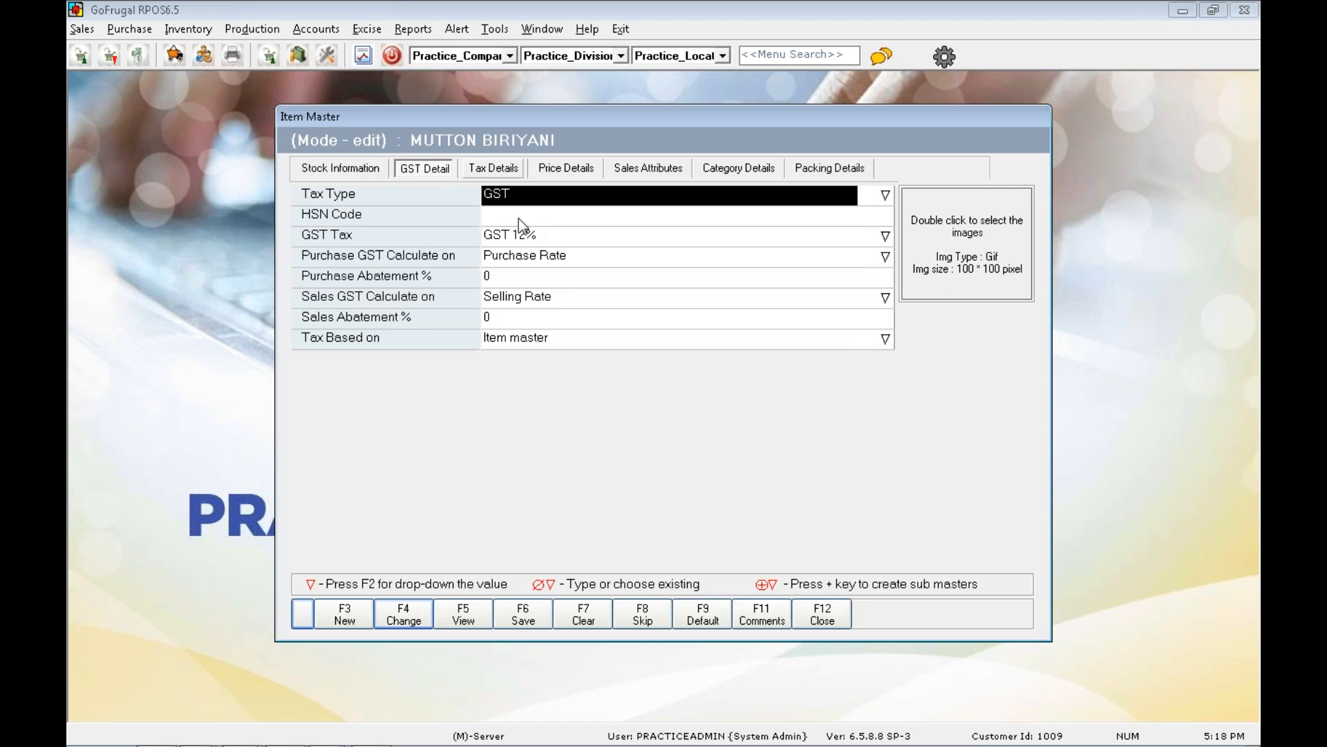
Review the Tax Type options, GST Tax and Tax Based on setting for MUTTON BIRIYANI, and close the Item Master.
key("F2")
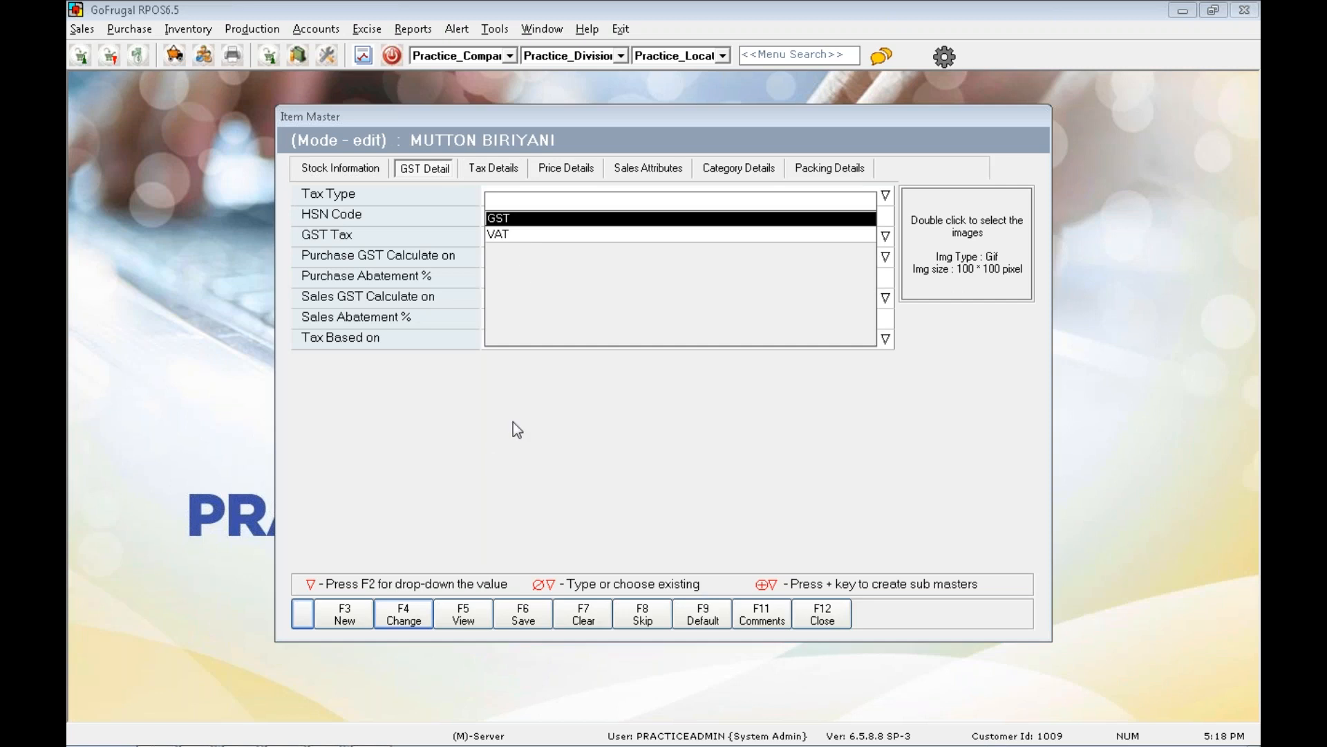
key("Return")
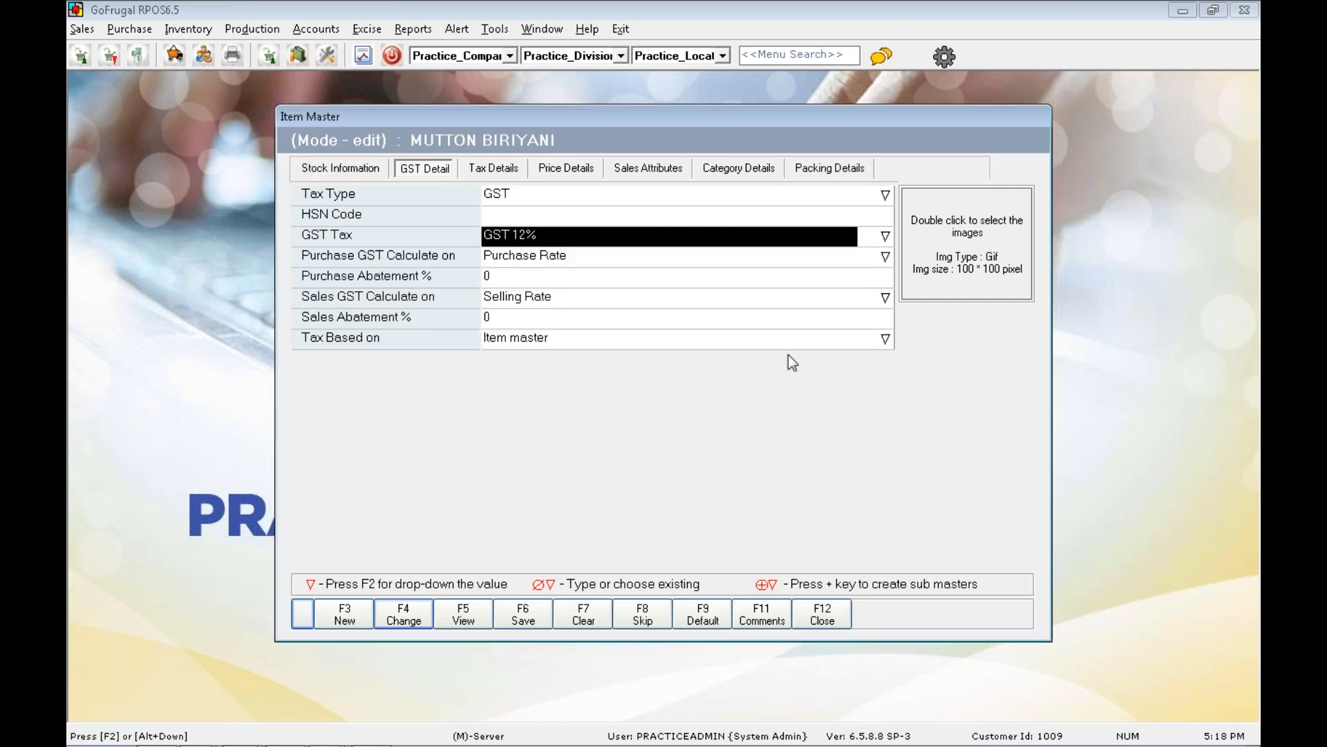
left_click(540, 346)
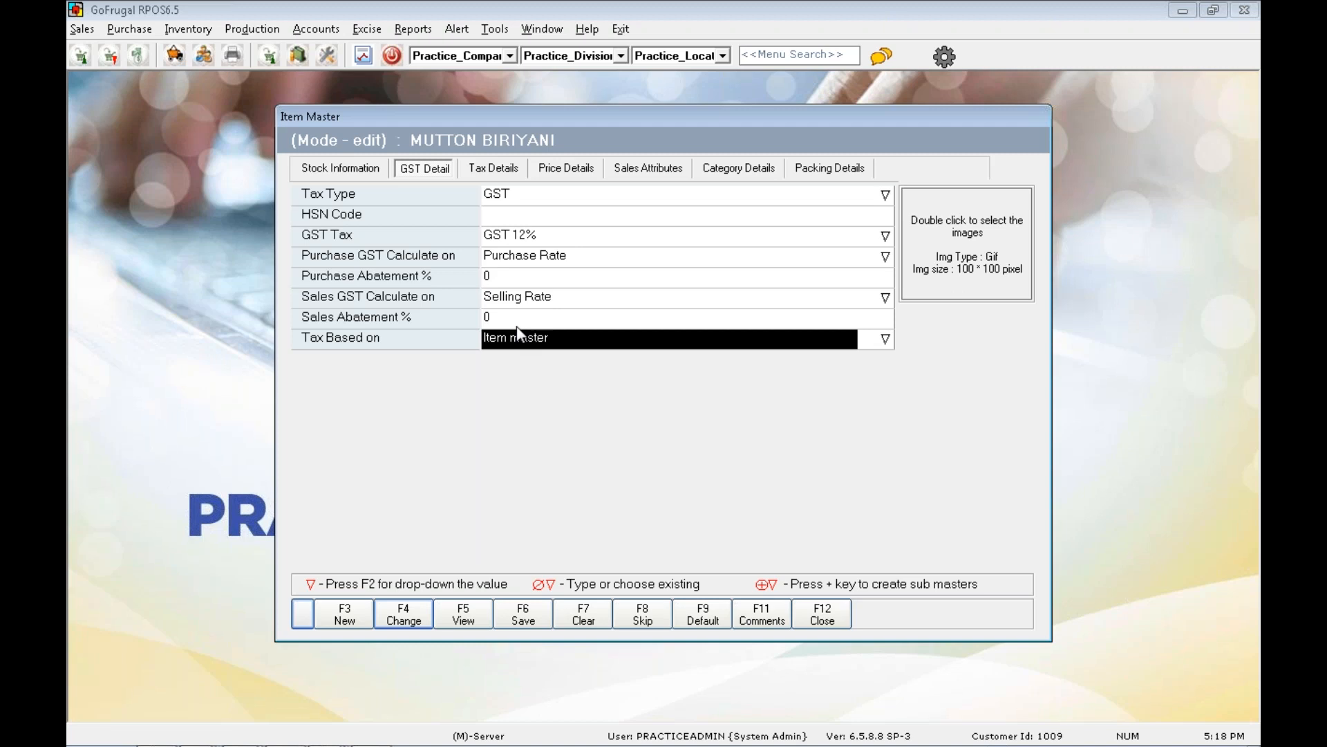
key("F12")
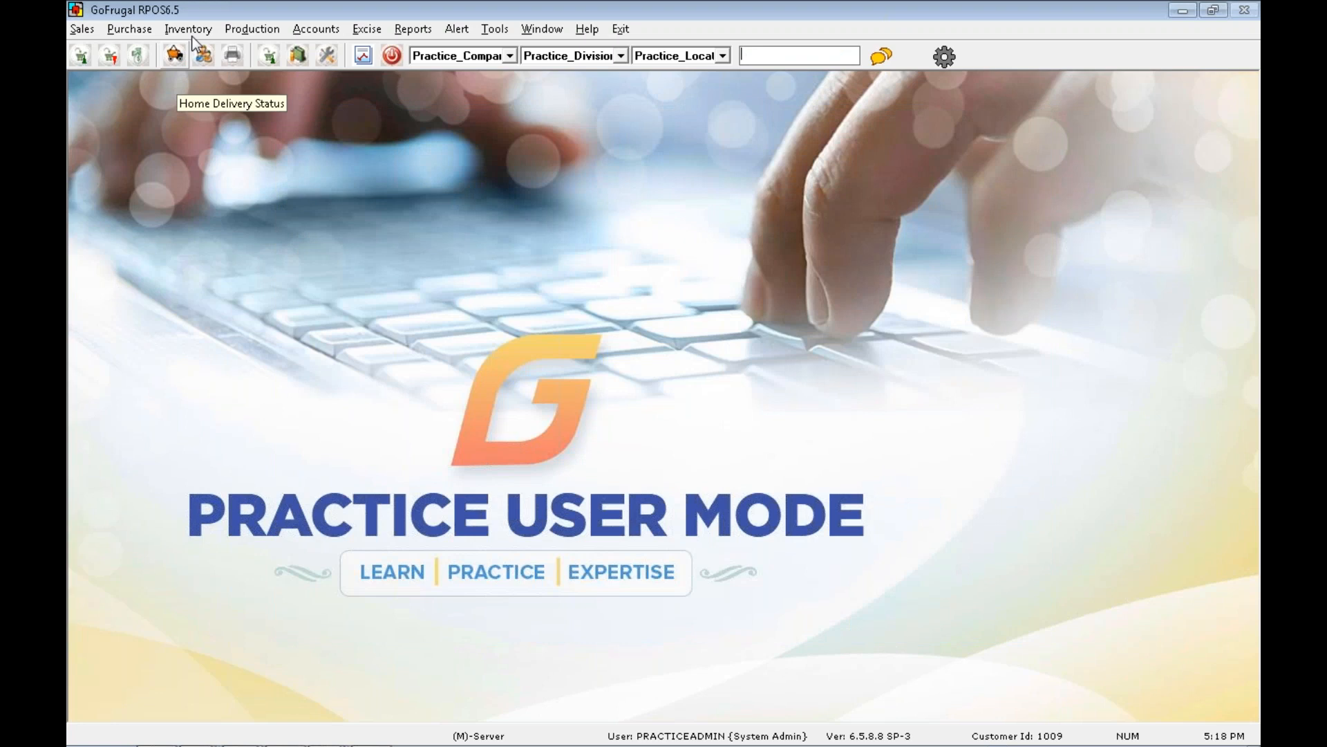
Try to load a table record for editing in the Table Master, and exit the form.
type("ta")
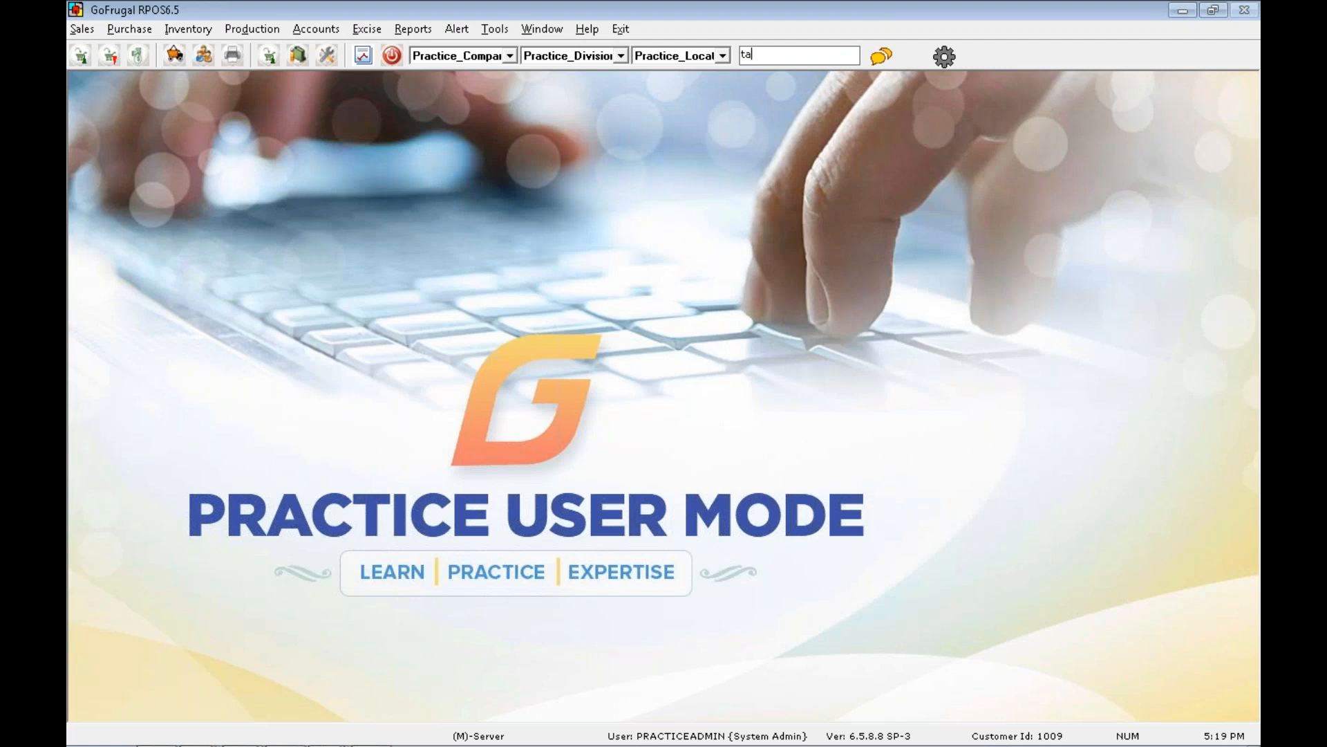
type("ble")
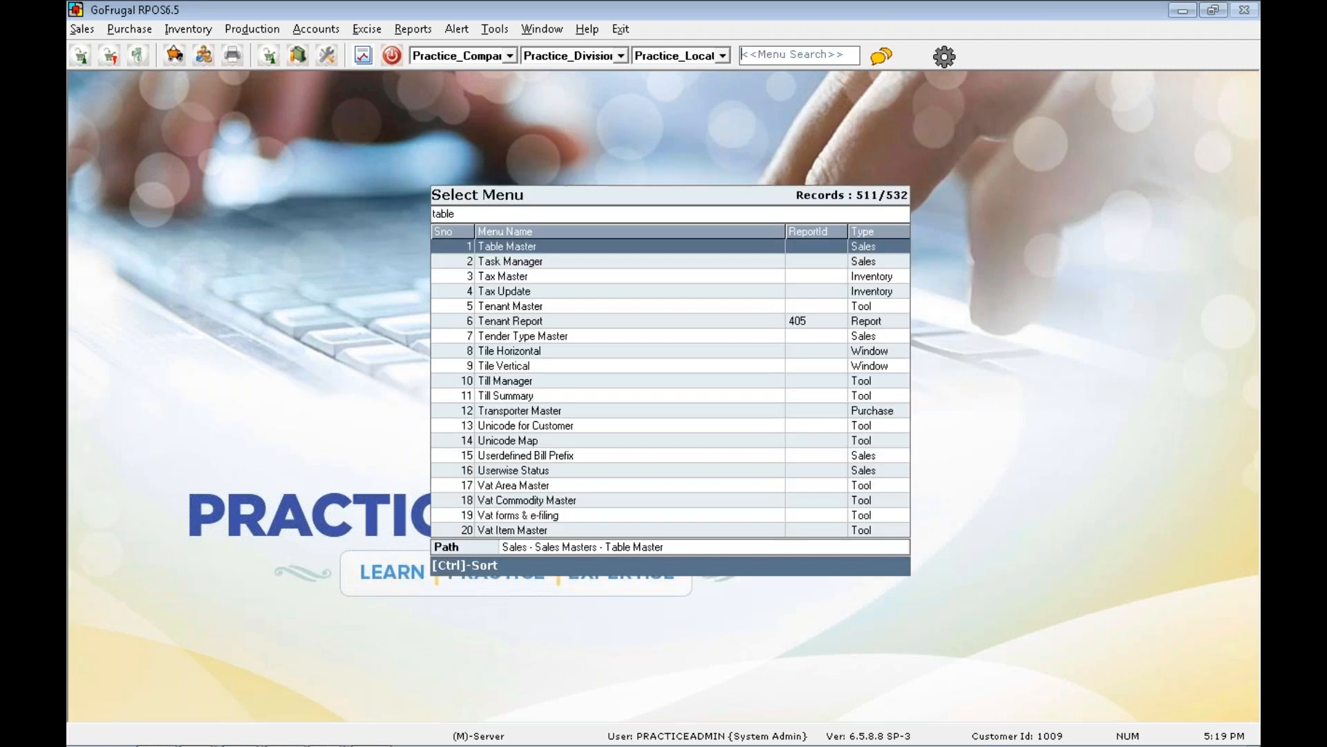
key("Return")
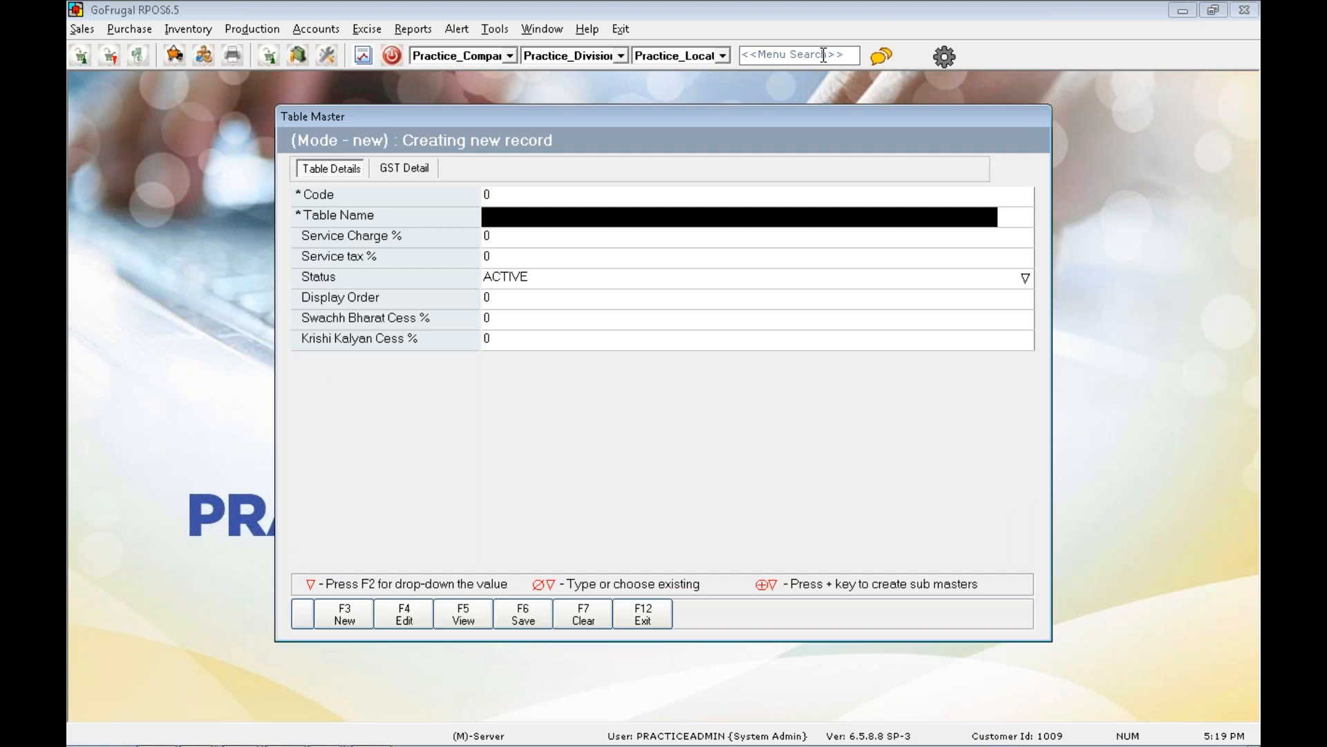
left_click(405, 612)
double_click(1030, 442)
key("F12")
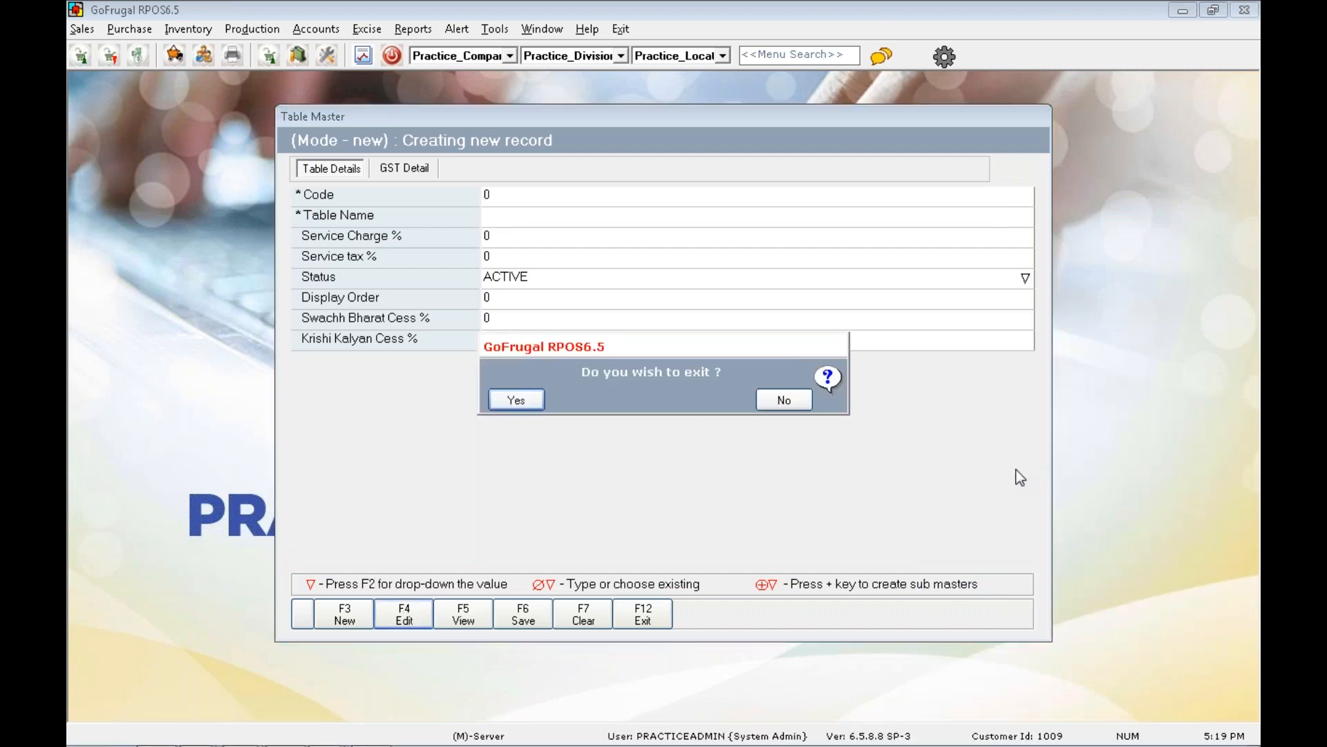
left_click(520, 401)
Load the Take Out order type in the Order Type Master, check its GST Tax setting, and close the form.
type("or")
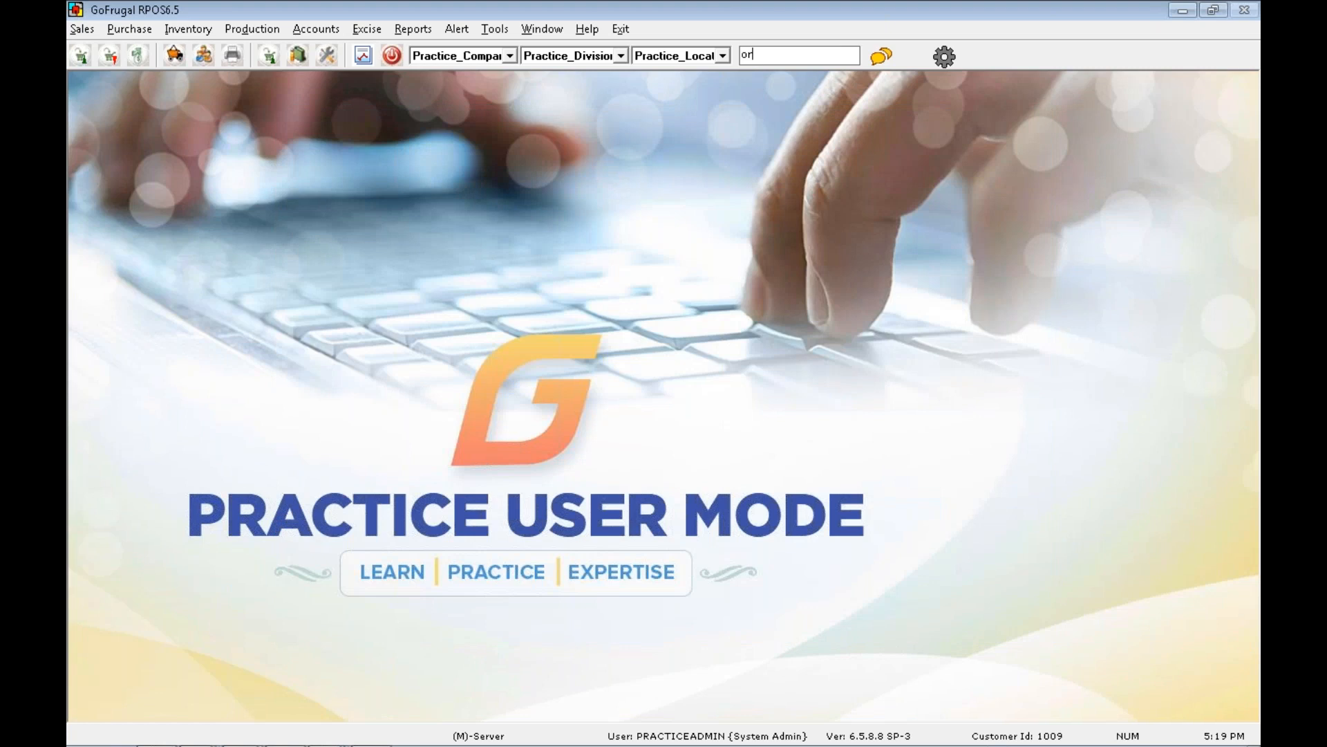
type("der")
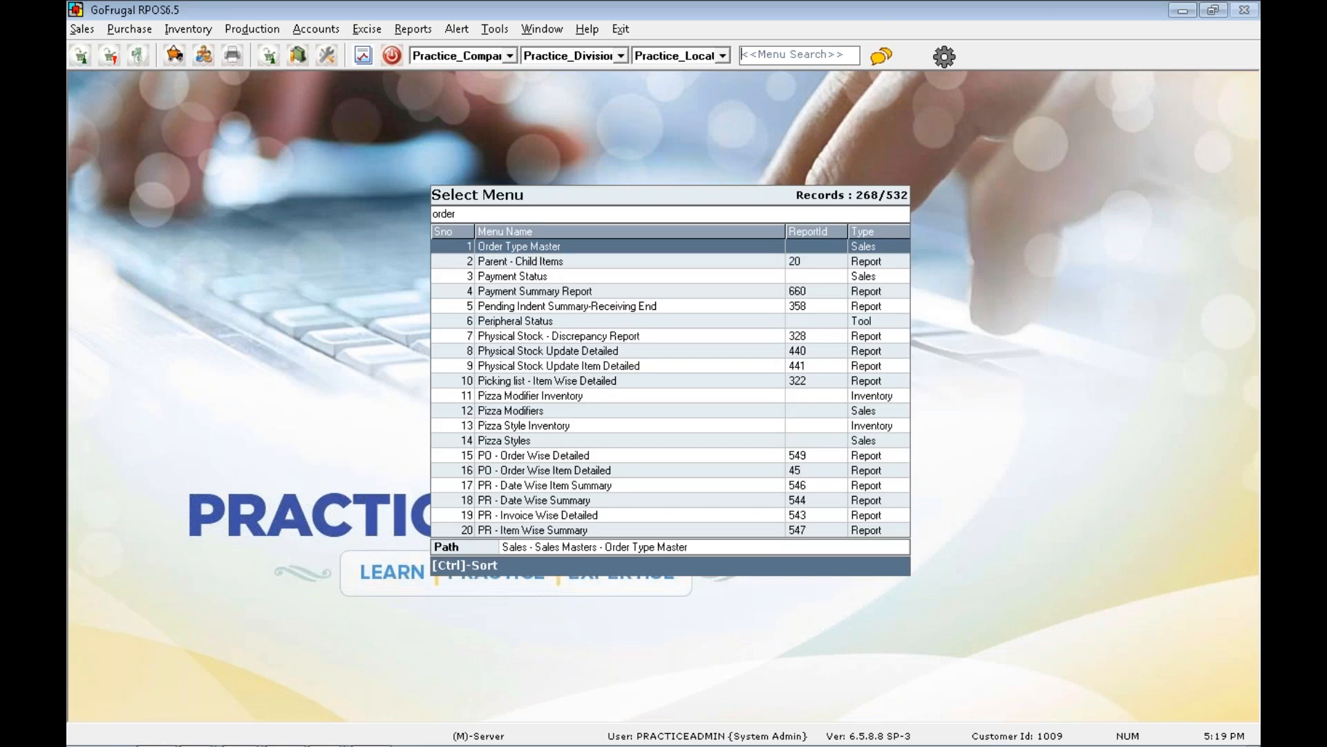
key("Return")
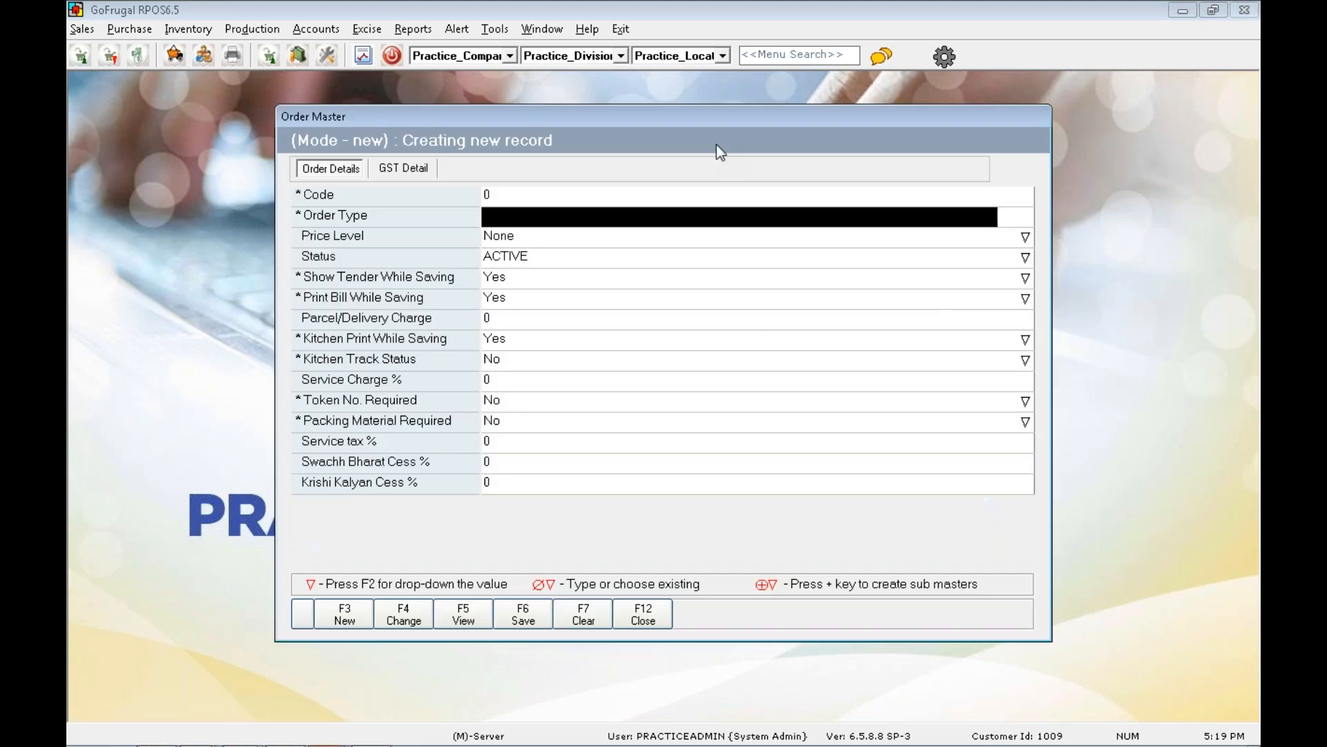
left_click(408, 618)
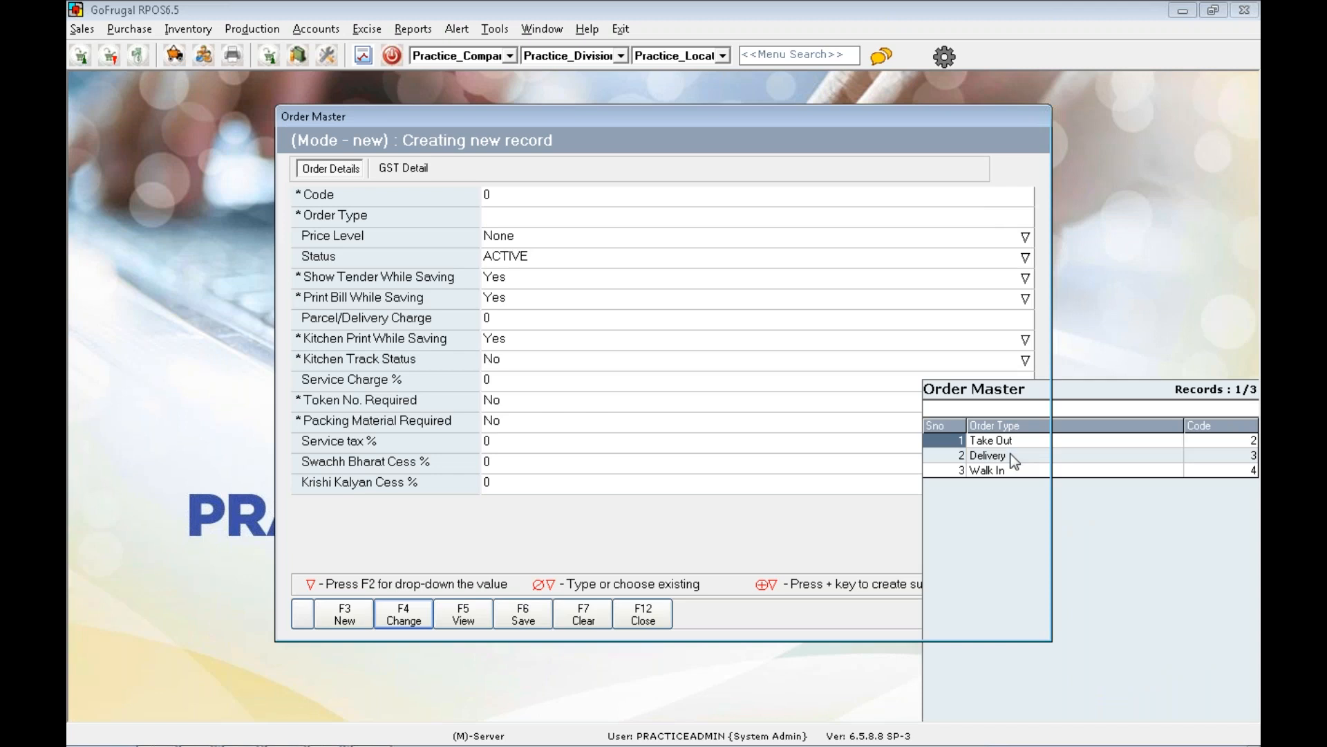
key("Return")
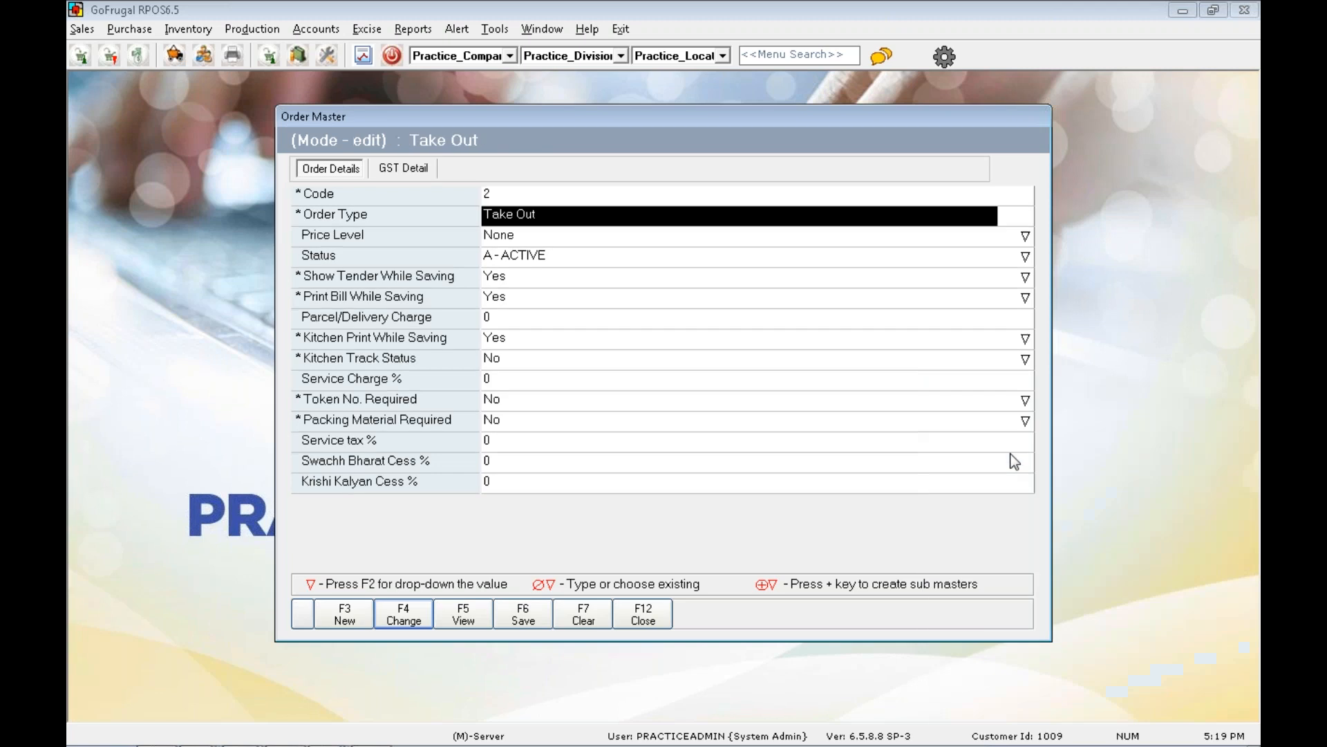
left_click(405, 167)
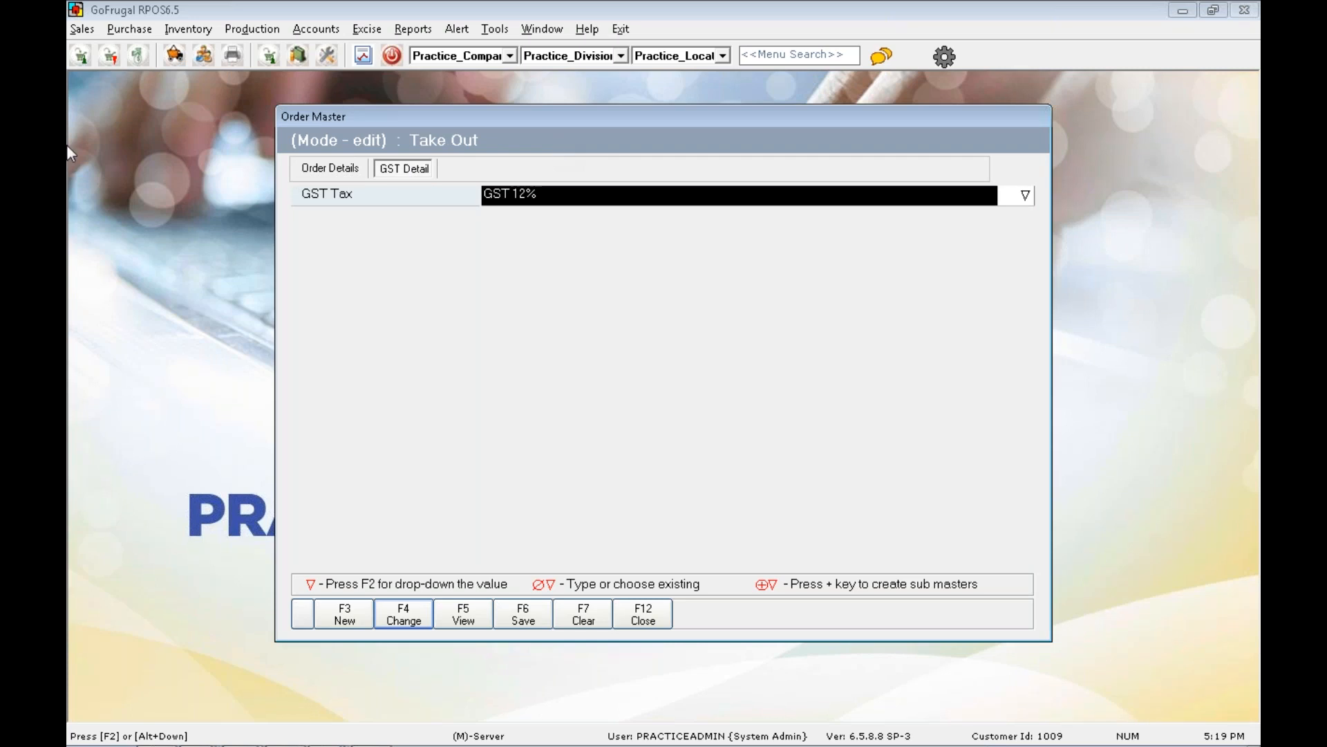
key("Escape")
Start a restaurant bill with order type Take Out and add one CHICKEN BIRIYANI.
left_click(82, 29)
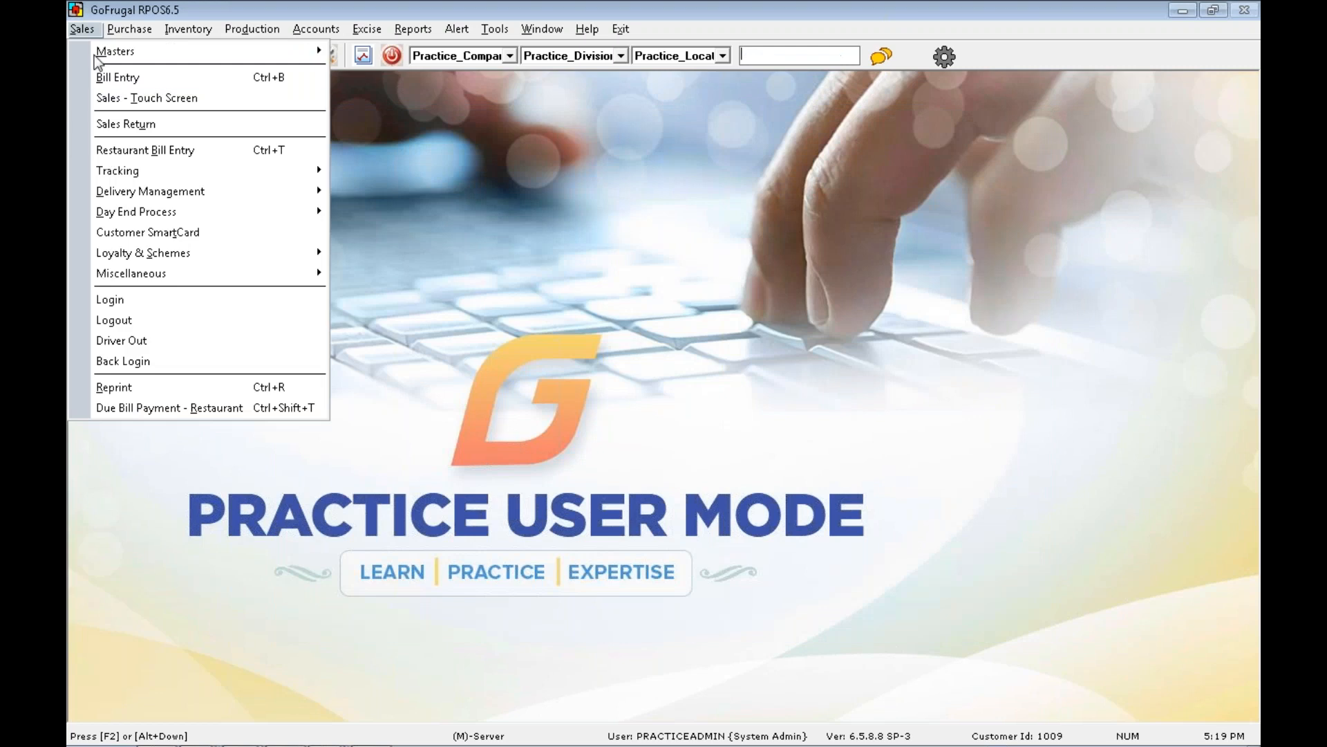
left_click(111, 150)
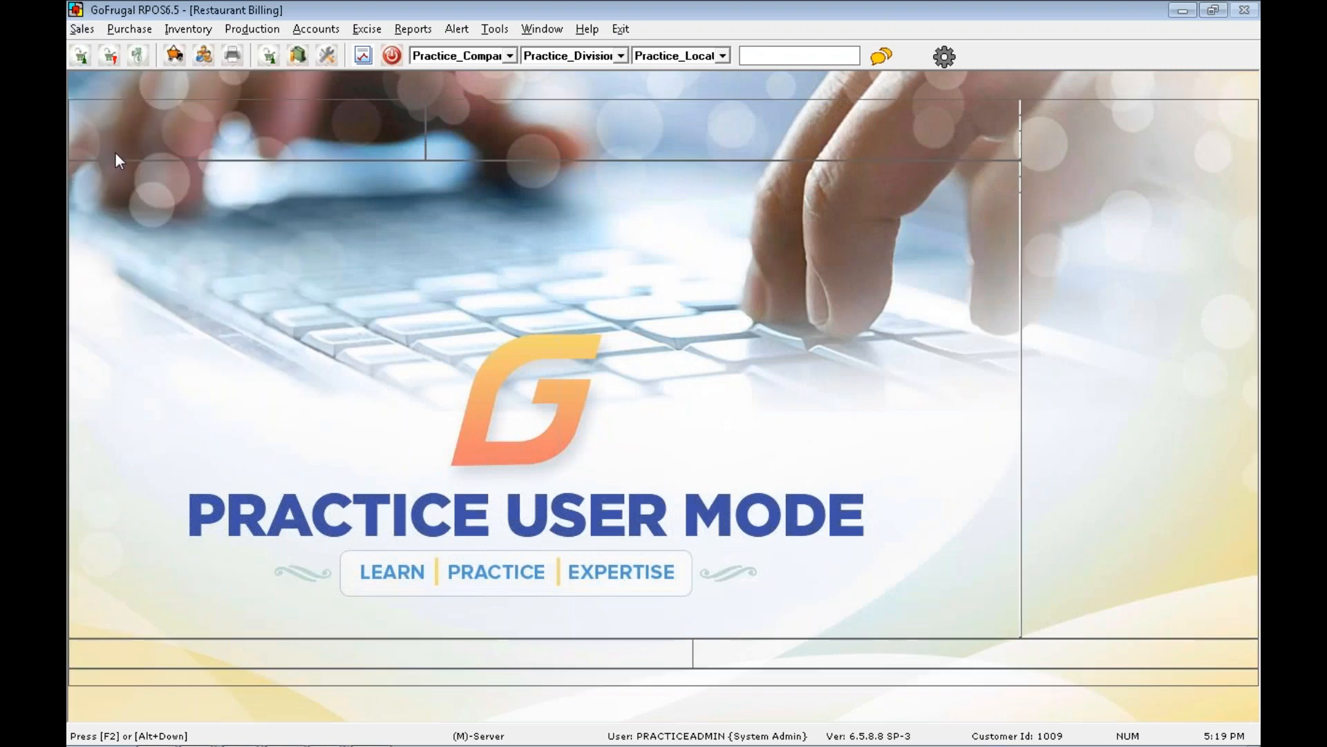
key("Return")
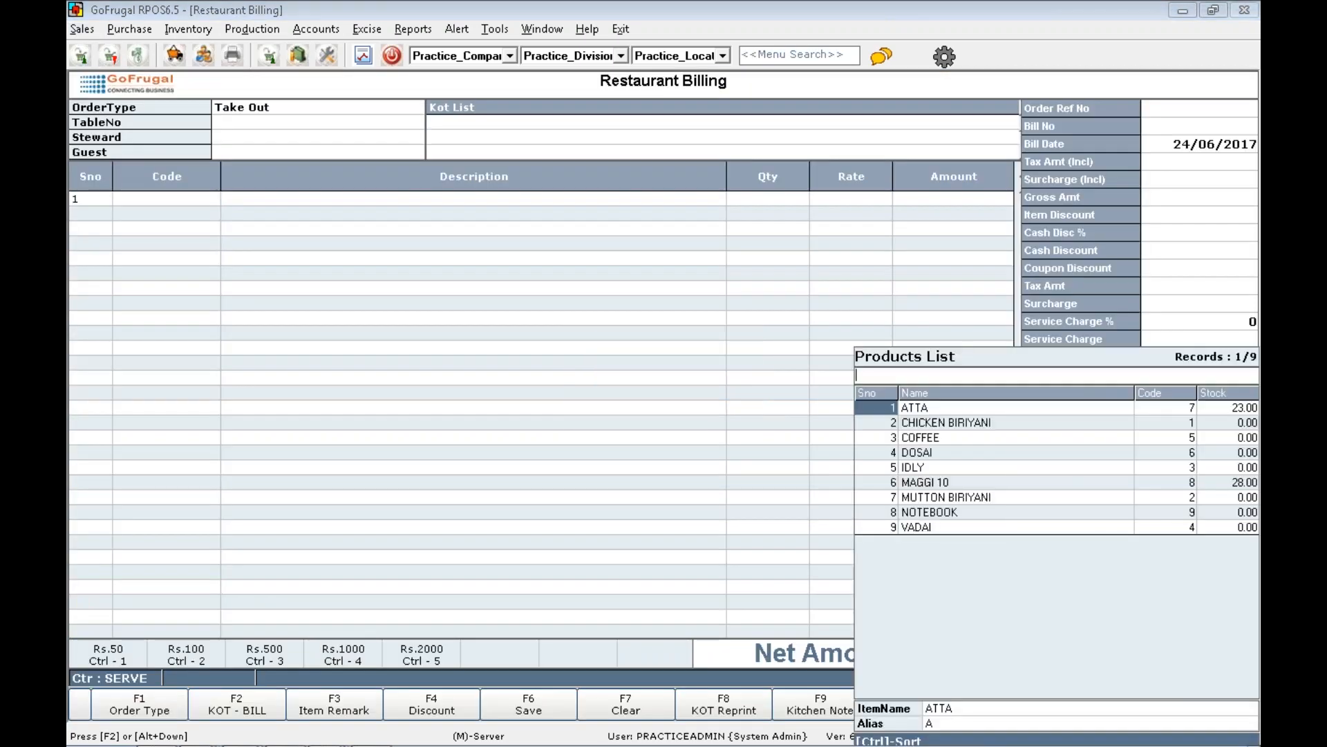
type("1")
key("Return")
key("Return")
Try to add MUTTON BIRIYANI as the second item of the Take Out bill.
key("Down")
key("Down")
key("Down")
key("Down")
key("Down")
key("Down")
key("Return")
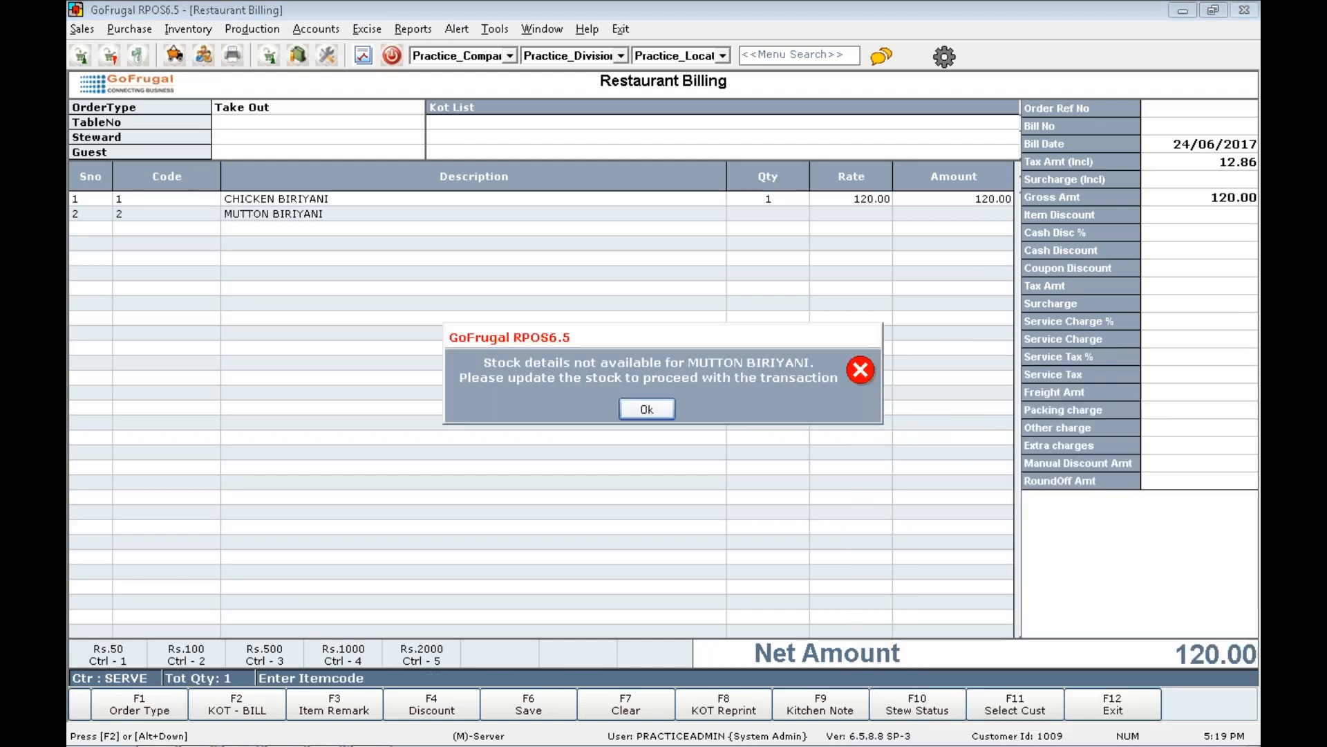
key("Return")
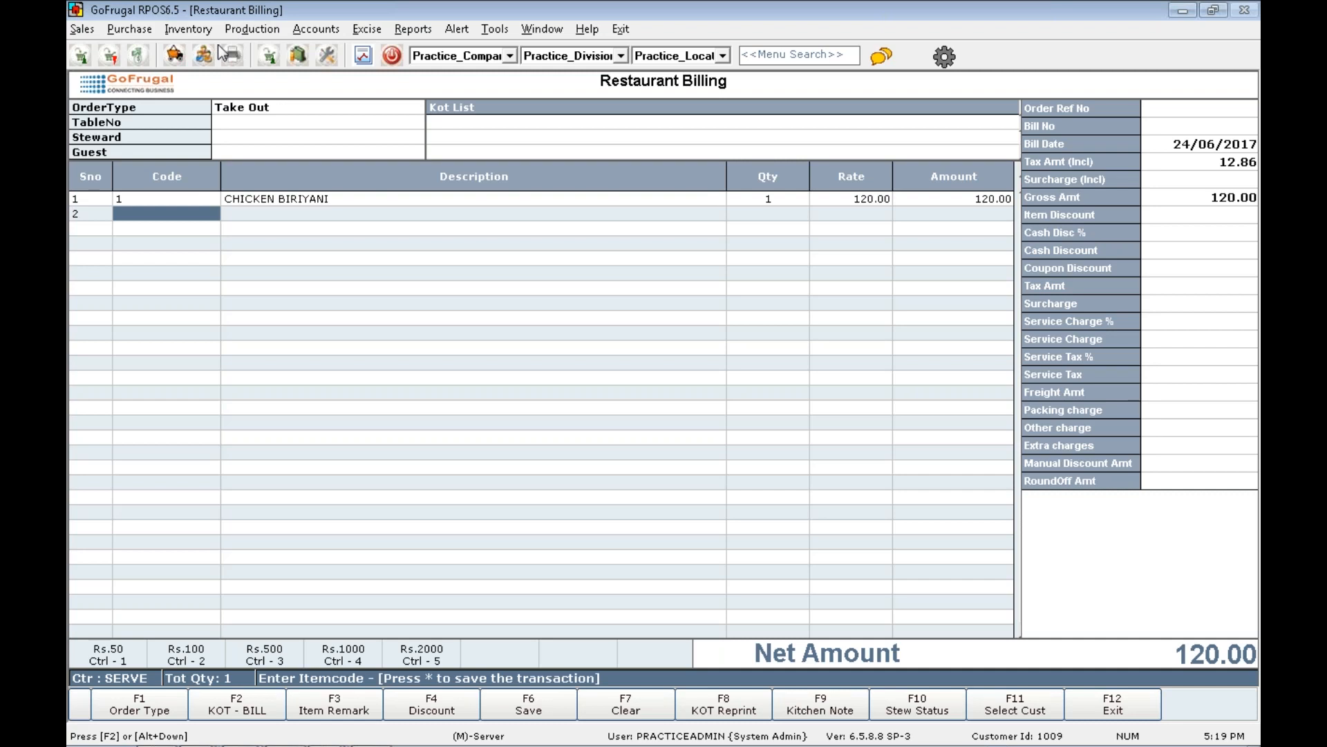
Start an opening stock entry and select MUTTON BIRIYANI from the product list.
left_click(205, 30)
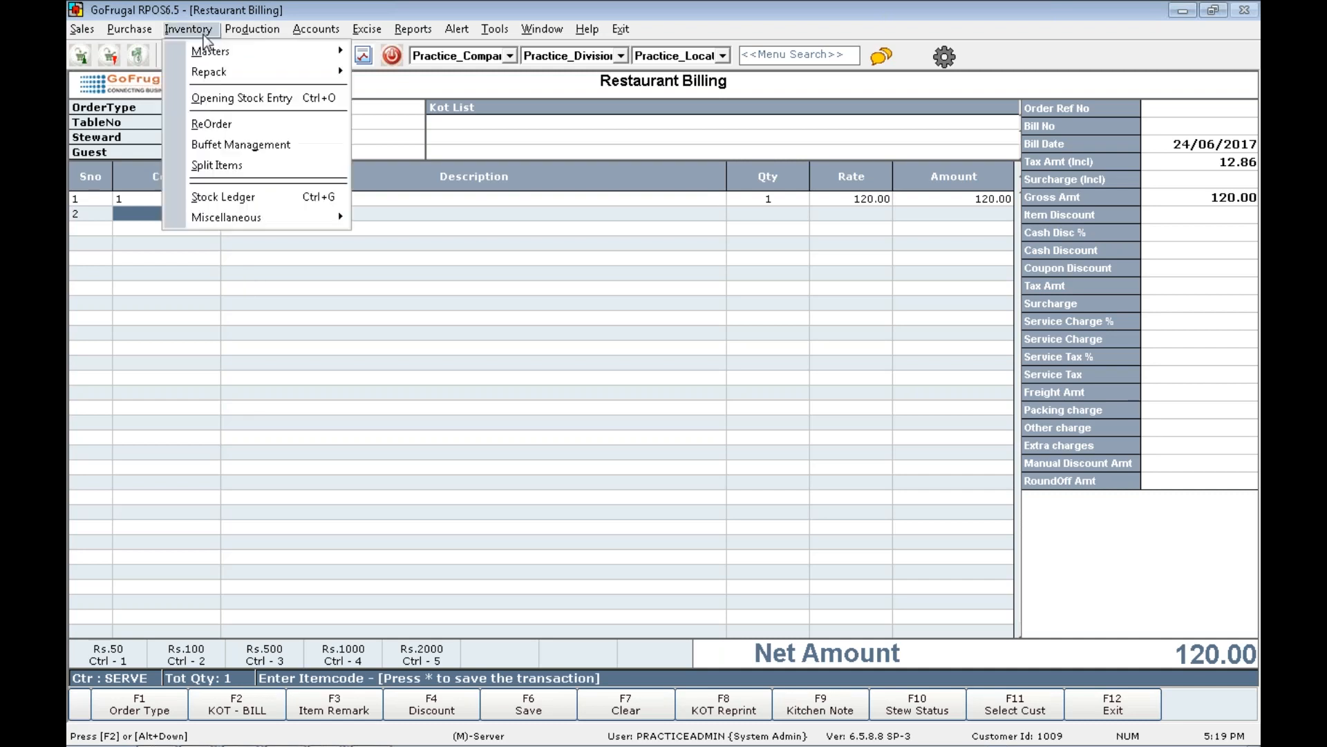
left_click(218, 103)
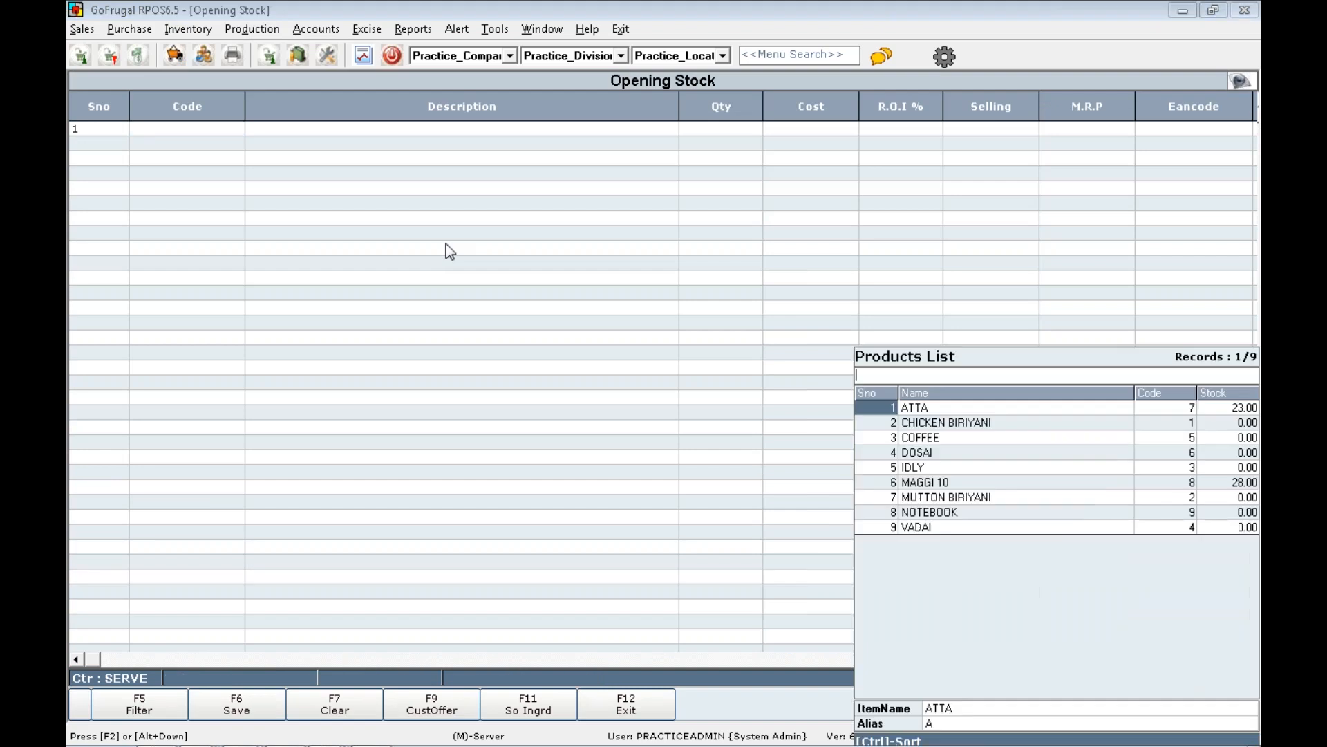
key("Down")
key("Down")
key("Down")
key("Down")
key("Down")
key("Return")
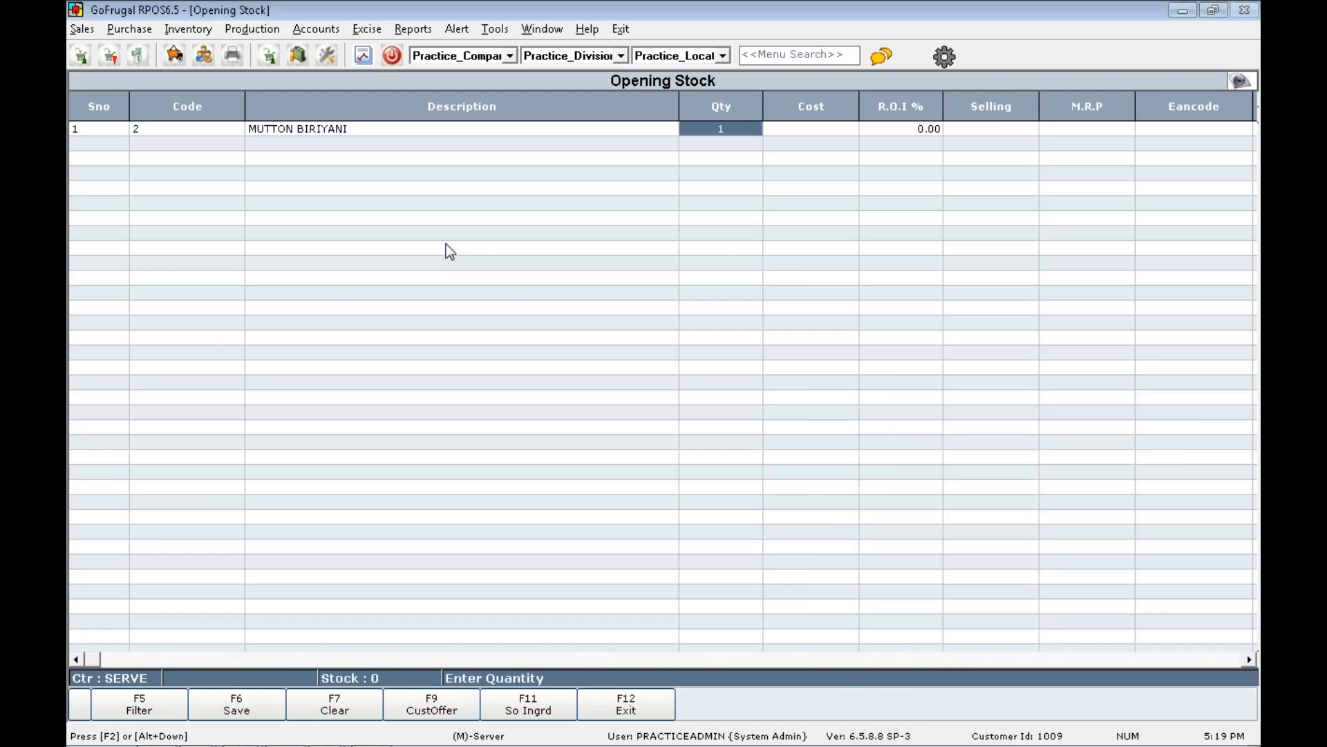
Enter quantity 10, cost 100, M.R.P 200 and selling price 200 for MUTTON BIRIYANI, then save and close the opening stock entry.
type("10")
key("Return")
type("100")
key("Return")
type("10")
key("BackSpace")
key("BackSpace")
type("200")
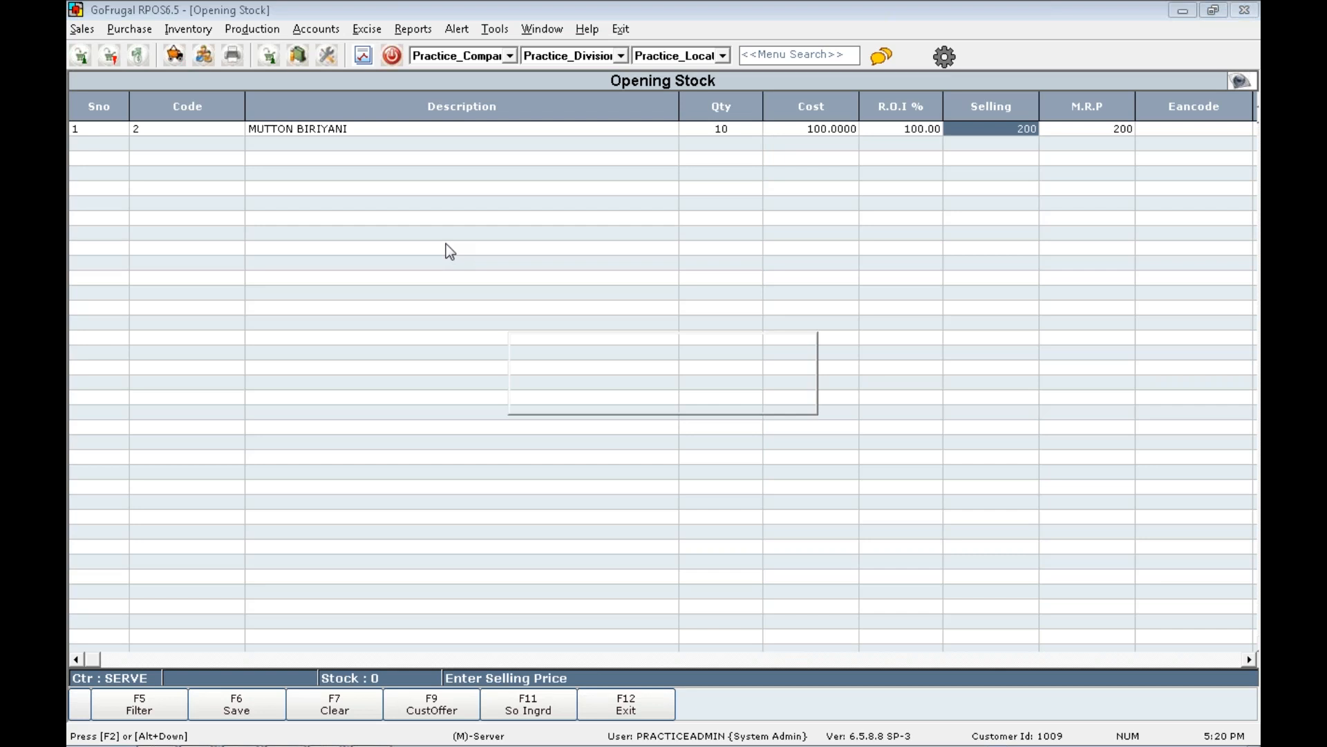
key("Return")
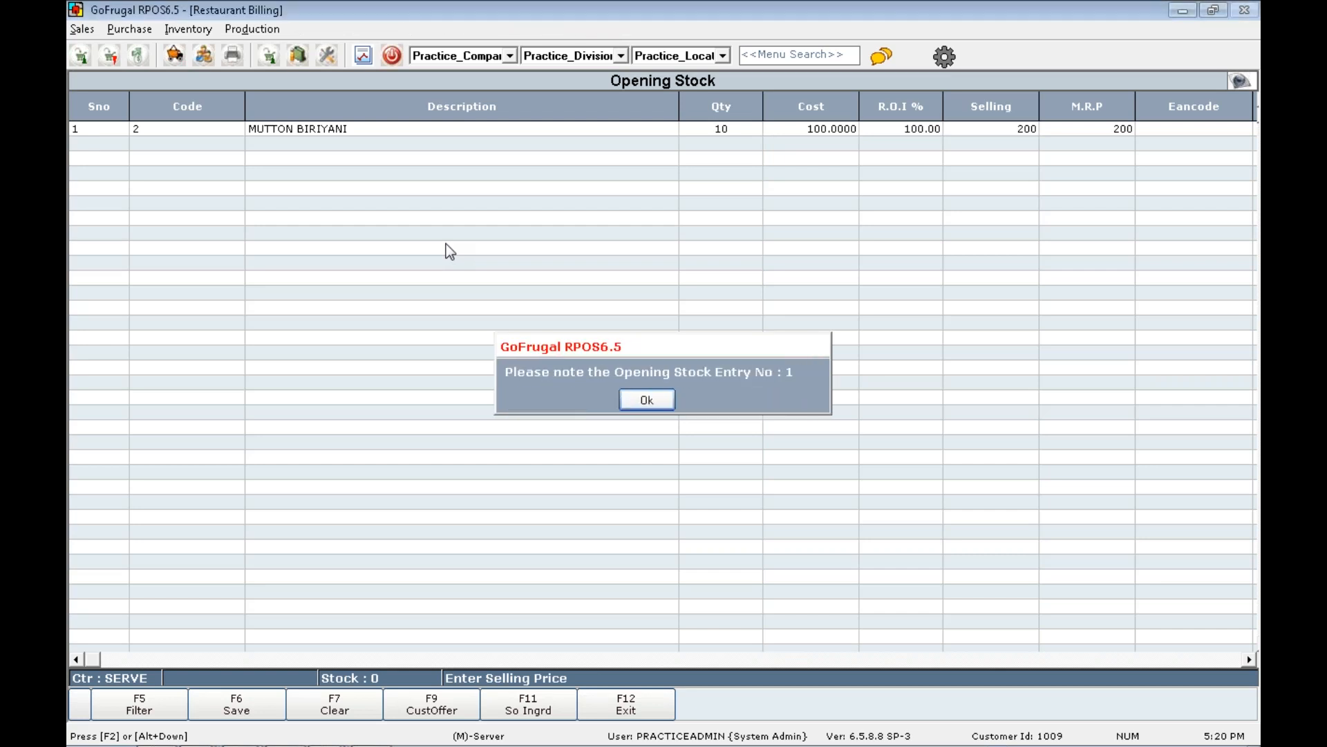
key("Return")
key("F12")
key("Return")
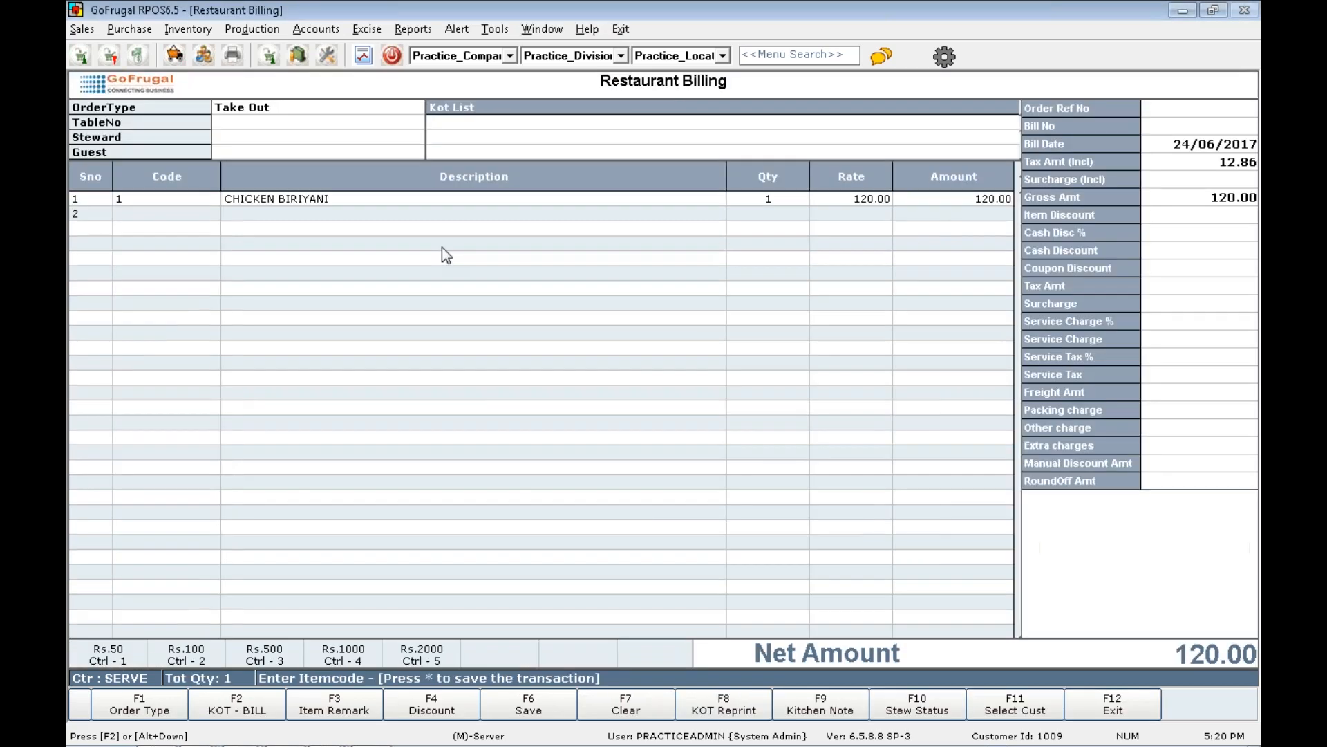
Add one MUTTON BIRIYANI from the product list as the second item of the Take Out restaurant bill.
left_click(421, 217)
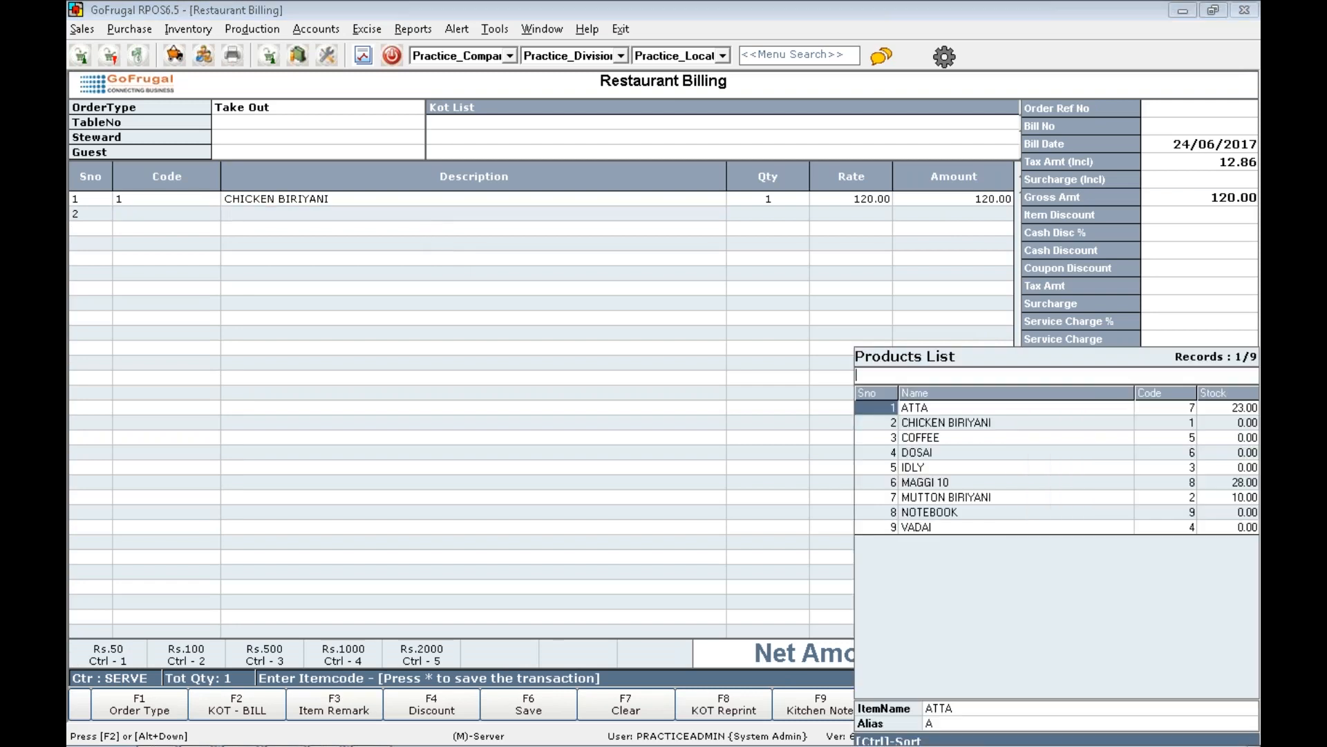
key("Down")
key("Down")
key("Down")
key("Down")
key("Down")
key("Down")
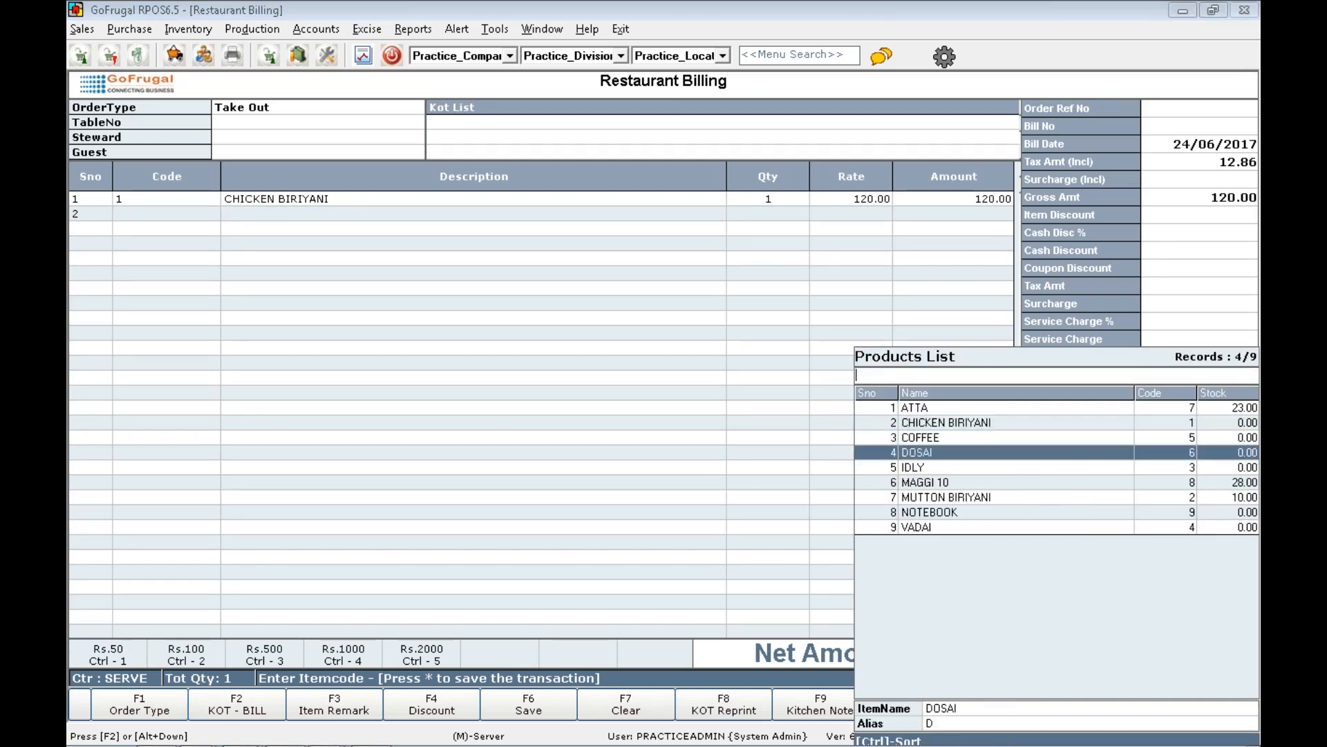
key("Return")
key("Return")
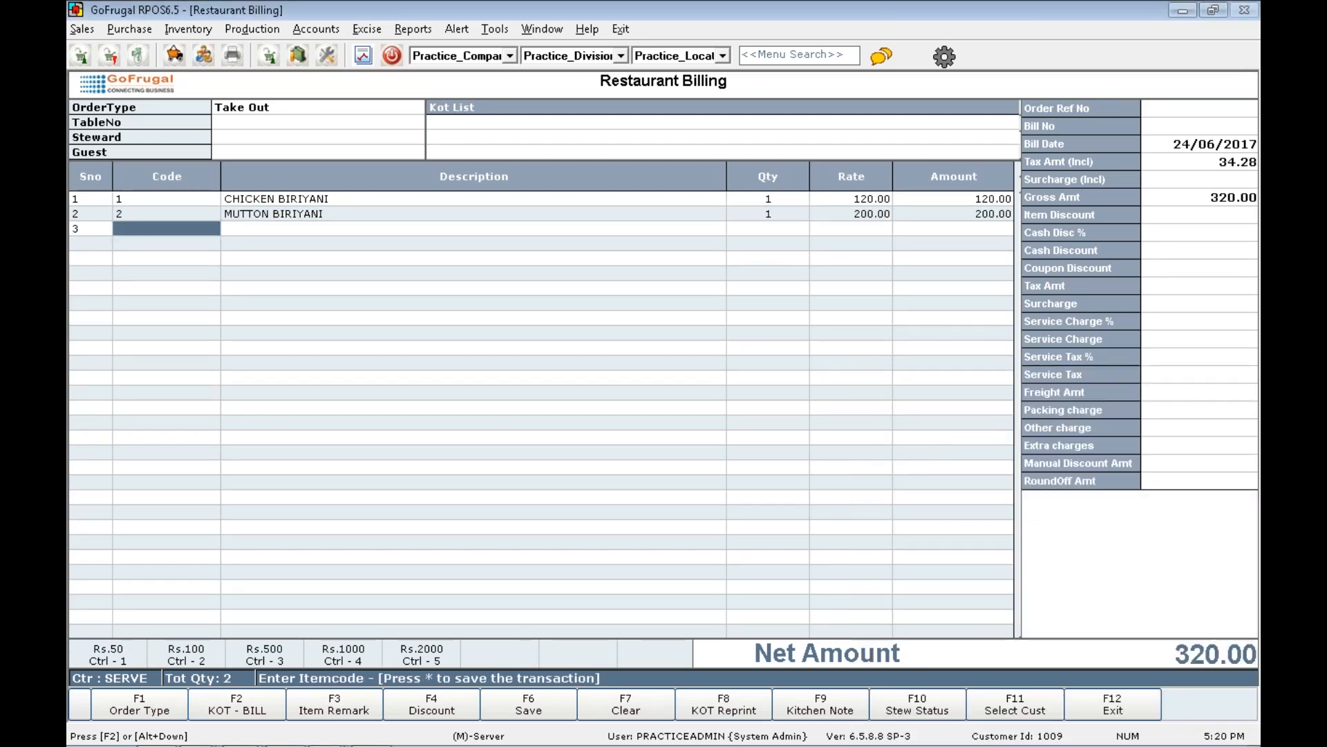
Save the Take Out bill with a cash tender of 320.
left_click(537, 703)
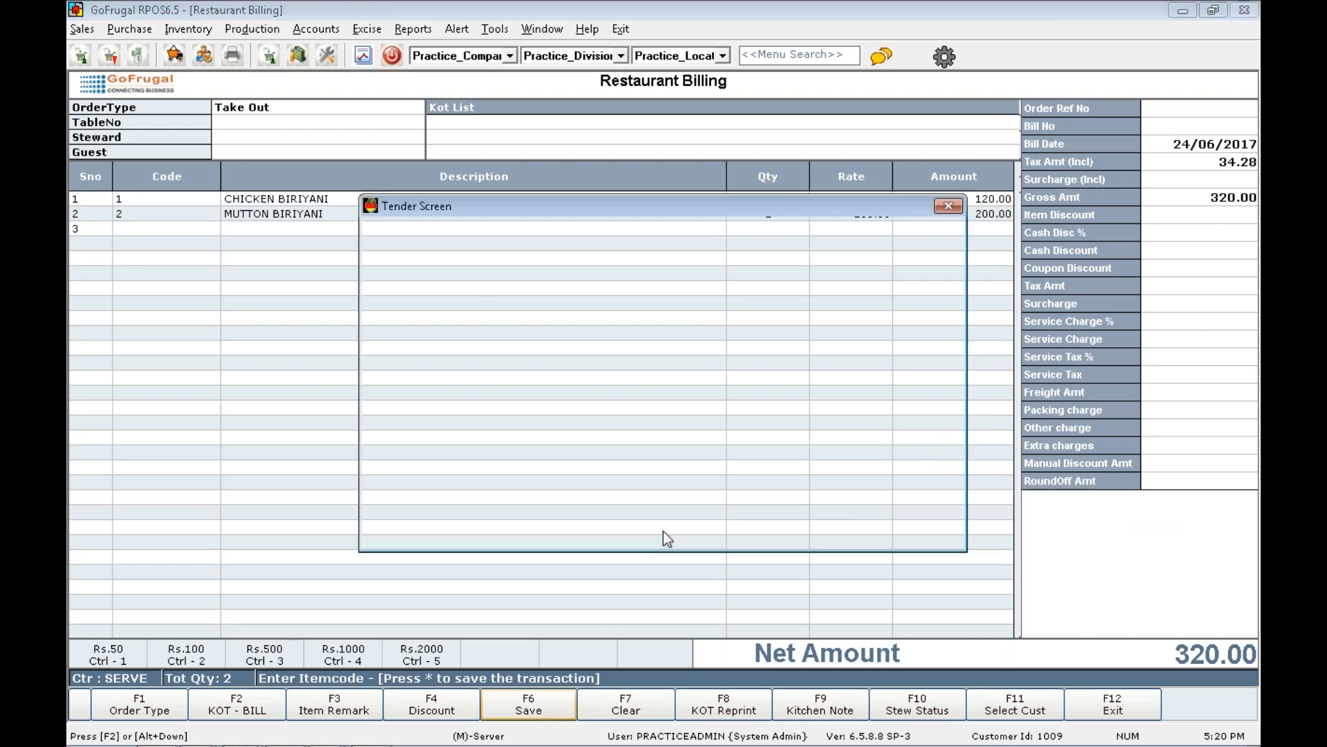
key("Return")
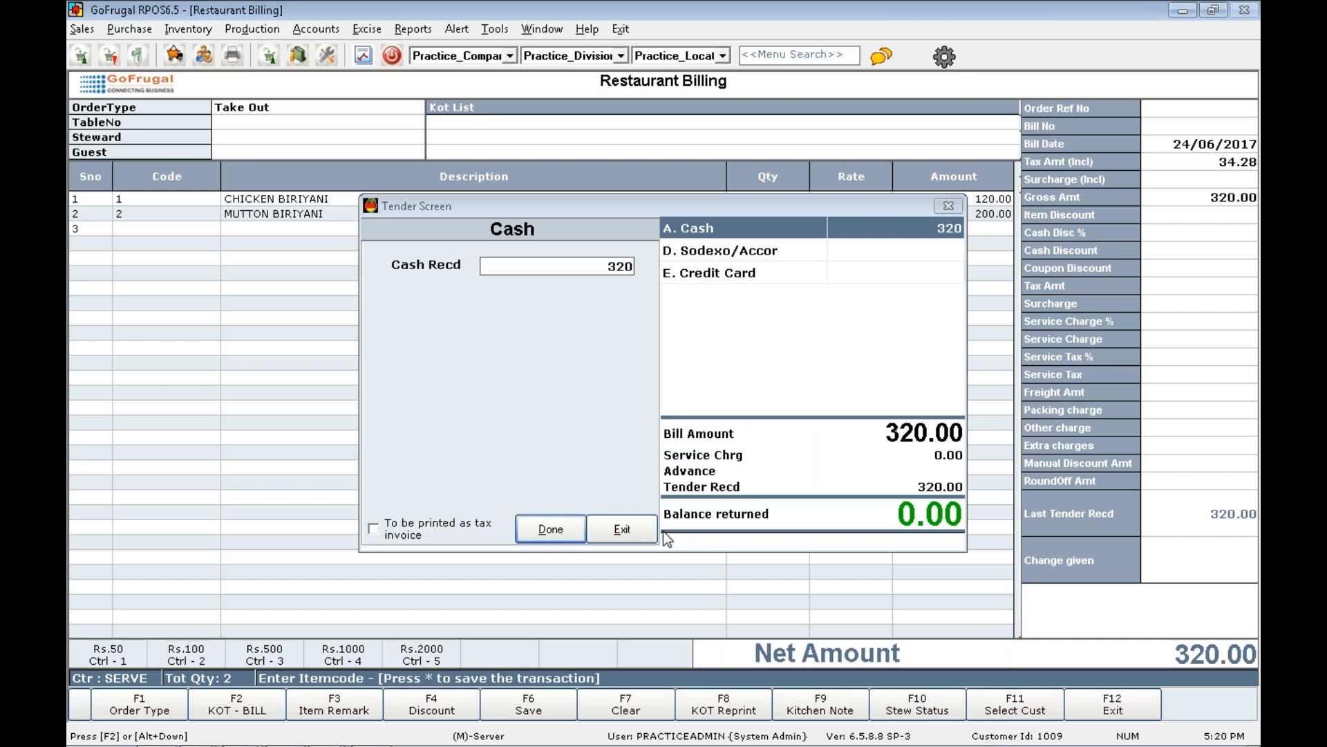
key("Return")
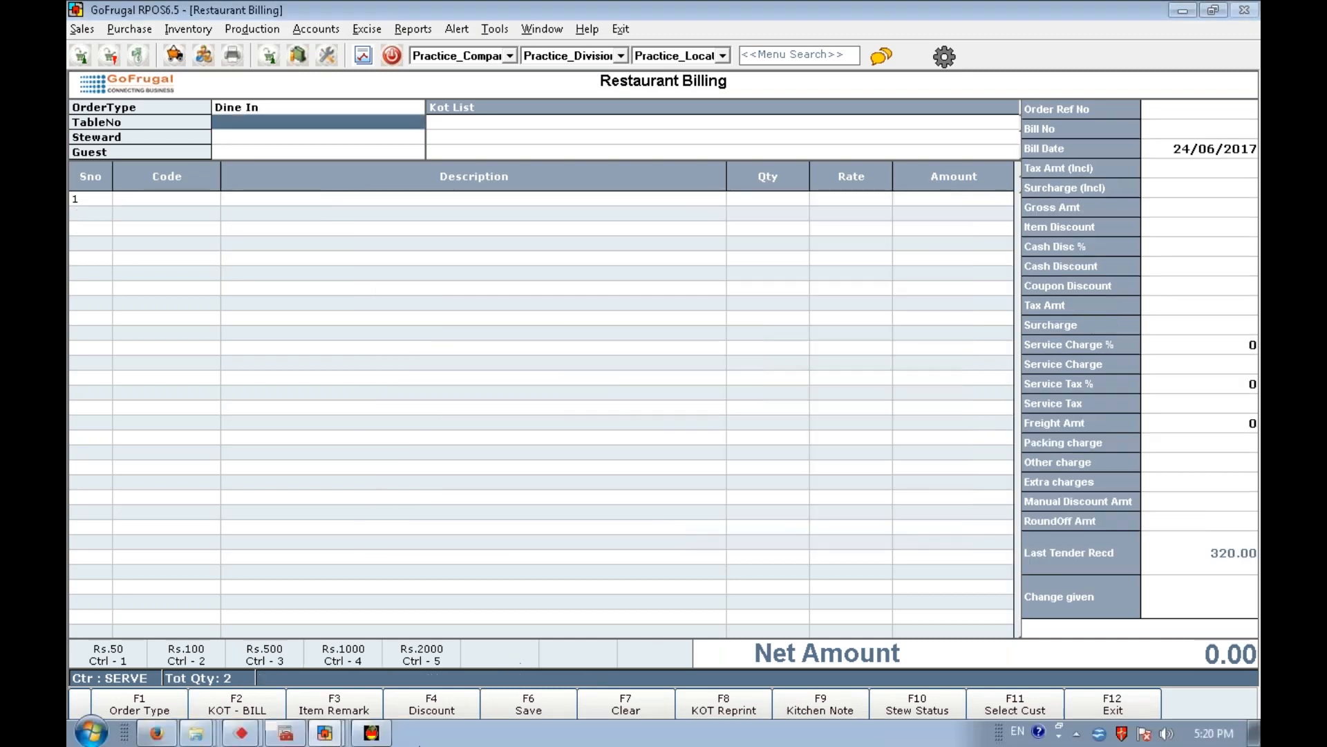
Switch to the GoFrugal TRAC Day Book and examine the GST sales and tax collection postings of the latest sales bill.
left_click(371, 732)
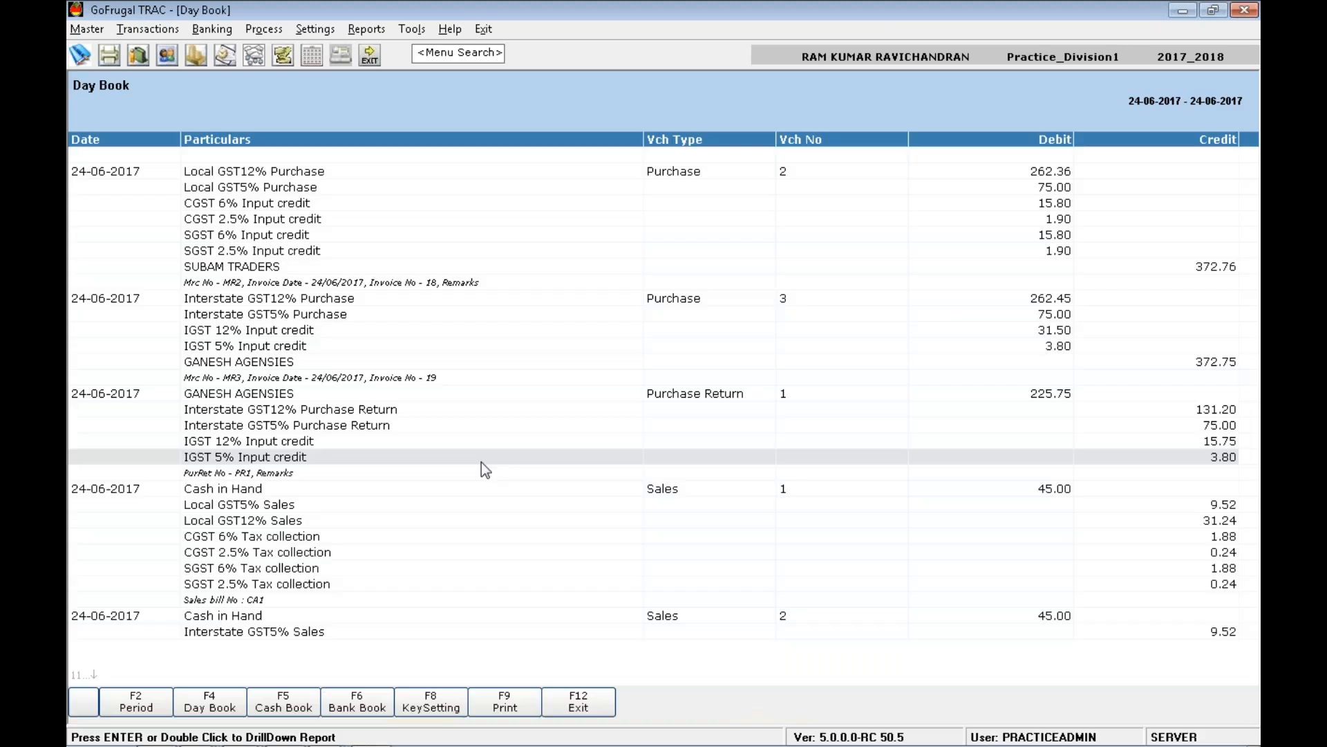
key("Down")
key("Down")
key("Down")
key("Down")
key("Down")
key("Down")
key("Down")
key("Down")
key("Down")
key("Down")
key("Down")
key("Down")
key("Down")
key("Down")
key("Down")
key("Down")
key("Down")
key("Down")
key("Down")
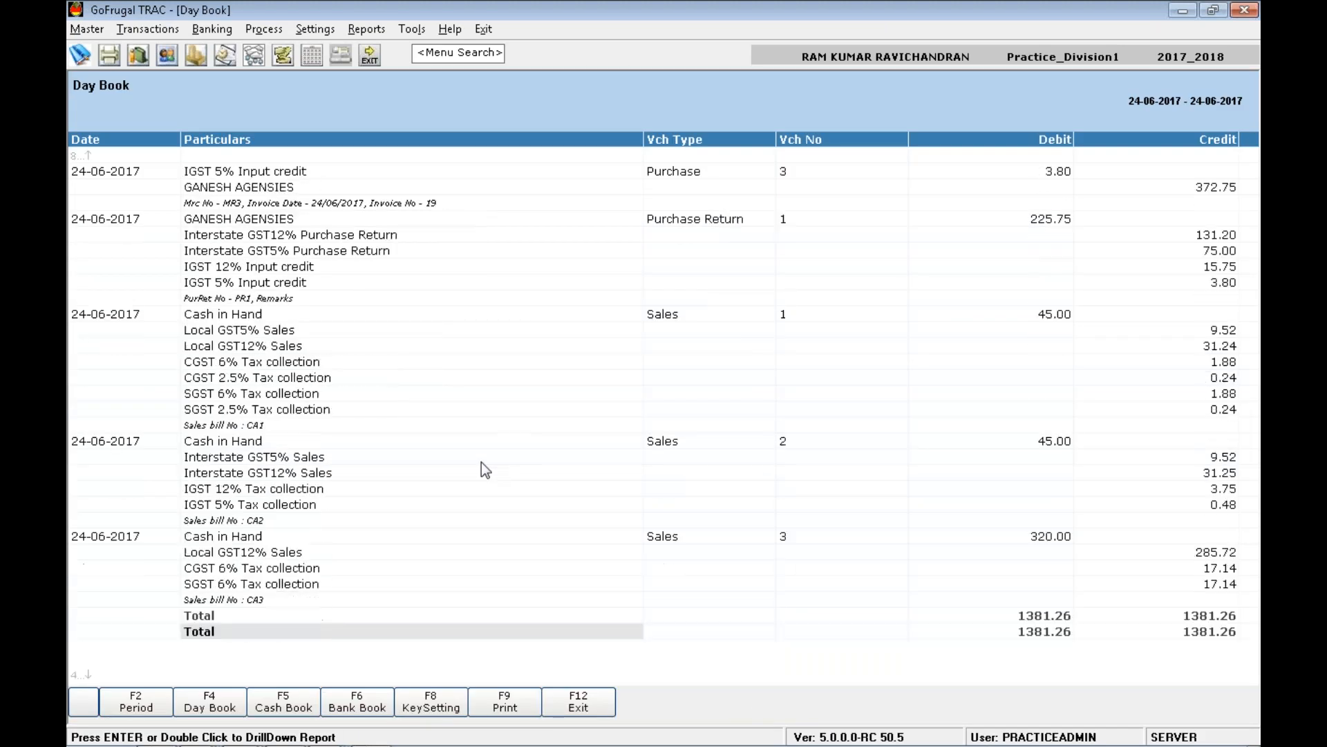
key("Up")
key("Up")
key("Up")
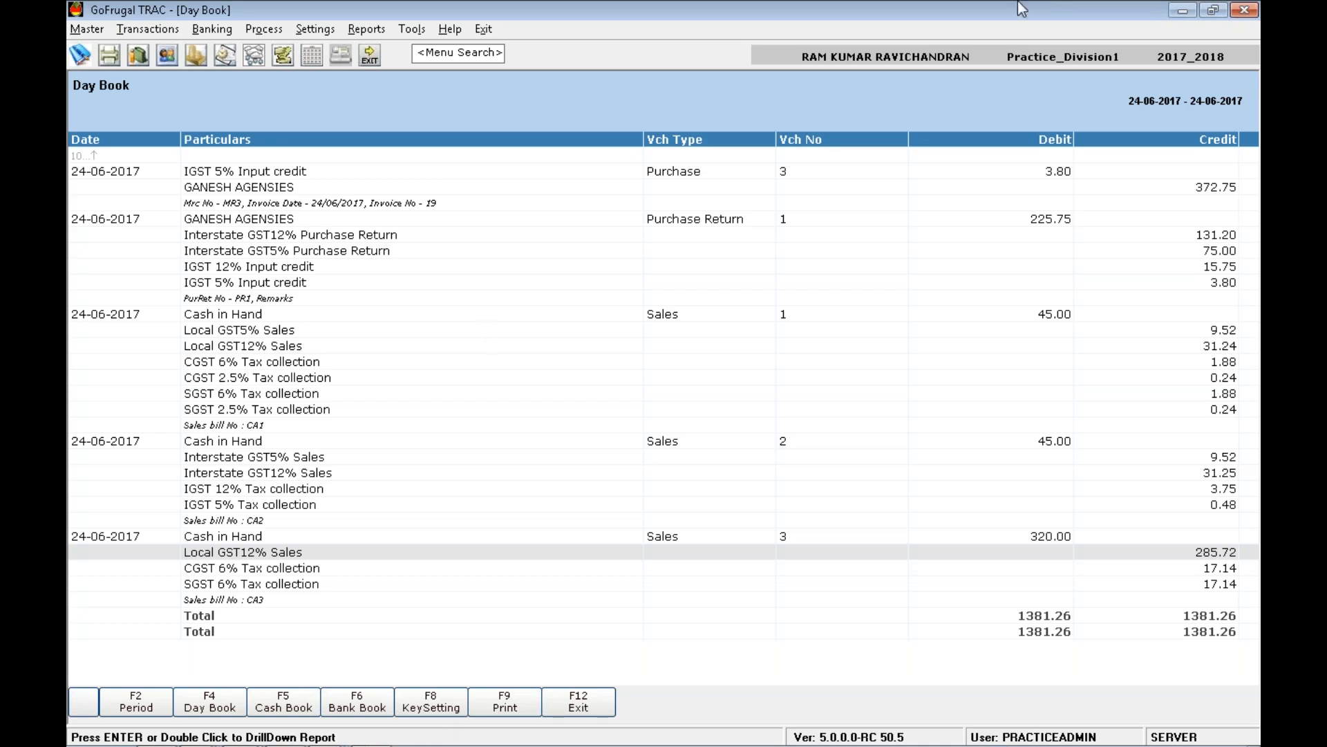
left_click(735, 361)
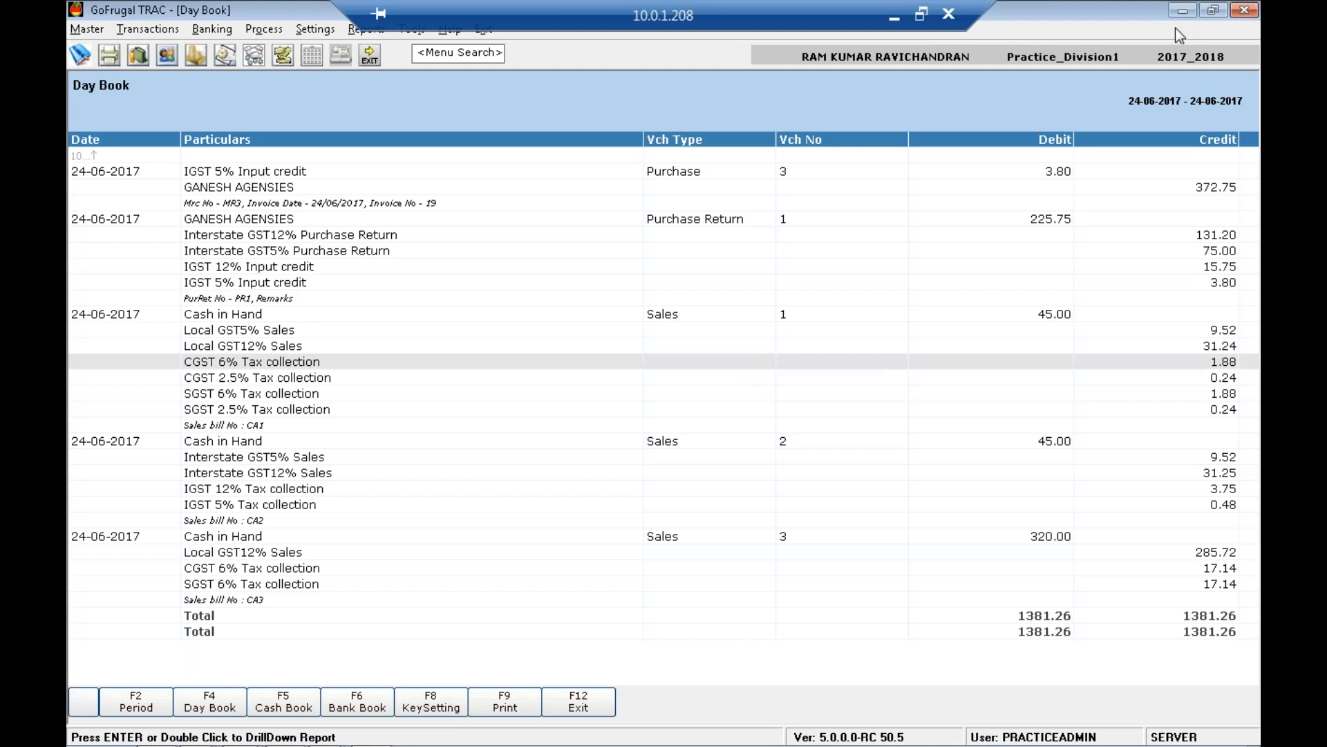
Check the Local GST12% Sales posting of sales bill CA3 in the Day Book, then switch back to GoFrugal RPOS.
left_click(1018, 250)
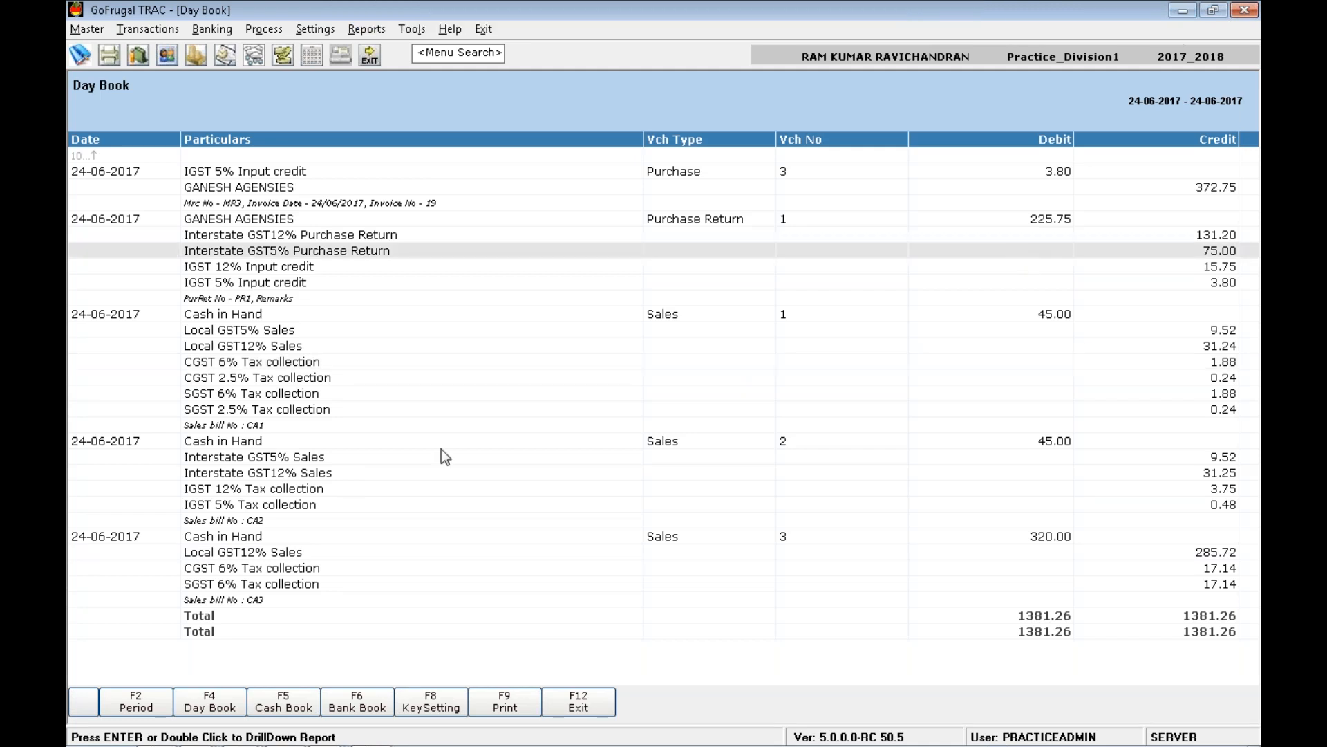
left_click(243, 551)
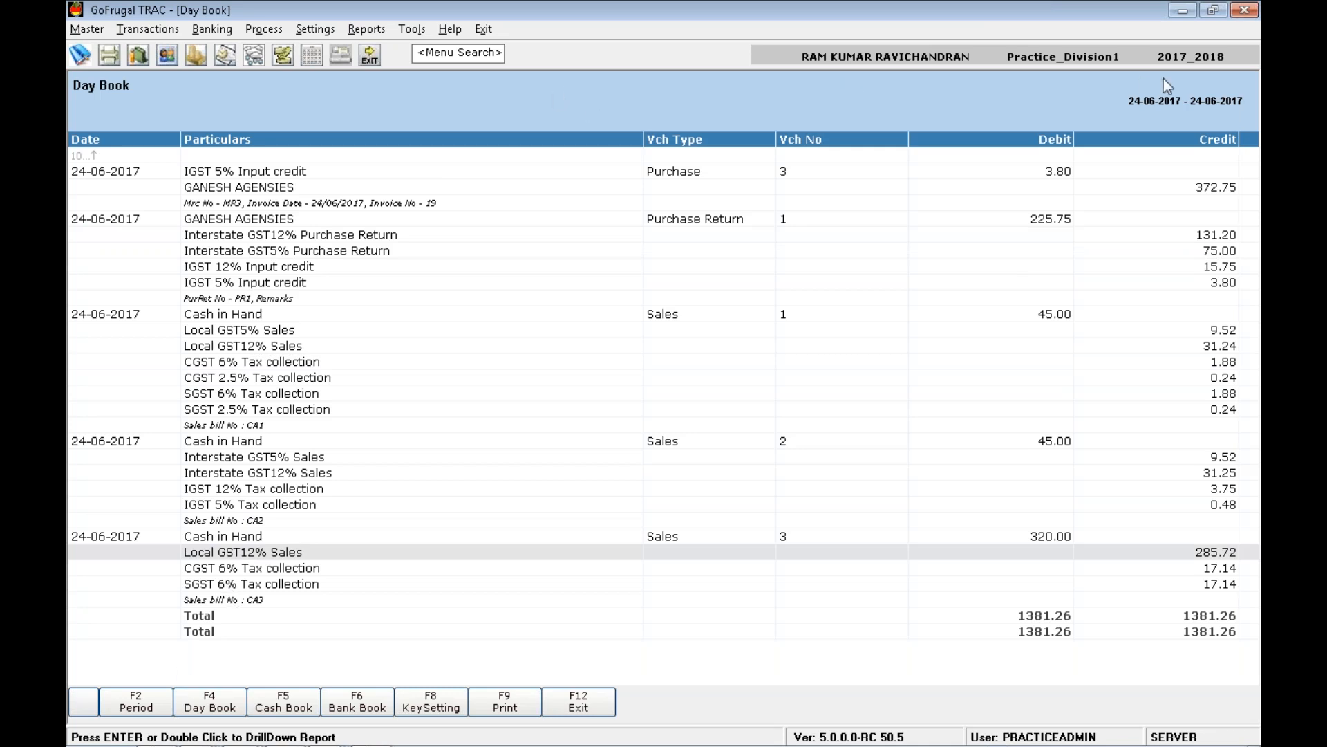
left_click(1179, 13)
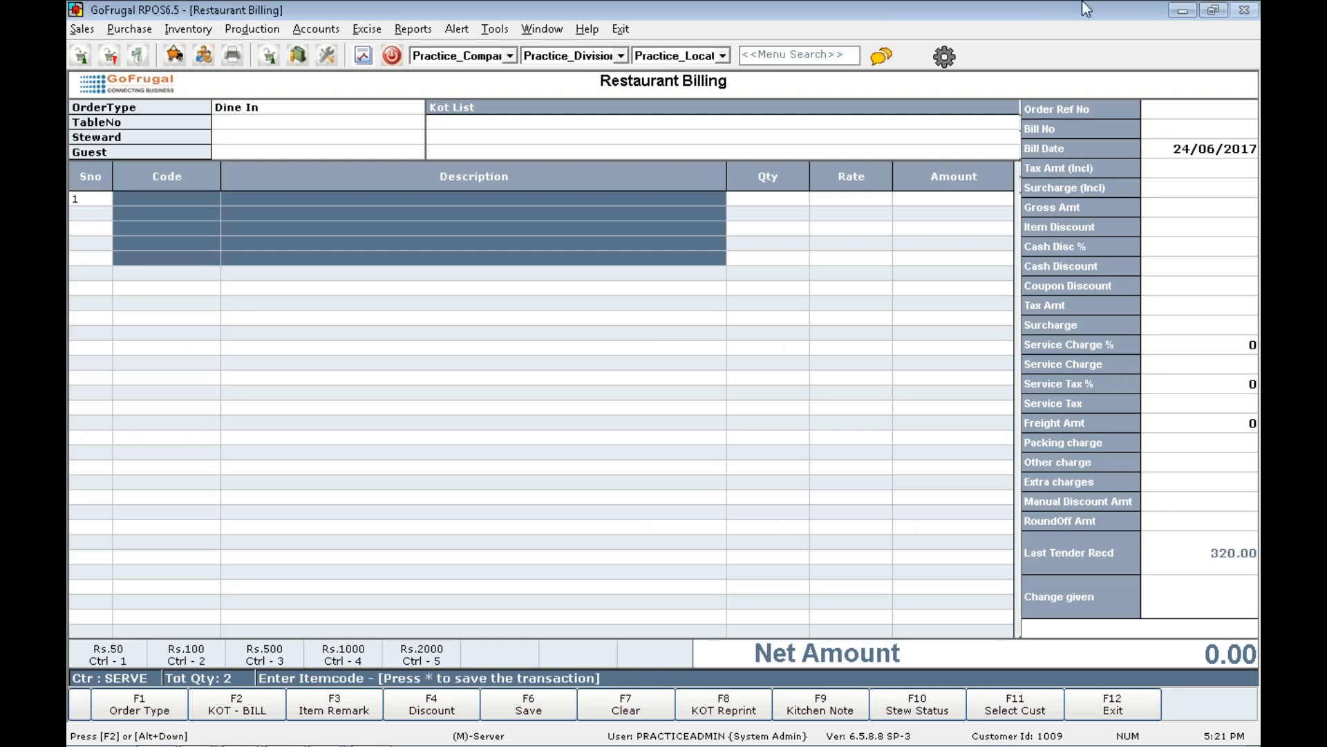
Run the Sales - Bill Wise Item Detailed report for bill date 24/06/17 without any further filters.
left_click(804, 57)
type("s")
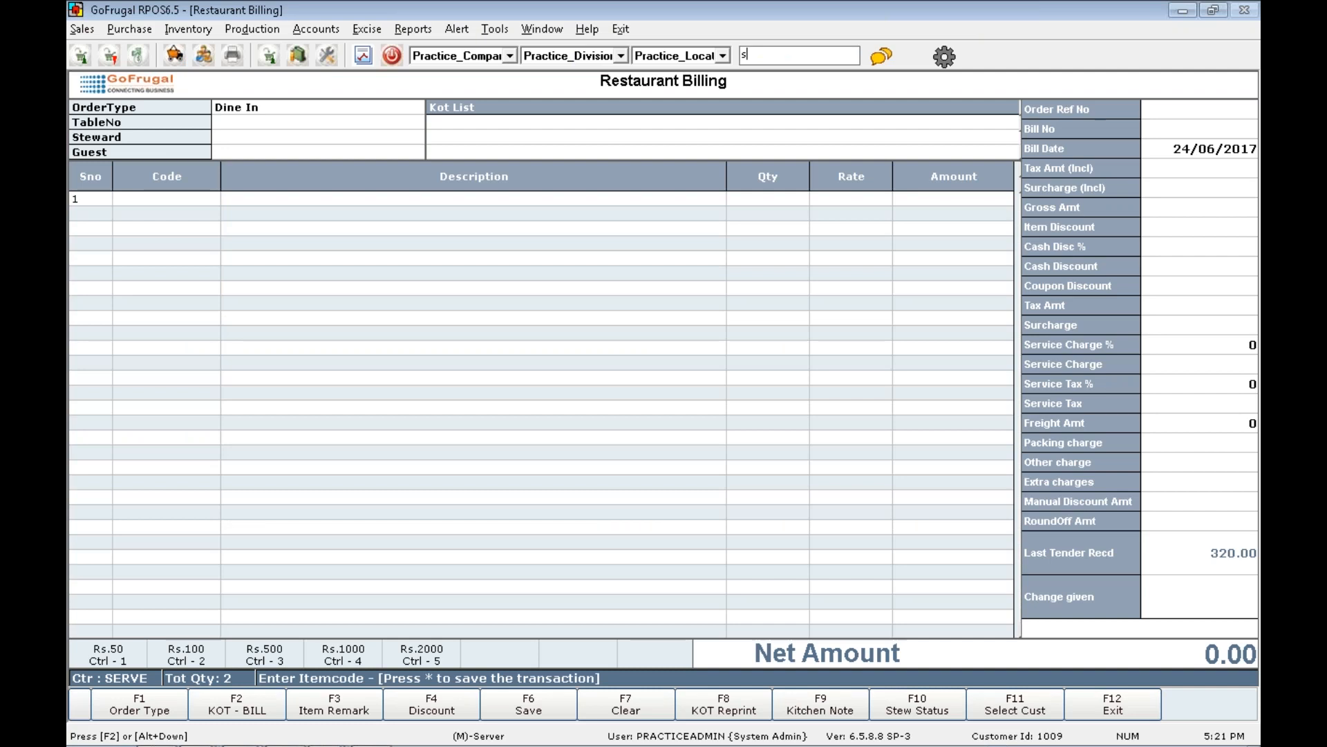
type("ales")
key("Return")
key("Down")
key("Down")
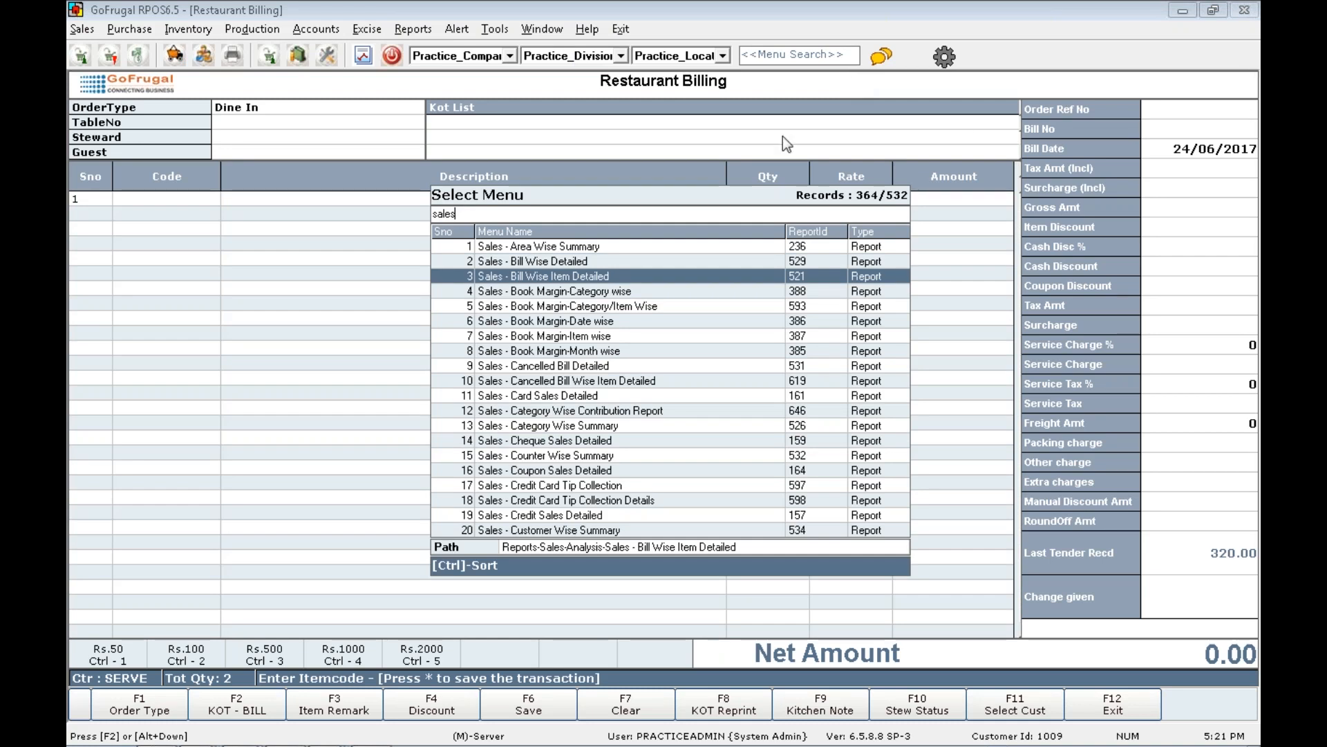
left_click(617, 276)
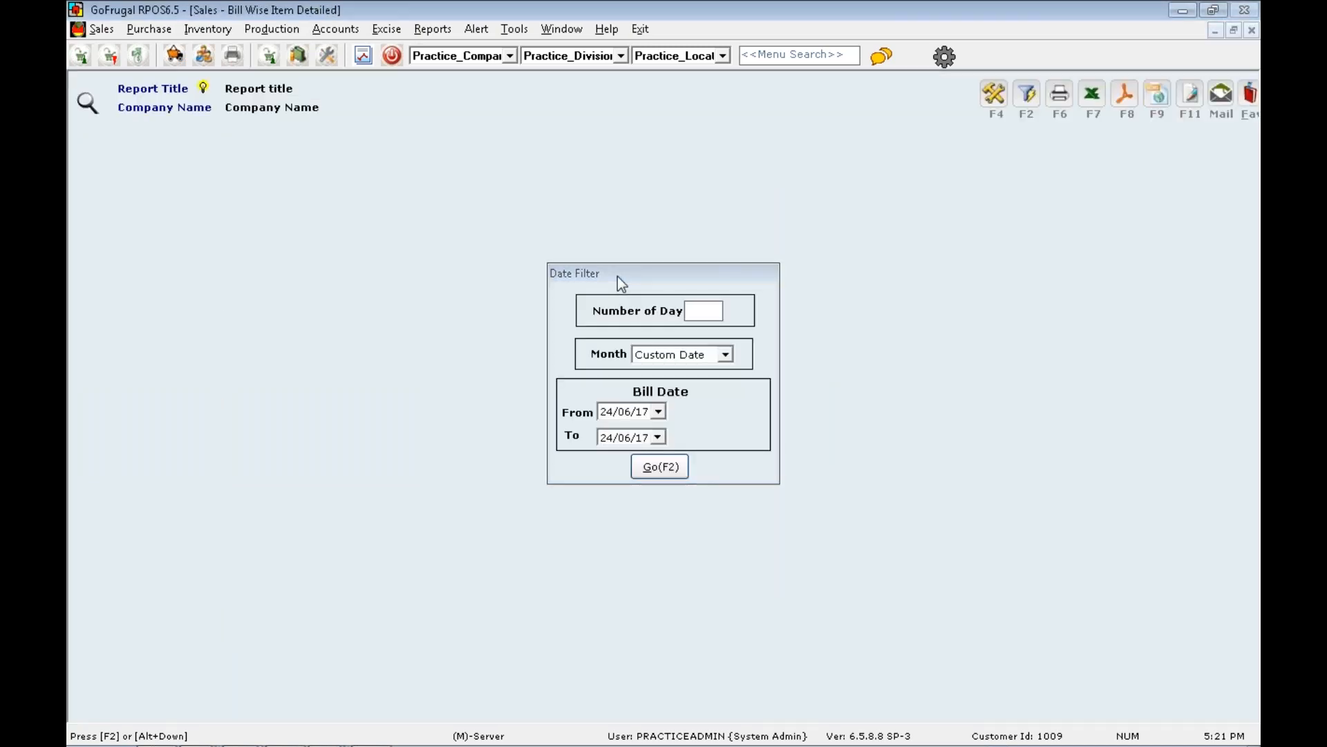
key("F2")
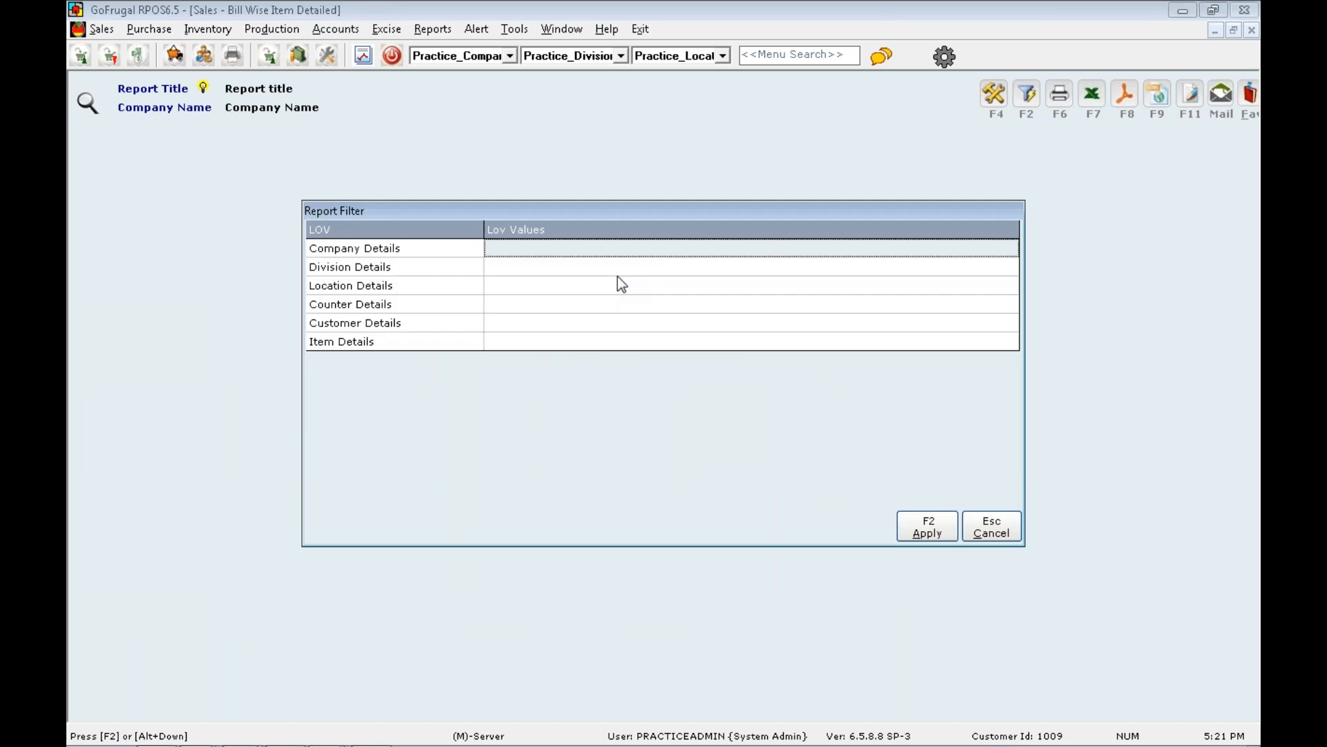
key("F2")
Show all available columns in the Sales - Bill Wise Item Detailed report.
key("Down")
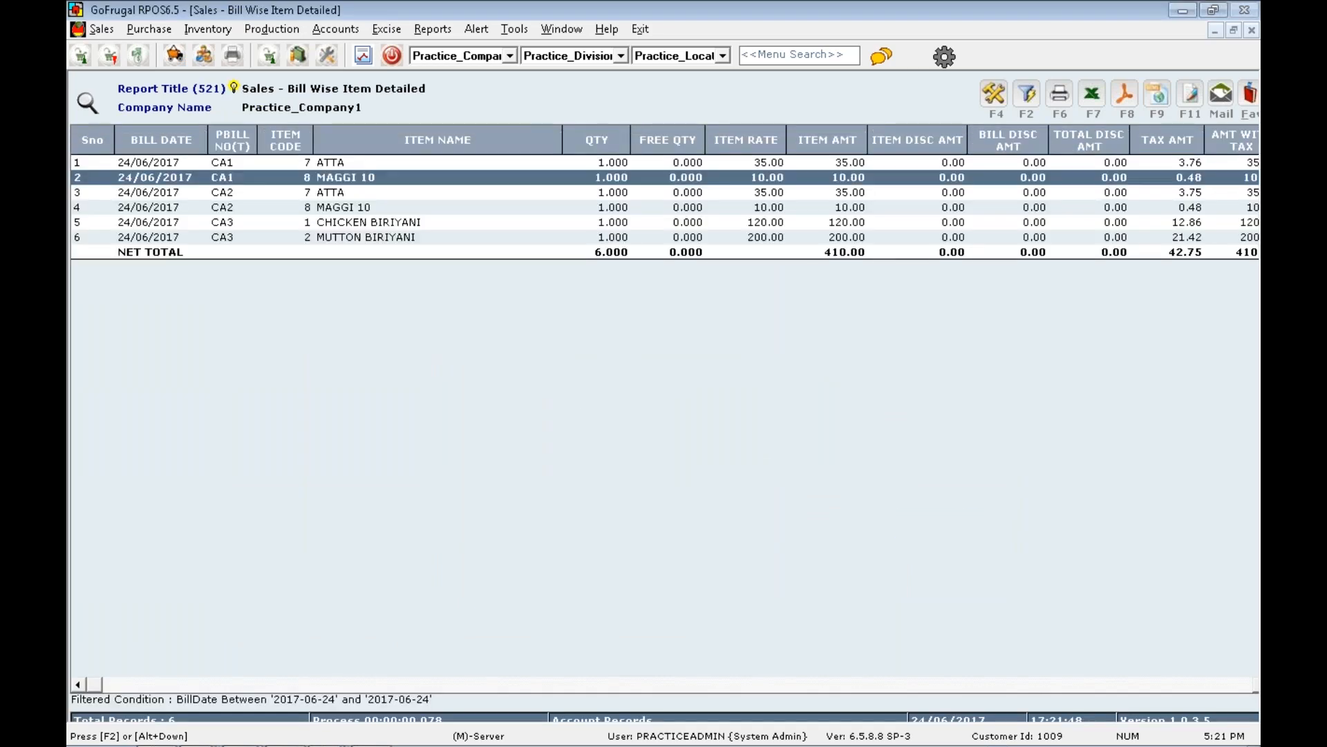
key("Right")
key("Right")
key("Right")
key("Right")
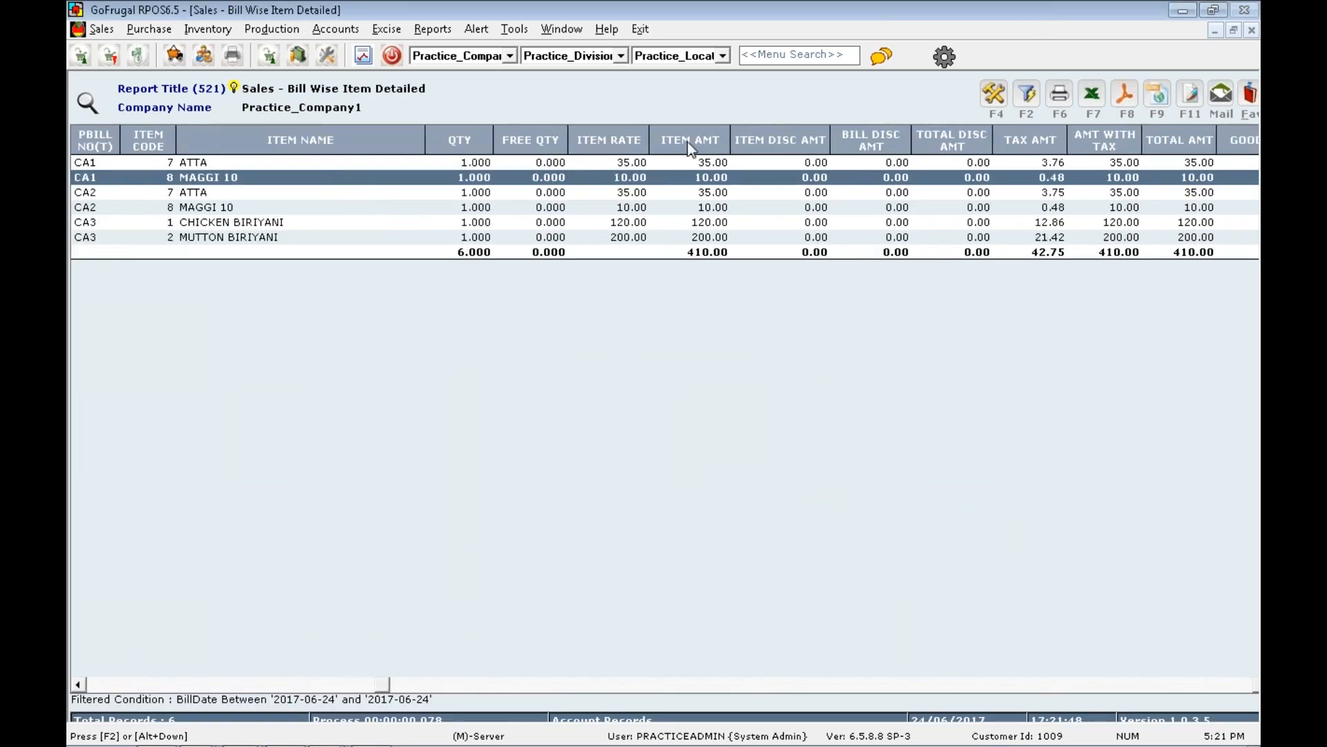
left_click(992, 92)
mouse_move(995, 122)
left_click(801, 156)
left_click(553, 472)
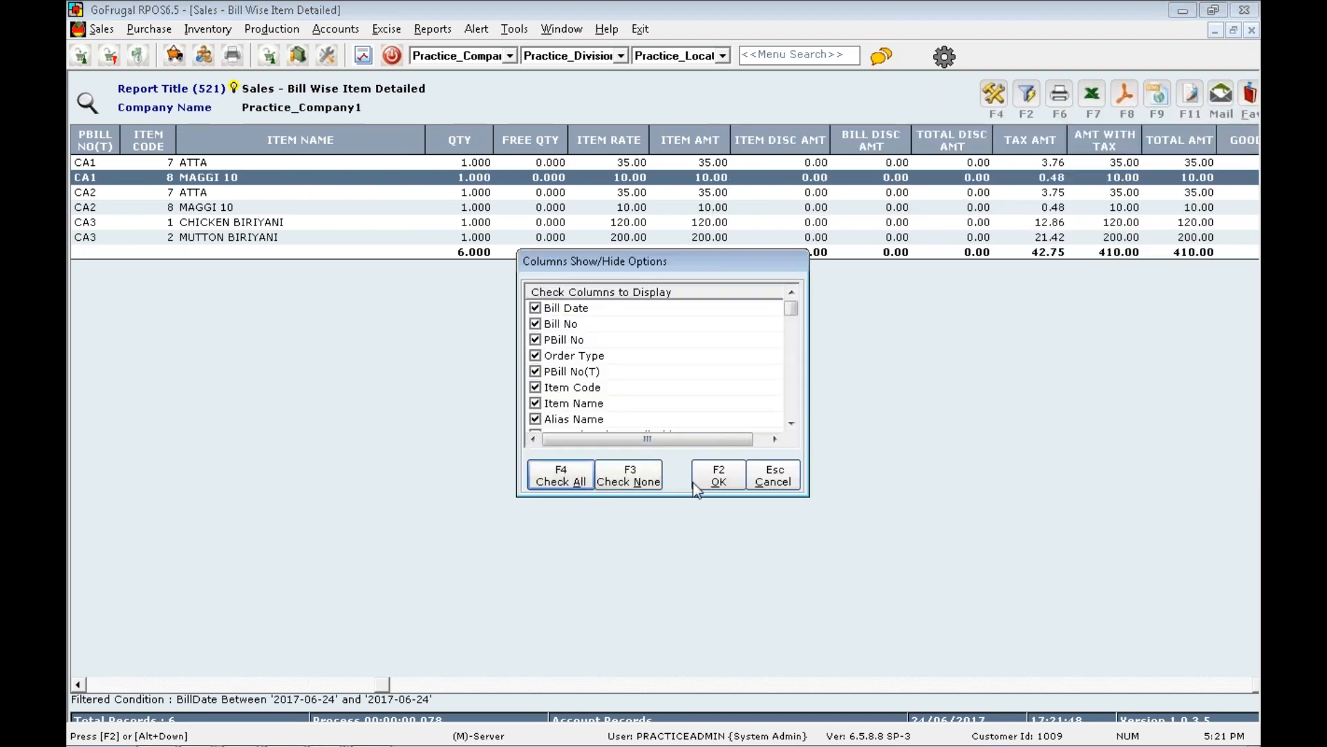
left_click(738, 476)
Examine the tax, discount, charge and total columns of the billed items across the whole report, then close it.
left_click(931, 199)
key("Right")
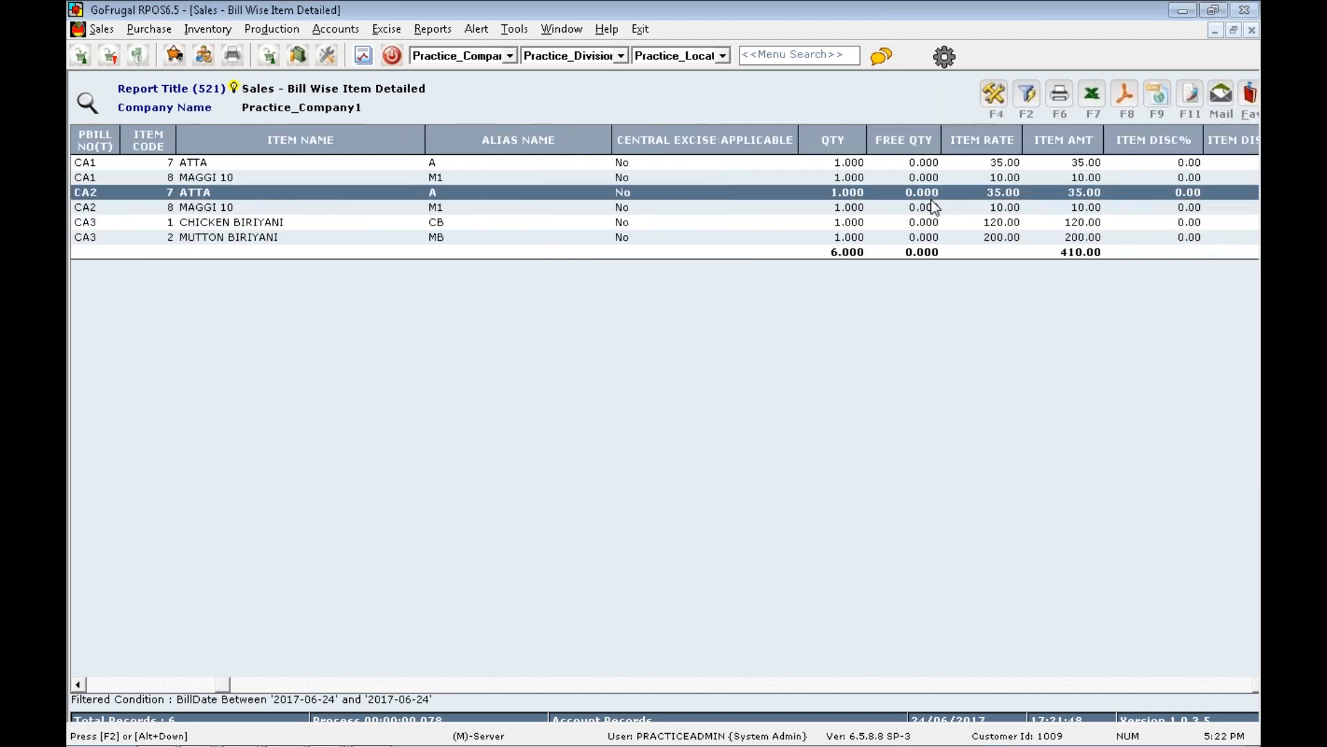
key("Right")
key("Right")
key("Right")
key("Right")
key("Right")
key("Right")
key("Right")
key("Right")
key("Right")
key("Right")
key("Right")
key("Right")
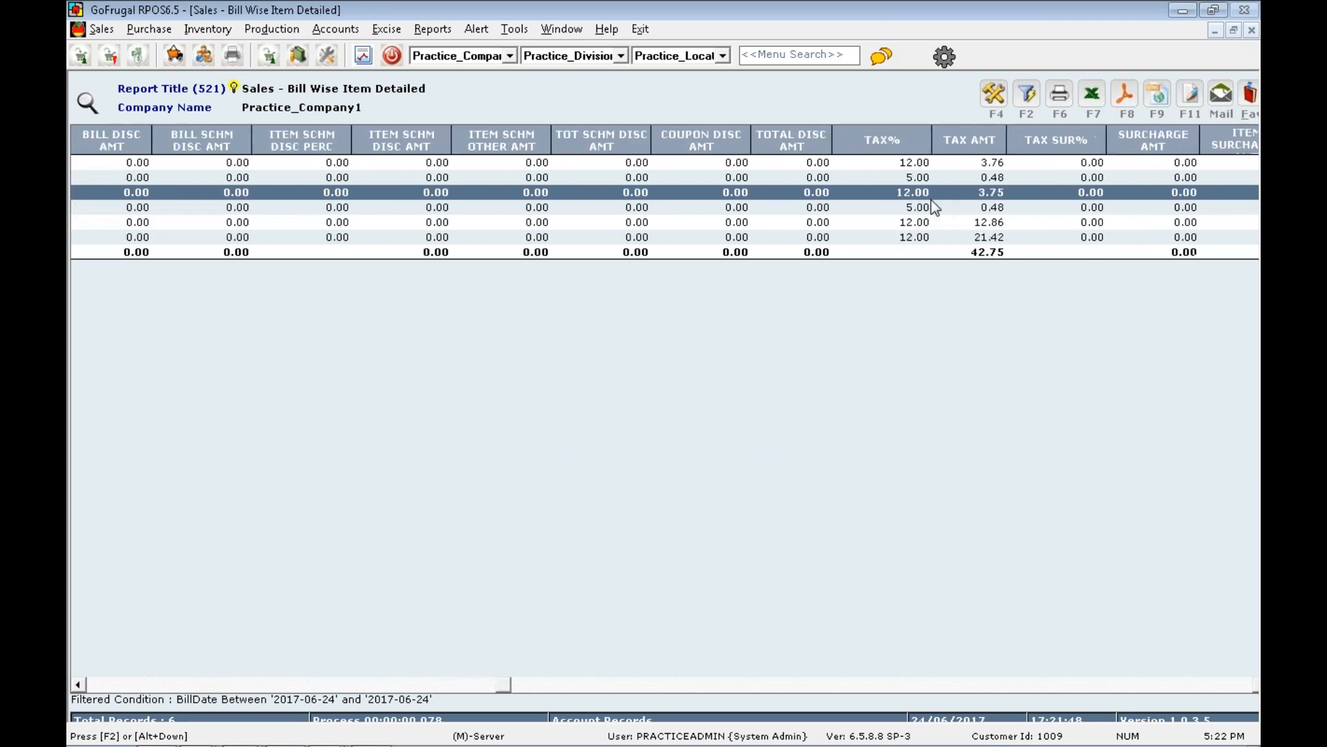
key("Right")
key("Right")
key("Right")
key("Right")
key("Right")
key("Right")
key("Right")
key("Right")
key("Right")
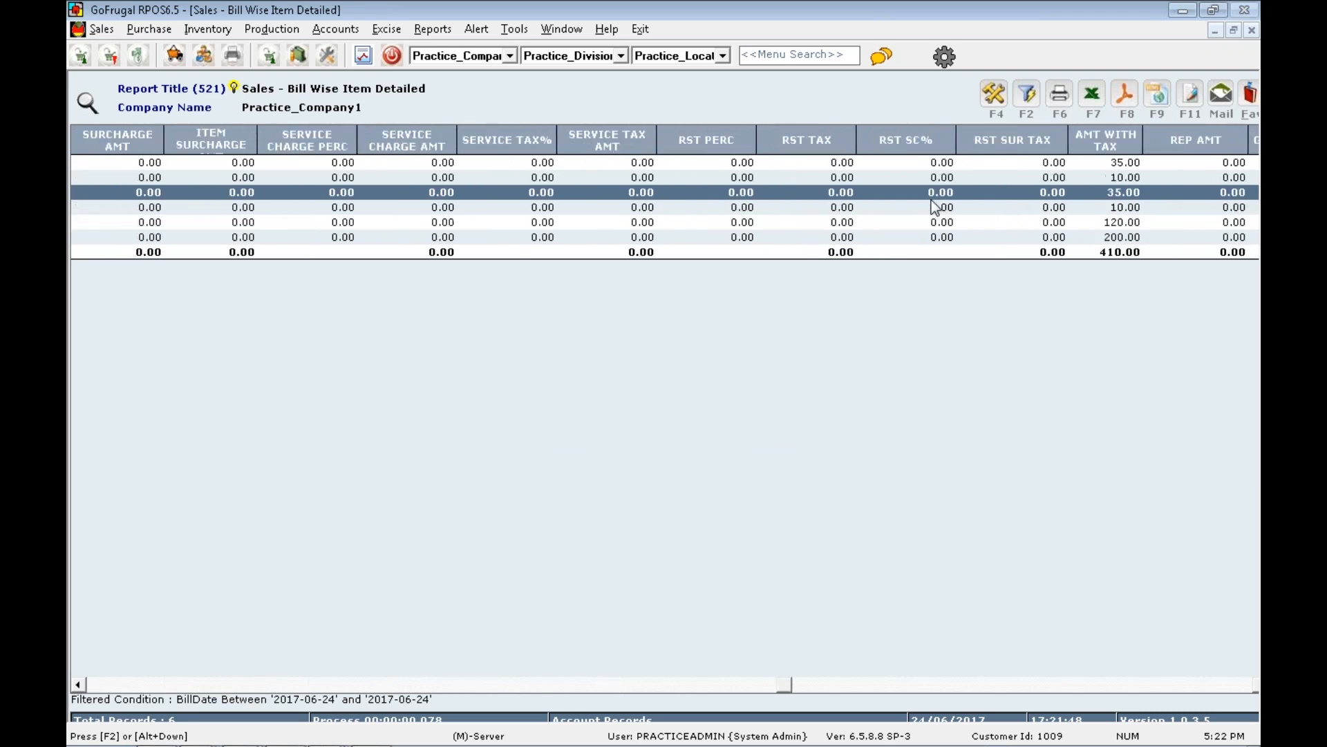
key("Right")
key("Right")
key("Right")
key("Right")
key("Right")
key("Right")
key("Right")
key("Right")
key("Right")
key("Right")
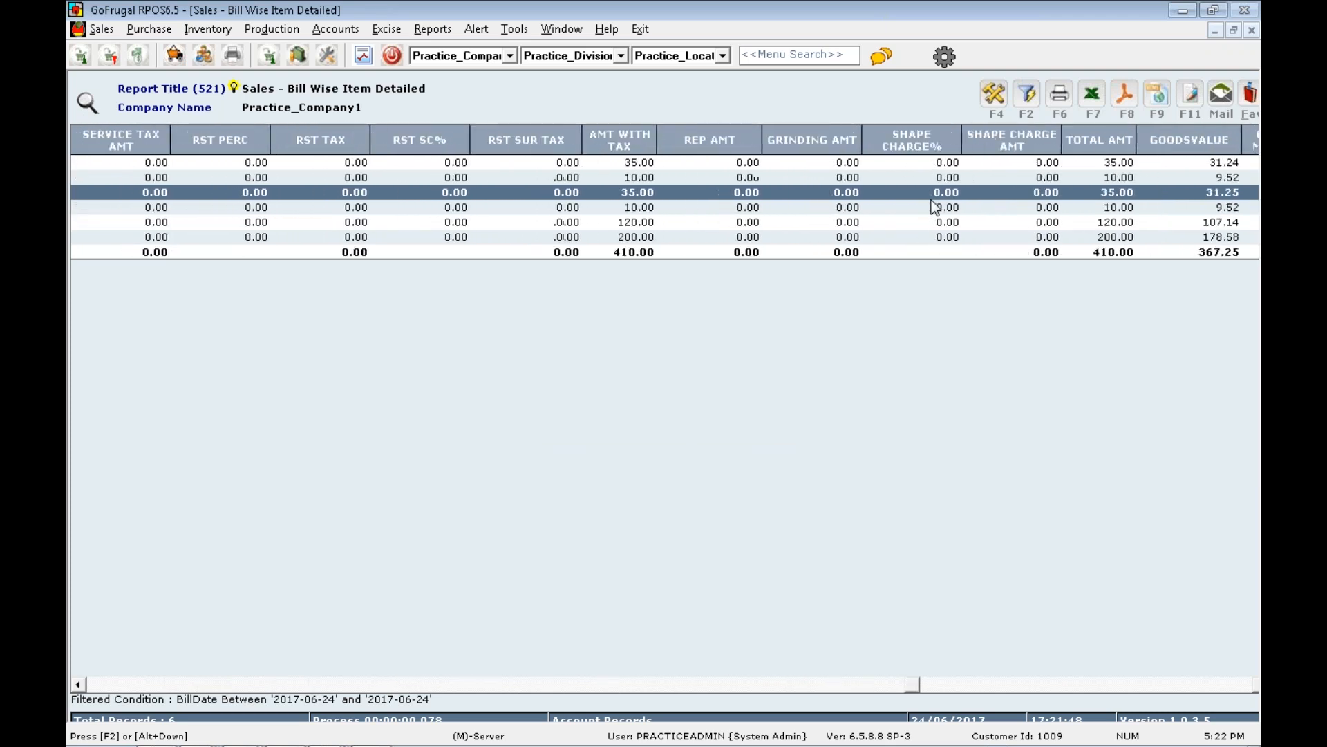
key("Right")
key("Right")
key("Right")
key("Right")
key("Right")
key("Right")
key("Right")
key("Right")
key("Right")
key("Right")
key("Right")
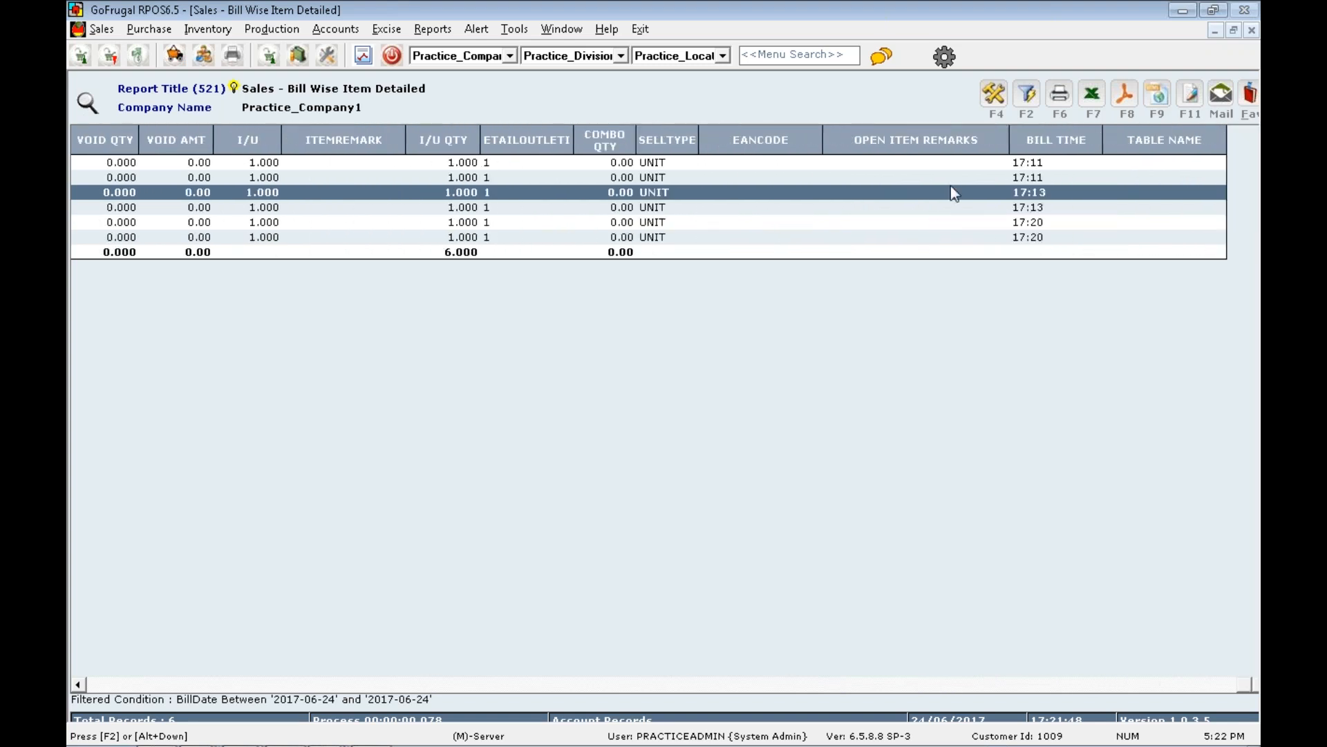
left_click(852, 210)
key("Escape")
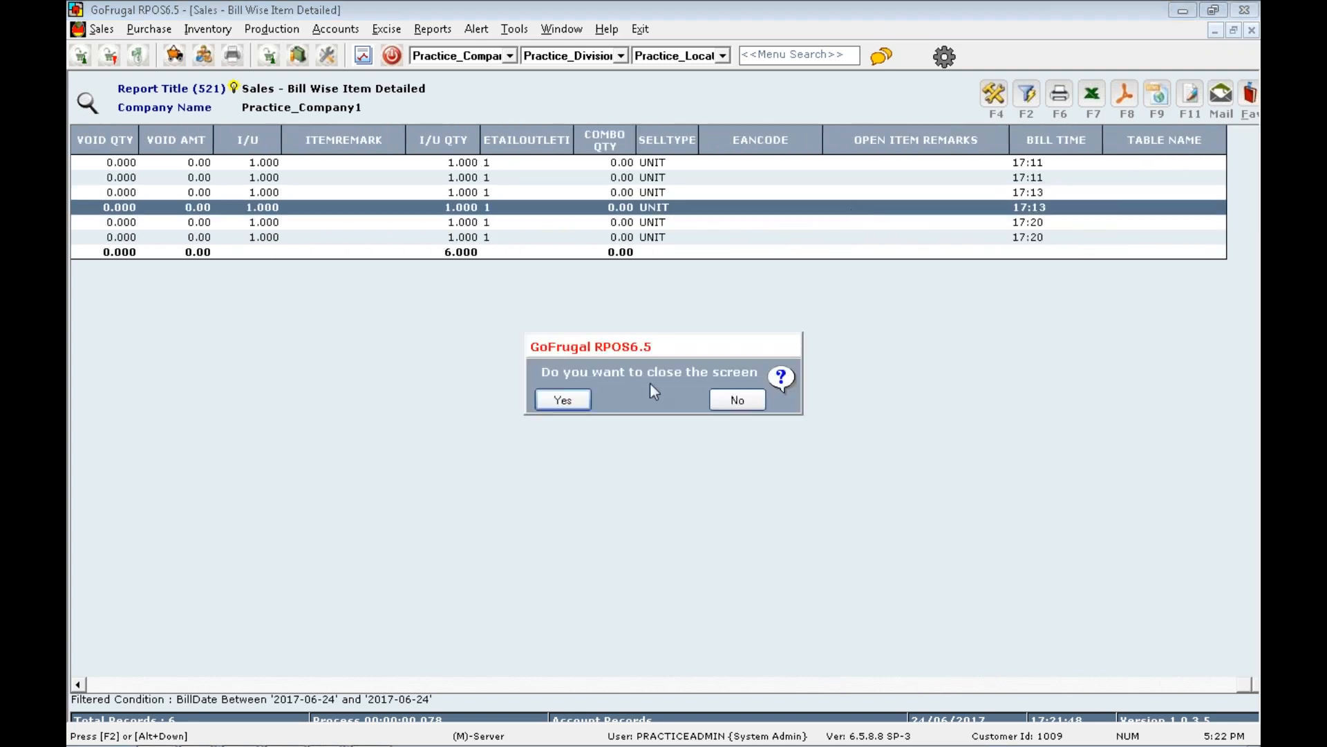
left_click(561, 400)
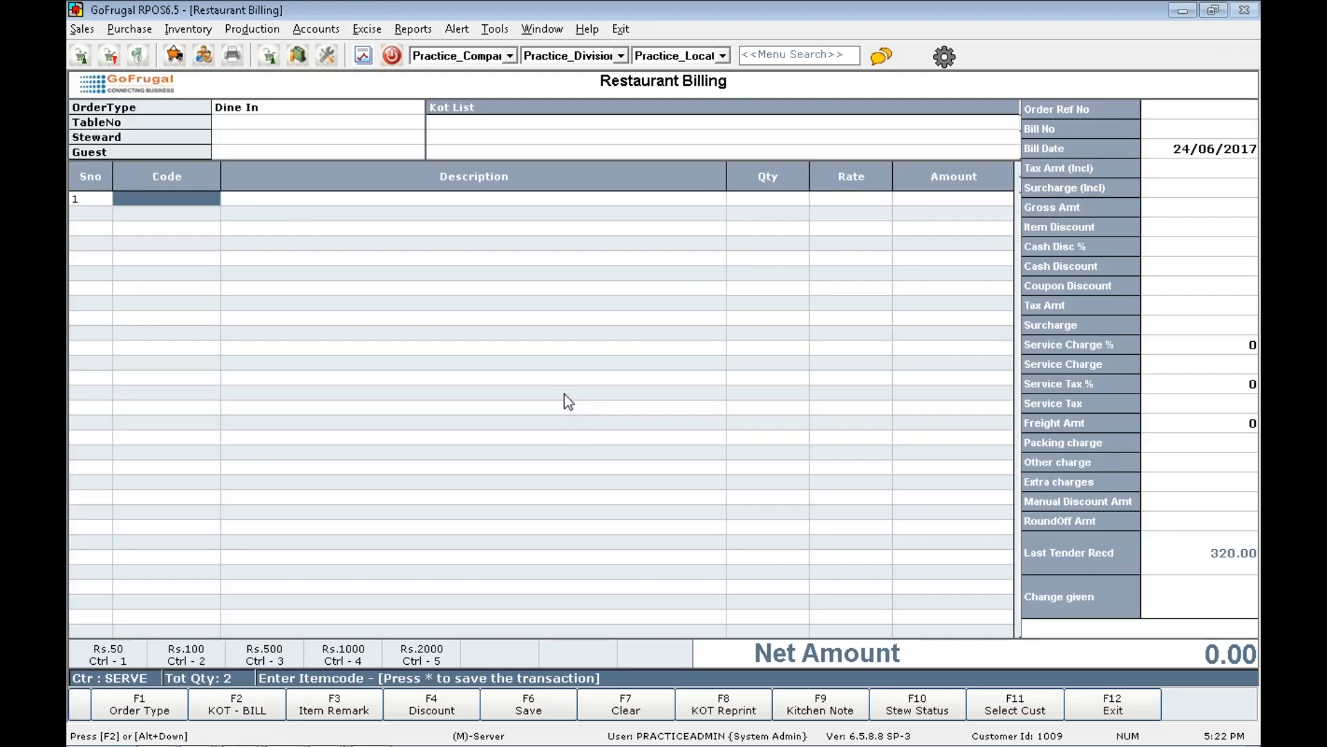
Open the CHICKEN BIRIYANI record in the Item Master and review its tax and GST details.
key("plus")
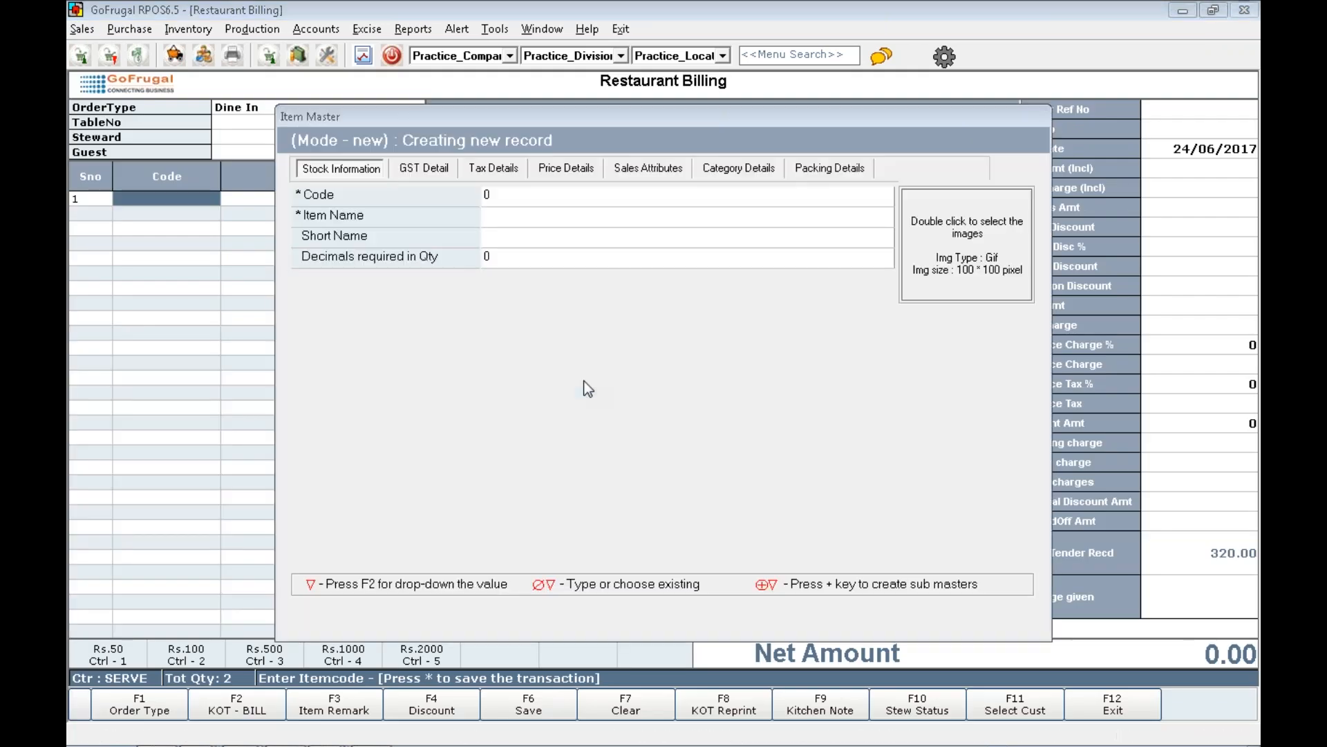
key("F2")
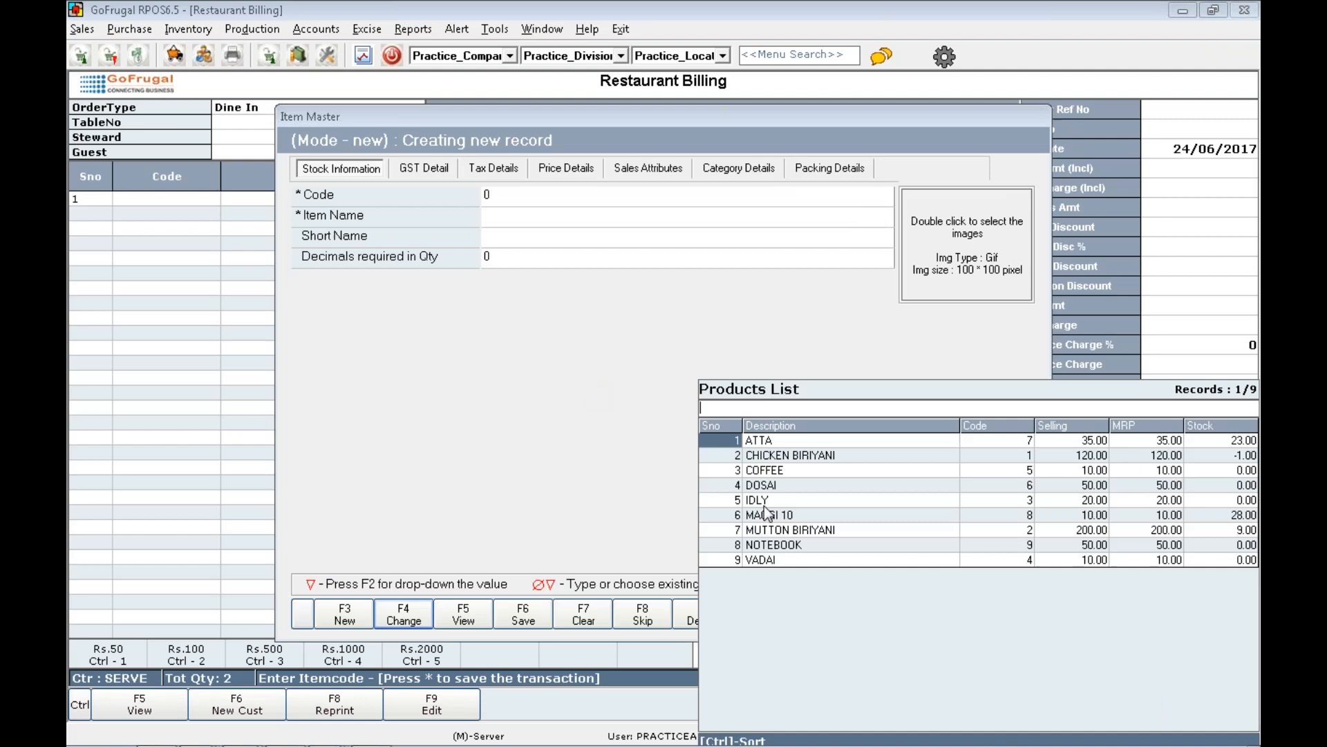
left_click(790, 459)
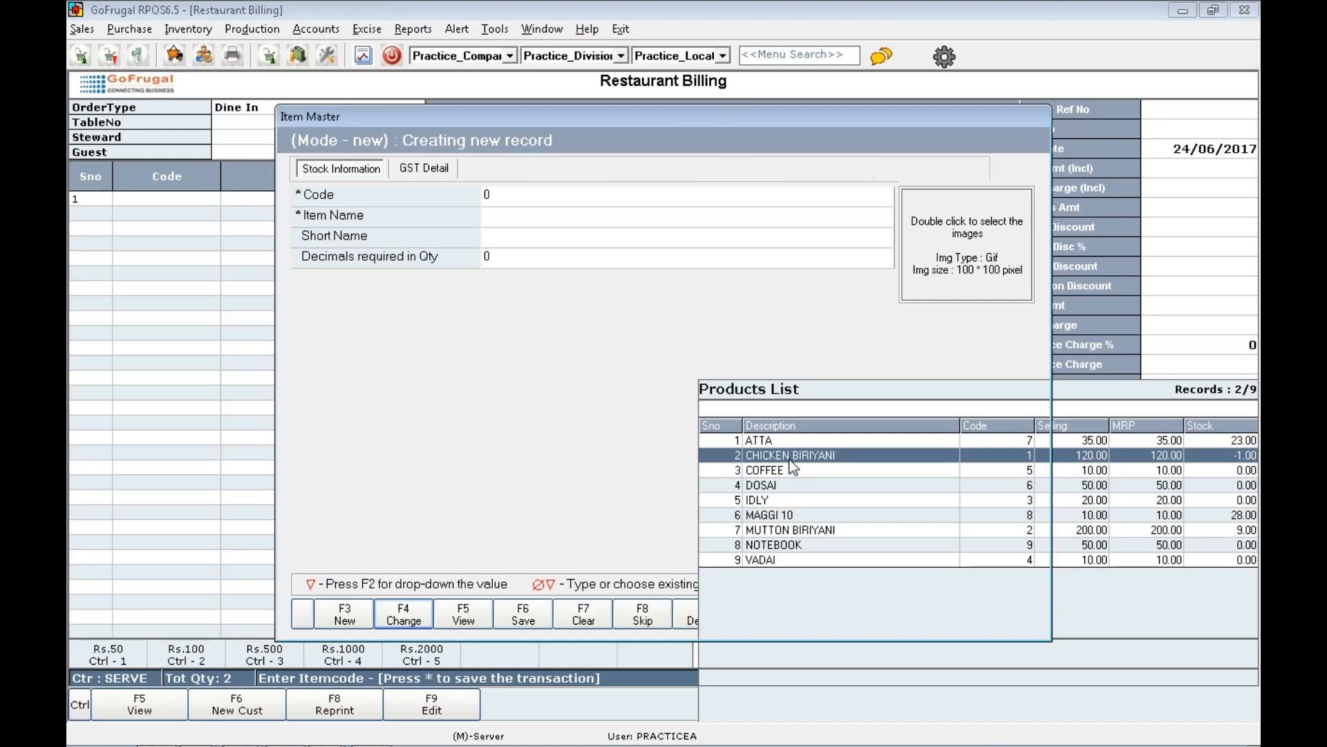
double_click(795, 454)
left_click(499, 171)
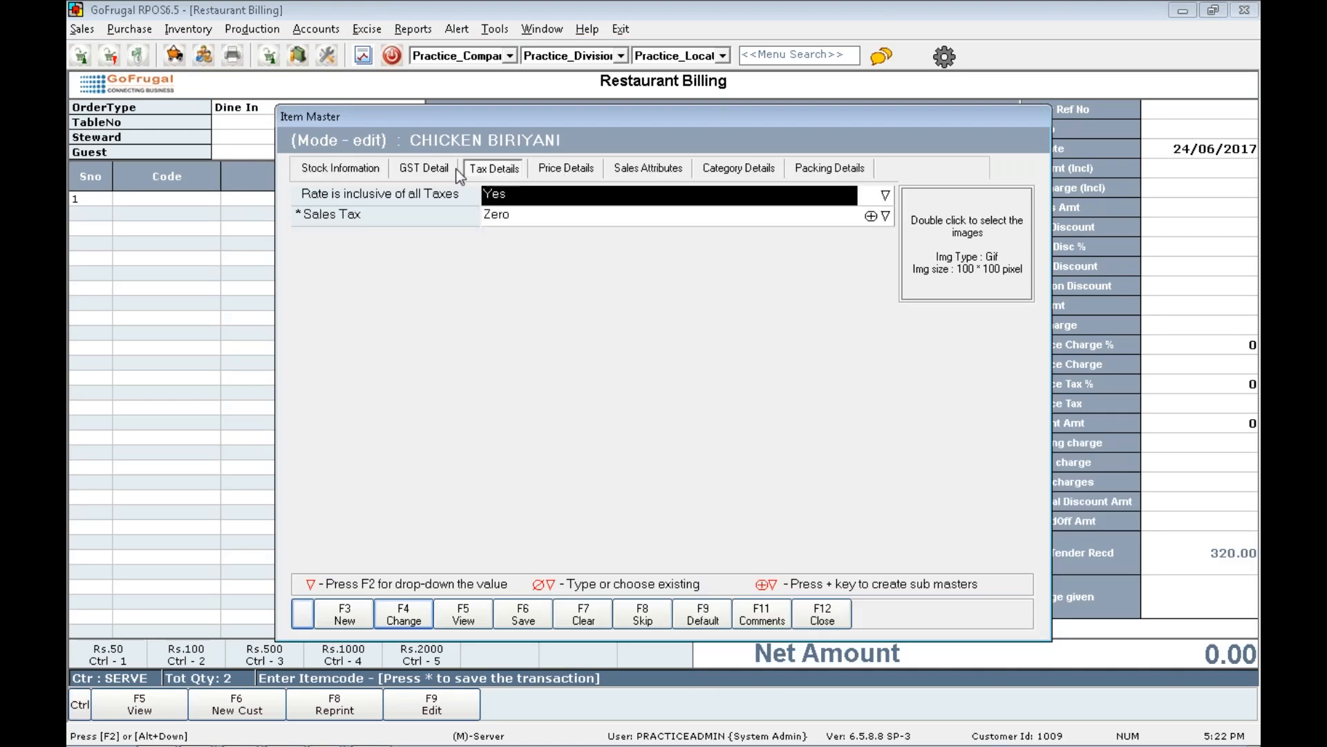
left_click(438, 168)
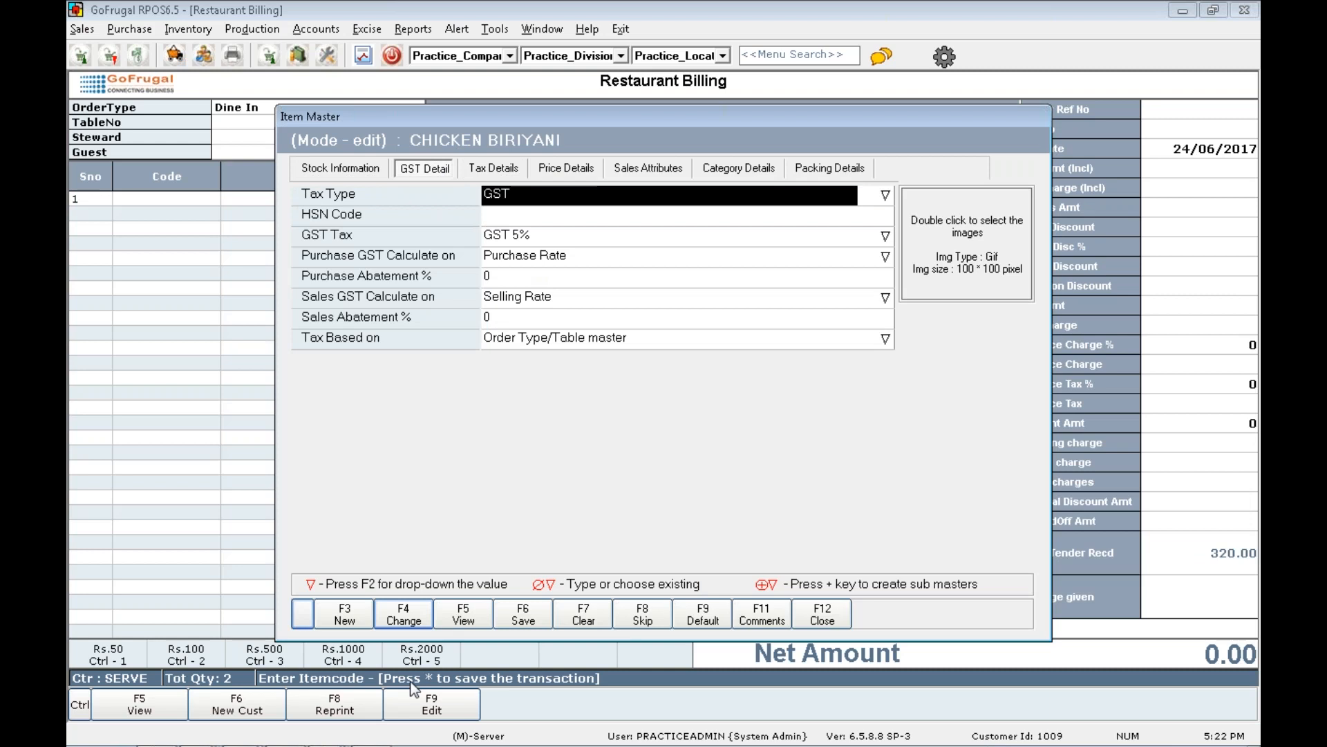
Open the MUTTON BIRIYANI record in the Item Master for editing and review its tax details.
left_click(423, 613)
key("Down")
key("Down")
key("Down")
key("Down")
key("Down")
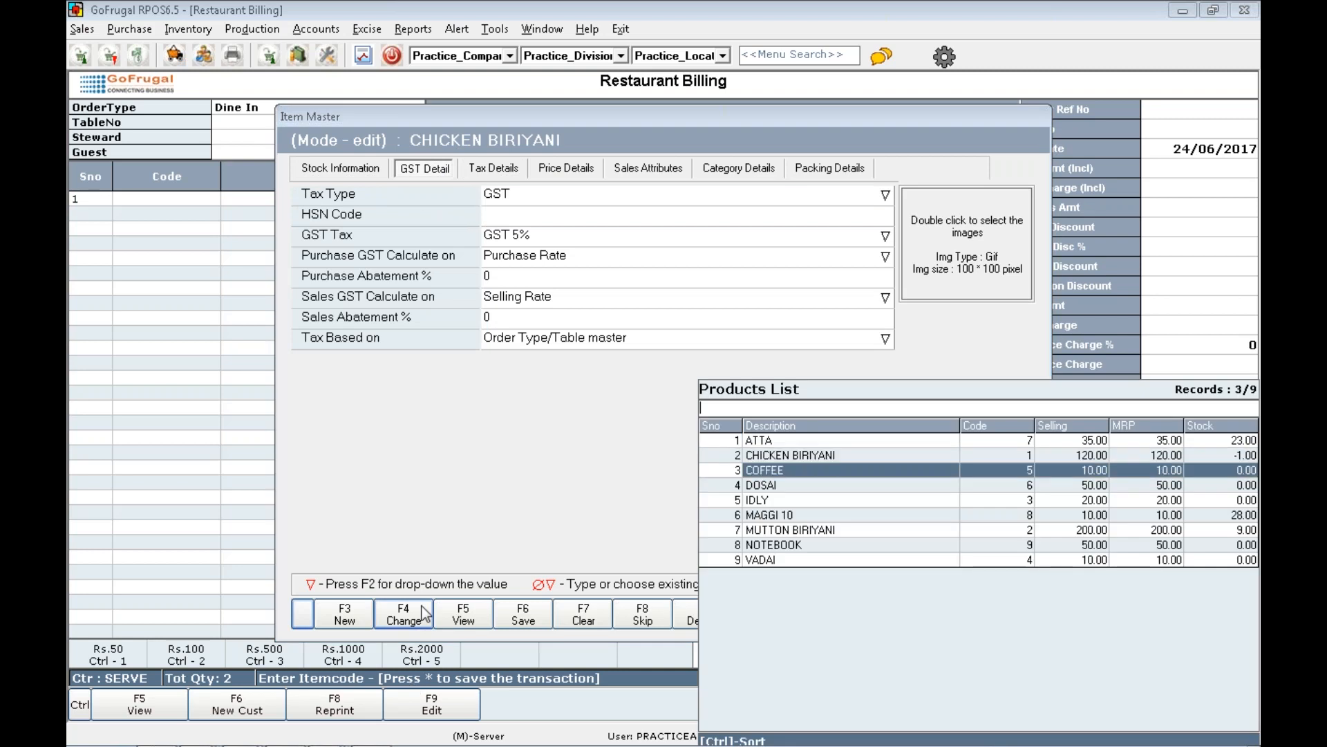
key("Return")
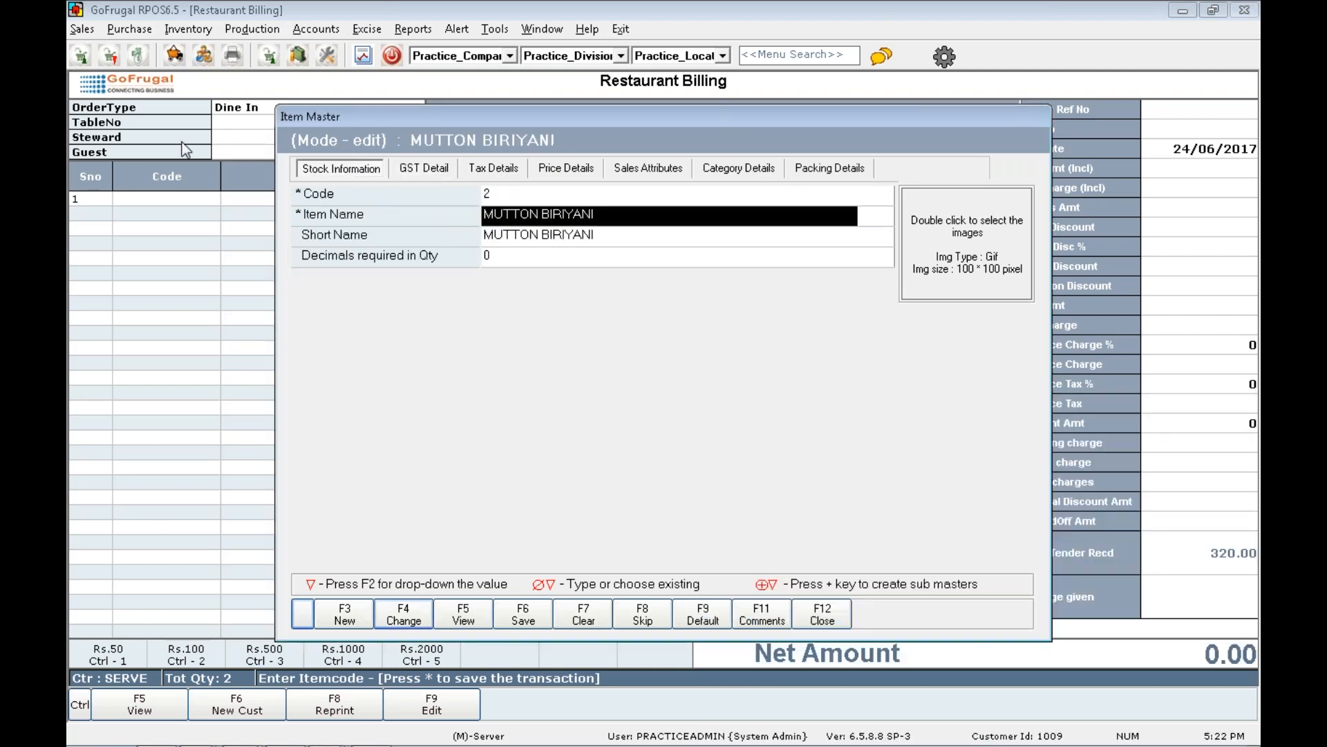
left_click(500, 170)
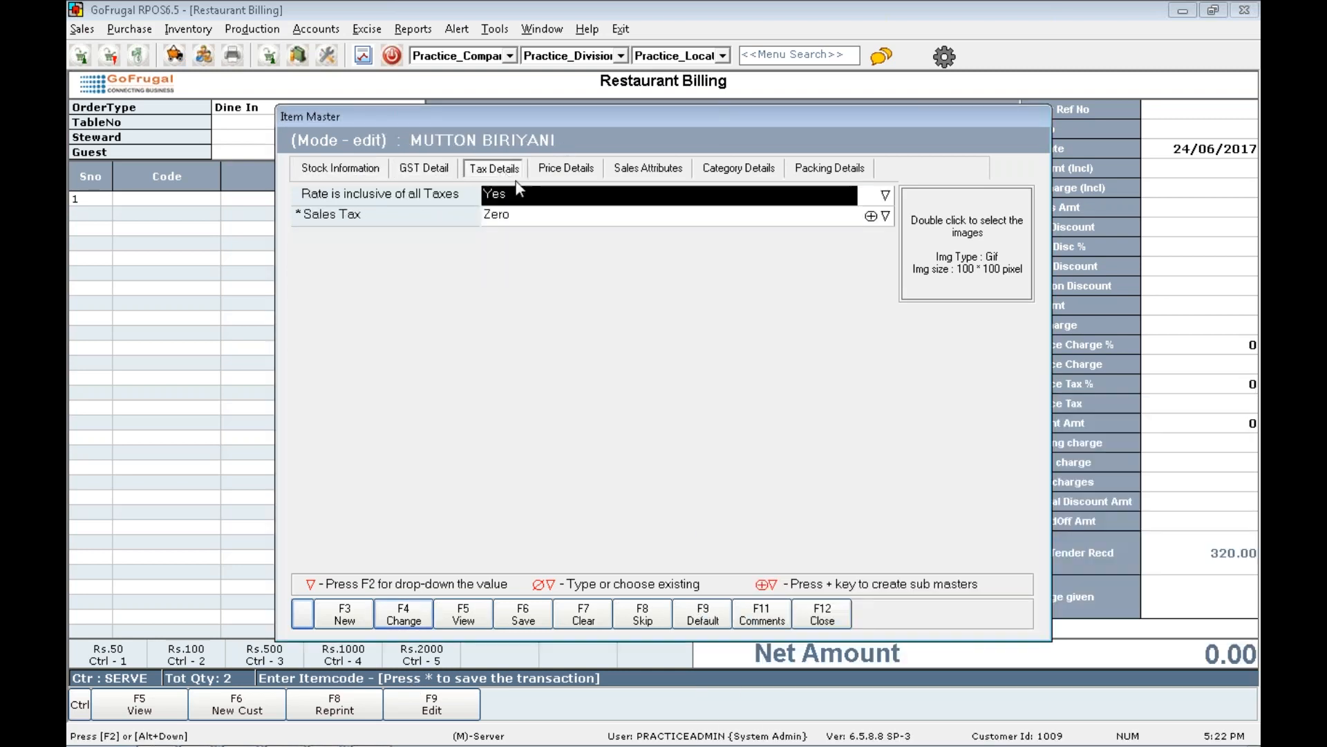
left_click(553, 174)
Set the GST Tax of MUTTON BIRIYANI to GST 18%.
left_click(423, 169)
left_click(545, 245)
key("Down")
key("Down")
key("Down")
key("Down")
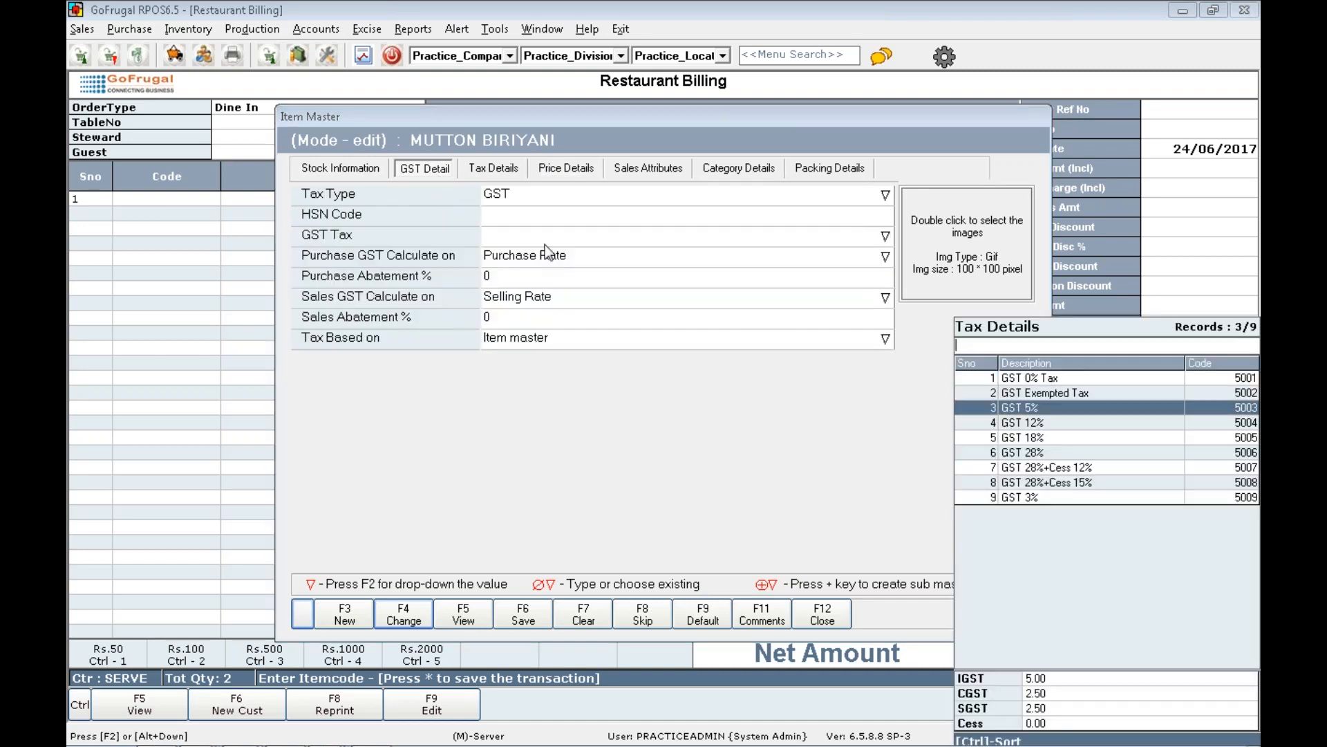
key("Return")
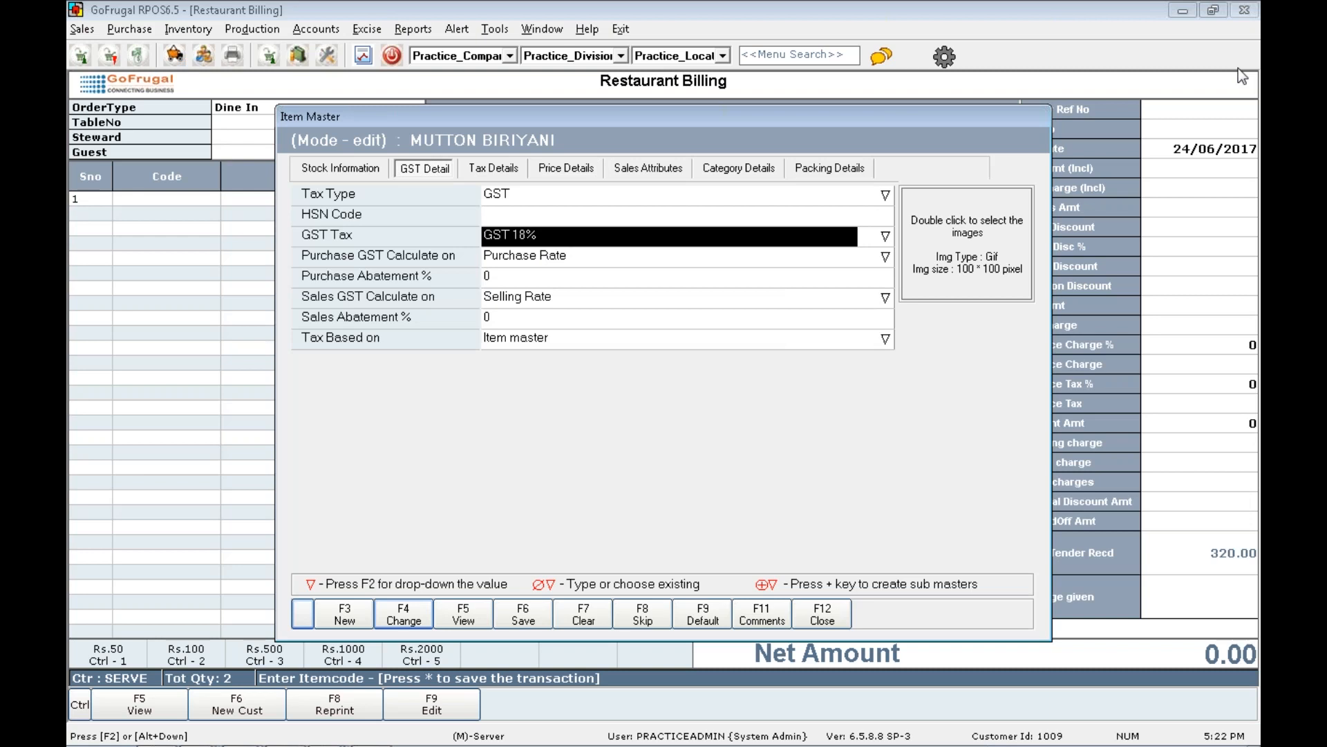
Save the MUTTON BIRIYANI item changes and close the Item Master.
left_click(534, 615)
left_click(538, 400)
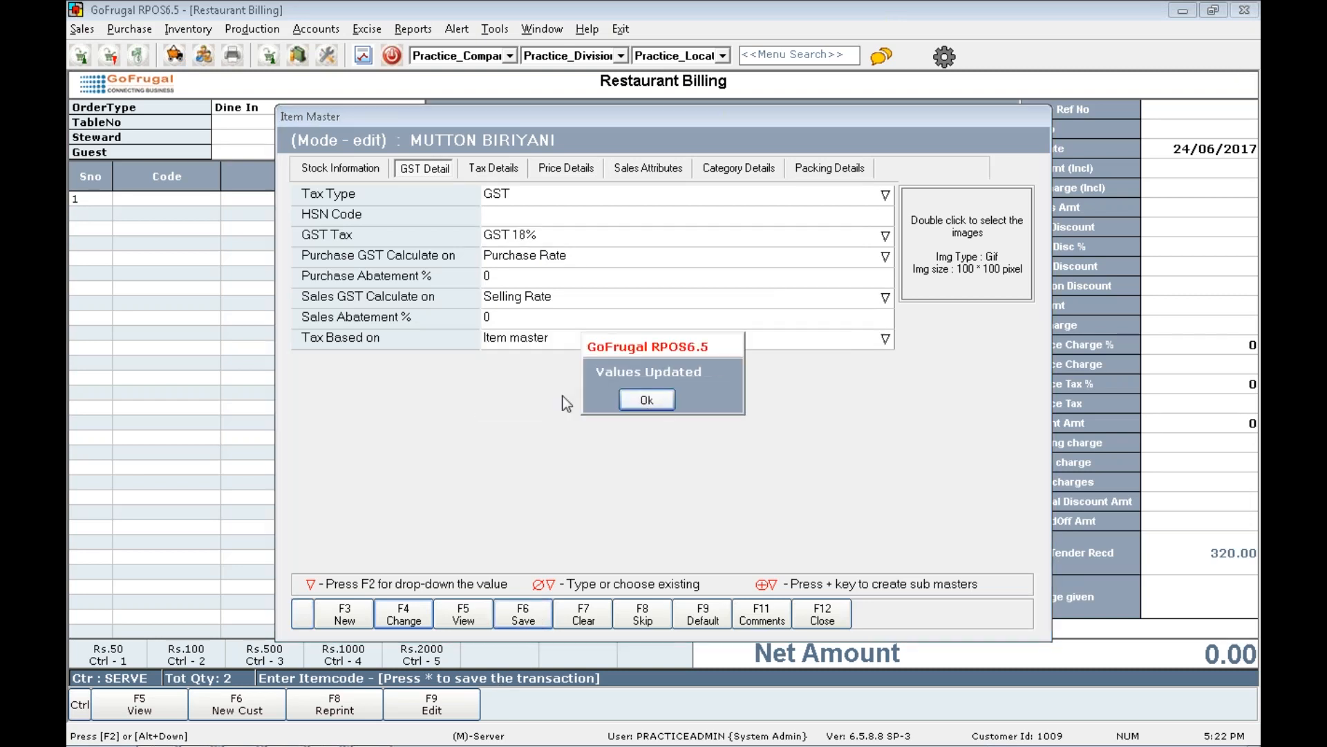
left_click(645, 406)
left_click(822, 614)
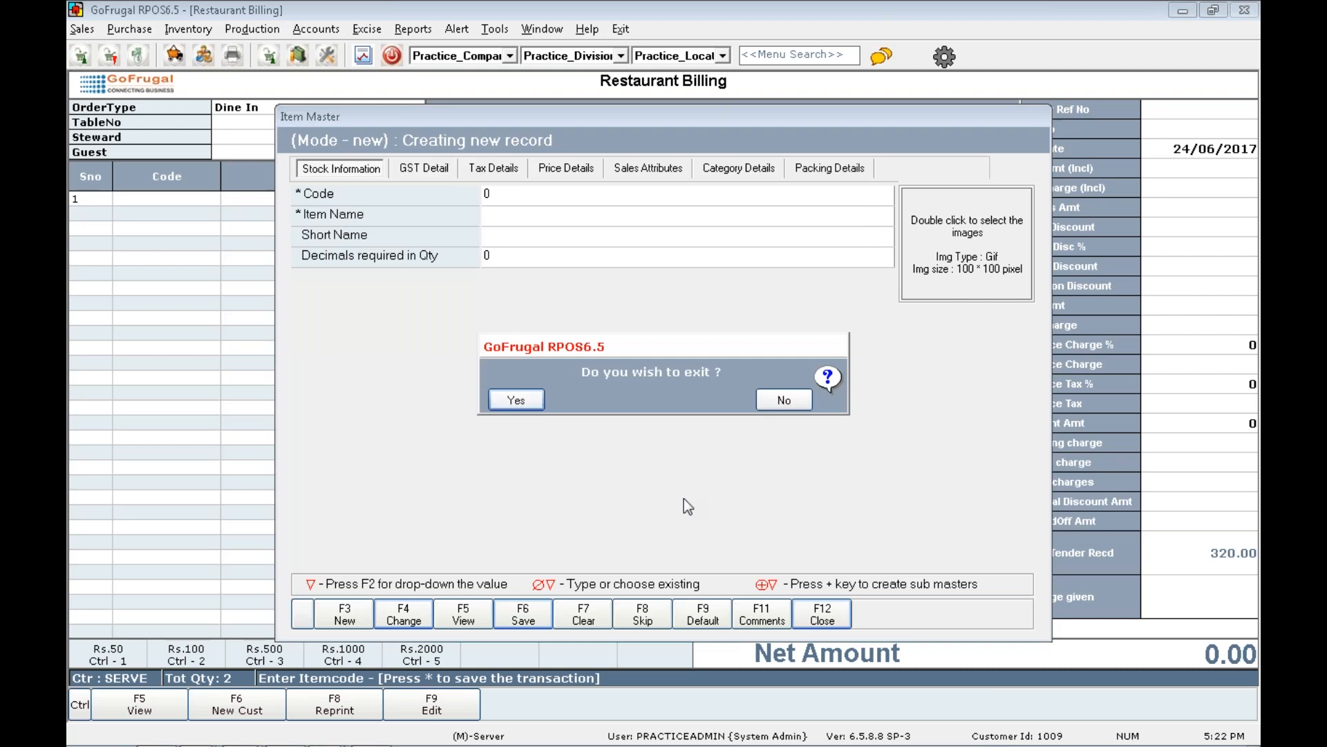
left_click(517, 399)
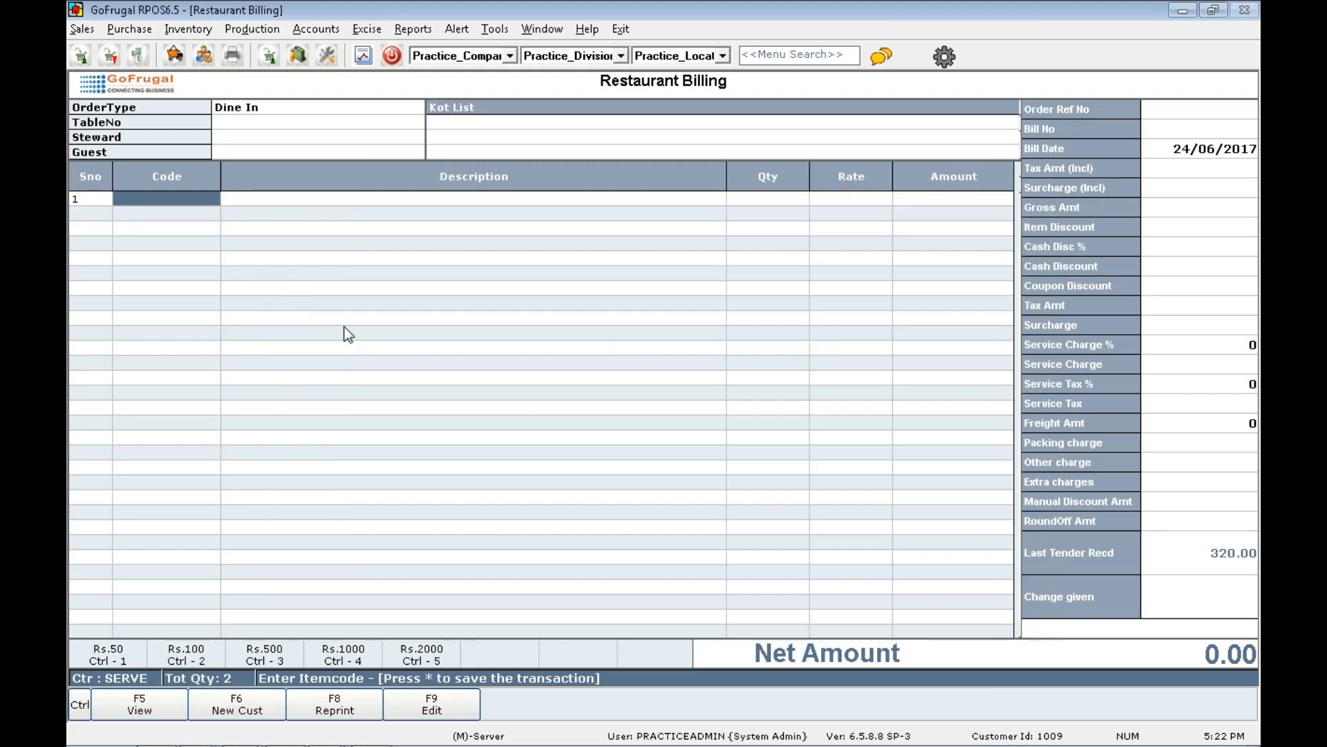
Clear the restaurant billing screen and start a Take Out bill with one CHICKEN BIRIYANI.
left_click(419, 454)
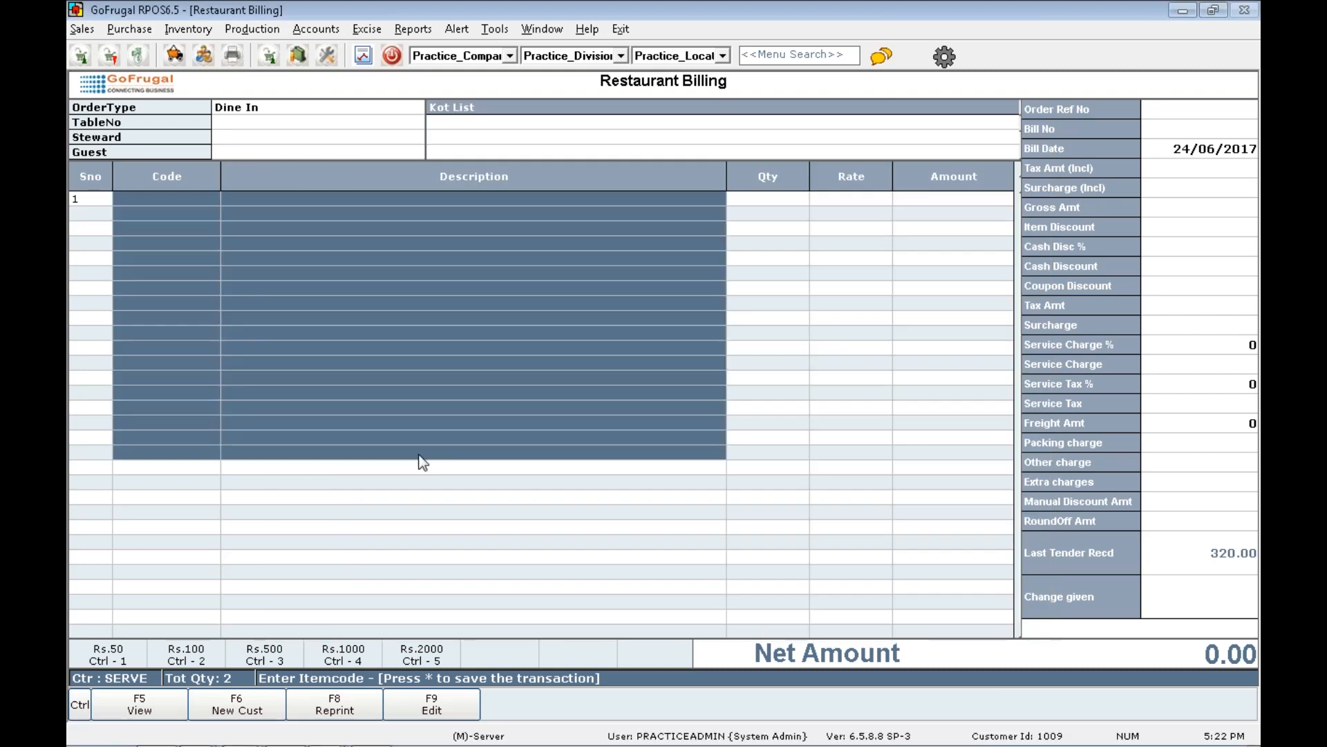
key("ctrl")
left_click(593, 709)
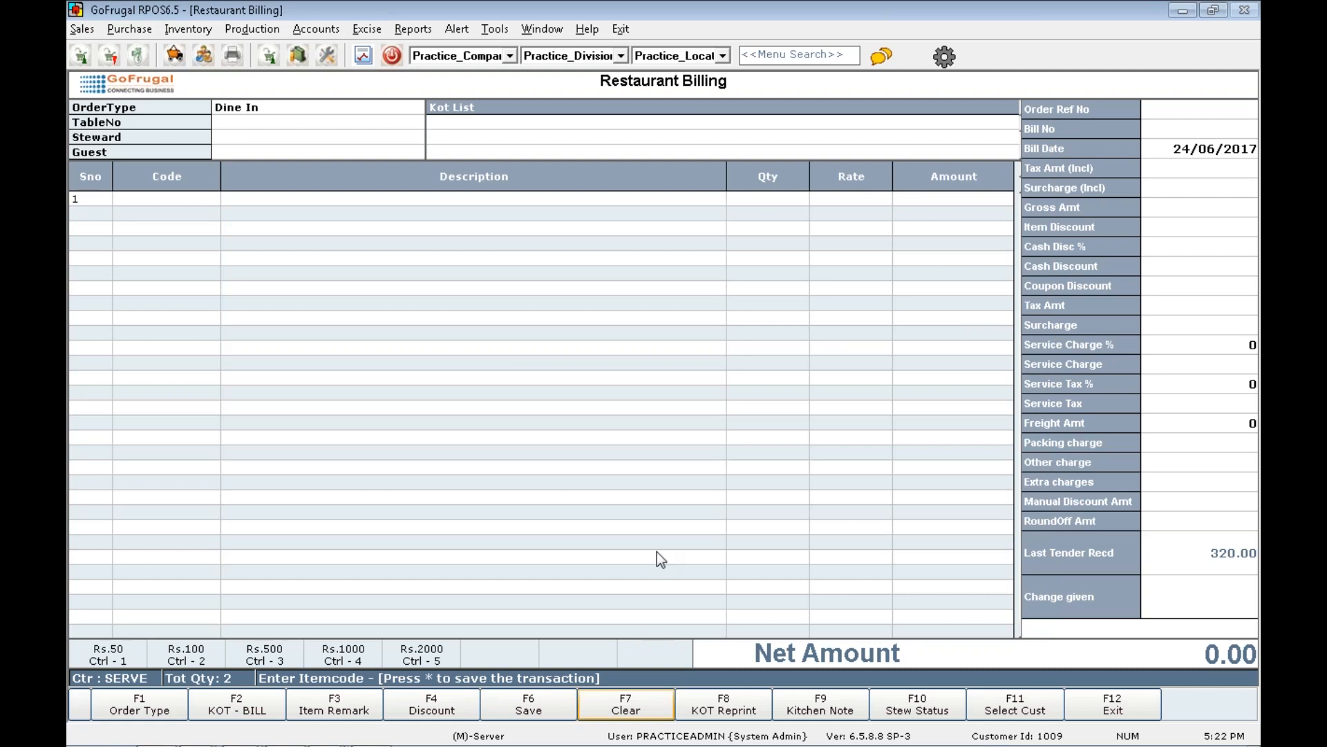
key("Down")
key("Return")
key("Down")
key("Return")
key("Return")
Add one MUTTON BIRIYANI to the Take Out bill and save it with a cash tender of 320.
key("Down")
key("Down")
key("Down")
key("Down")
key("Down")
key("Return")
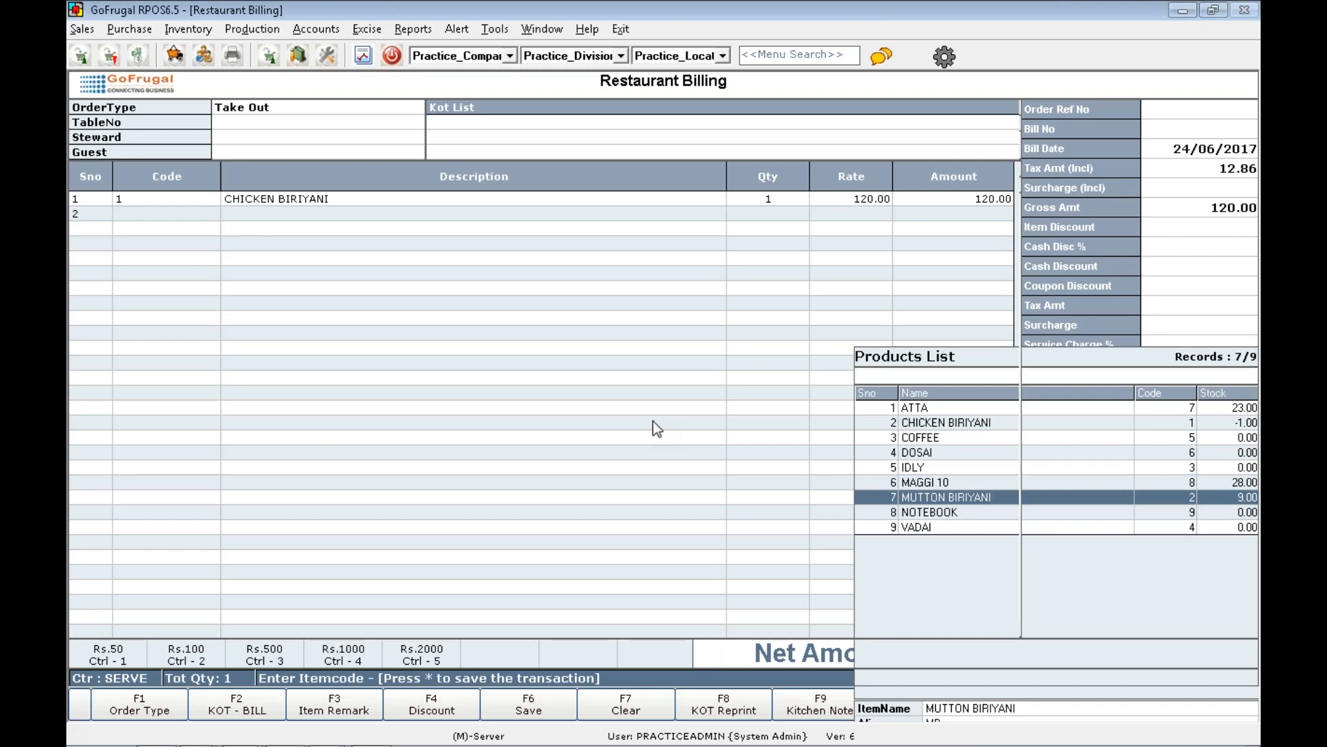
key("Return")
left_click(562, 712)
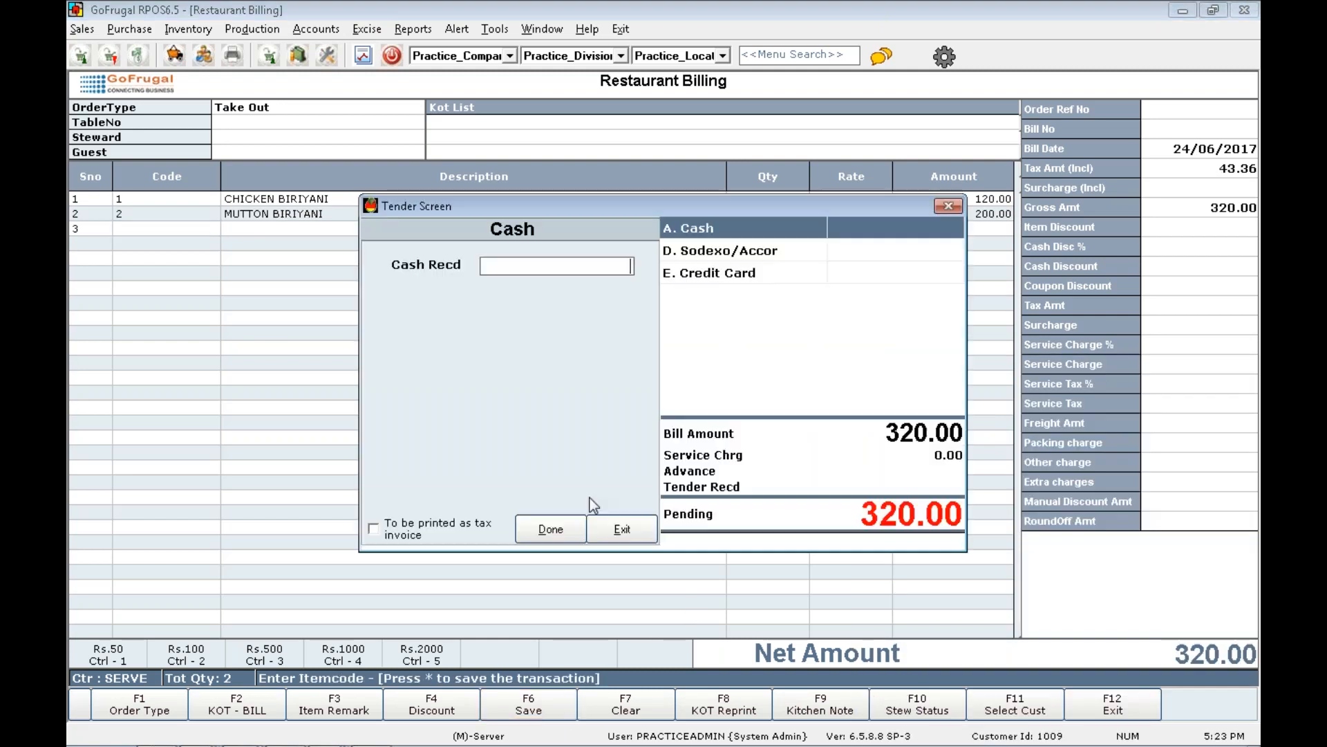
key("Return")
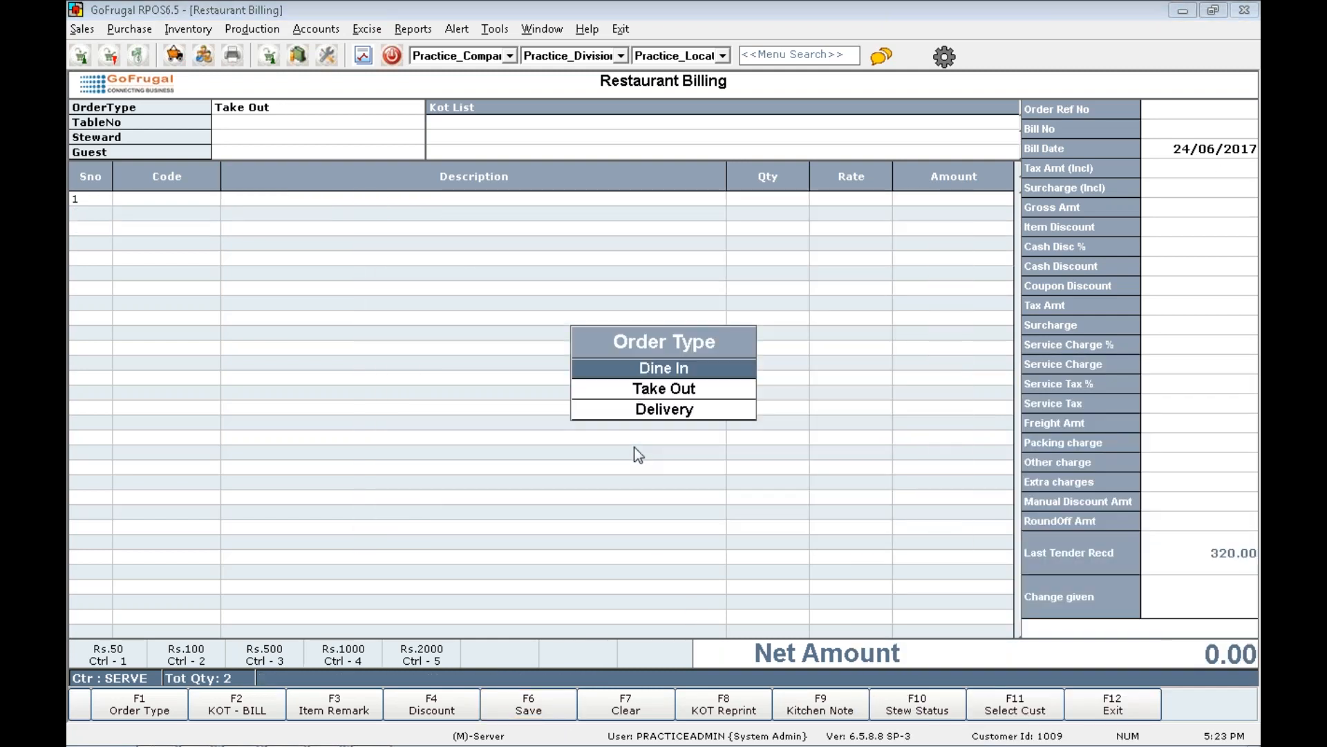
Start a new Take Out bill, switch to GoFrugal TRAC and reopen the Day Book at its latest sales entries.
key("Down")
key("Return")
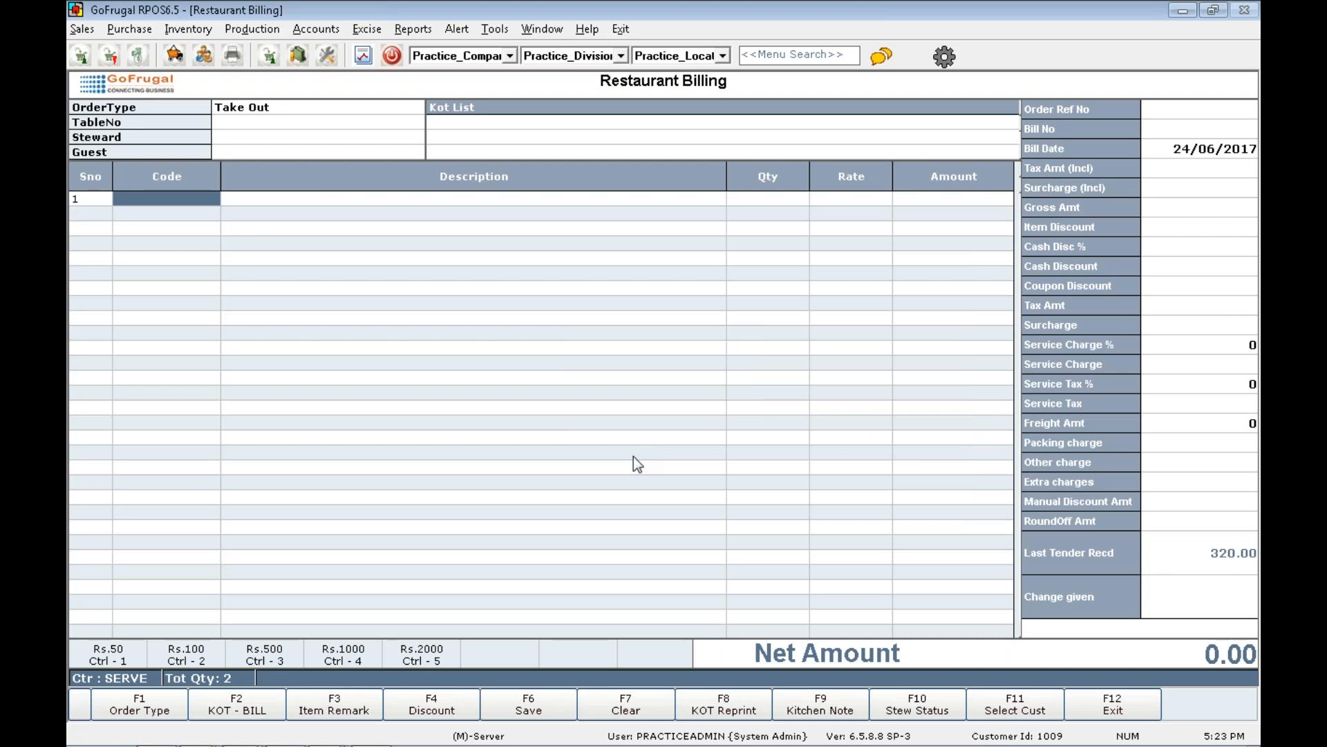
left_click(360, 737)
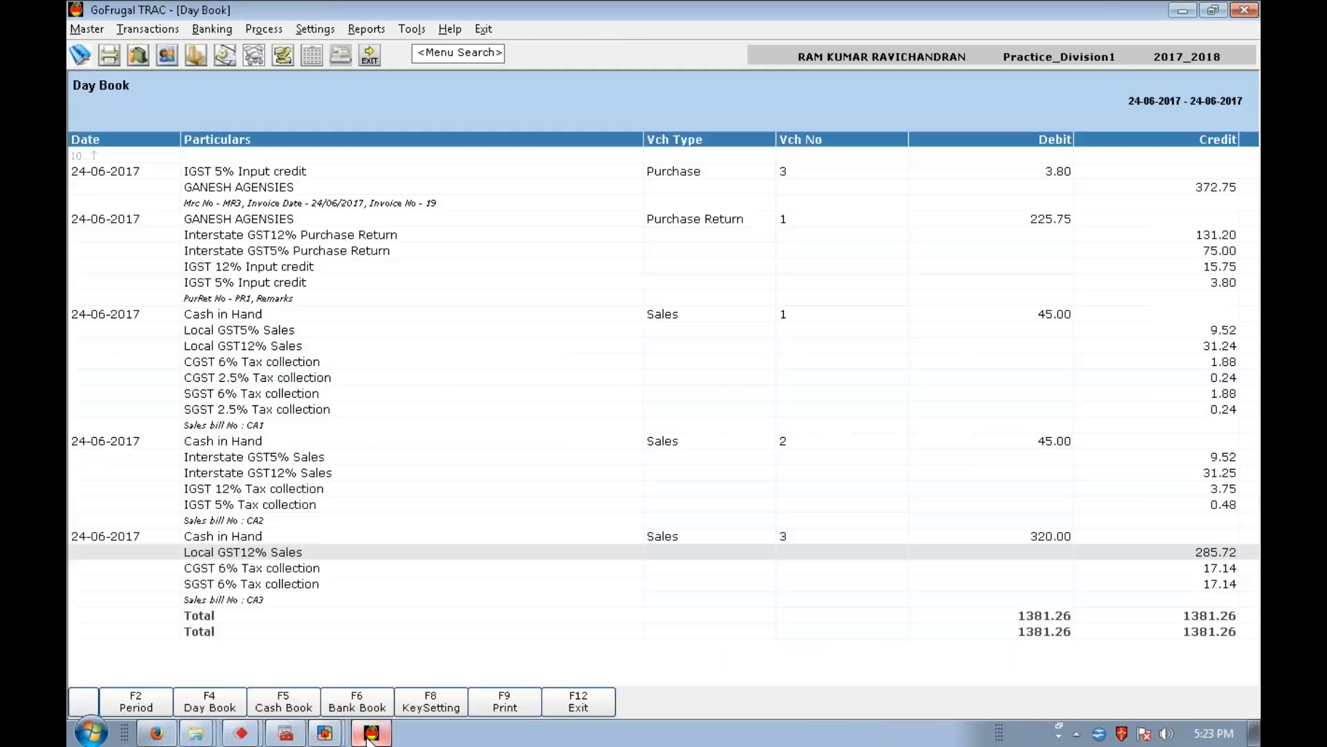
key("Escape")
left_click(751, 436)
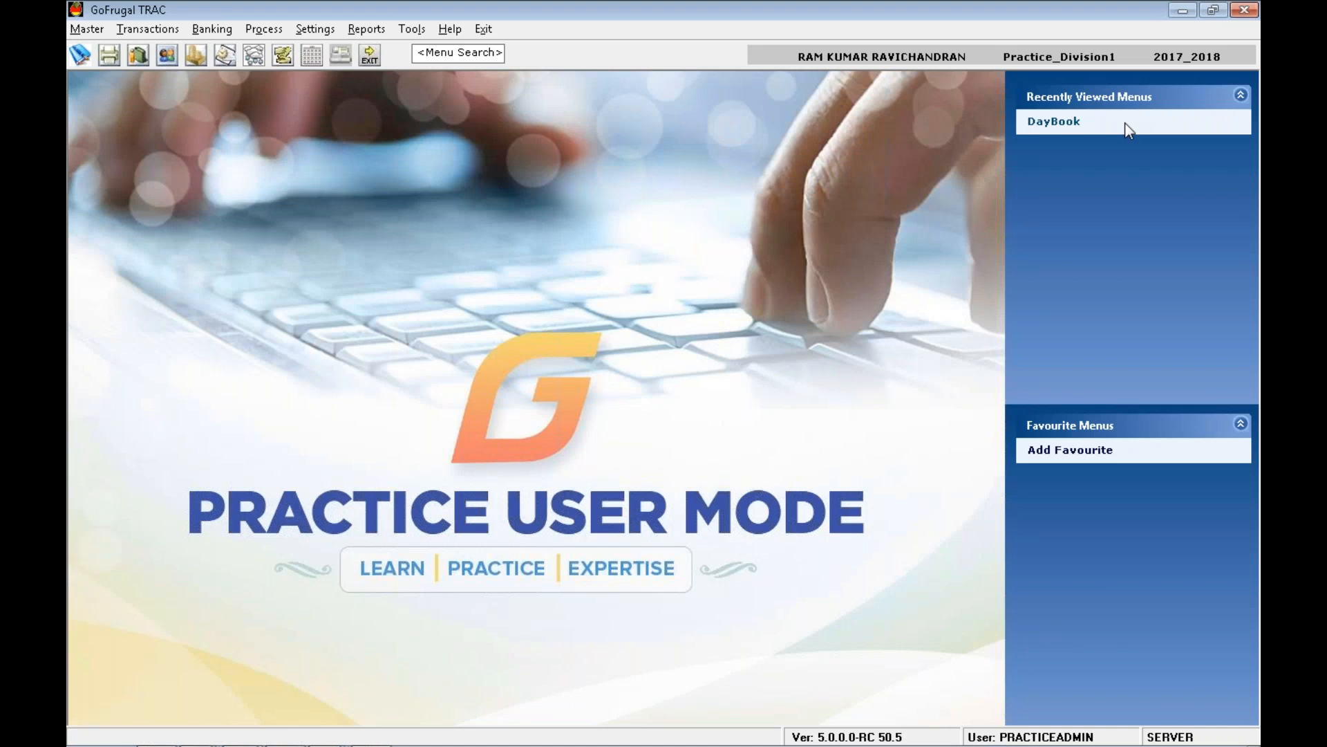
left_click(1128, 129)
scroll(334, 476, "down", 10)
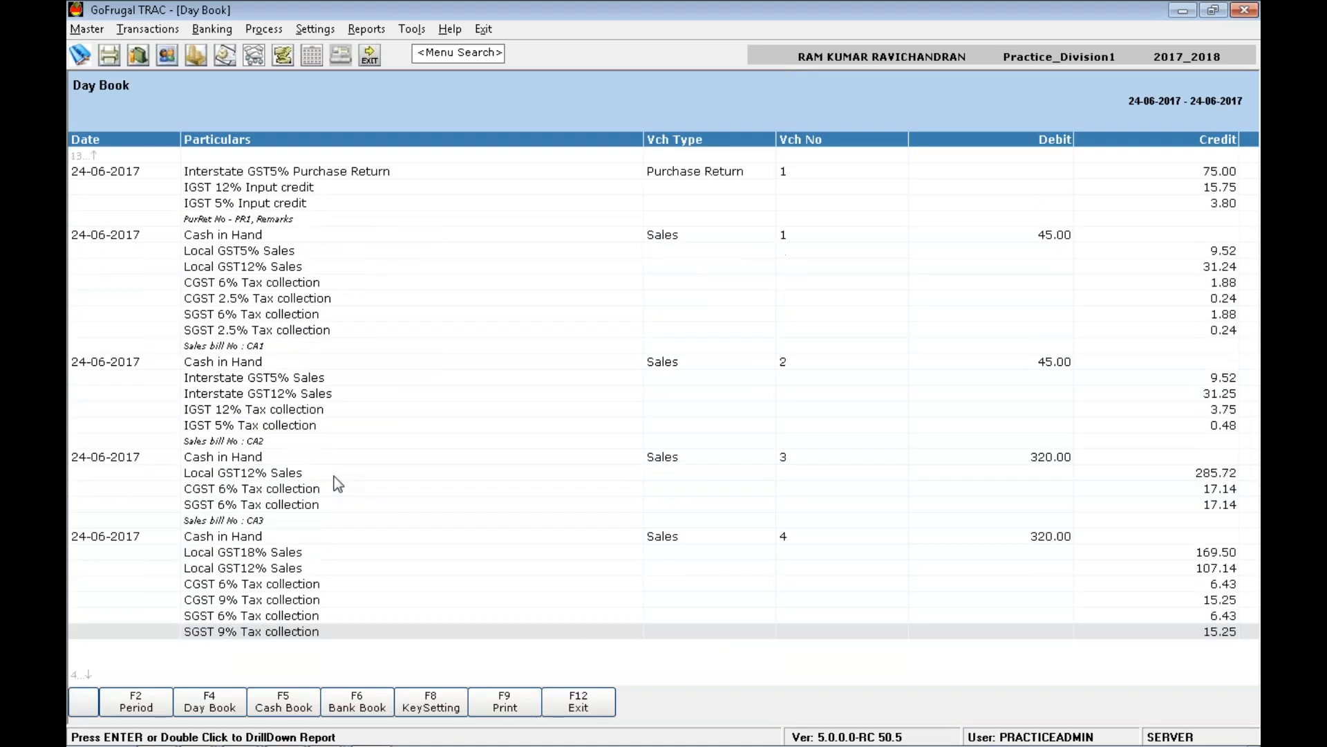
Examine the GST sales and CGST/SGST tax collection lines of sales voucher 4 in the Day Book.
key("Up")
key("Up")
key("Up")
key("Up")
key("Up")
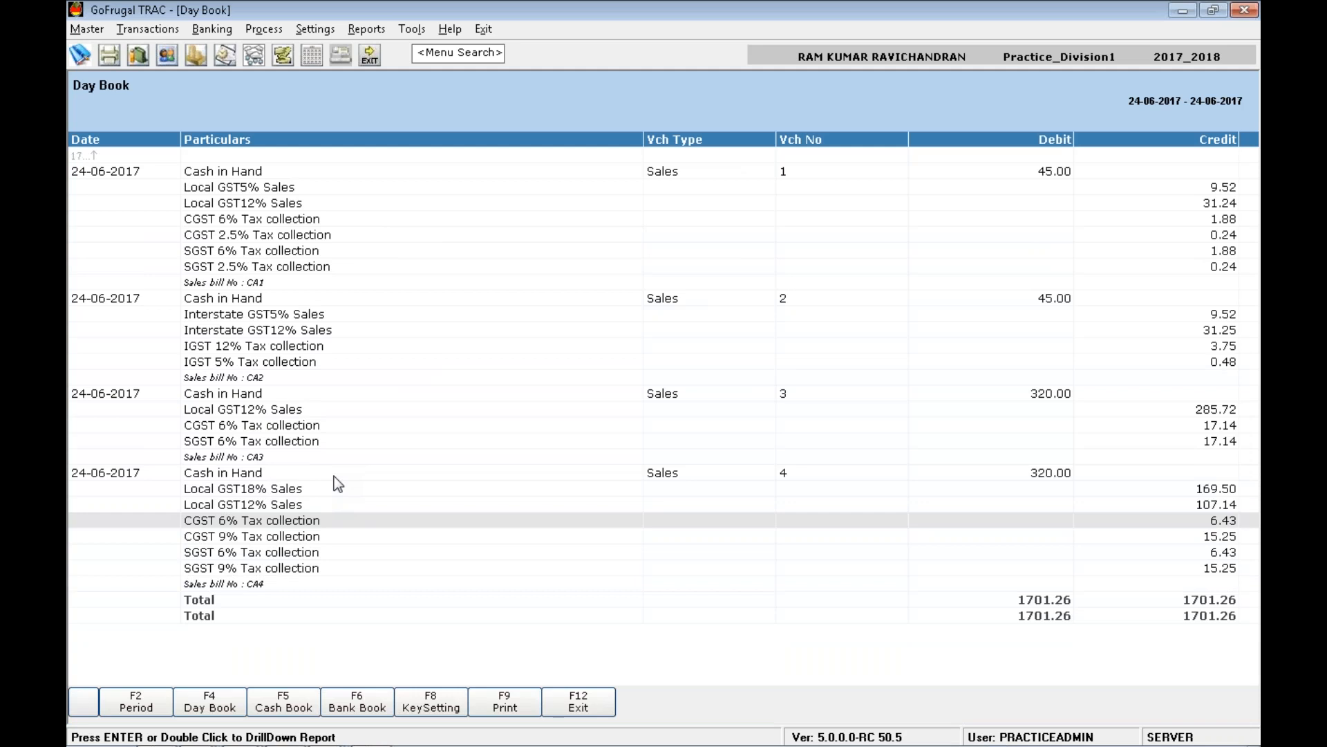
key("Down")
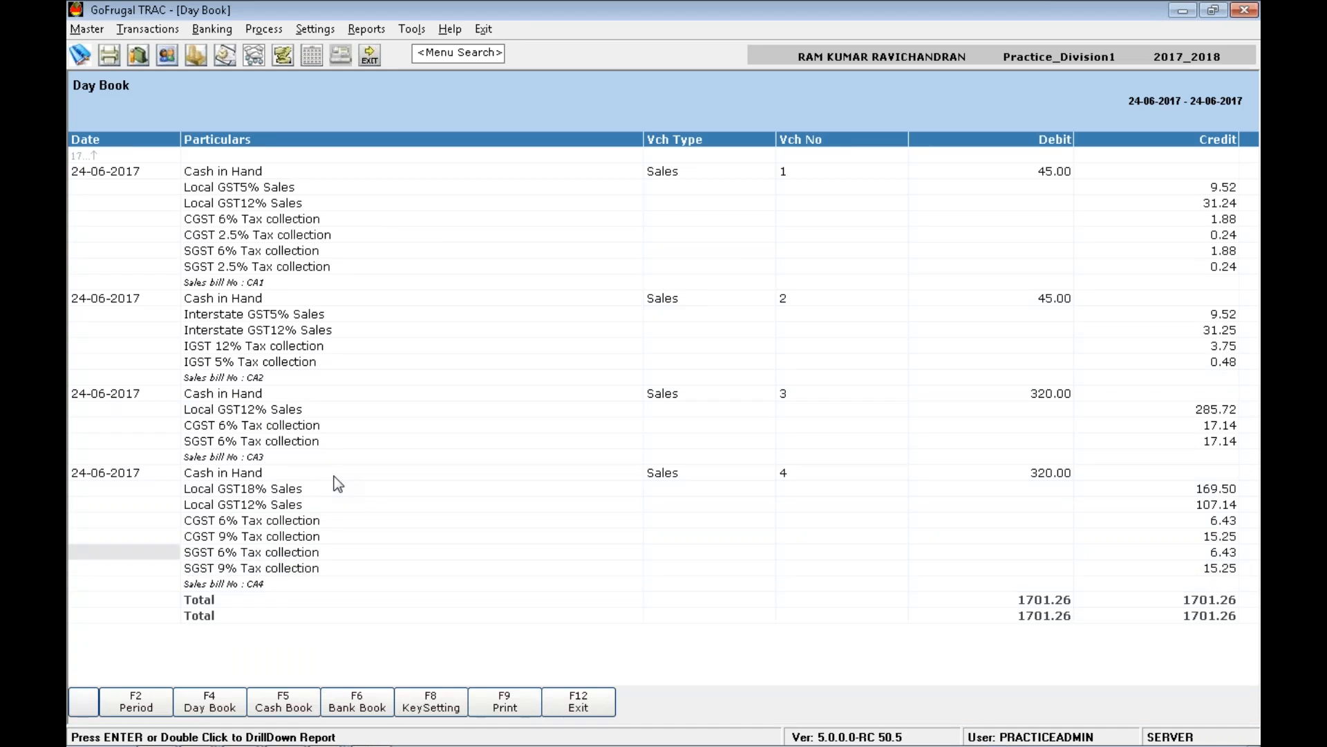
key("Up")
key("Up")
key("Up")
key("Down")
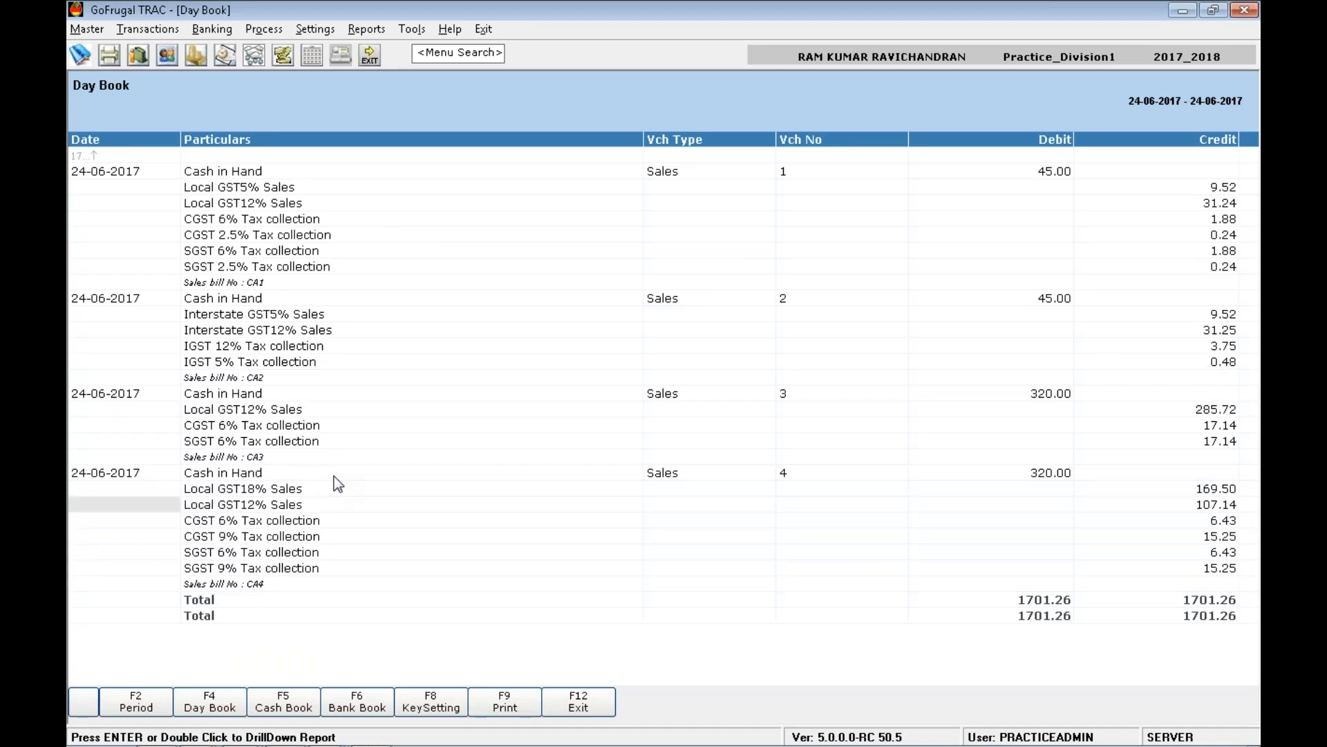
key("Down")
key("Down")
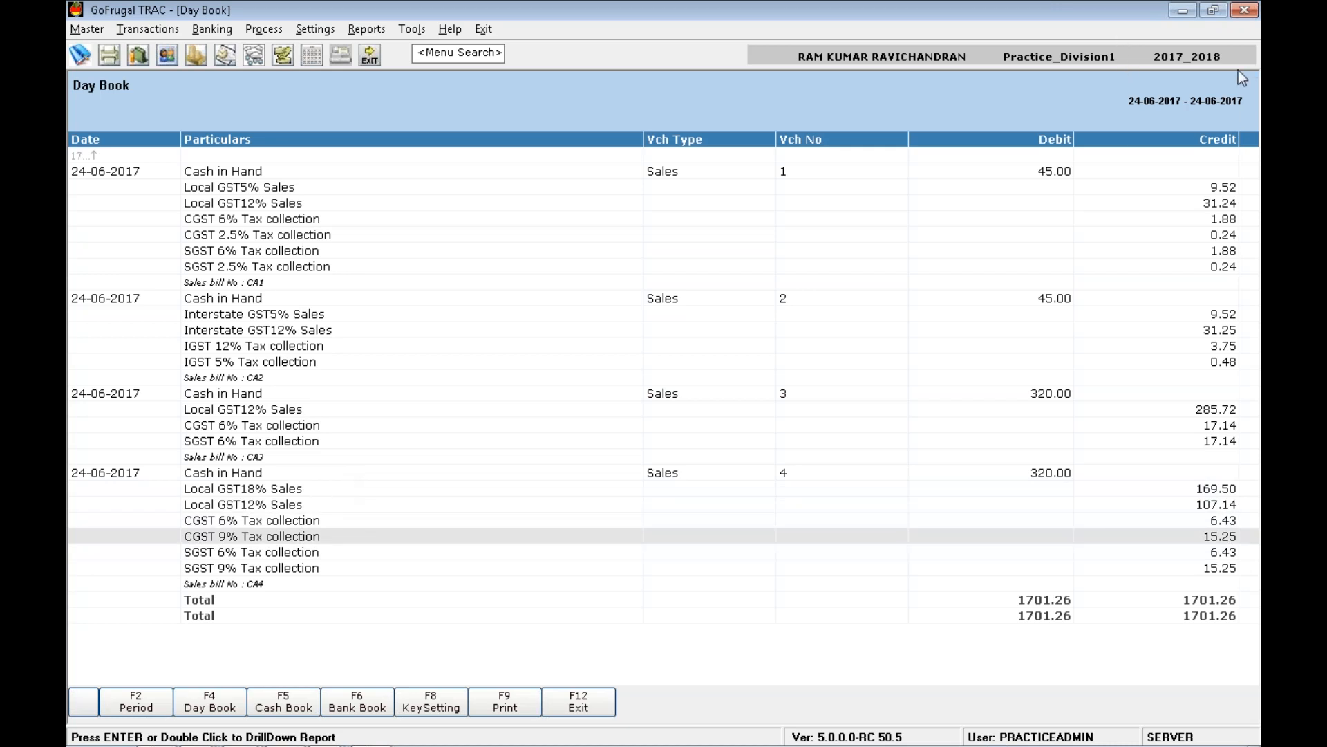
Close the Day Book, minimize GoFrugal TRAC and exit the Restaurant Billing screen in GoFrugal RPOS.
left_click(658, 328)
key("Escape")
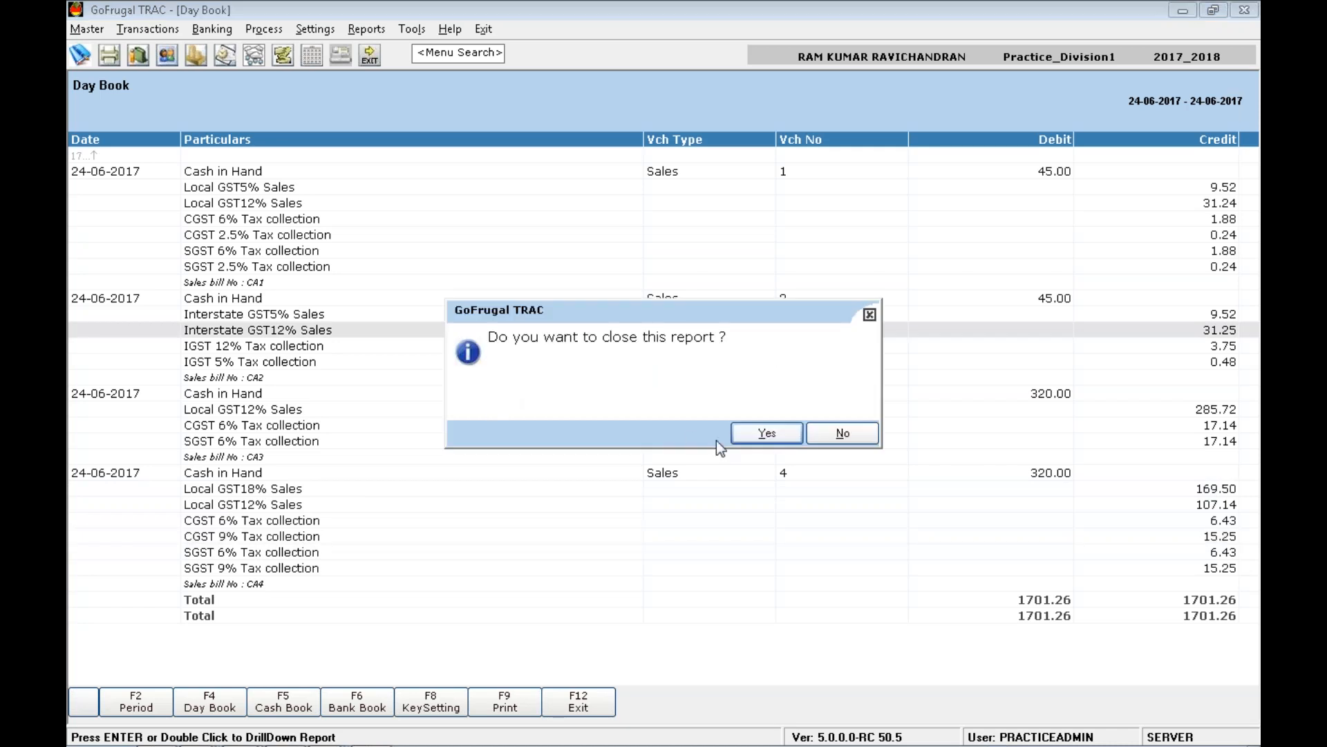
left_click(766, 433)
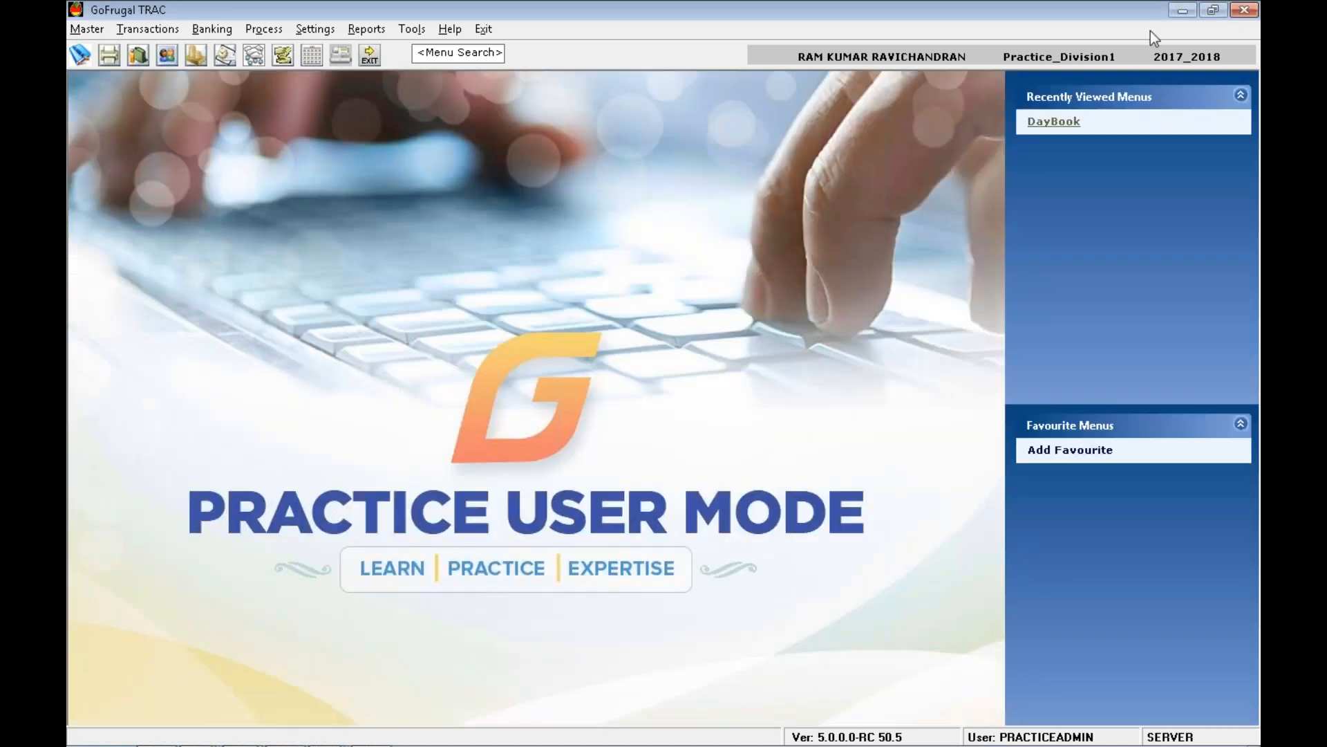
left_click(1180, 10)
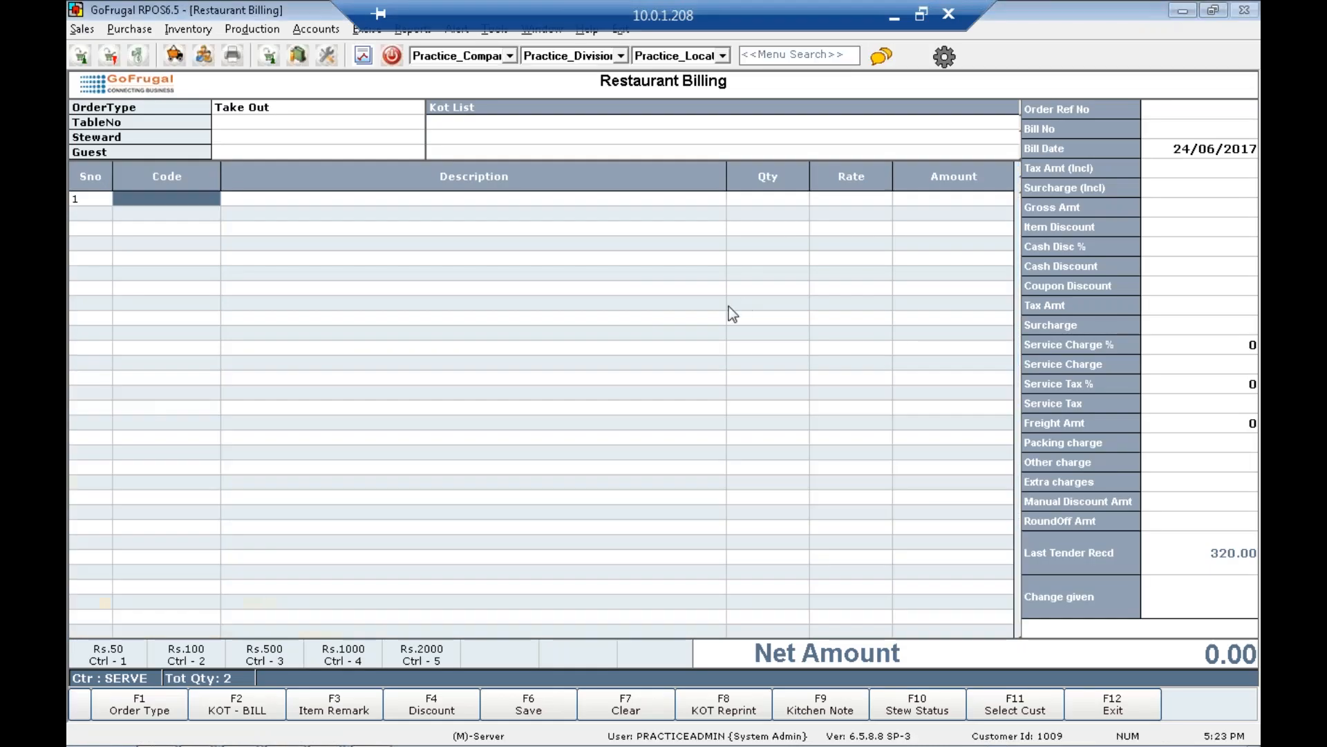
key("Escape")
key("Return")
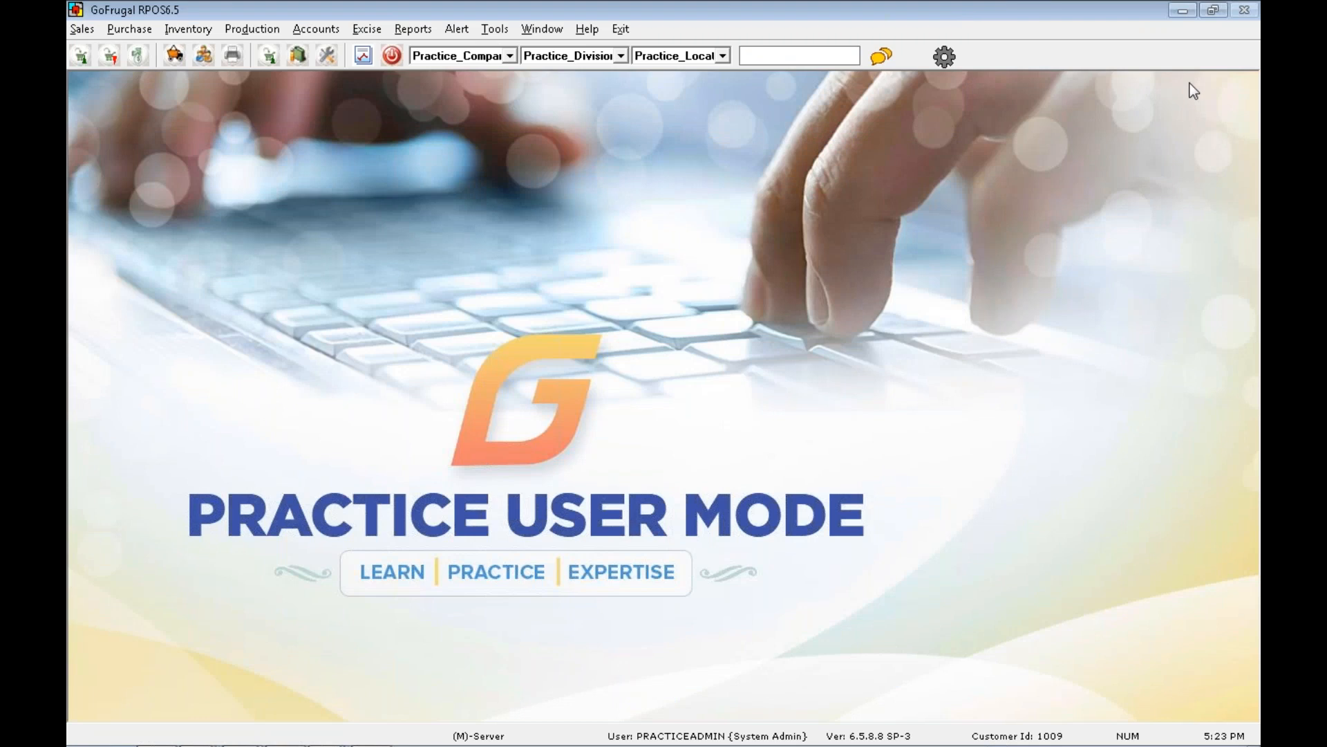
Open the Table Master, load table AC1 for editing and check its GST Tax setting.
left_click(783, 58)
type("table")
key("Return")
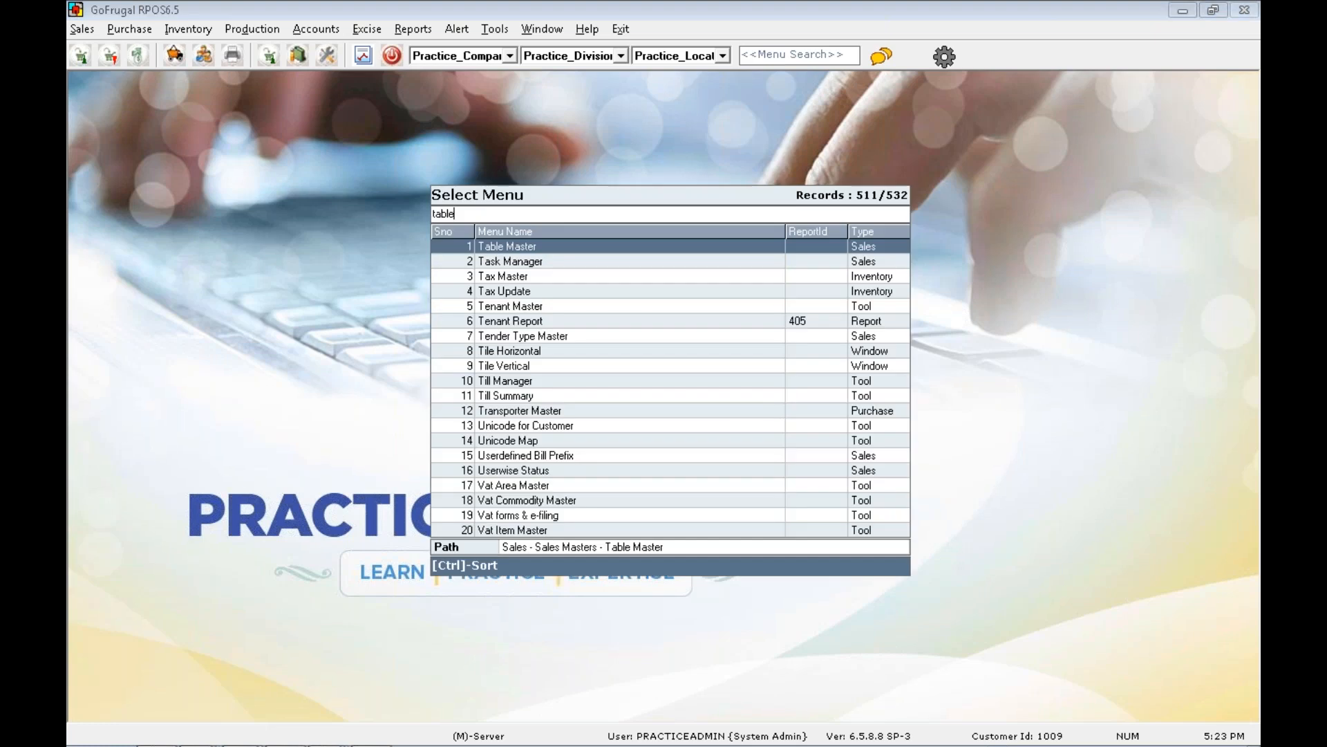
key("Return")
left_click(401, 607)
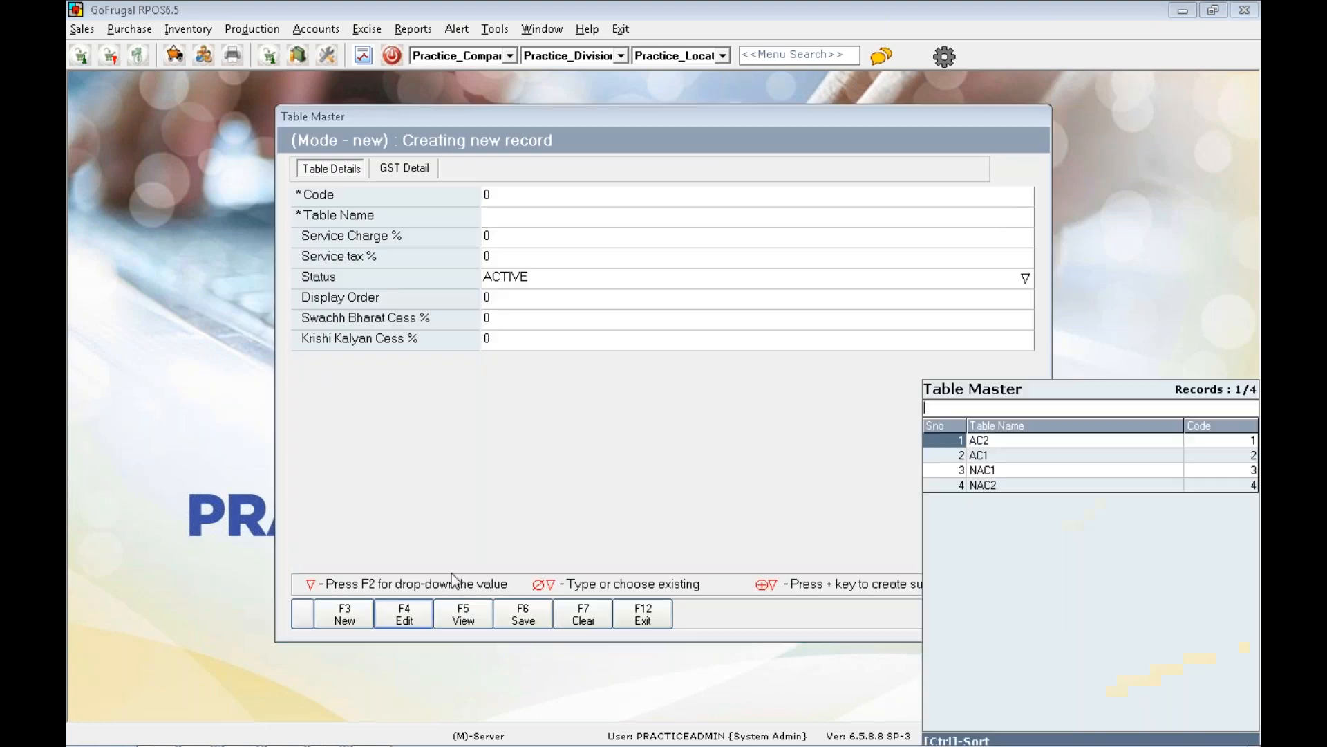
key("Down")
key("Return")
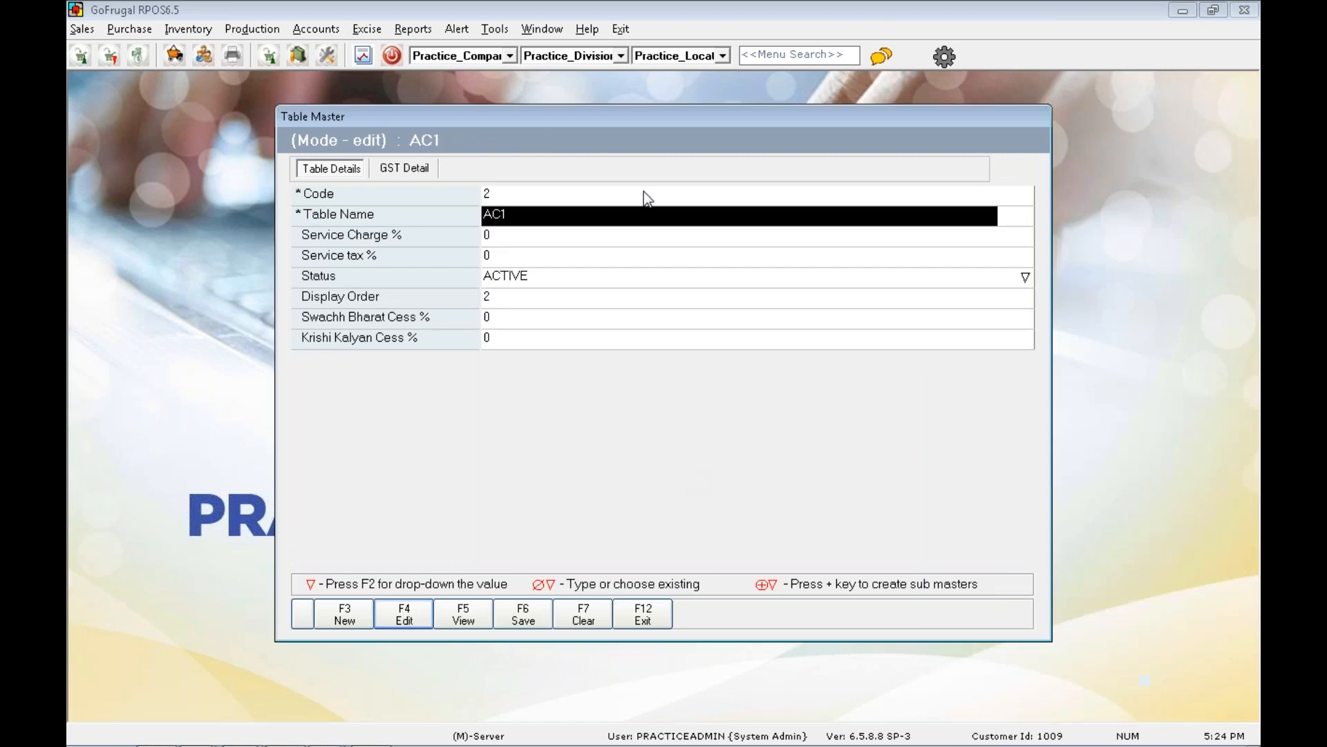
left_click(406, 169)
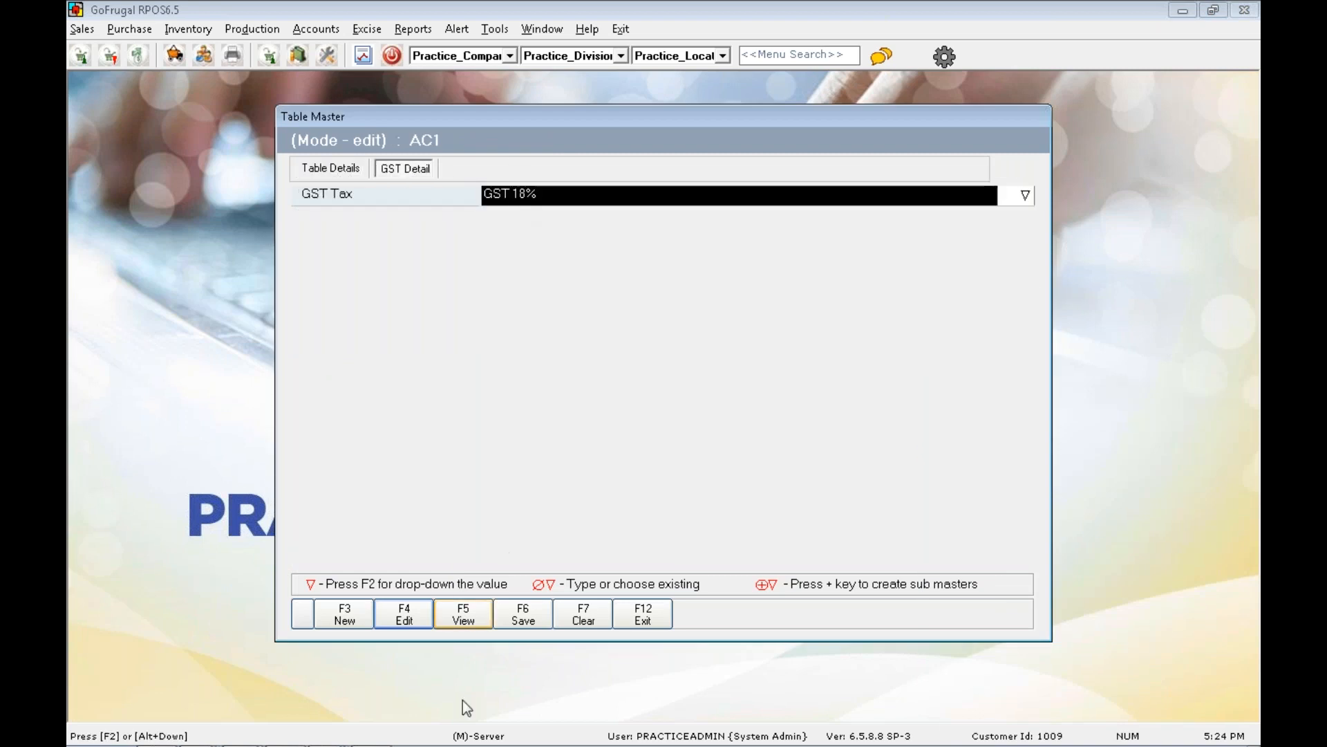
Load table NAC1 for editing in the Table Master, check its GST details and close the master.
left_click(420, 613)
key("Down")
key("Down")
key("Return")
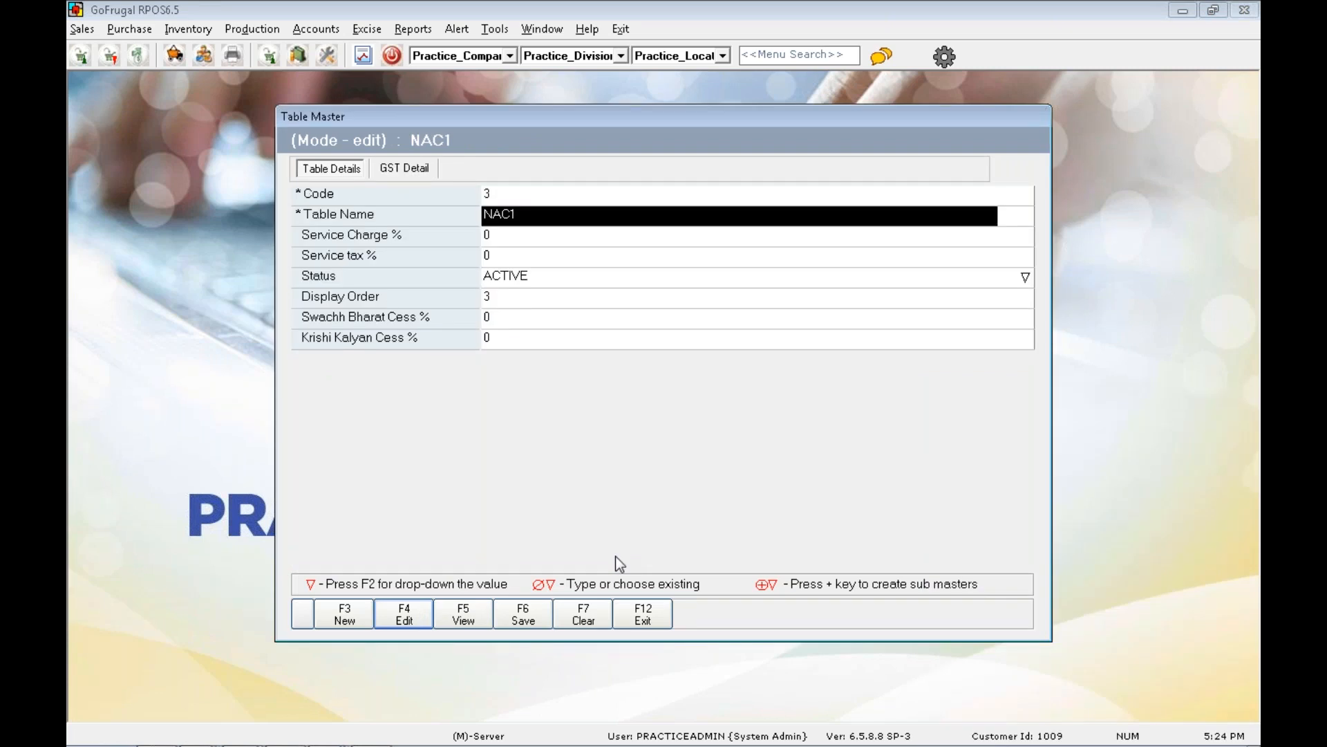
key("Return")
key("Return")
left_click(404, 176)
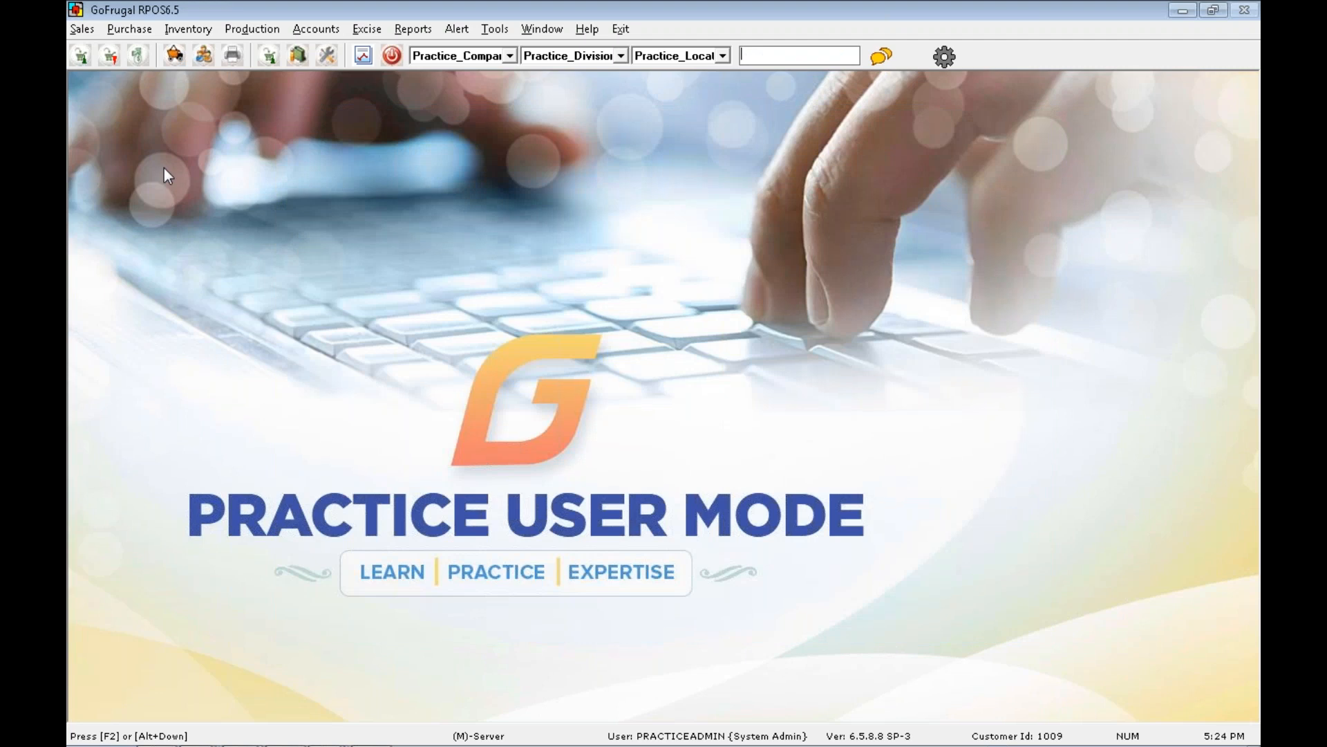
Open Restaurant Billing and start a Dine In order for table AC1 with a steward and 1 guest.
left_click(83, 29)
left_click(123, 152)
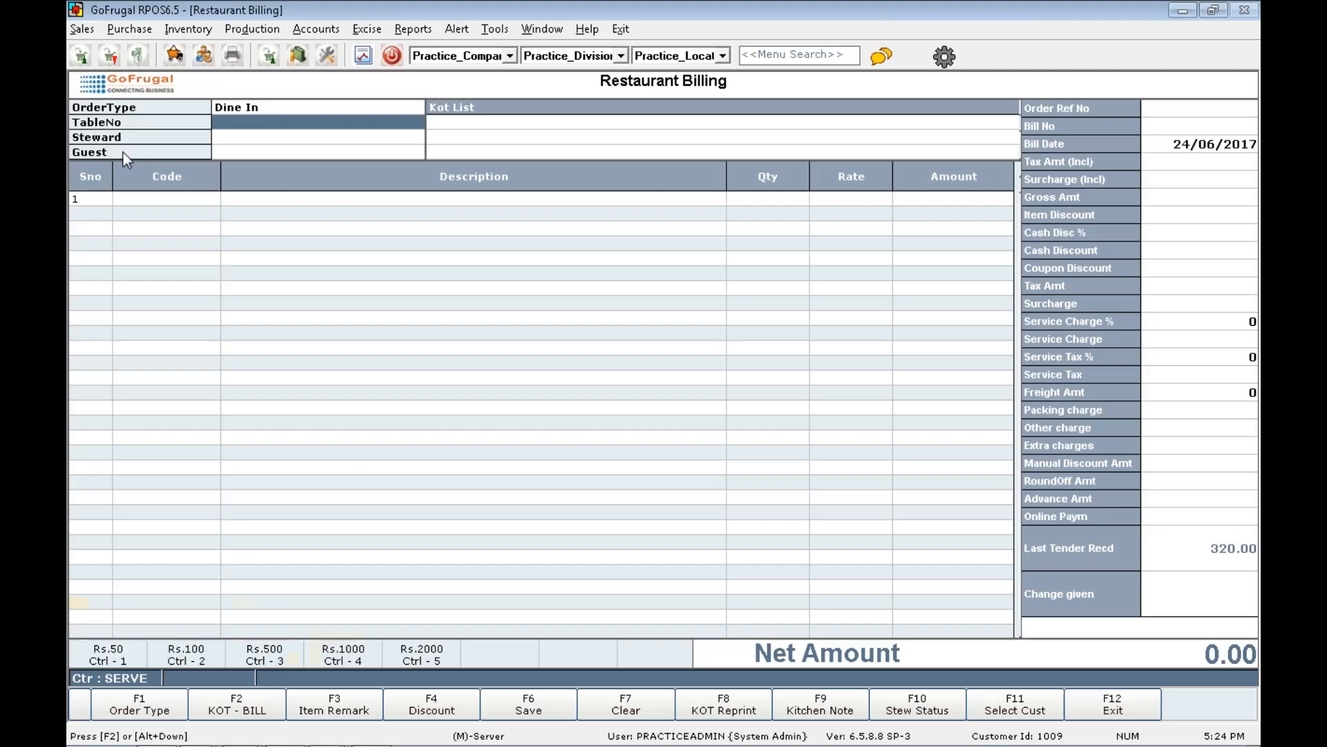
key("Return")
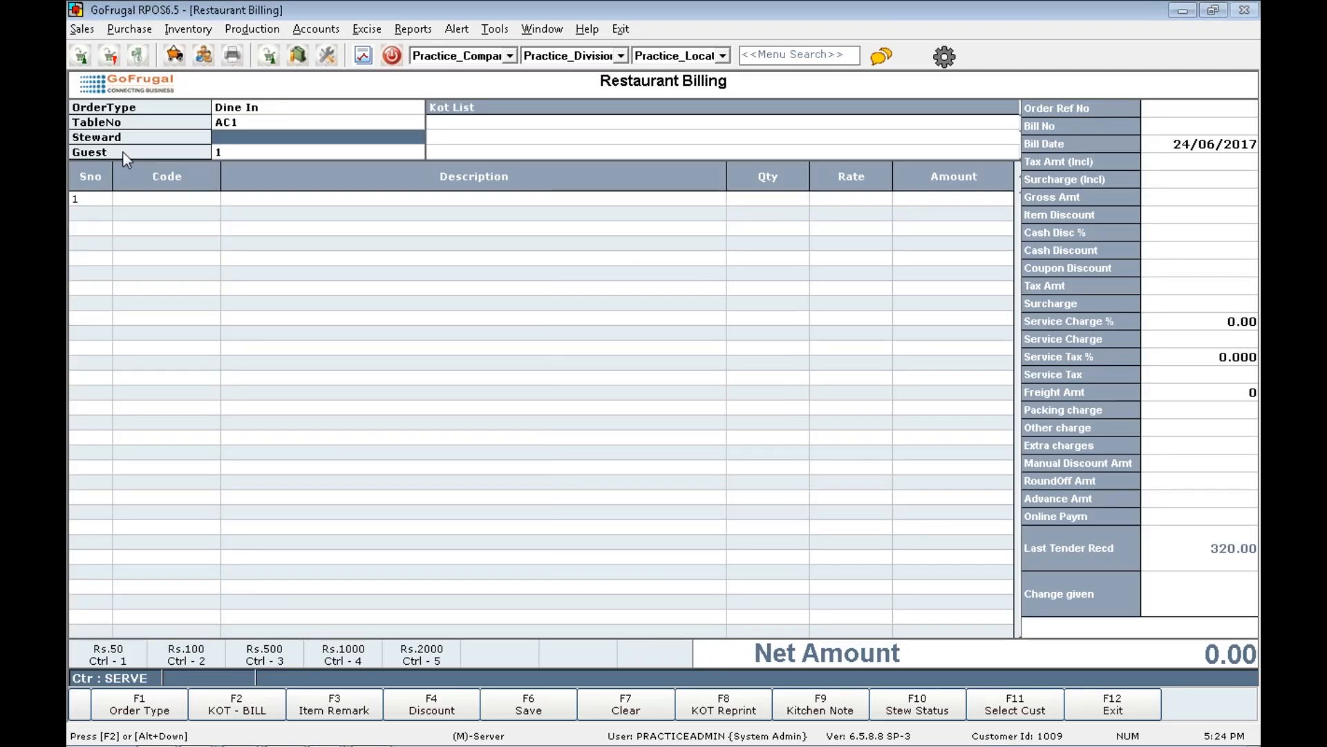
key("Return")
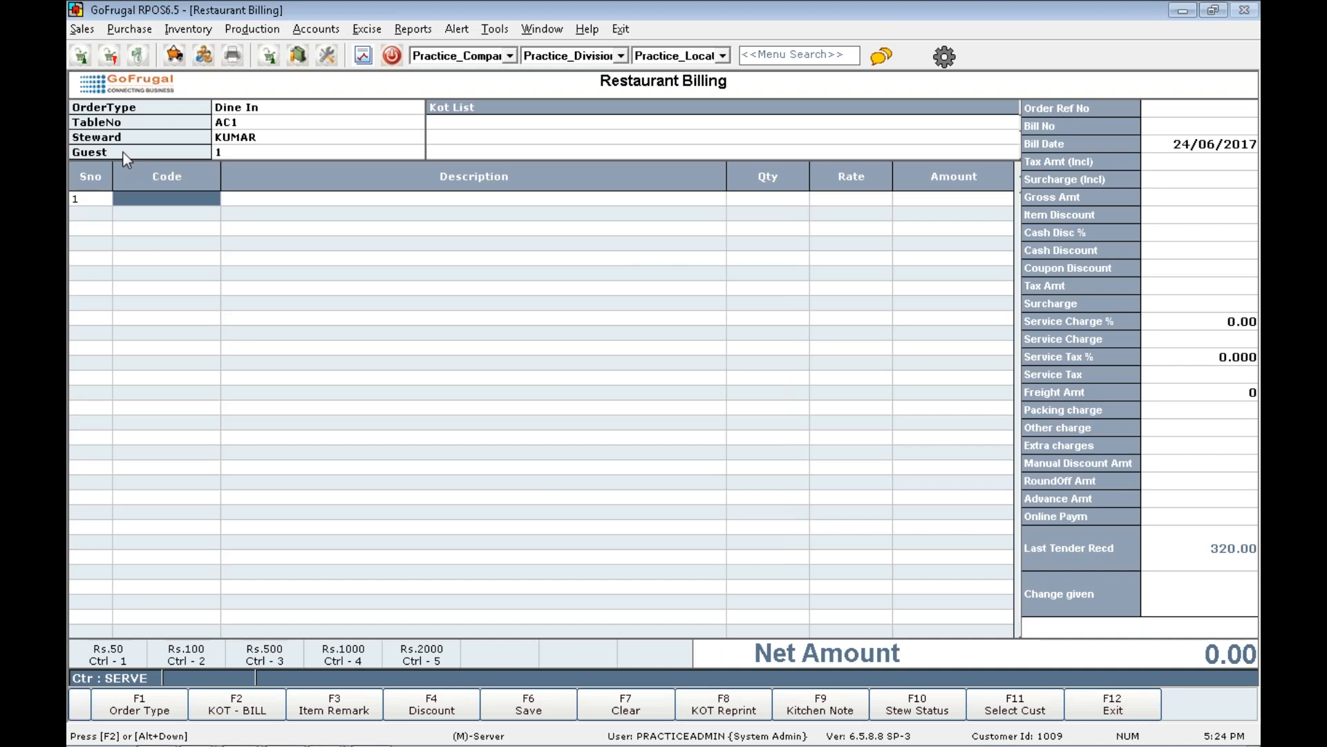
Add one CHICKEN BIRIYANI to the AC1 order, check its inclusive tax amount and save the order.
key("Down")
key("Return")
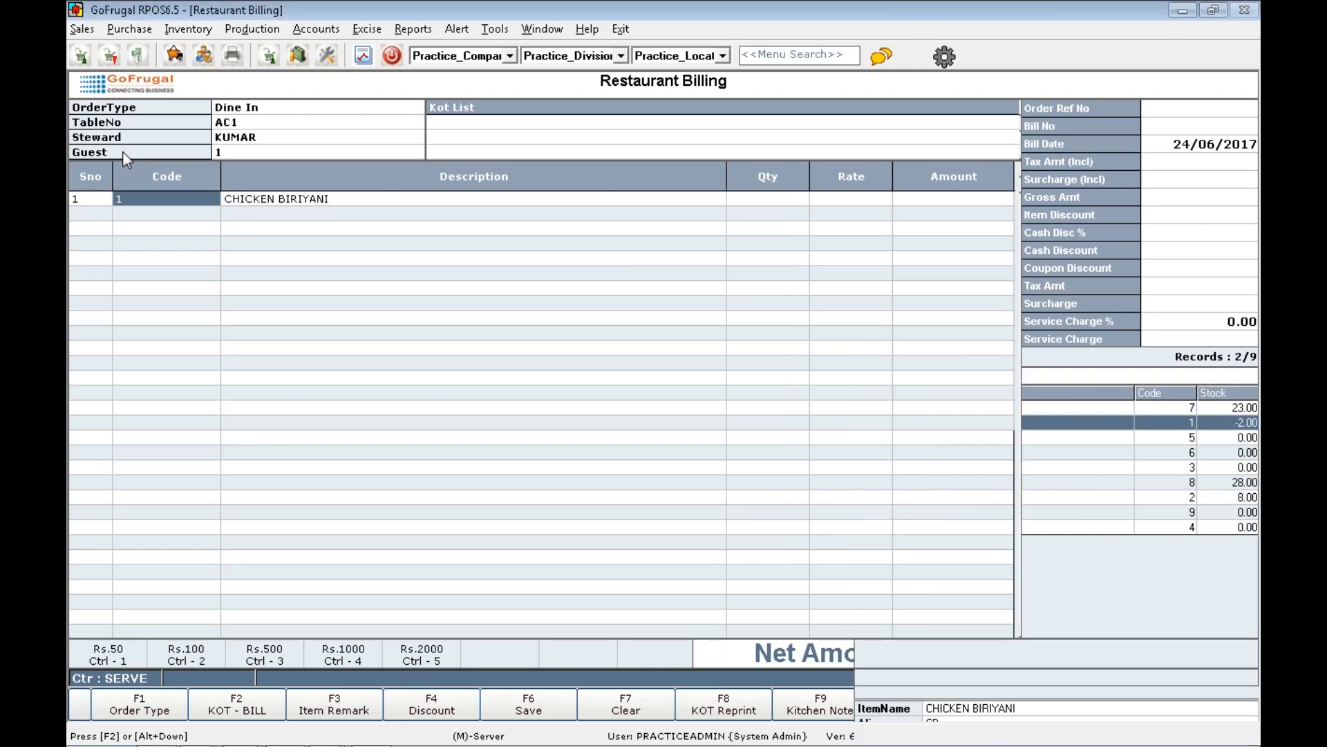
key("Return")
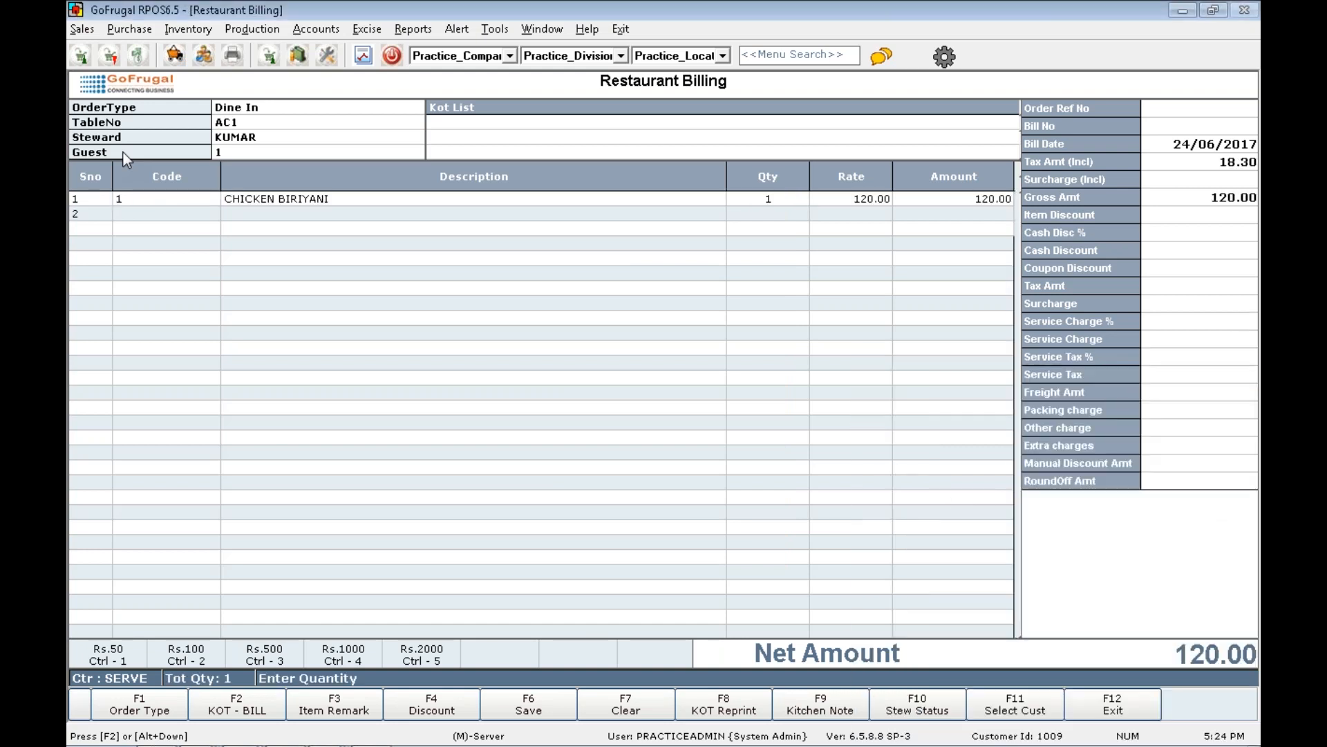
key("Return")
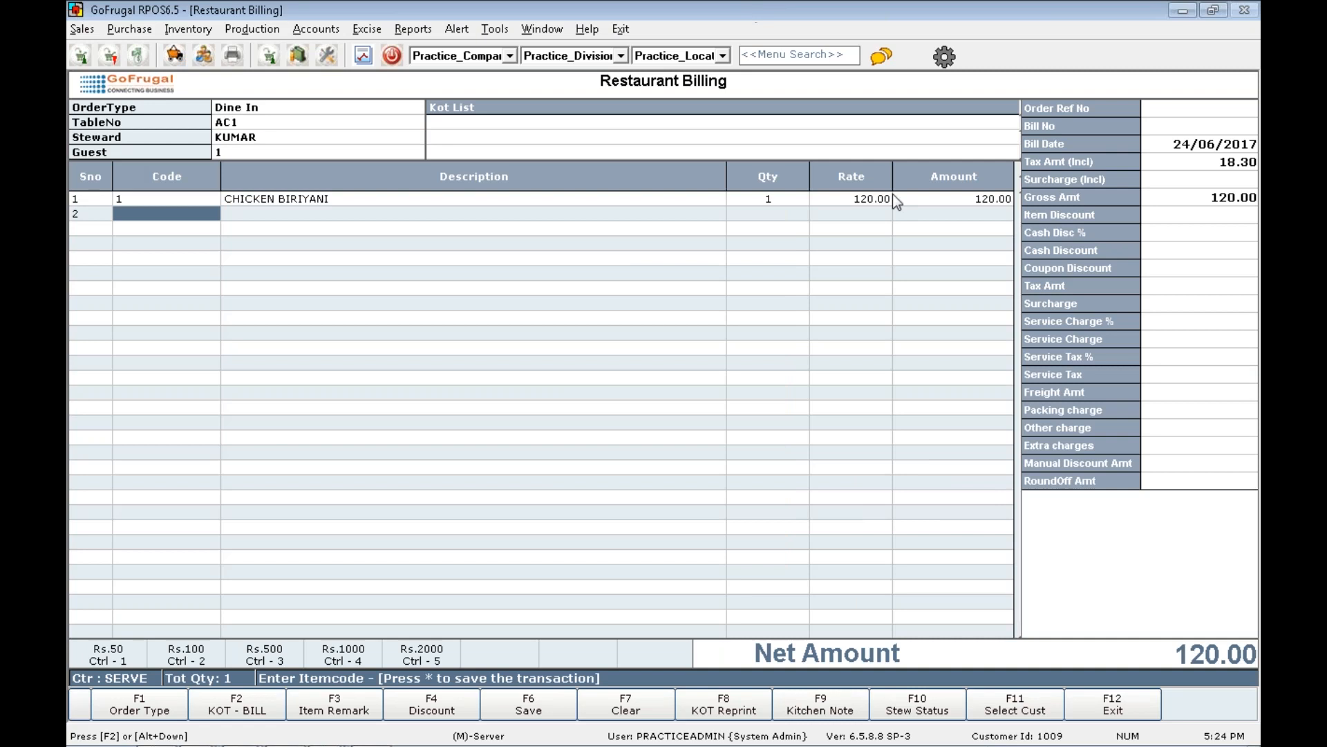
left_click(1212, 171)
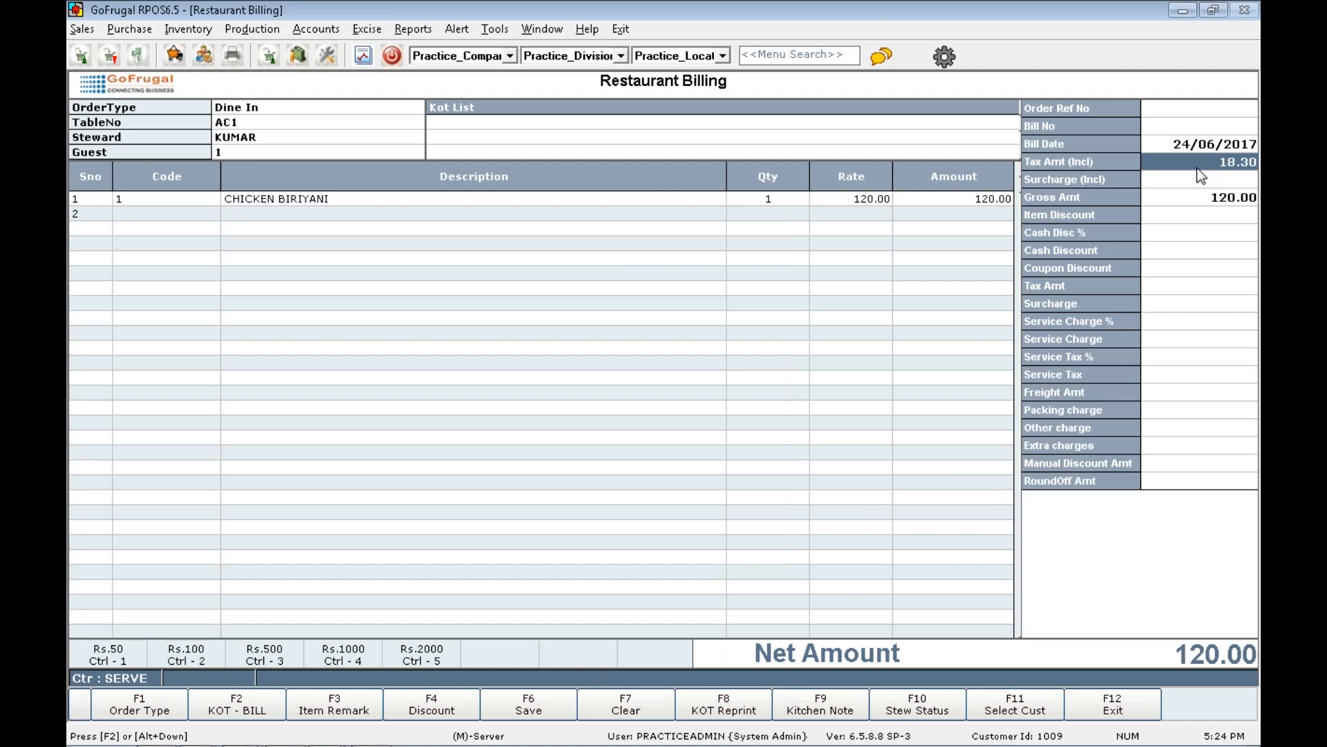
left_click(524, 699)
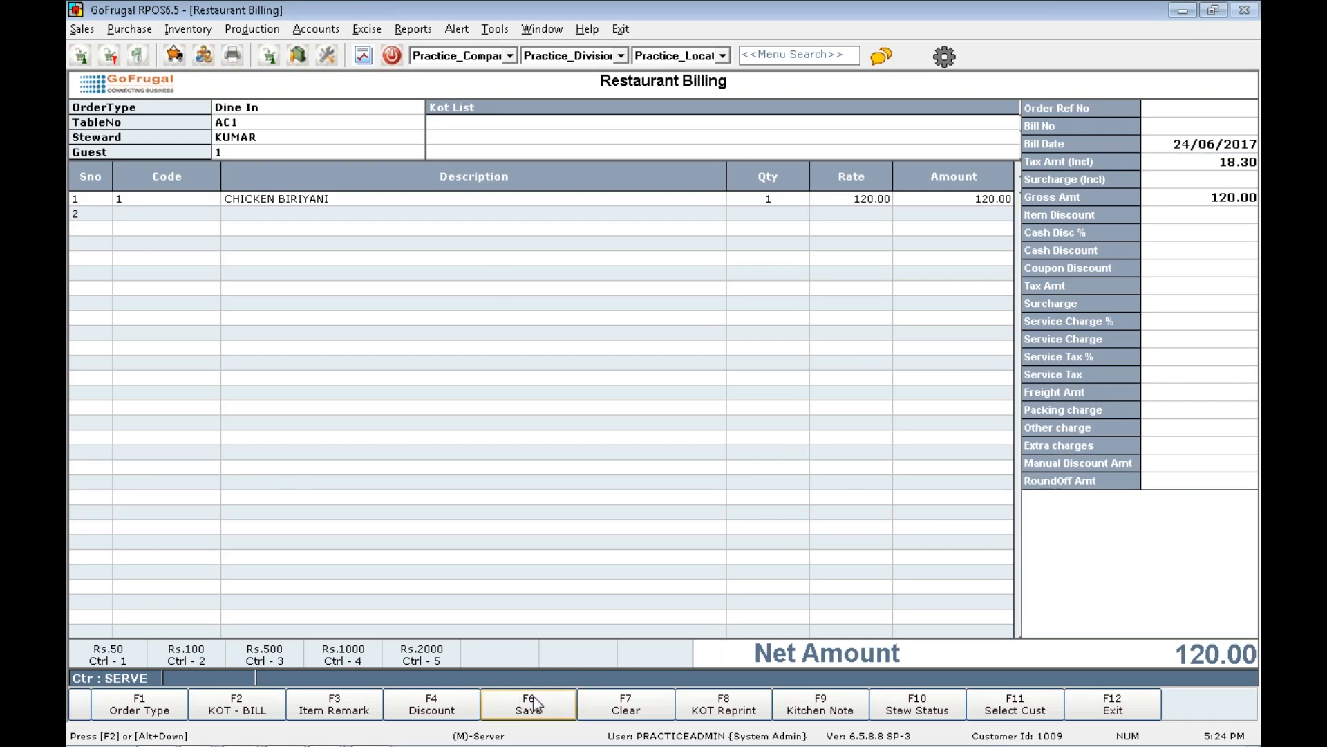
Start another Dine In order for table NAC1 with a steward and 1 guest.
key("Return")
key("Down")
key("Down")
key("Return")
key("Return")
key("Return")
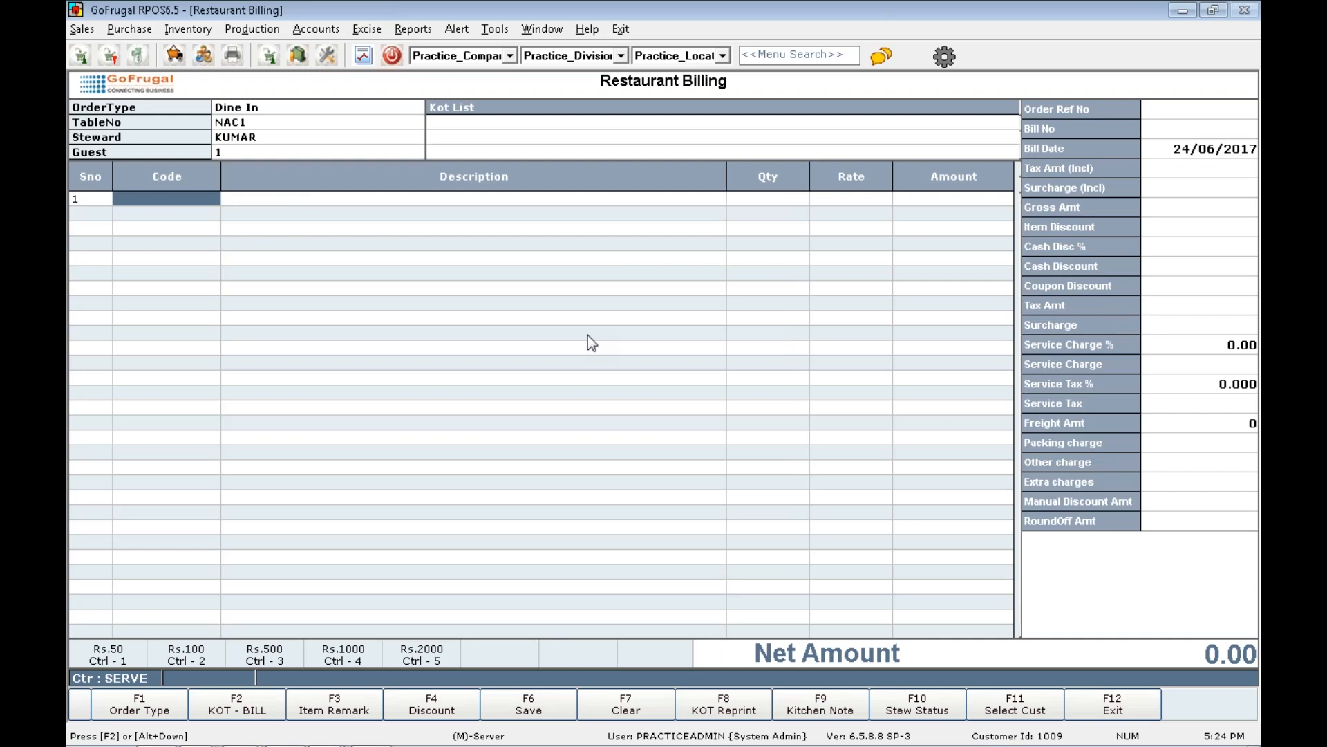
Add one CHICKEN BIRIYANI to the NAC1 order, check its inclusive tax amount and save the order.
key("Return")
key("Down")
key("Return")
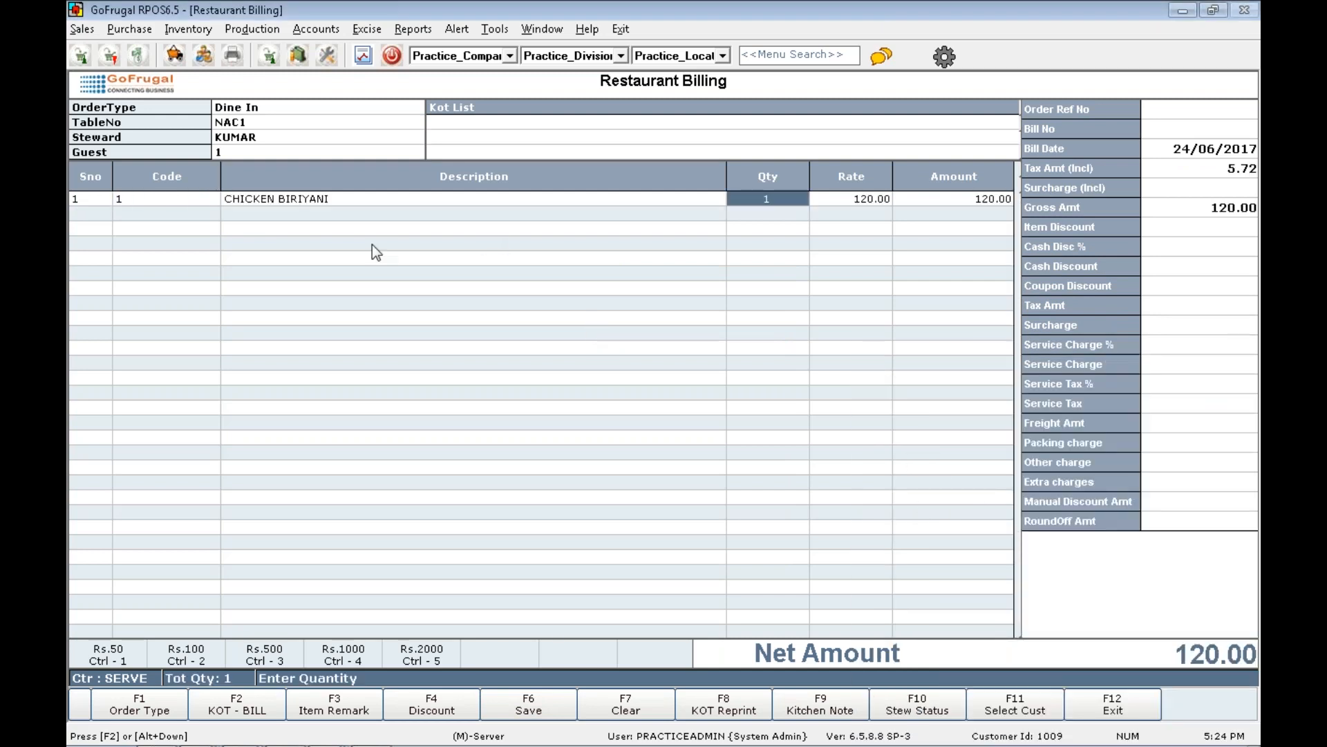
left_click(1172, 168)
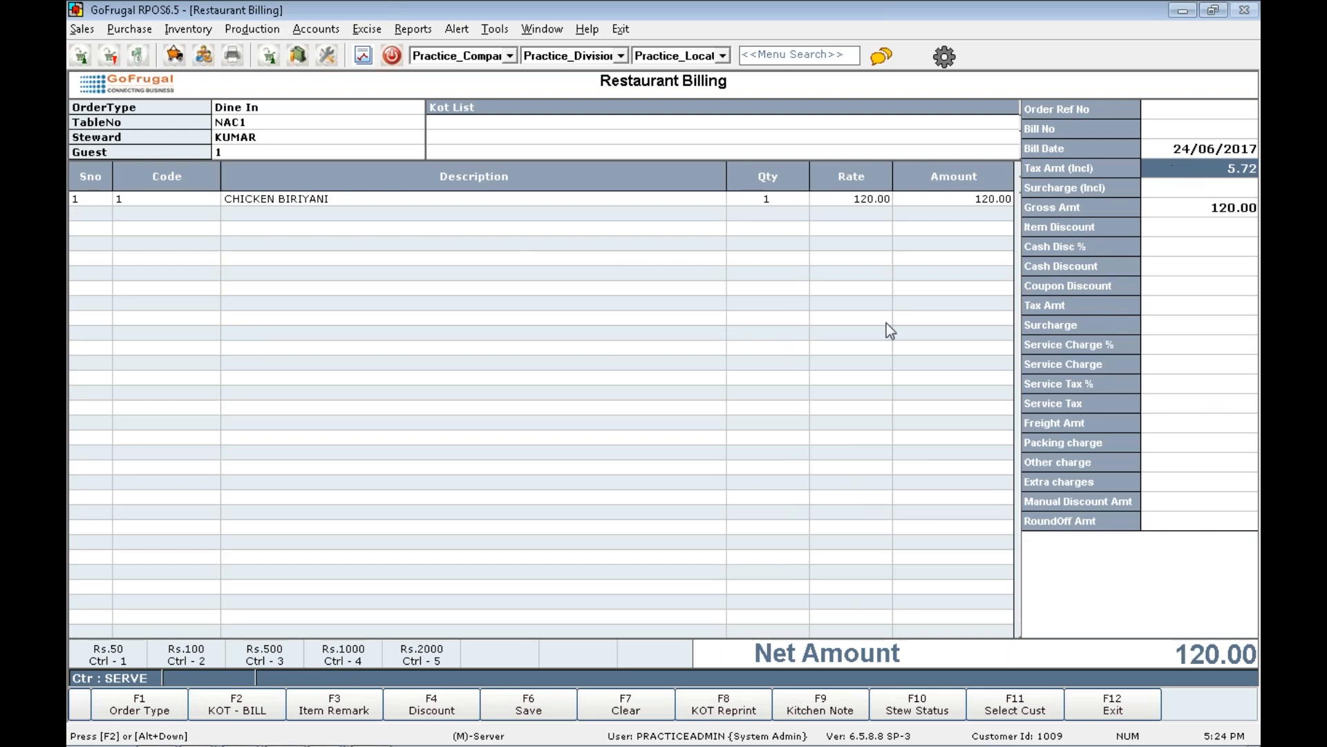
left_click(546, 369)
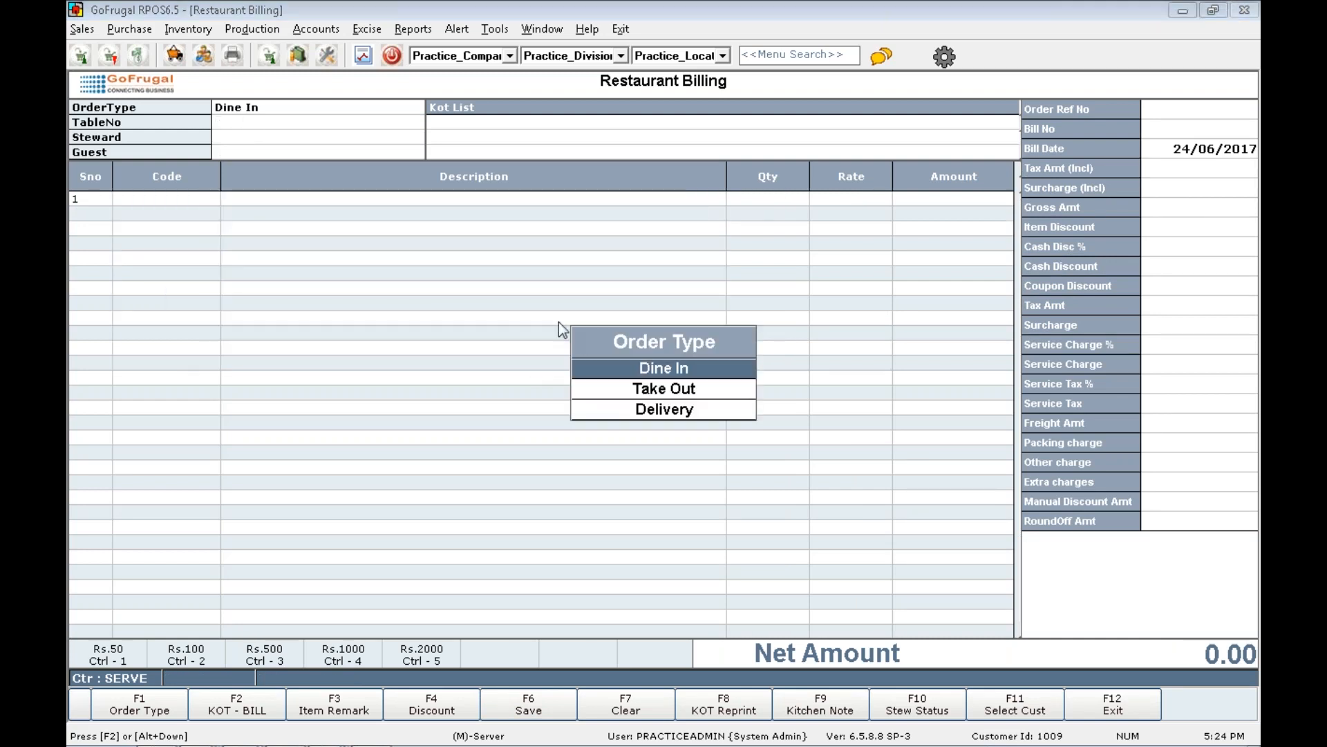
Choose Dine In and load the pending KOTs of tables AC1 and NAC1 into one bill.
key("Up")
key("Return")
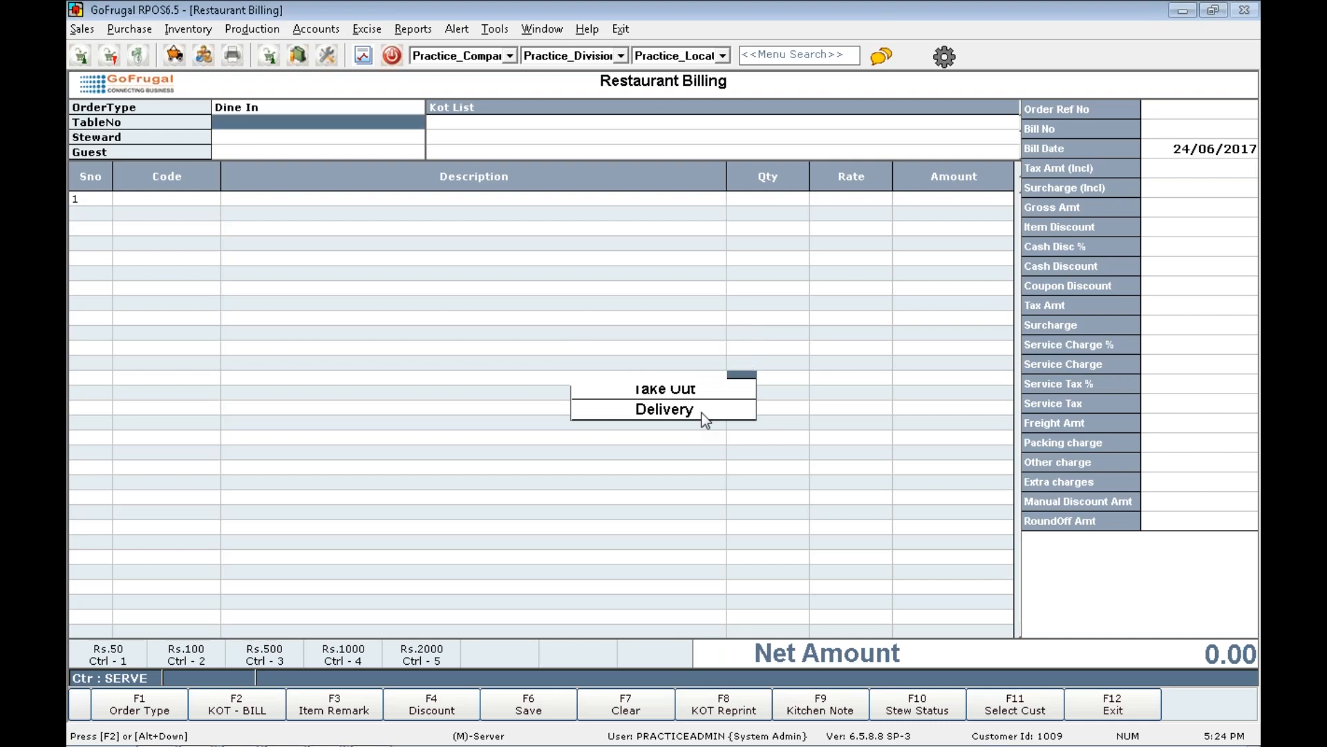
left_click(237, 704)
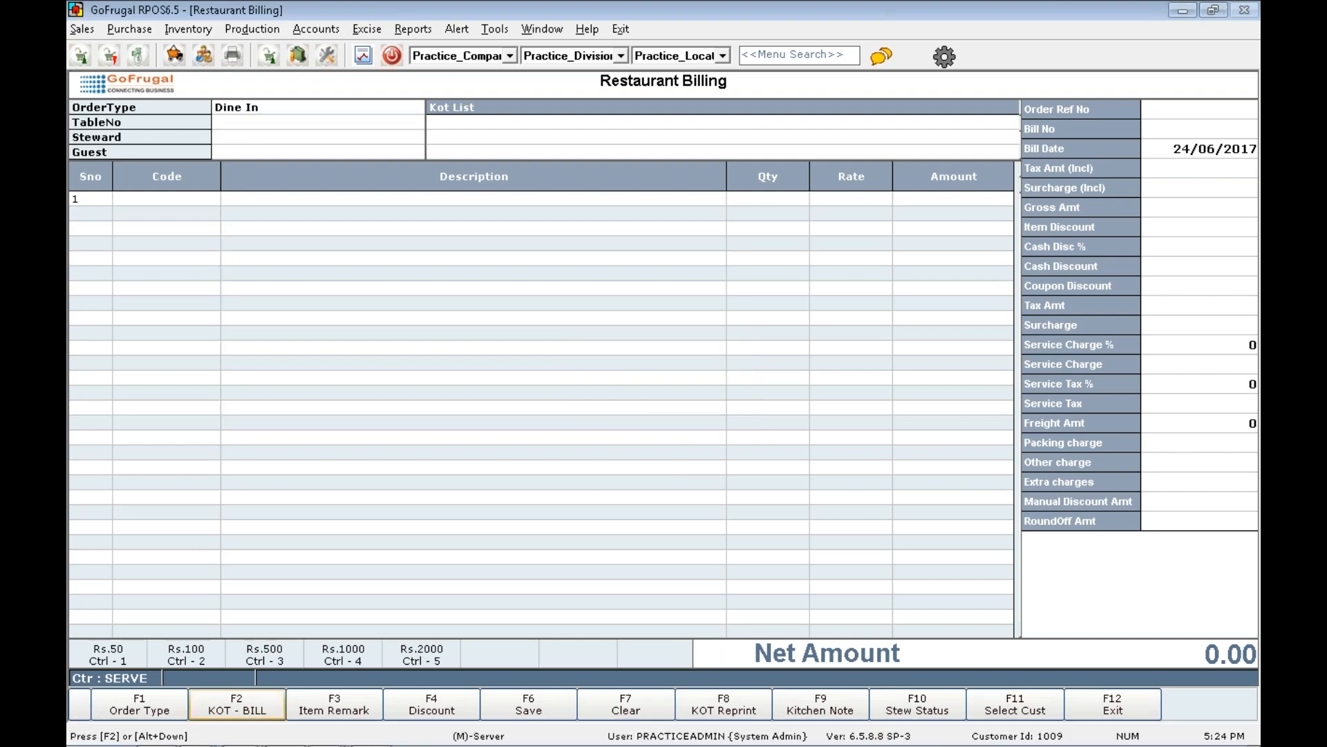
key("Return")
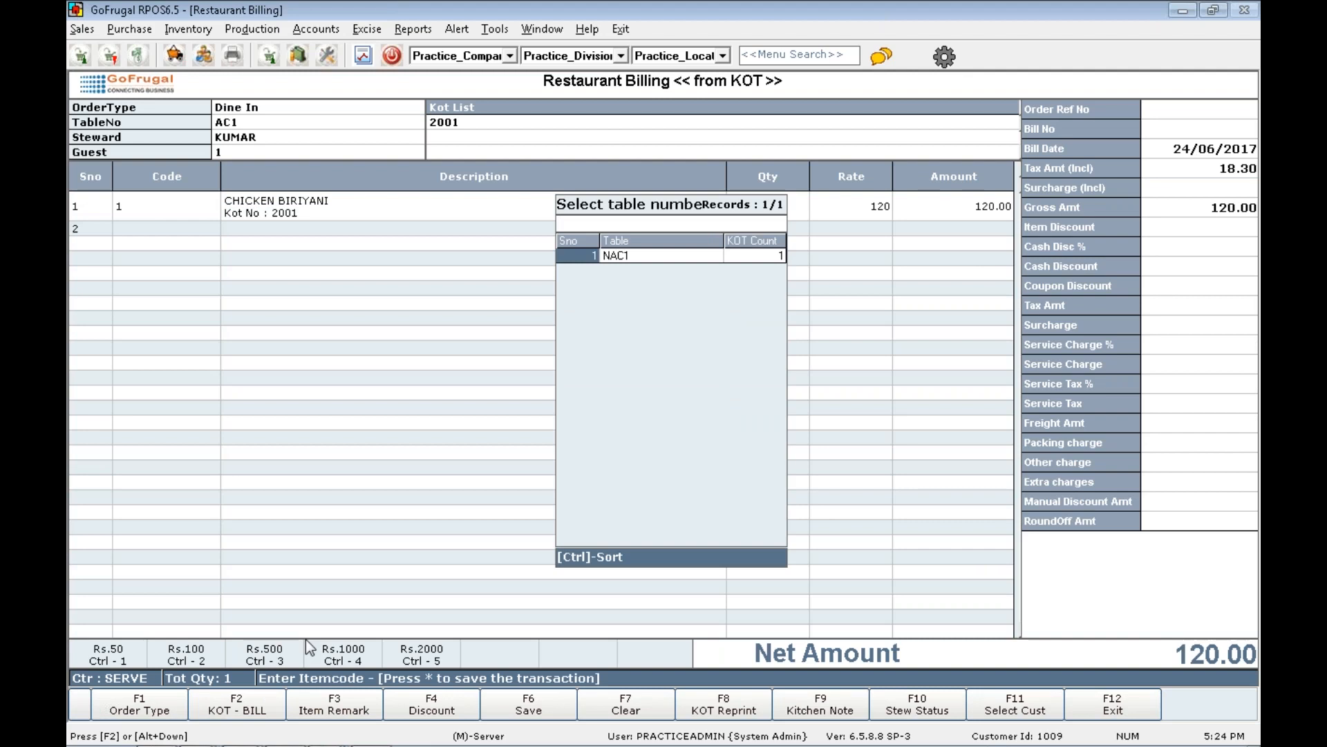
key("Return")
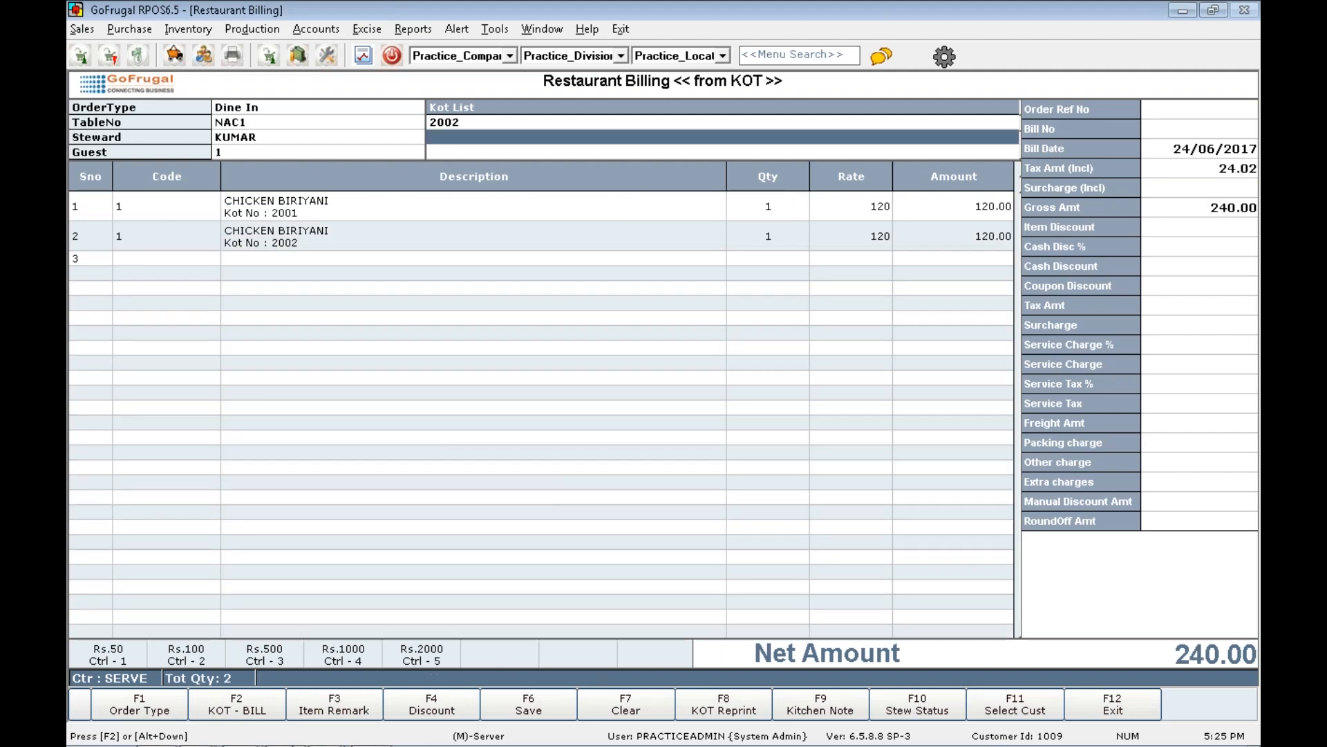
Clear the combined bill for tables AC1 and NAC1 from the billing screen without saving it.
left_click(661, 705)
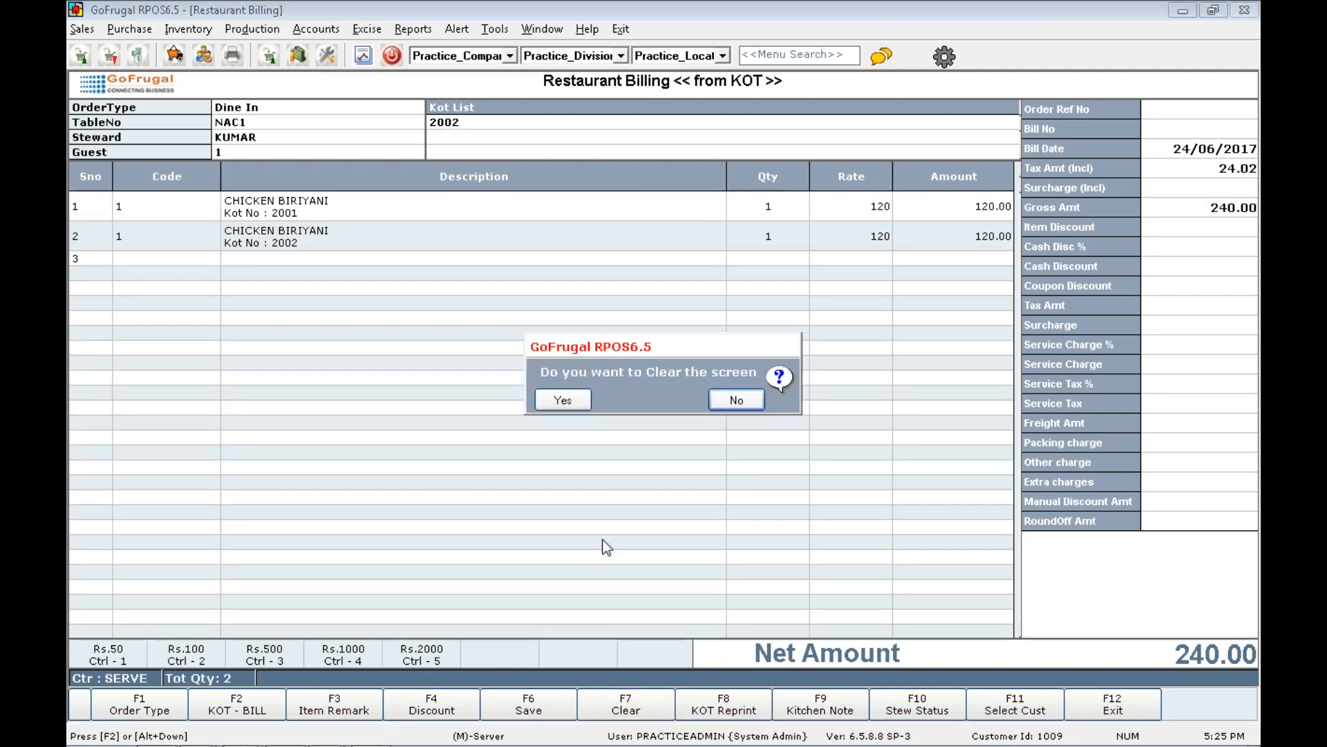
left_click(563, 400)
key("Return")
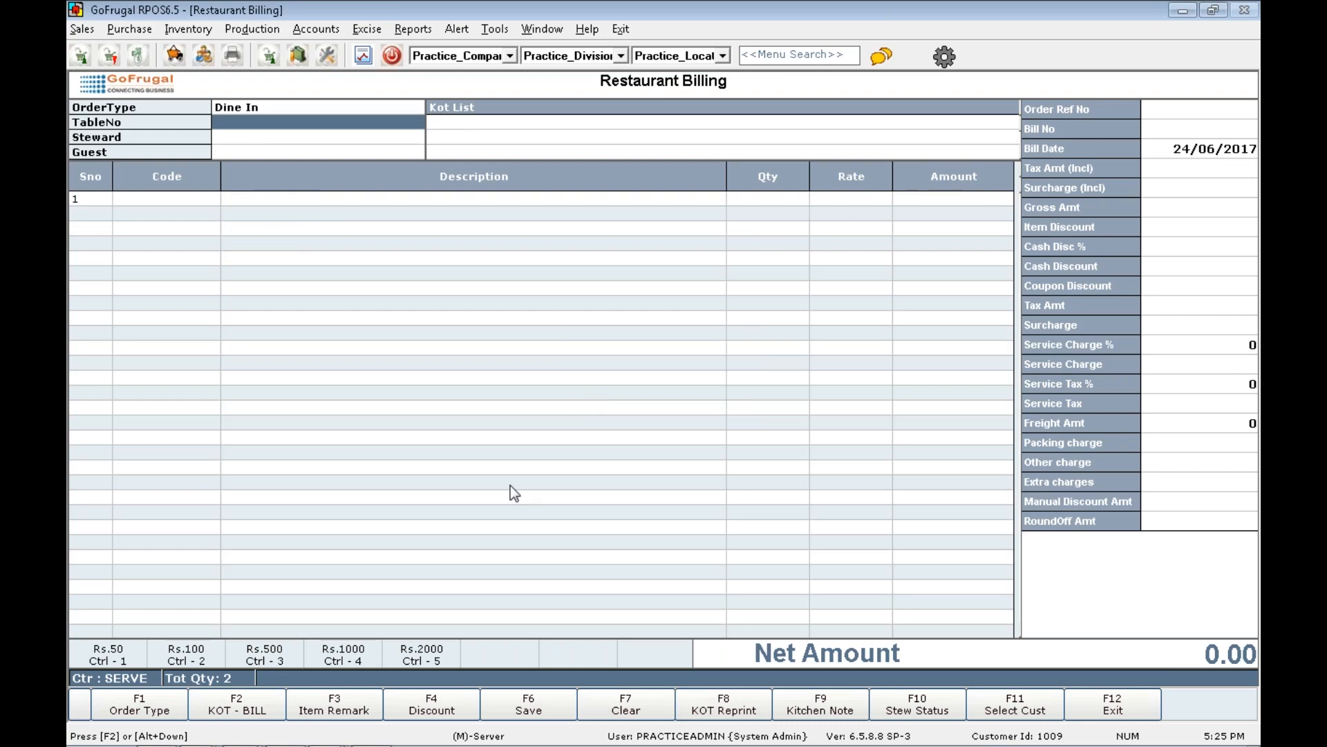
Load only table AC1's KOT 2001 into a bill and save it with 120 received in cash.
left_click(251, 705)
key("Return")
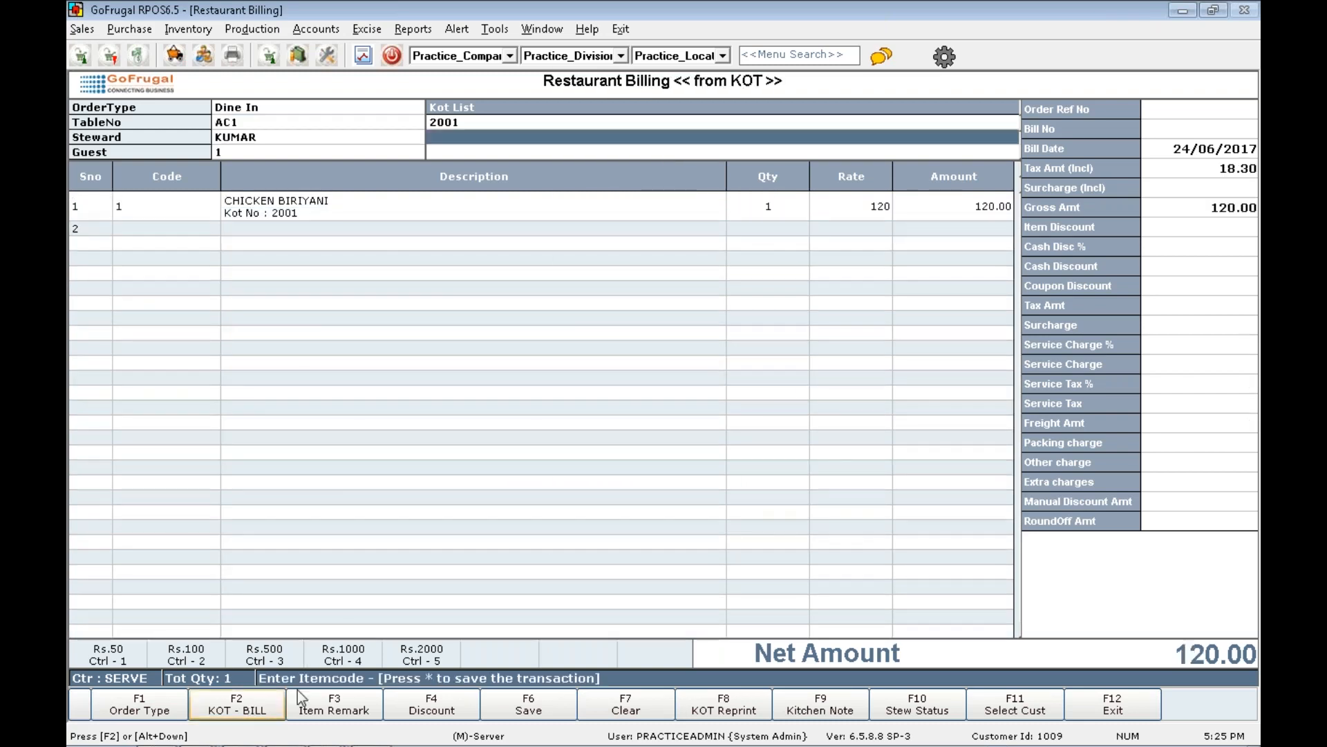
left_click(520, 705)
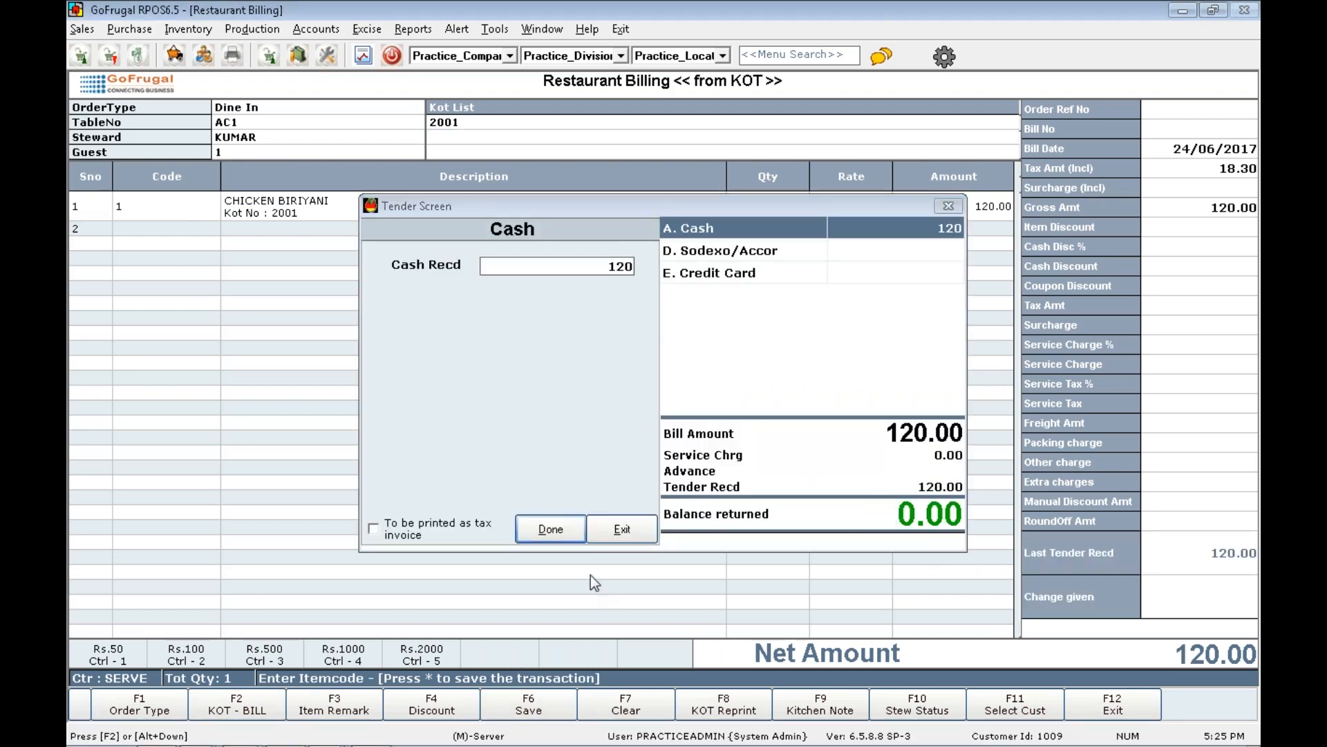
key("Return")
key("Return")
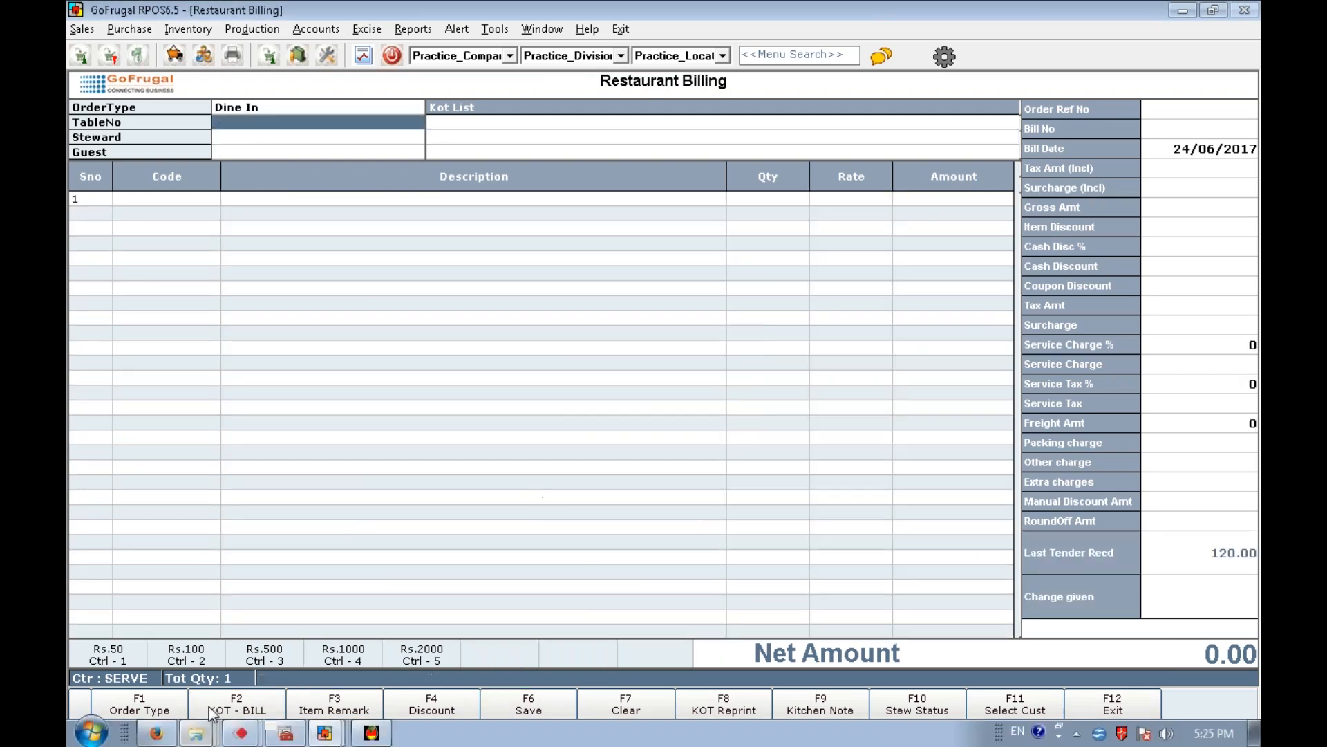
Load table NAC1's KOT 2002 into a separate bill and save it with 120 received in cash.
key("F2")
key("Return")
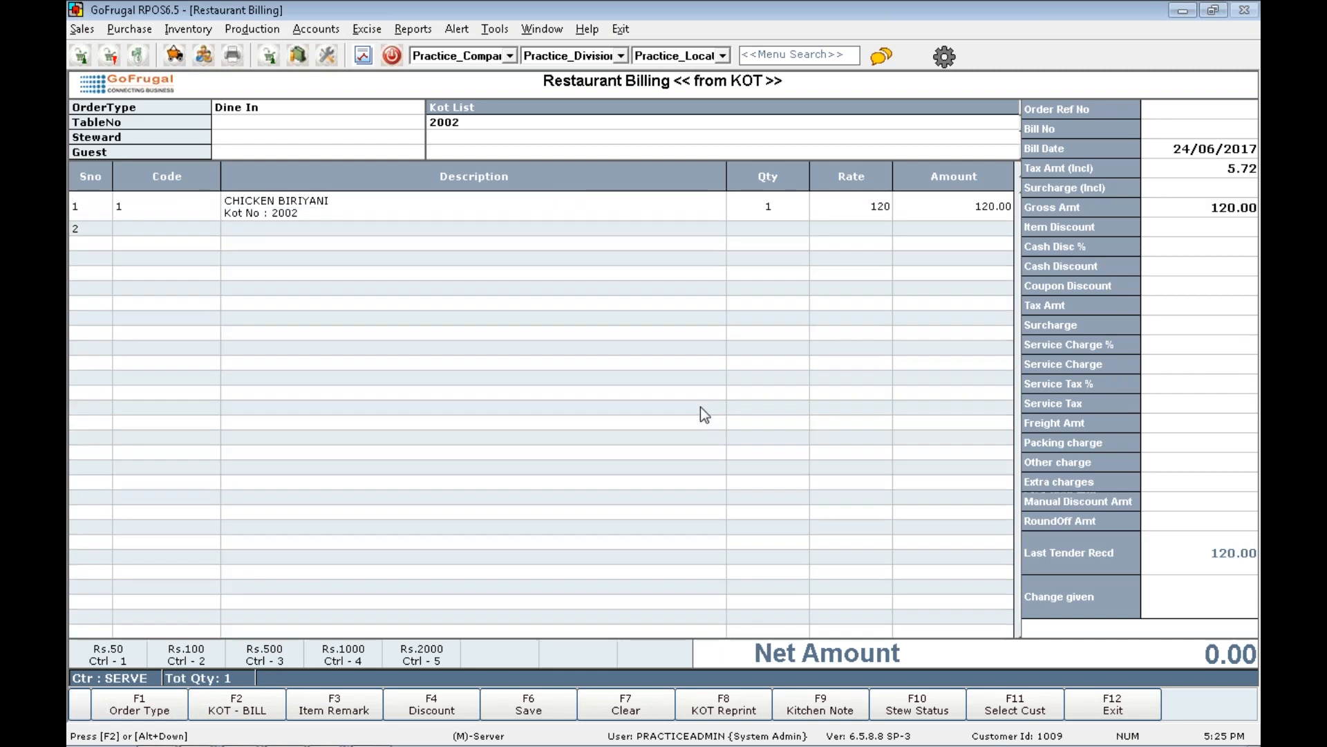
type("120")
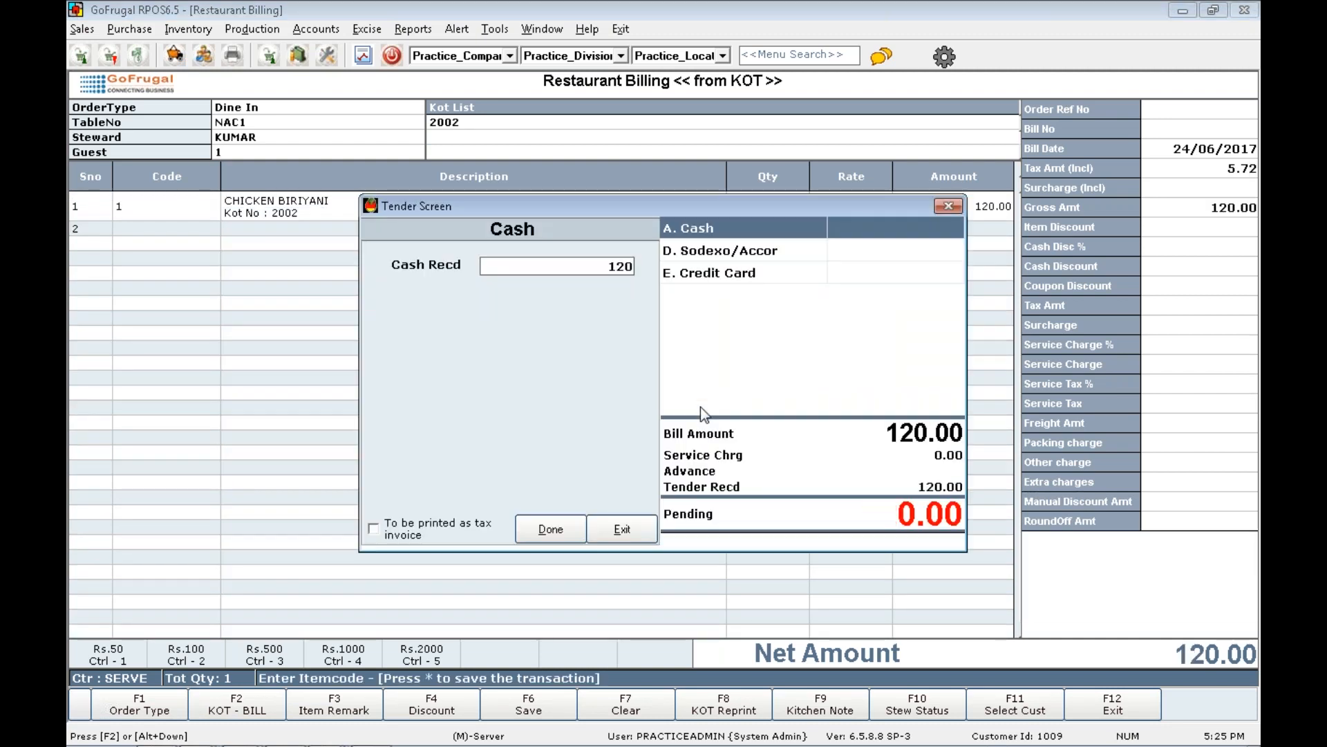
key("Return")
key("Return")
key("Return")
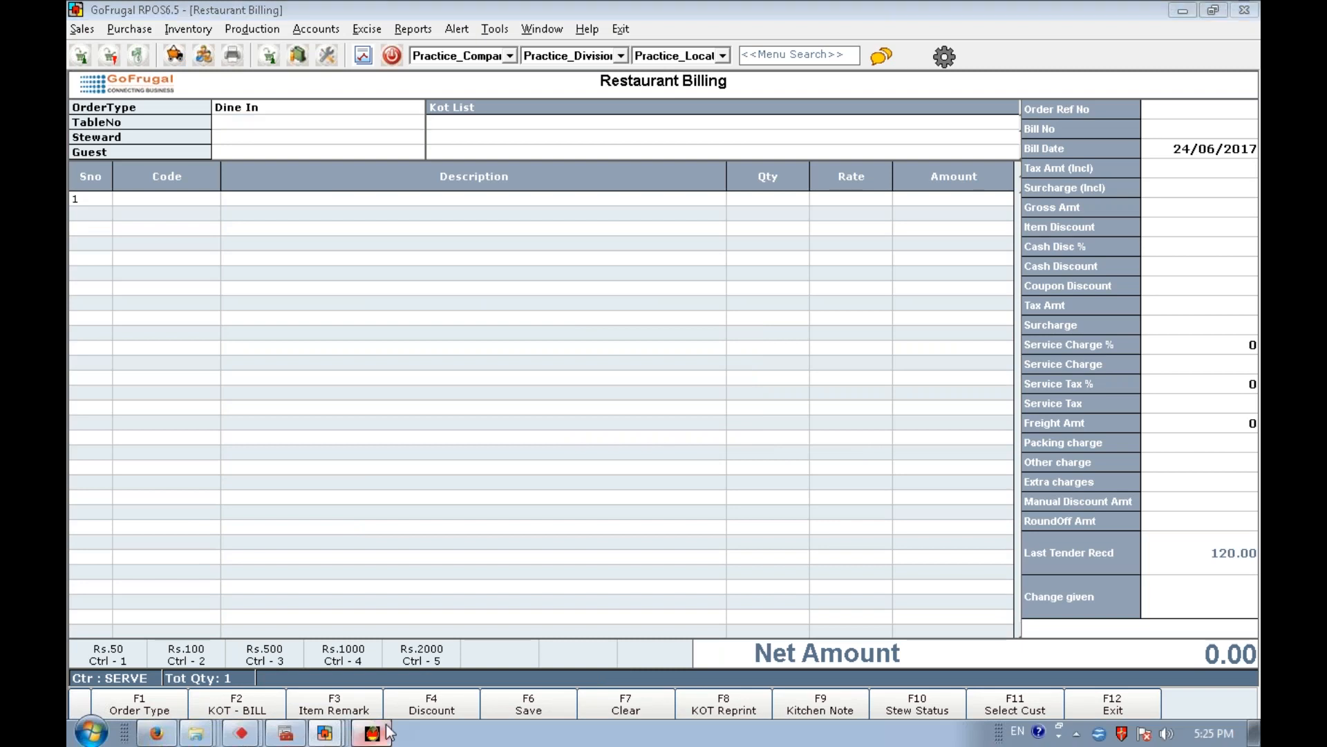
Switch to GoFrugal TRAC, open the Day Book and go to the latest sales vouchers.
left_click(387, 732)
left_click(1054, 121)
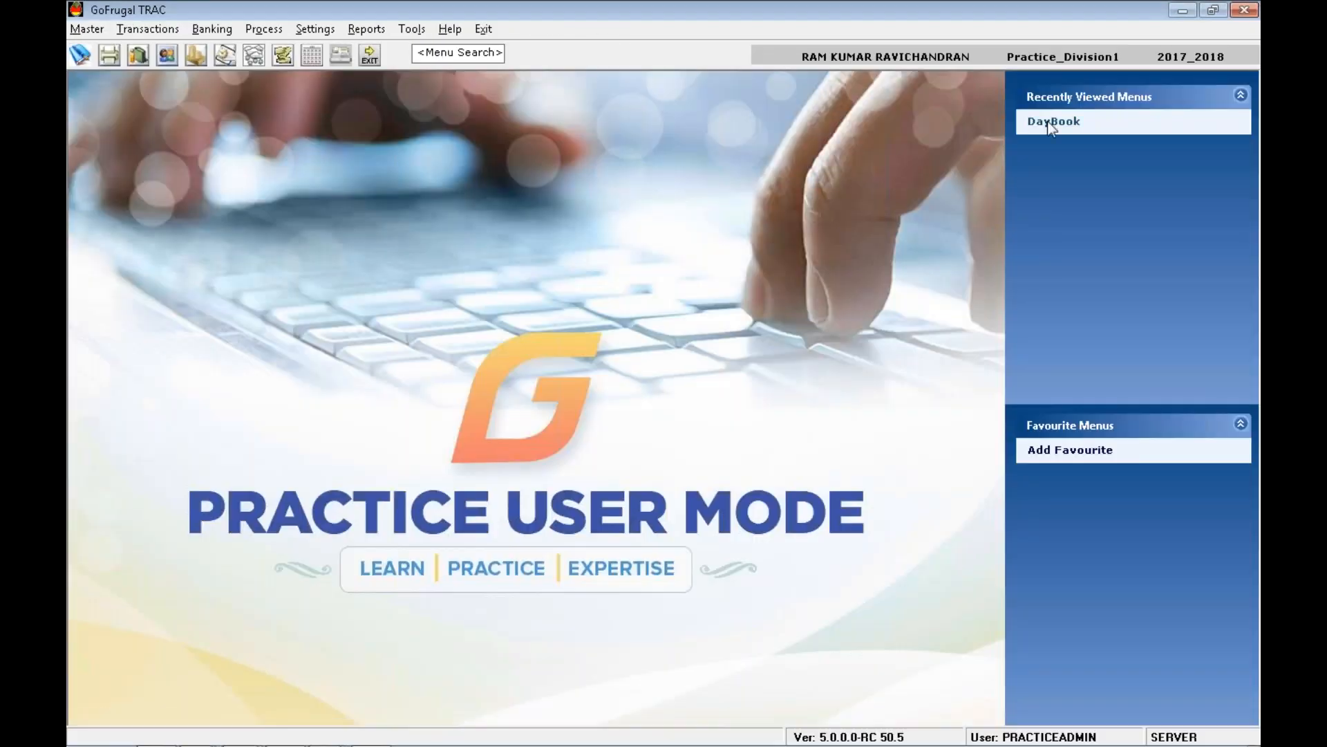
key("Down")
key("Down")
key("Down")
key("Down")
key("Down")
key("Down")
key("Down")
key("Down")
key("Down")
key("Down")
key("Down")
key("Down")
key("Down")
key("Down")
key("Down")
key("Down")
key("Down")
key("Down")
key("Down")
key("Down")
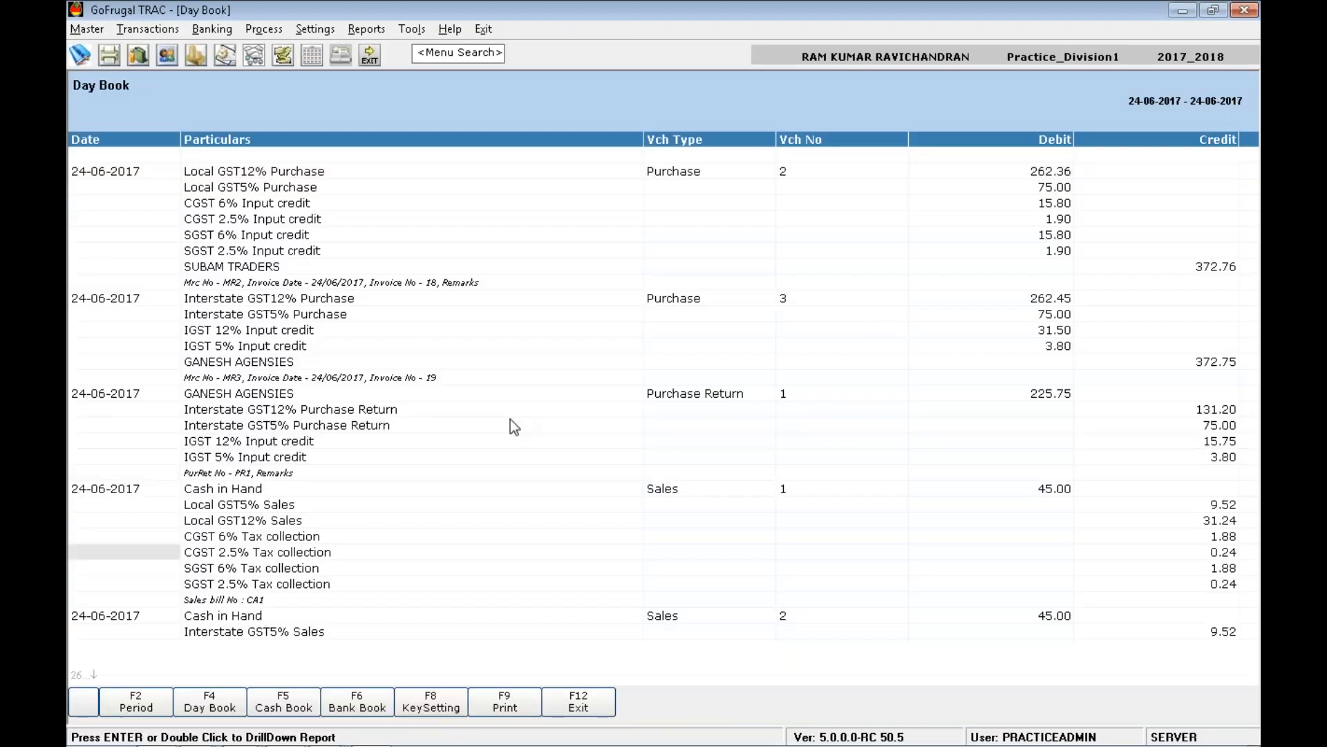
key("Up")
key("Up")
key("Up")
key("Up")
key("Up")
key("Up")
key("Up")
key("Up")
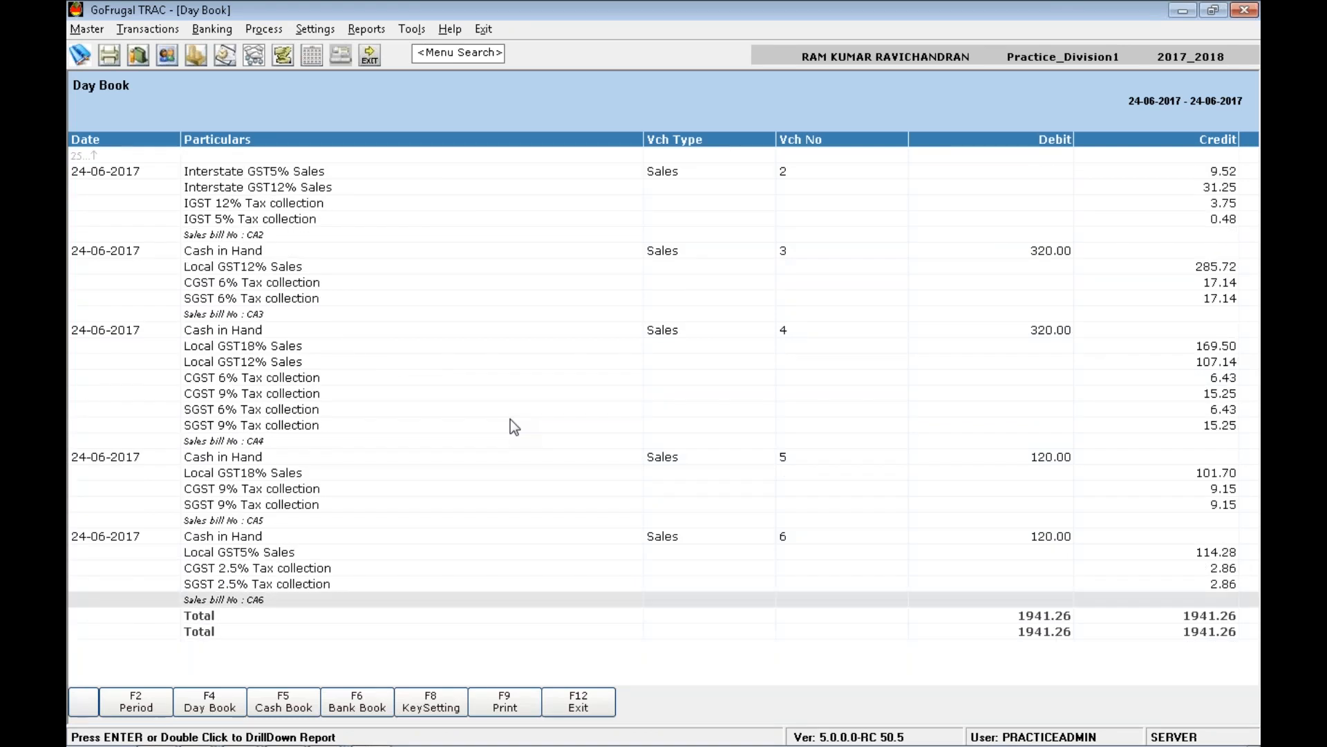
Compare the GST sales, CGST and SGST tax collection entries of sales vouchers 5 and 6 in the Day Book.
key("Up")
key("Up")
key("Up")
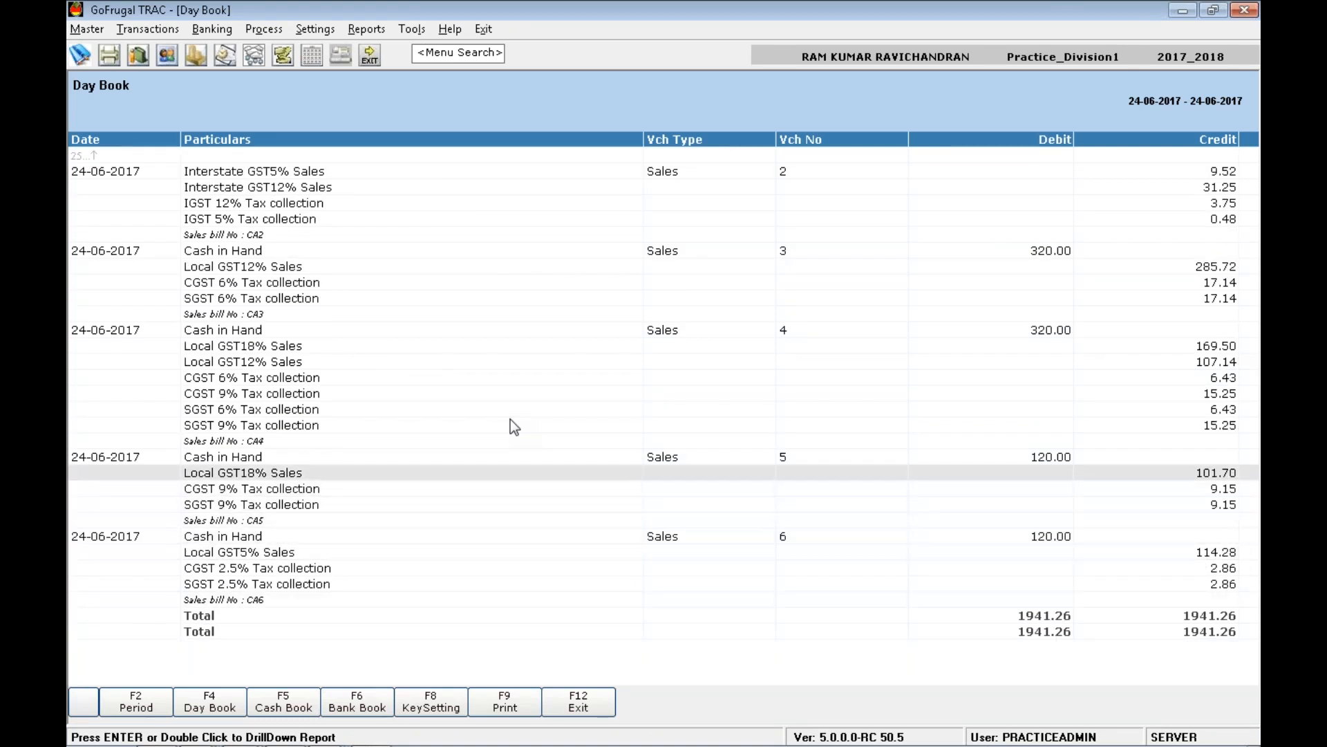
key("Down")
key("Down")
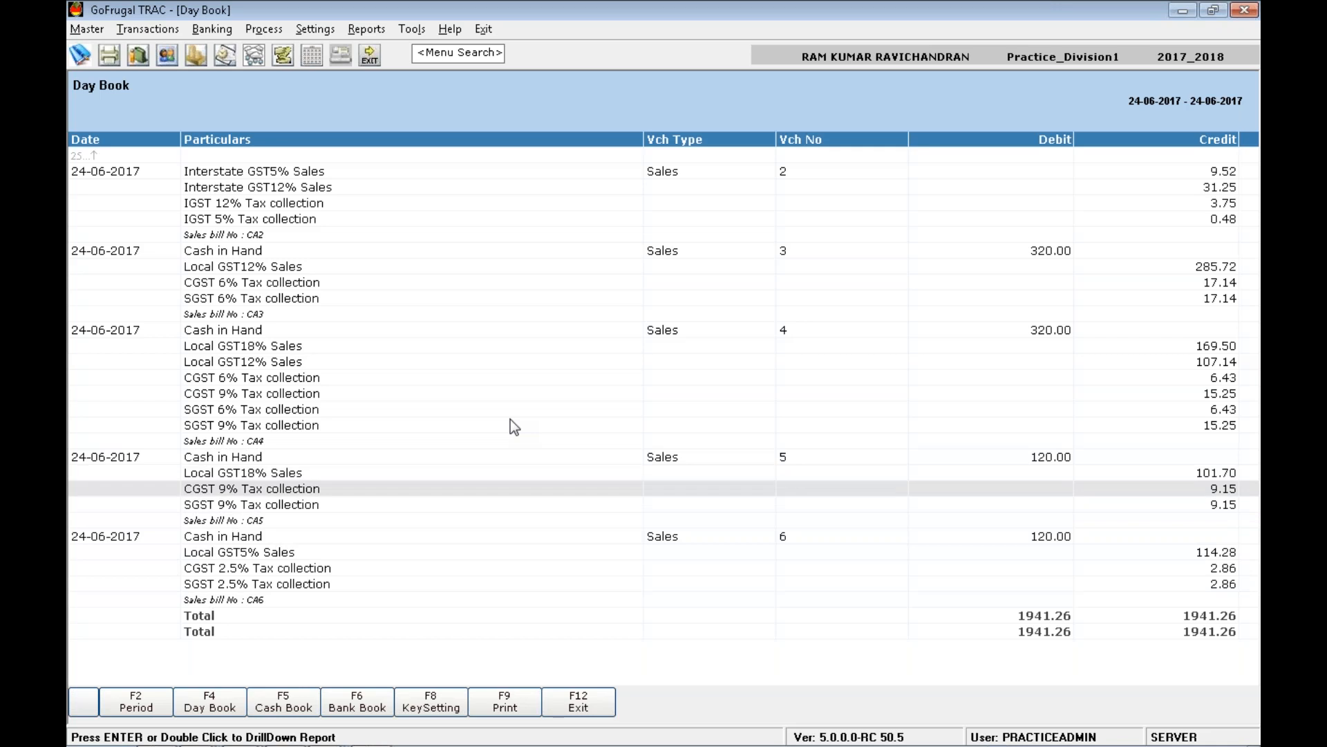
key("Down")
key("Down")
key("Down")
key("Down")
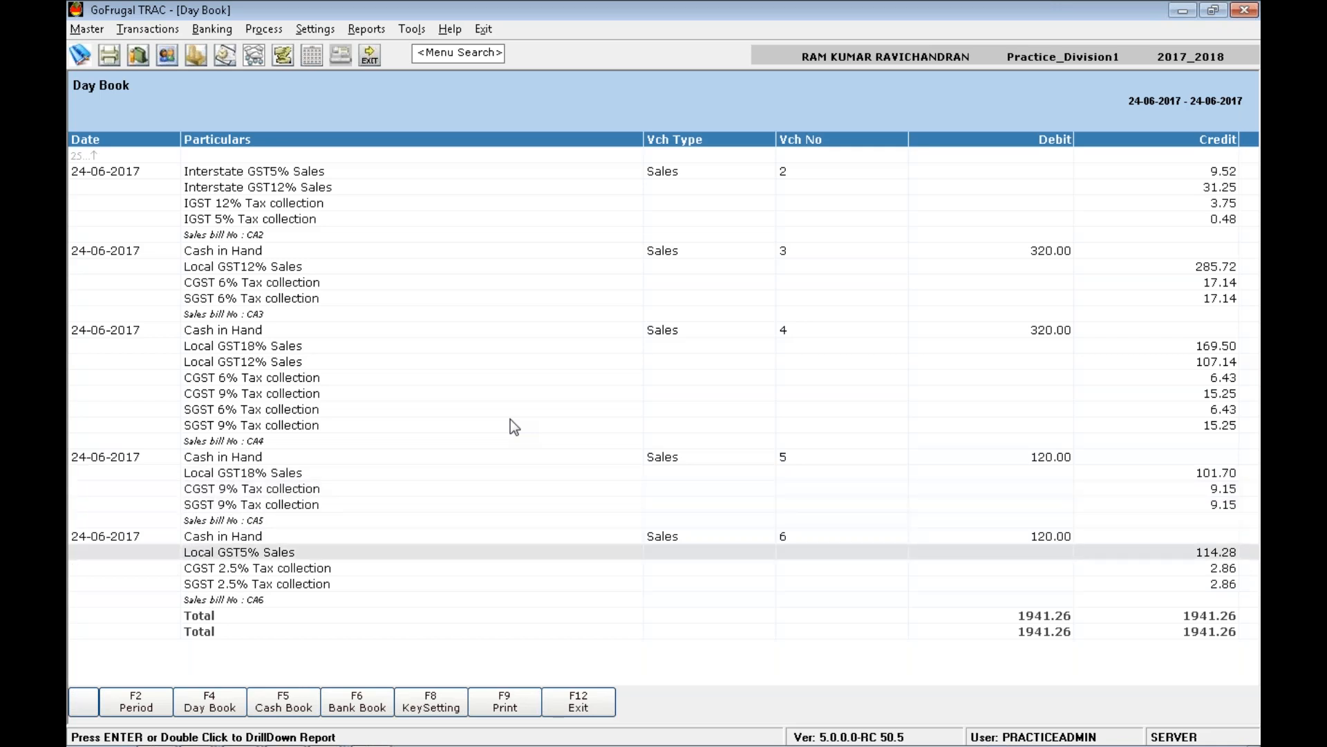
key("Up")
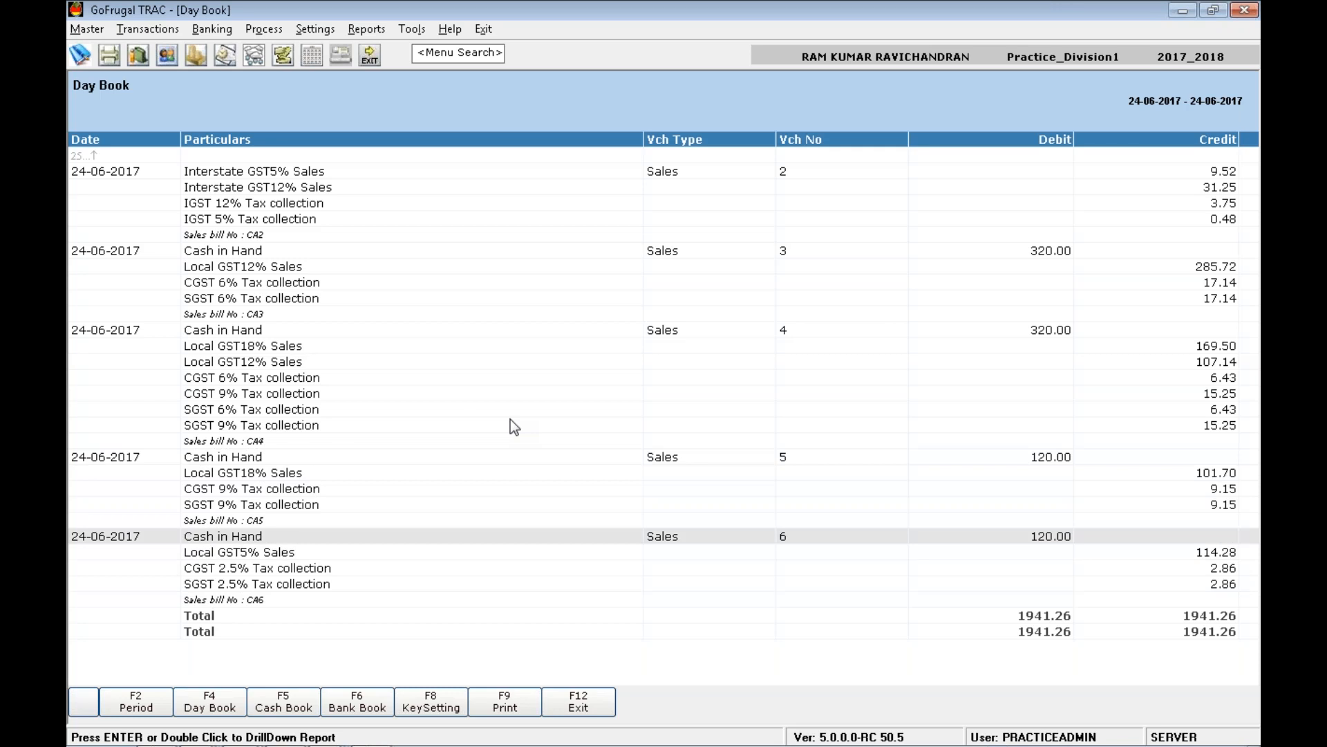
key("Up")
key("Up")
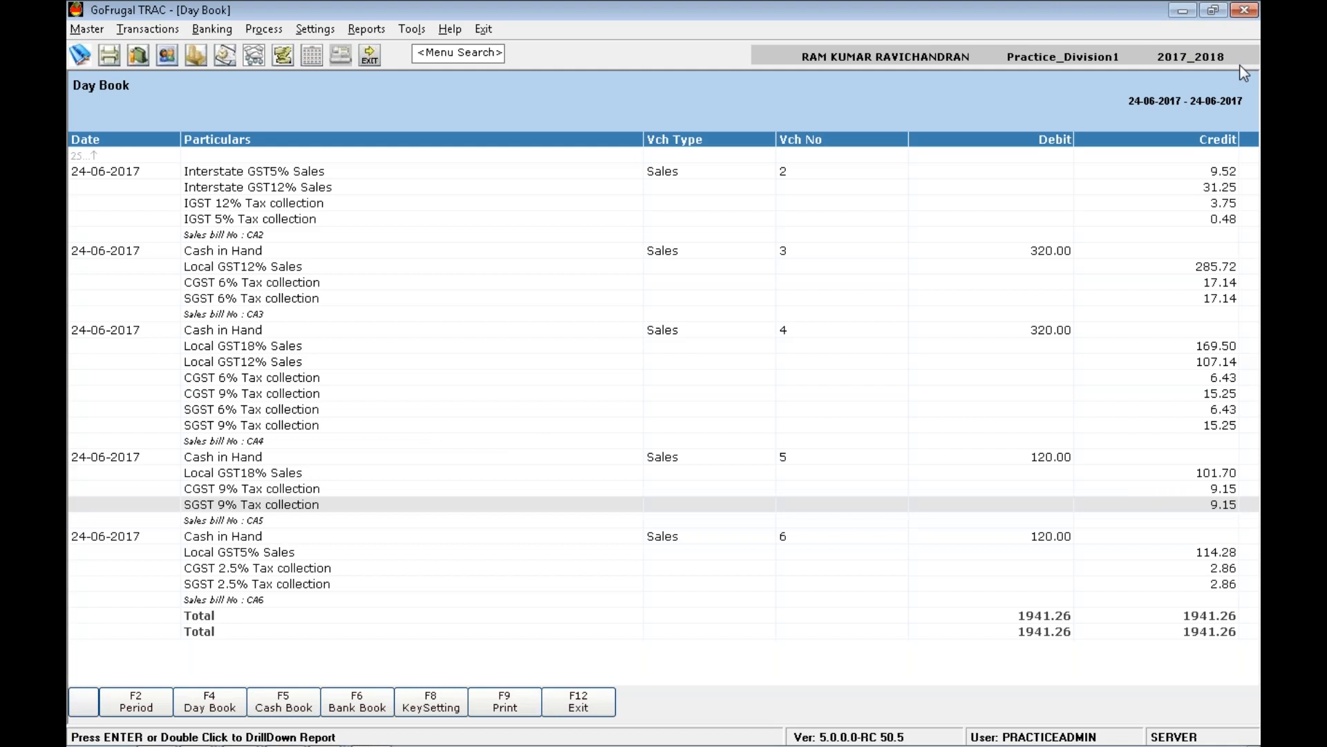
Close the Day Book report and confirm closing it.
left_click(647, 408)
key("Escape")
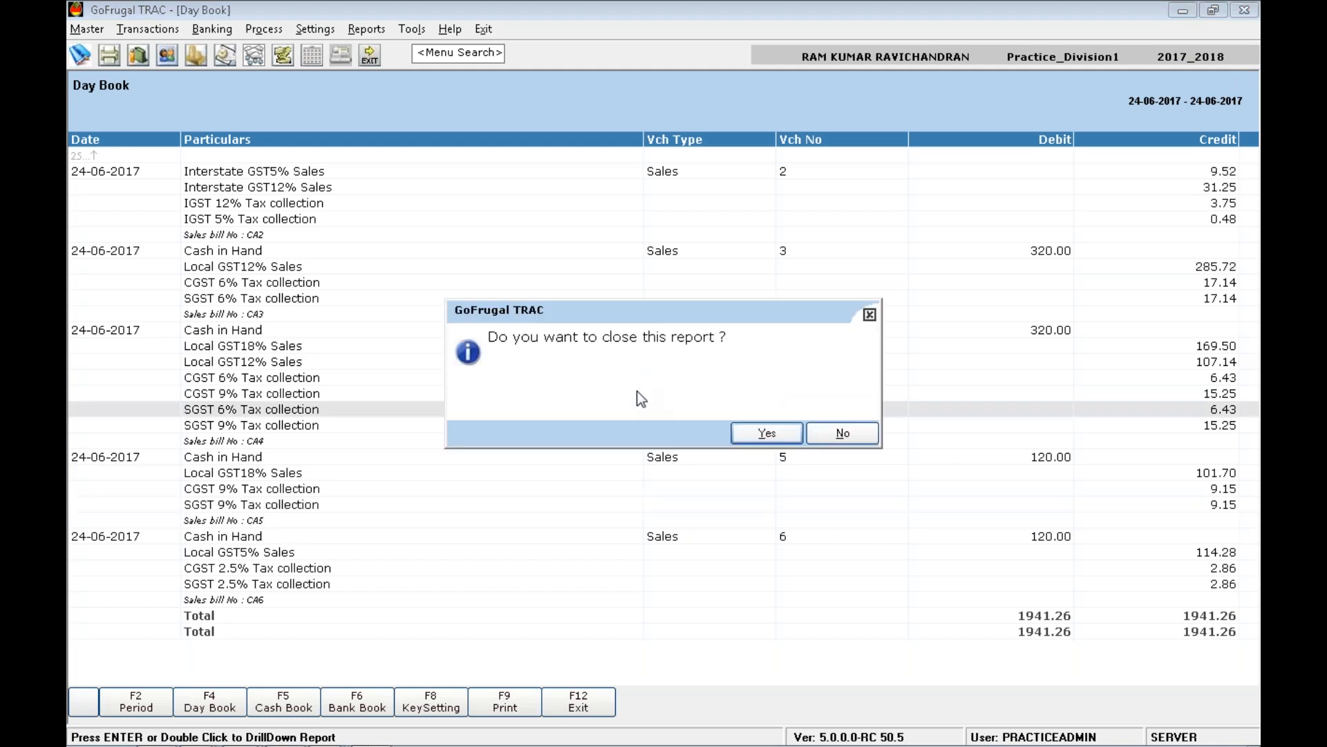
left_click(757, 437)
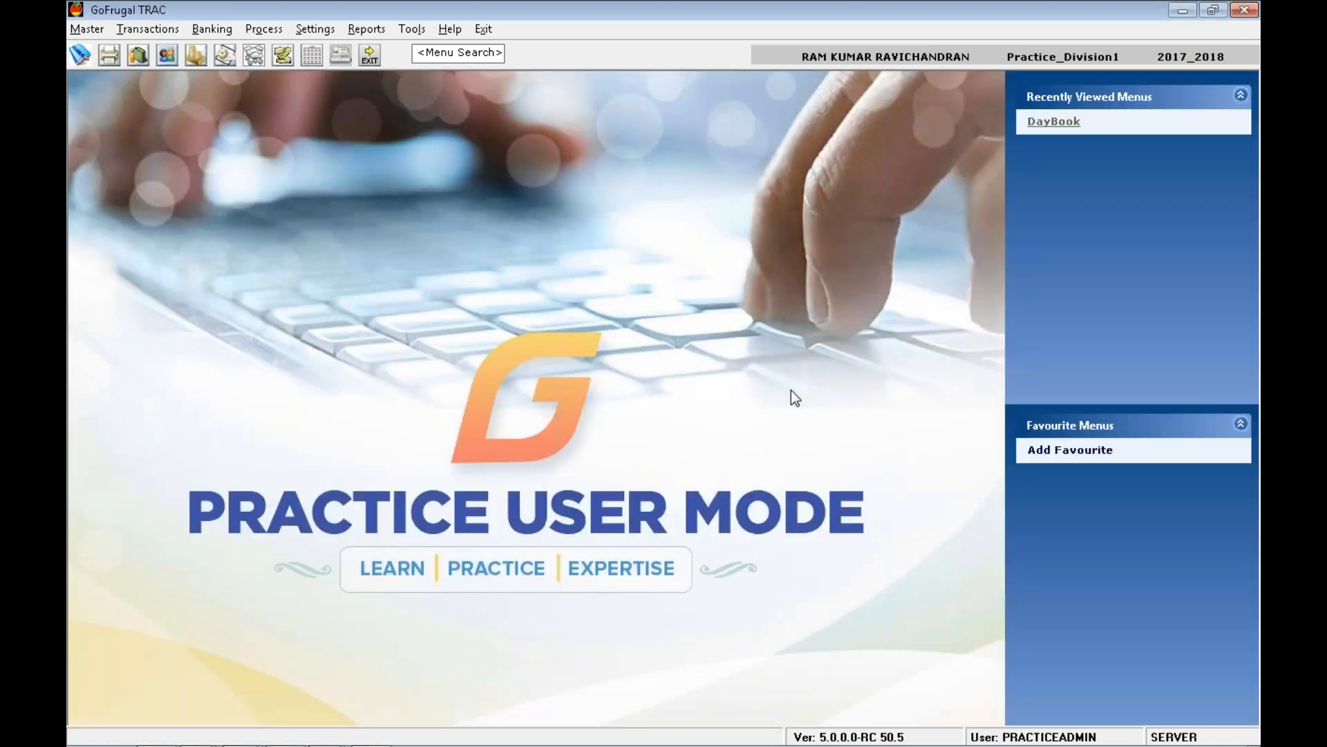